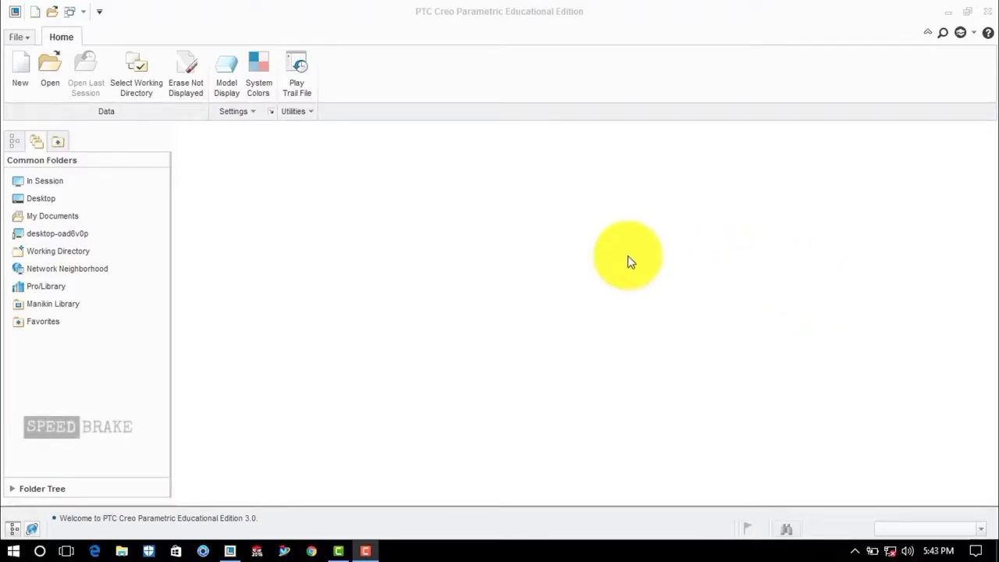
Create a folder named "knuckle joint" on the Desktop and set it as the working directory.
{"action": "left_click", "coordinate": [151, 82]}
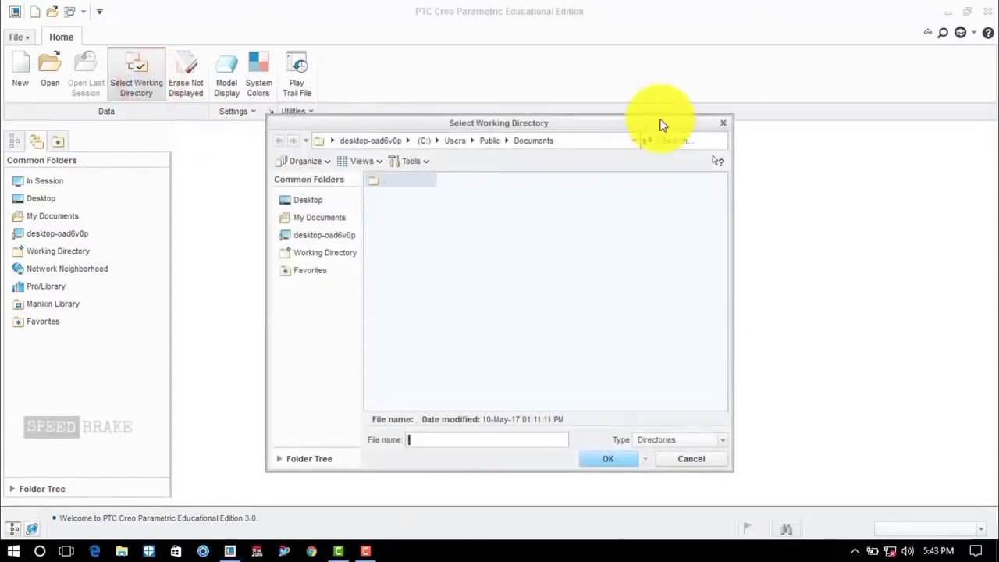
{"action": "left_click", "coordinate": [305, 201]}
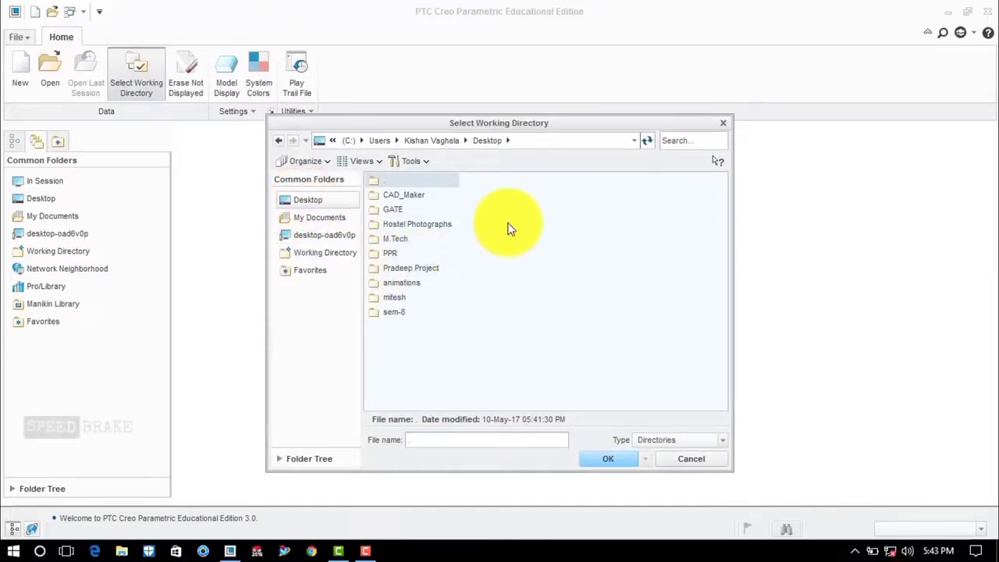
{"action": "right_click", "coordinate": [508, 227]}
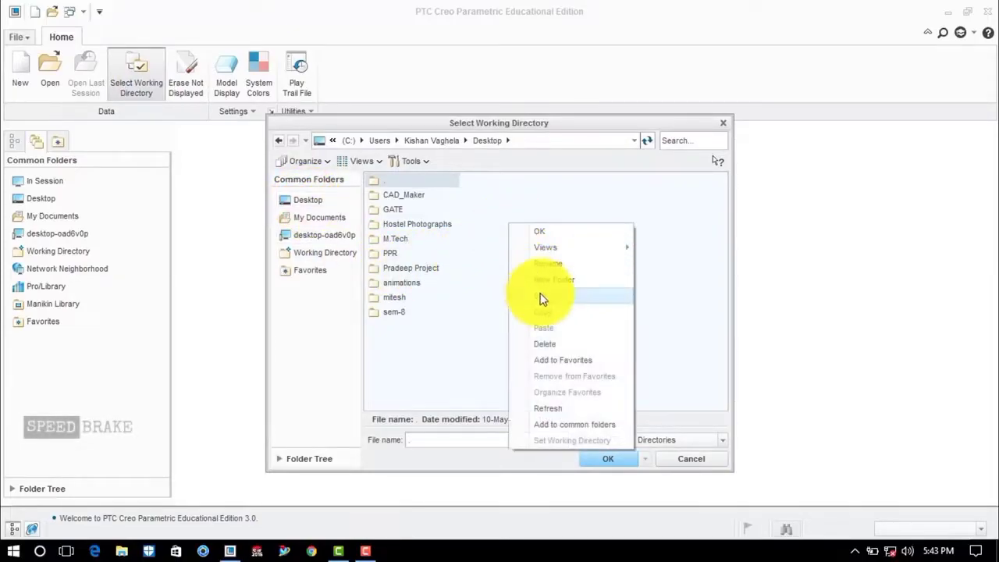
{"action": "left_click", "coordinate": [555, 278]}
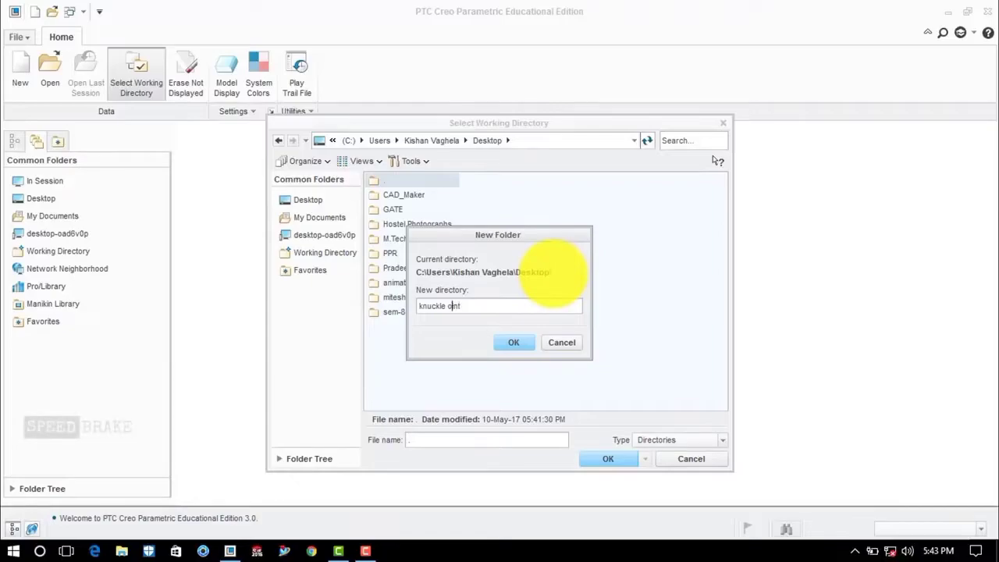
{"action": "left_click", "coordinate": [514, 342]}
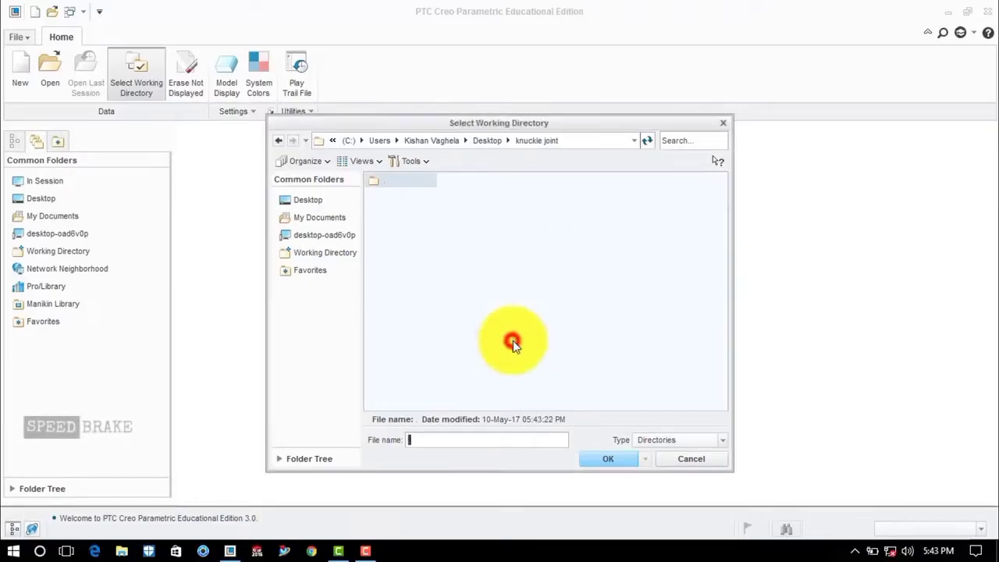
{"action": "left_click", "coordinate": [598, 458]}
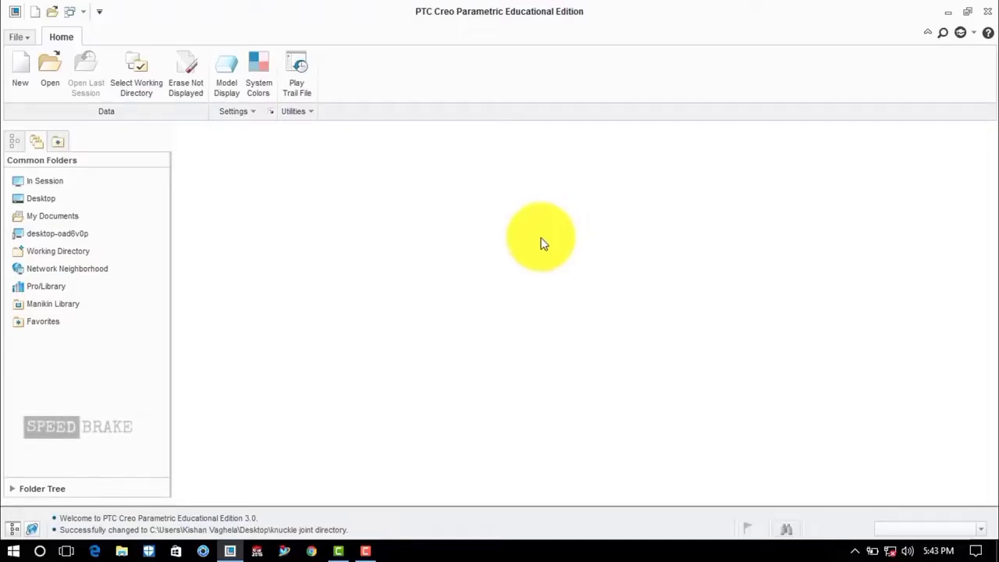
Create a new solid part from the solid_start_part_mmks template instead of the default template.
{"action": "left_click", "coordinate": [23, 72]}
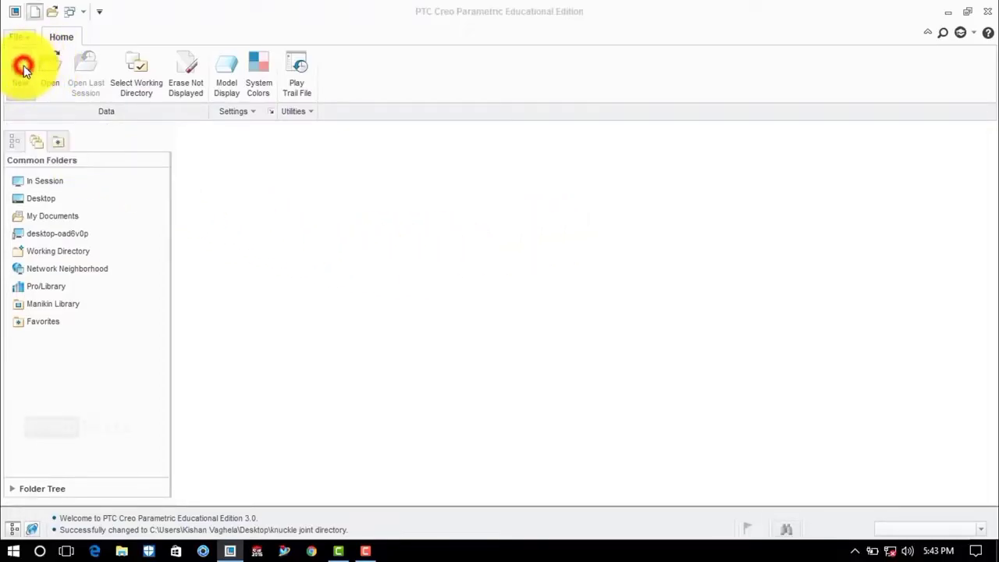
{"action": "left_click", "coordinate": [366, 392]}
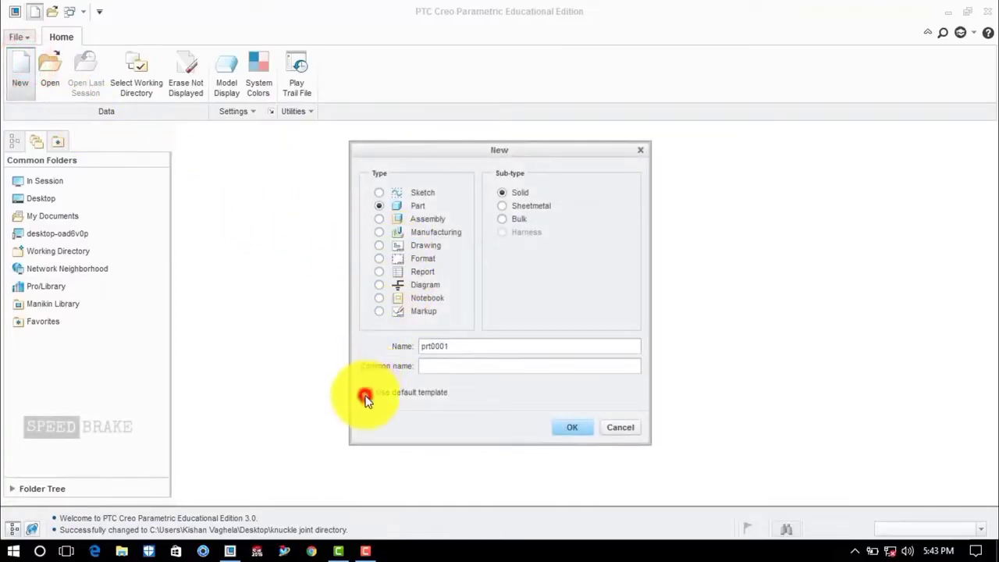
{"action": "left_click", "coordinate": [568, 429]}
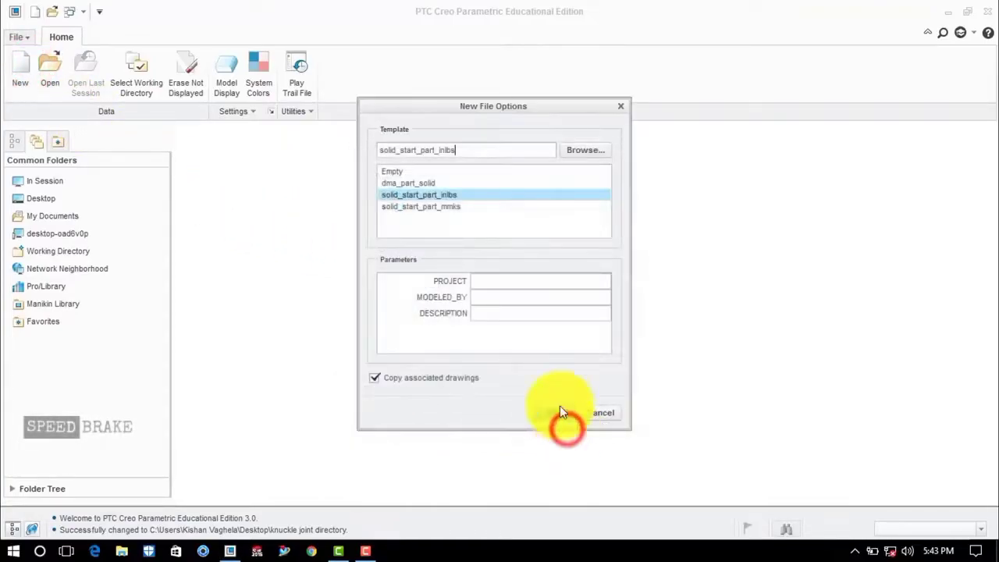
{"action": "left_click", "coordinate": [433, 206]}
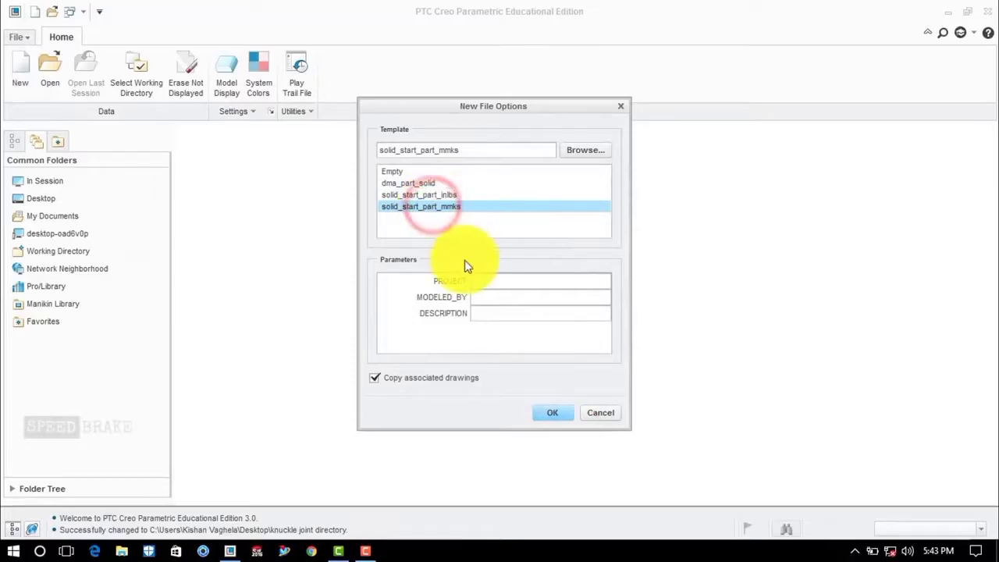
{"action": "left_click", "coordinate": [545, 411]}
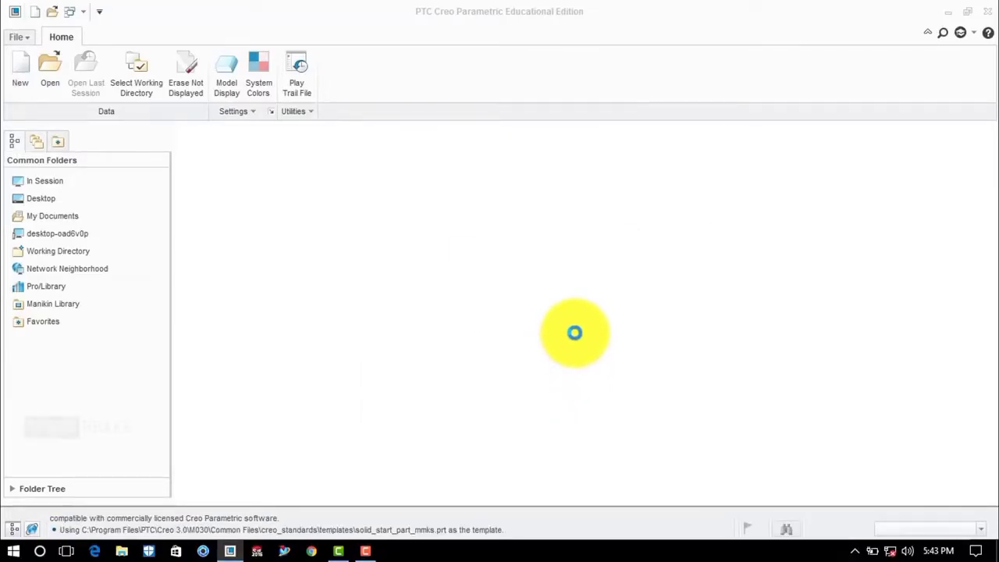
{"action": "left_click", "coordinate": [764, 213]}
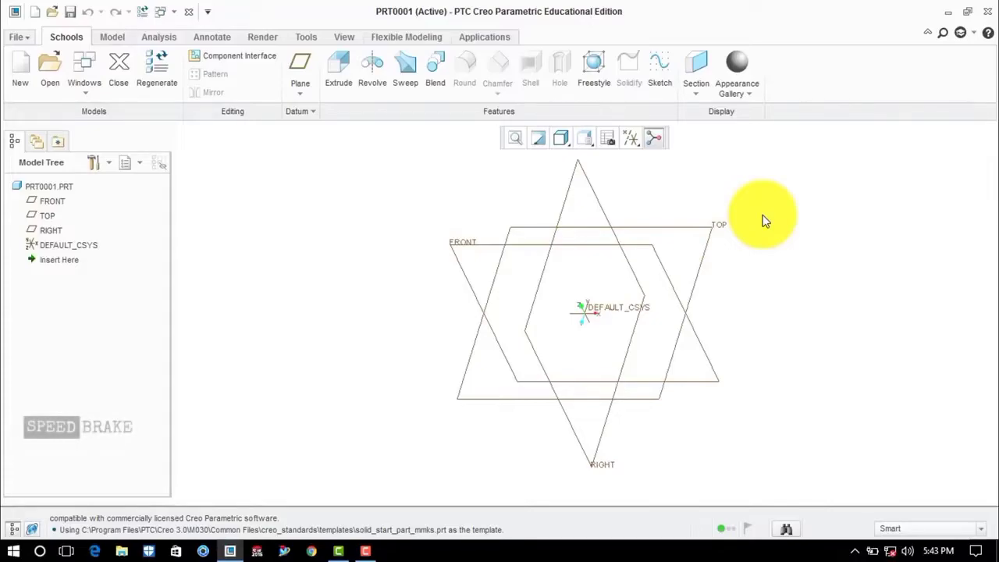
Create a datum plane offset 18 mm from the TOP plane.
{"action": "left_click", "coordinate": [303, 66]}
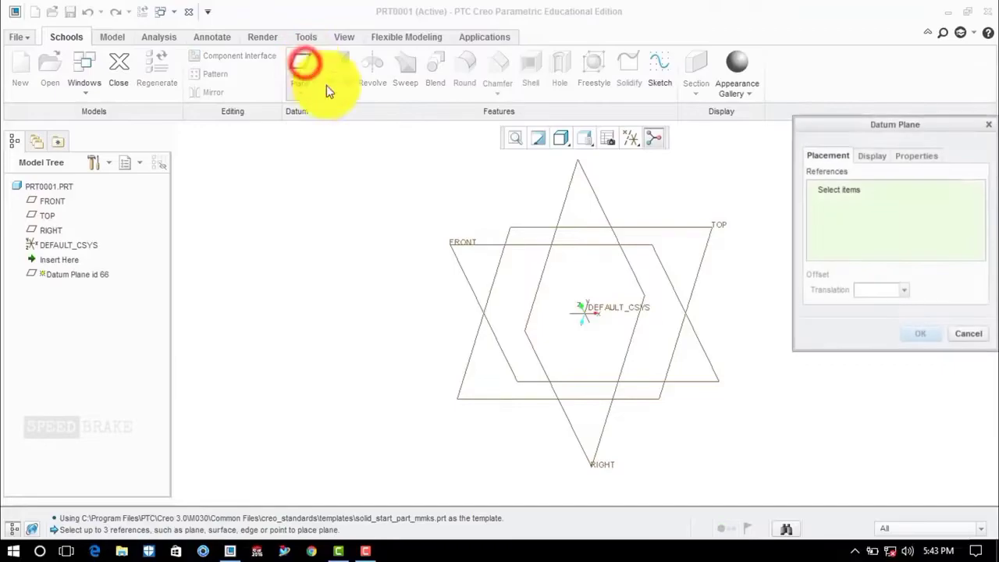
{"action": "left_click", "coordinate": [722, 224]}
{"action": "left_click", "coordinate": [864, 290]}
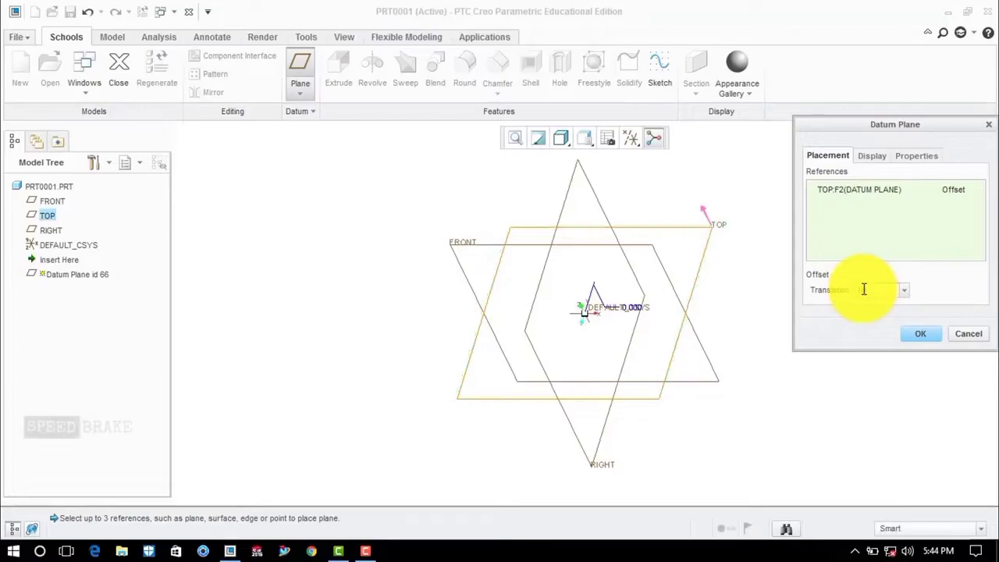
{"action": "type", "text": "18"}
{"action": "left_click", "coordinate": [910, 331]}
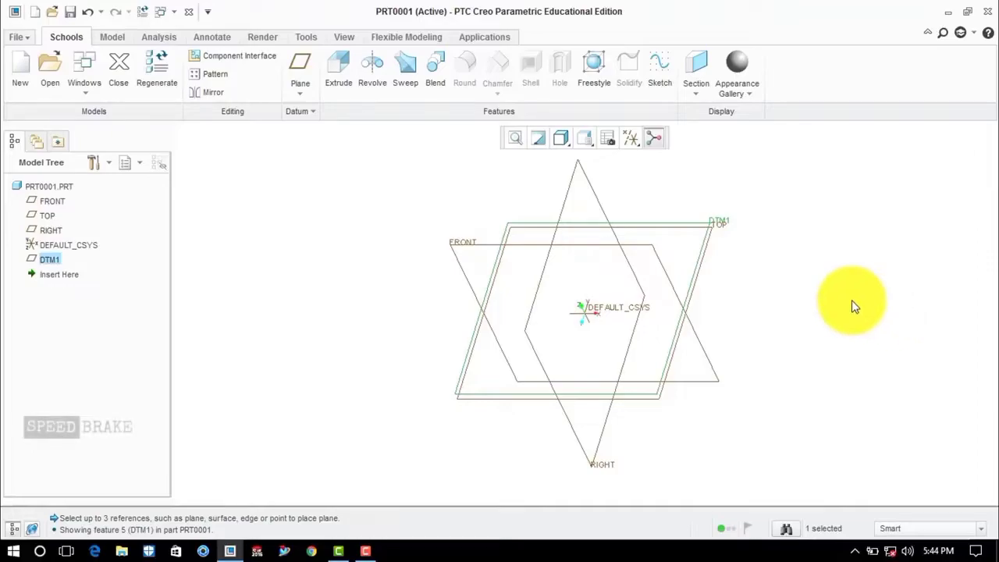
Start an extrusion on the new offset plane and sketch two concentric circles at the origin, about 298 mm and 167 mm in diameter.
{"action": "left_click", "coordinate": [113, 35]}
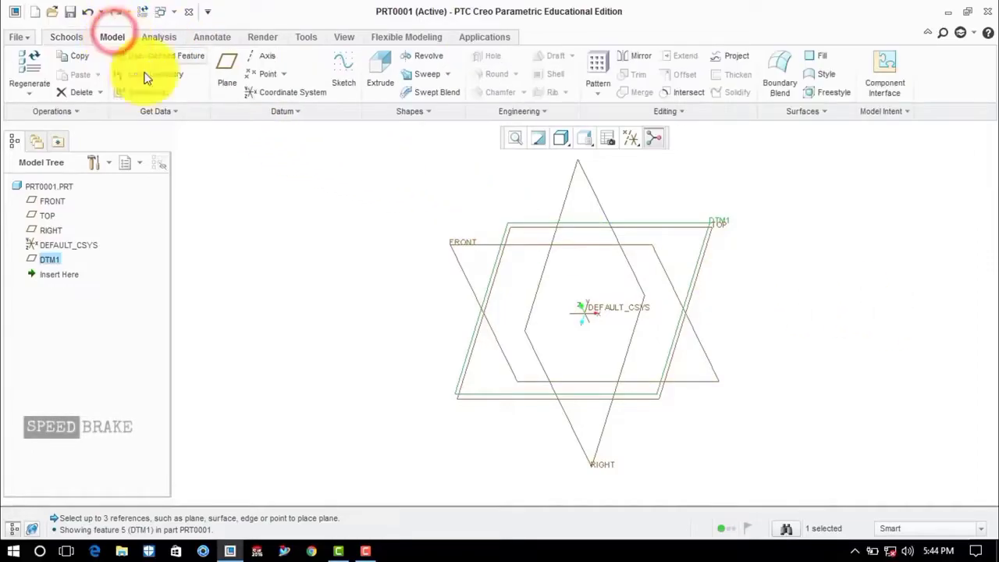
{"action": "left_click", "coordinate": [378, 69]}
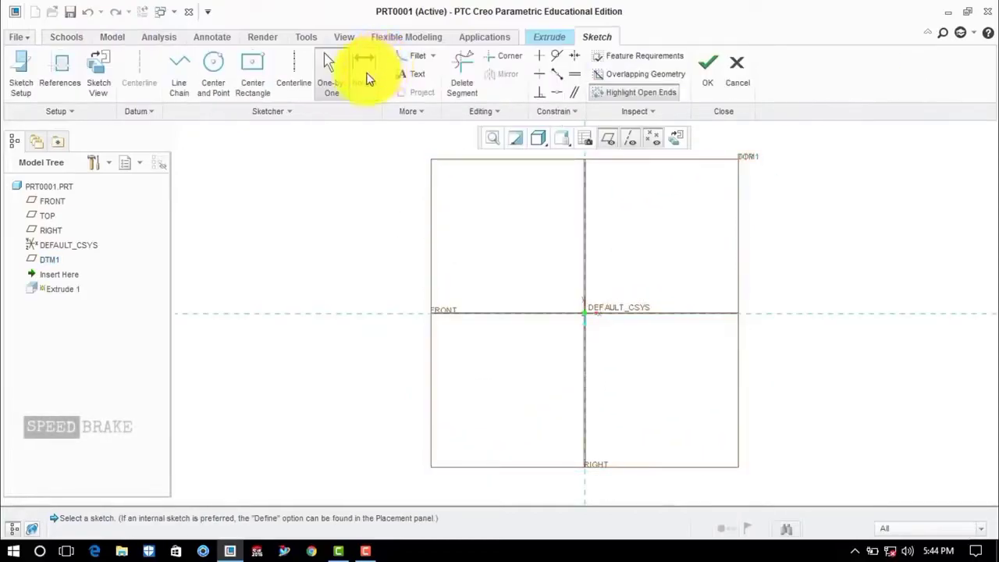
{"action": "left_click", "coordinate": [219, 61]}
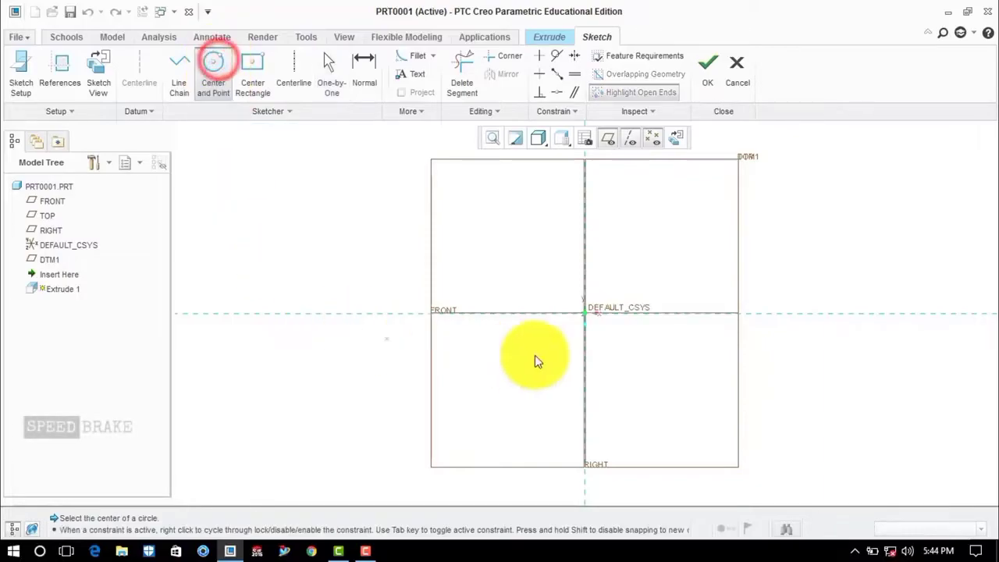
{"action": "left_click", "coordinate": [585, 312]}
{"action": "left_click", "coordinate": [635, 239]}
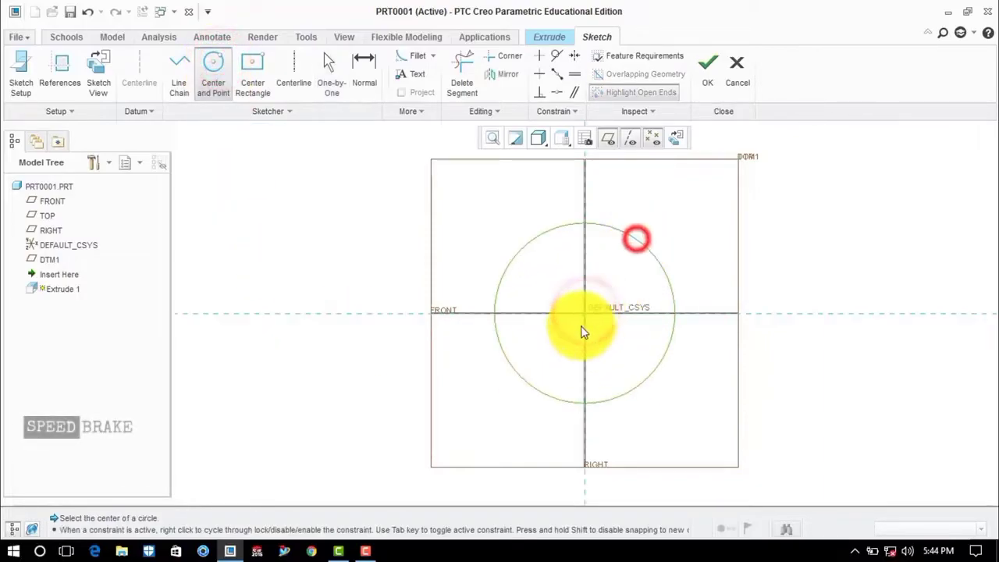
{"action": "left_click", "coordinate": [585, 313]}
{"action": "left_click", "coordinate": [618, 281]}
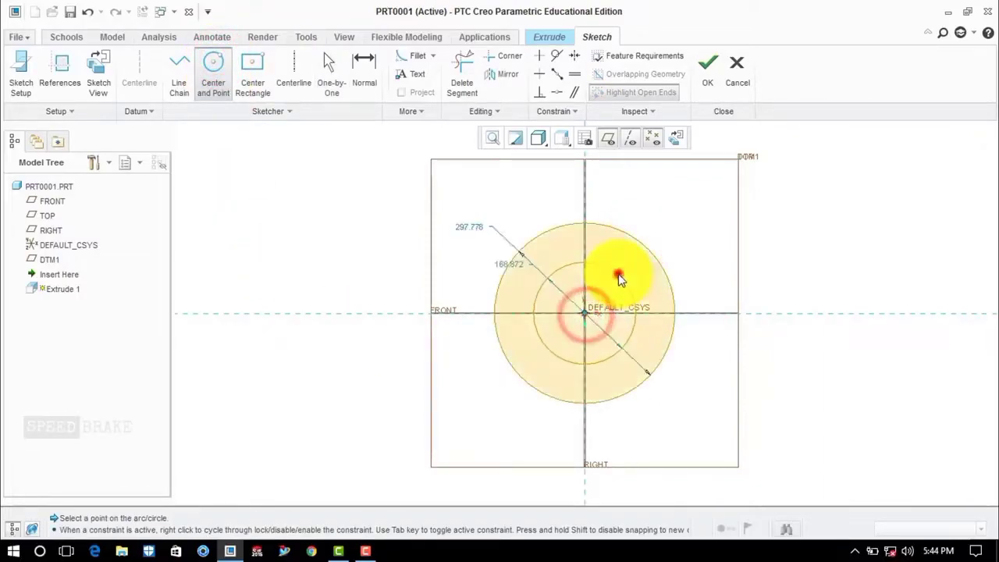
{"action": "middle_click", "coordinate": [827, 245]}
Set the inner circle's diameter to 30 mm and the outer circle's diameter to 60 mm.
{"action": "double_click", "coordinate": [512, 265]}
{"action": "type", "text": "30"}
{"action": "key", "text": "Return"}
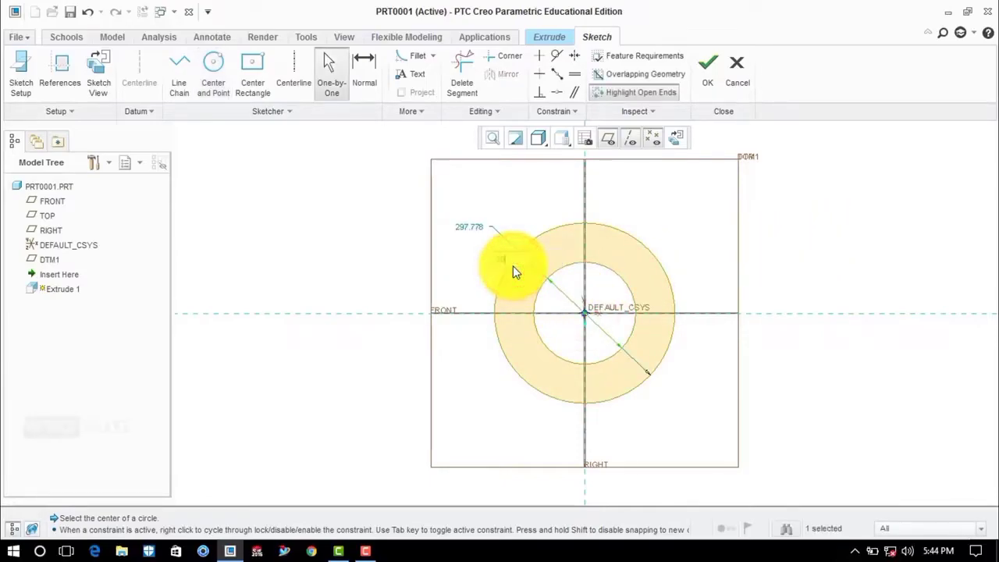
{"action": "left_click", "coordinate": [524, 195]}
{"action": "double_click", "coordinate": [470, 225]}
{"action": "type", "text": "60"}
{"action": "key", "text": "Return"}
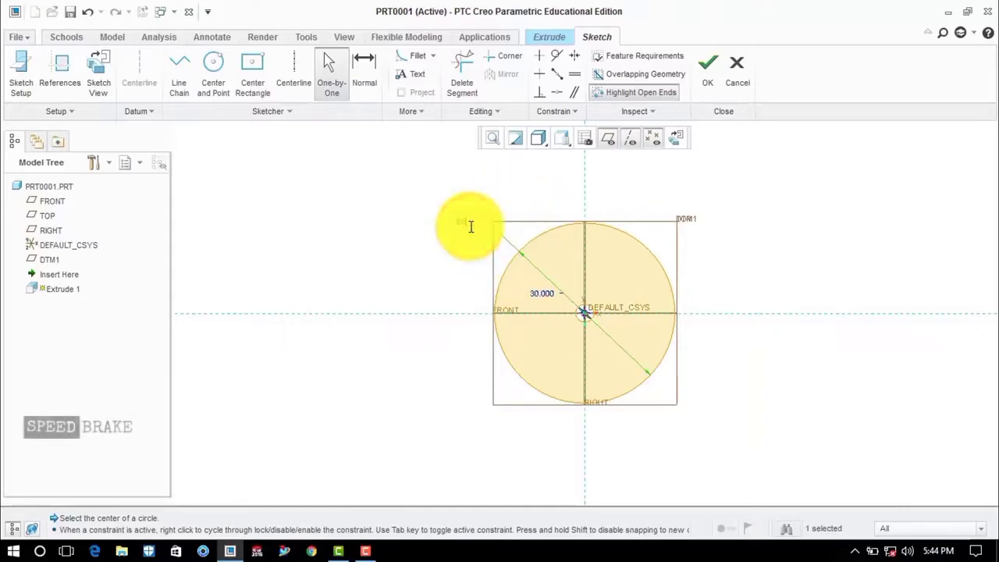
{"action": "left_click", "coordinate": [638, 216]}
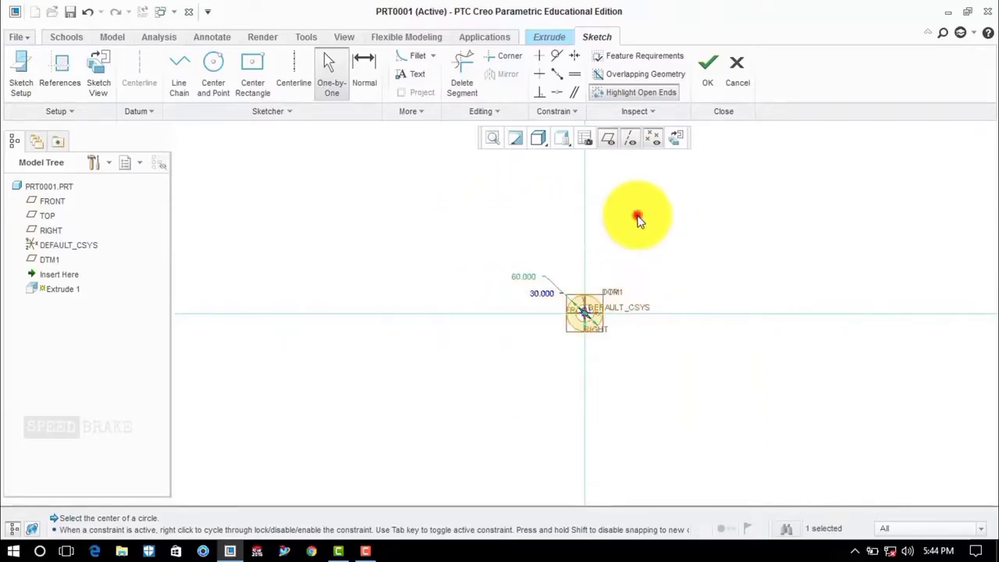
Finish the ring sketch and extrude it to a depth of 22 mm.
{"action": "left_click", "coordinate": [707, 67]}
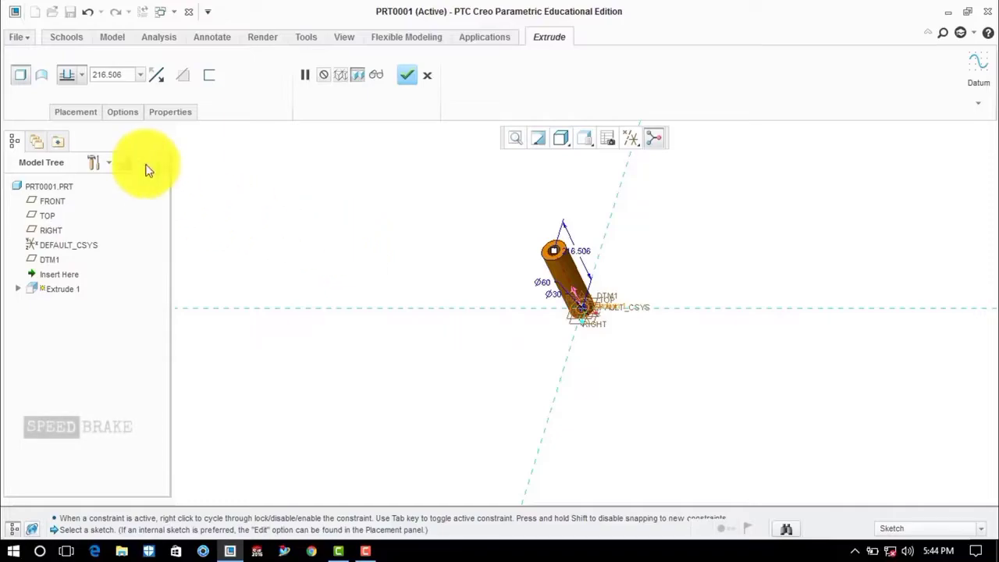
{"action": "left_click", "coordinate": [125, 73]}
{"action": "type", "text": "22"}
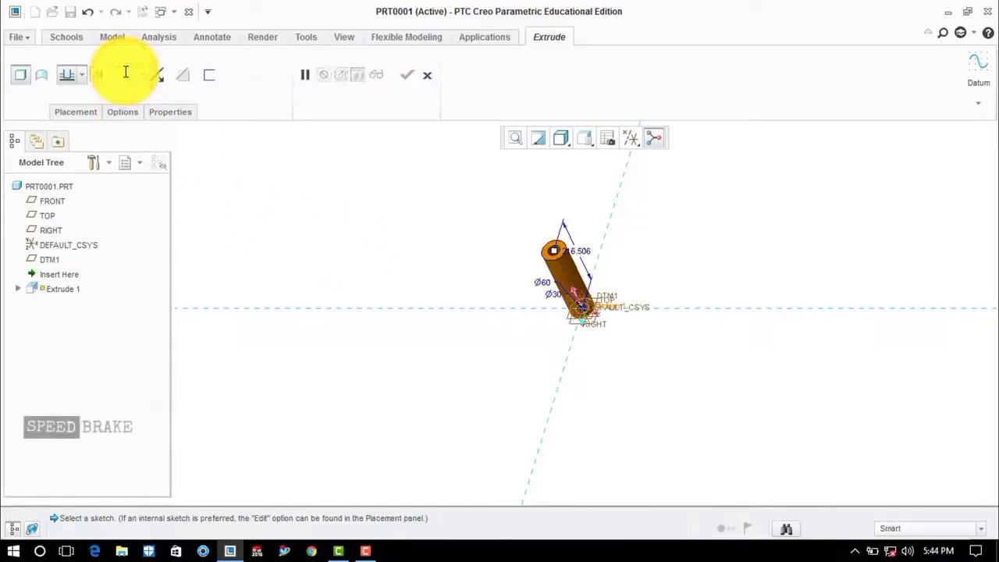
{"action": "key", "text": "Return"}
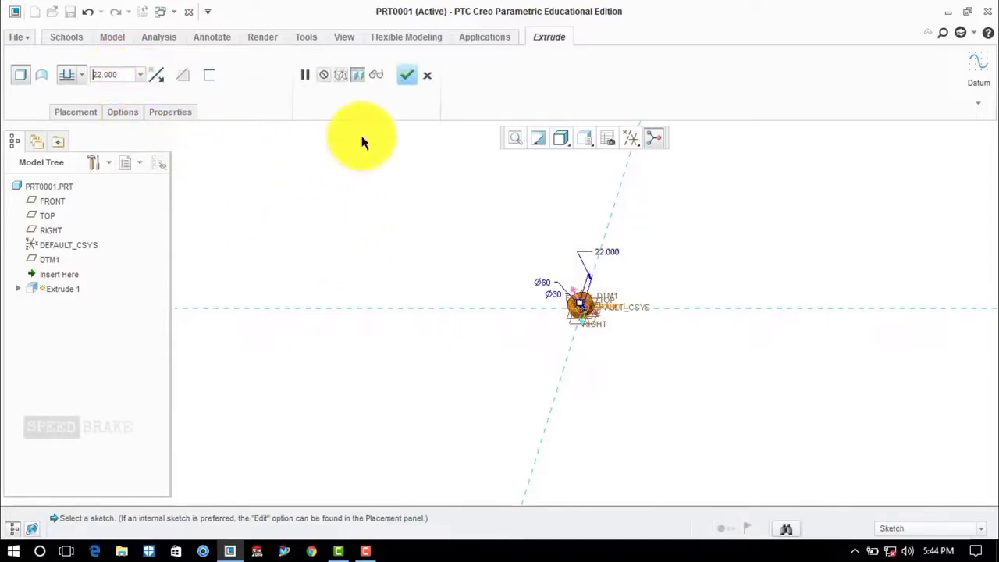
{"action": "left_click", "coordinate": [407, 76]}
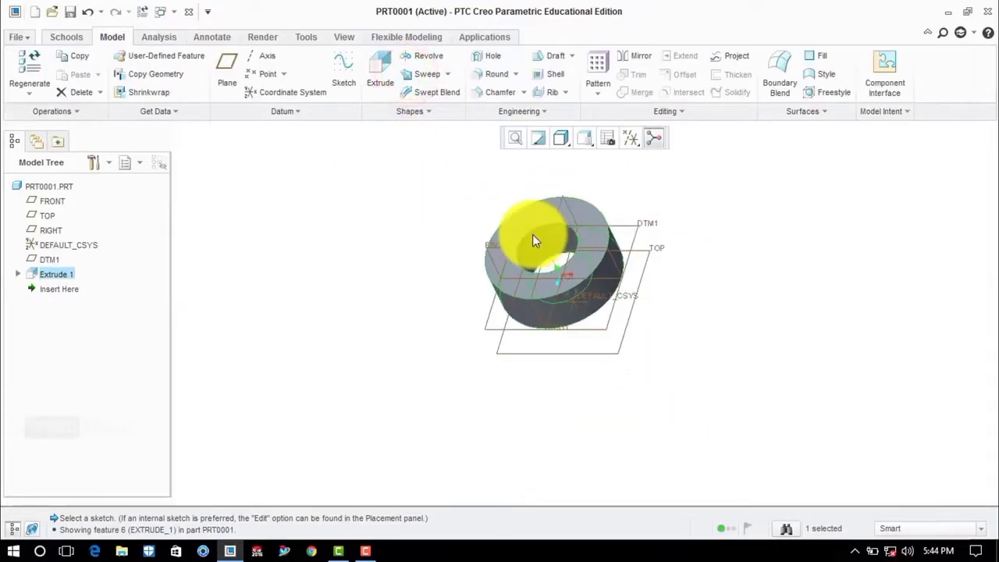
Mirror the extruded ring about the TOP plane.
{"action": "scroll", "coordinate": [525, 247], "scroll_direction": "down", "scroll_amount": 2}
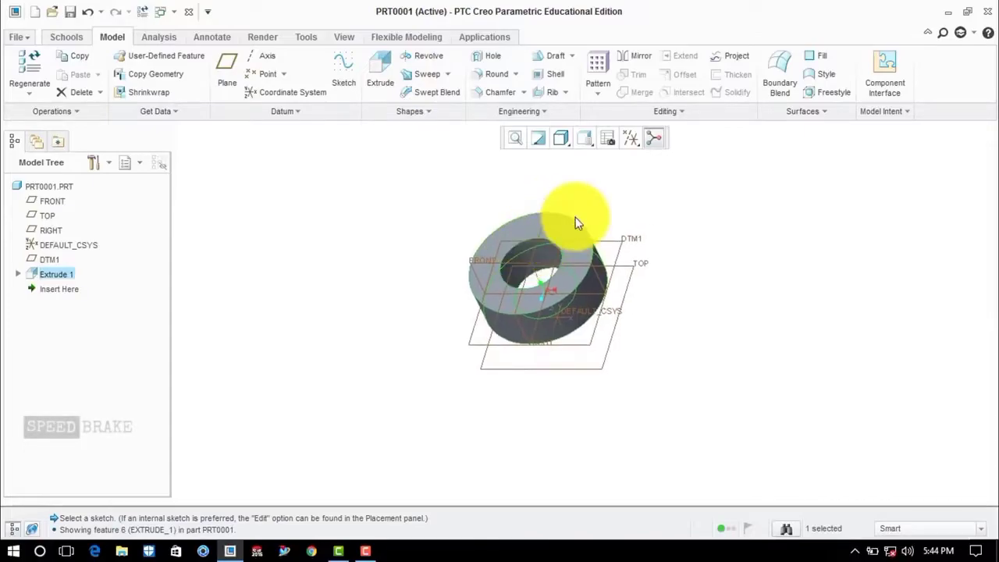
{"action": "left_click", "coordinate": [636, 61]}
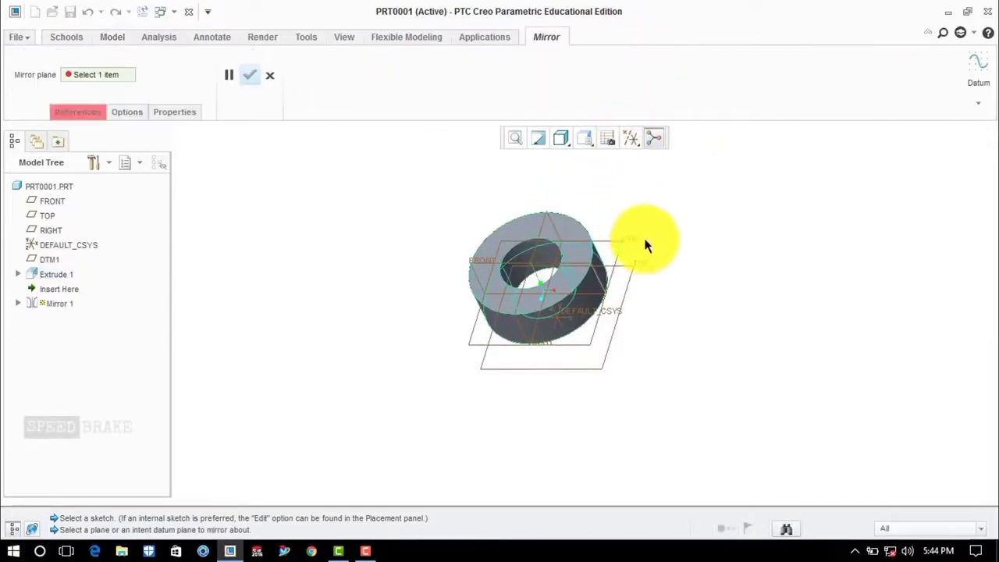
{"action": "left_click", "coordinate": [642, 264]}
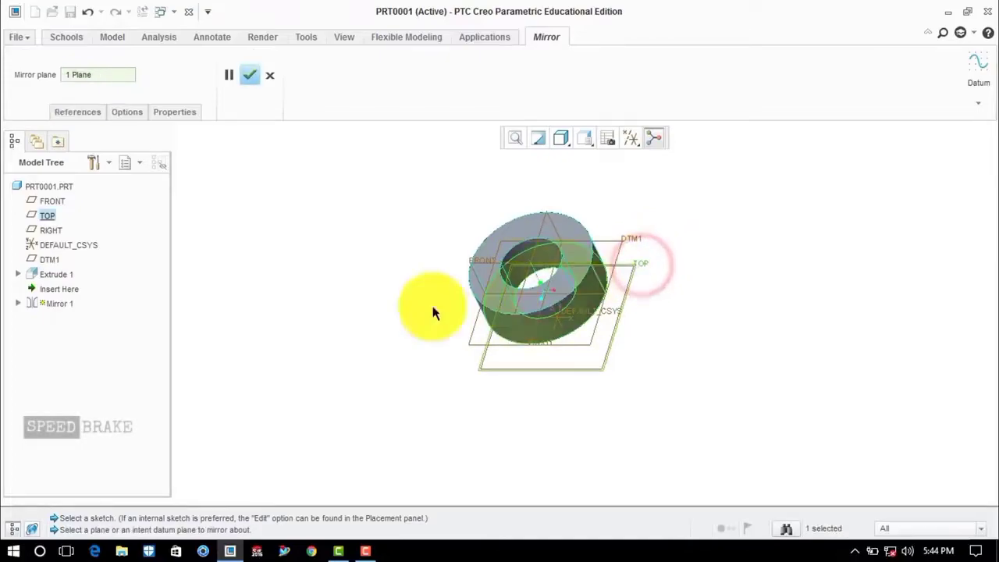
{"action": "left_click", "coordinate": [250, 74]}
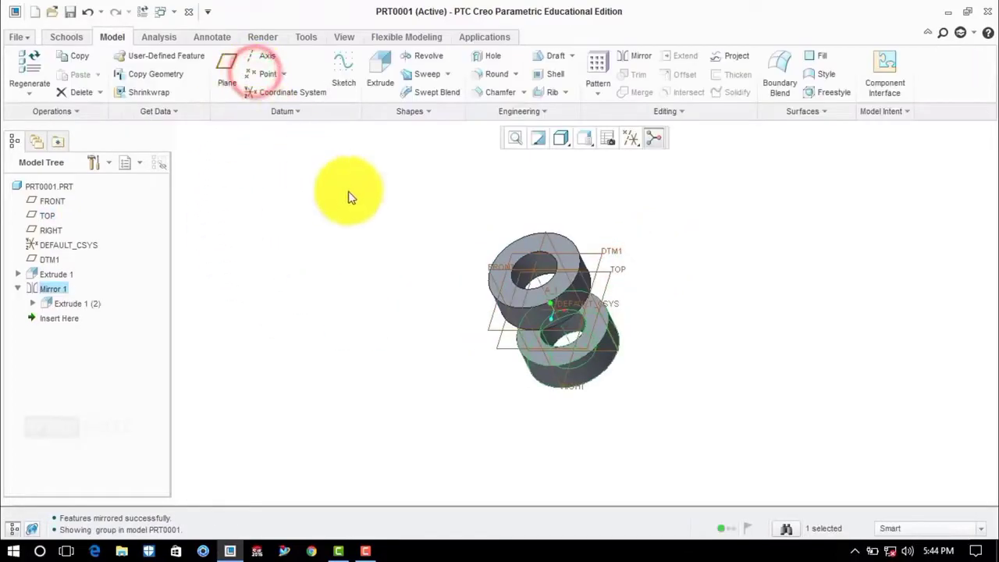
{"action": "left_click", "coordinate": [638, 209]}
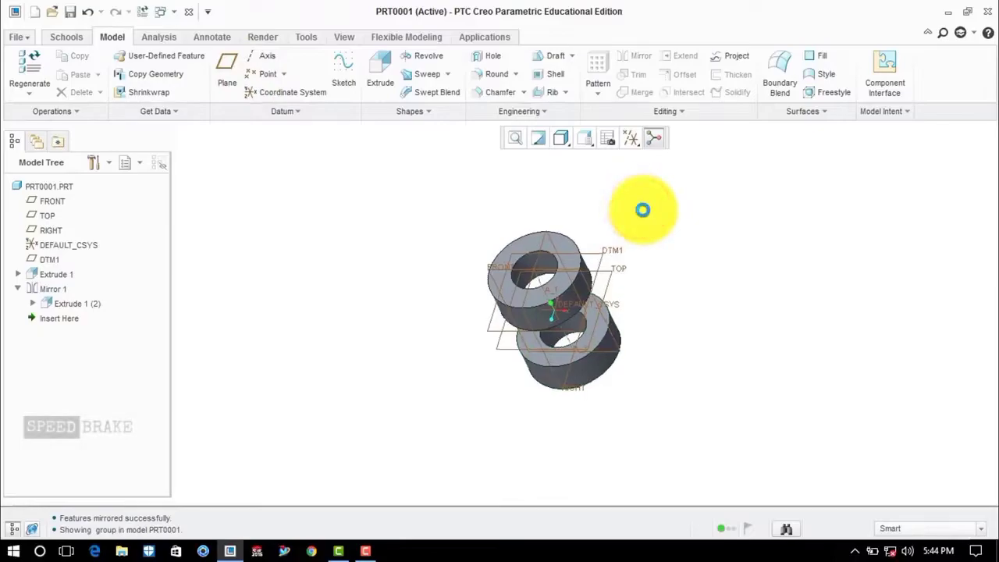
Start a new sketch on the FRONT datum plane, oriented by the TOP plane.
{"action": "scroll", "coordinate": [642, 210], "scroll_direction": "up", "scroll_amount": 3}
{"action": "scroll", "coordinate": [672, 235], "scroll_direction": "down", "scroll_amount": 2}
{"action": "middle_click_drag", "start_coordinate": [631, 245], "coordinate": [616, 257]}
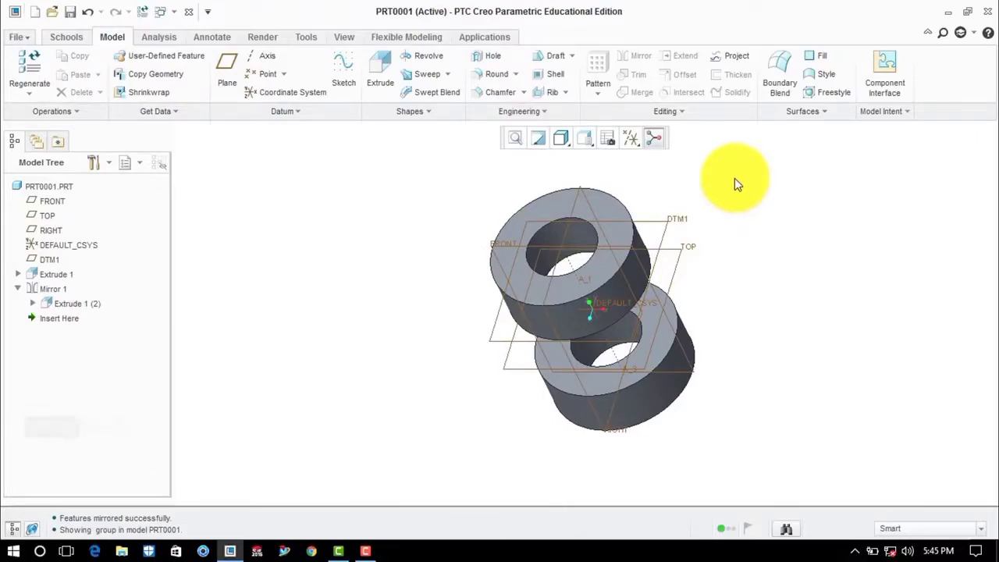
{"action": "left_click", "coordinate": [336, 71]}
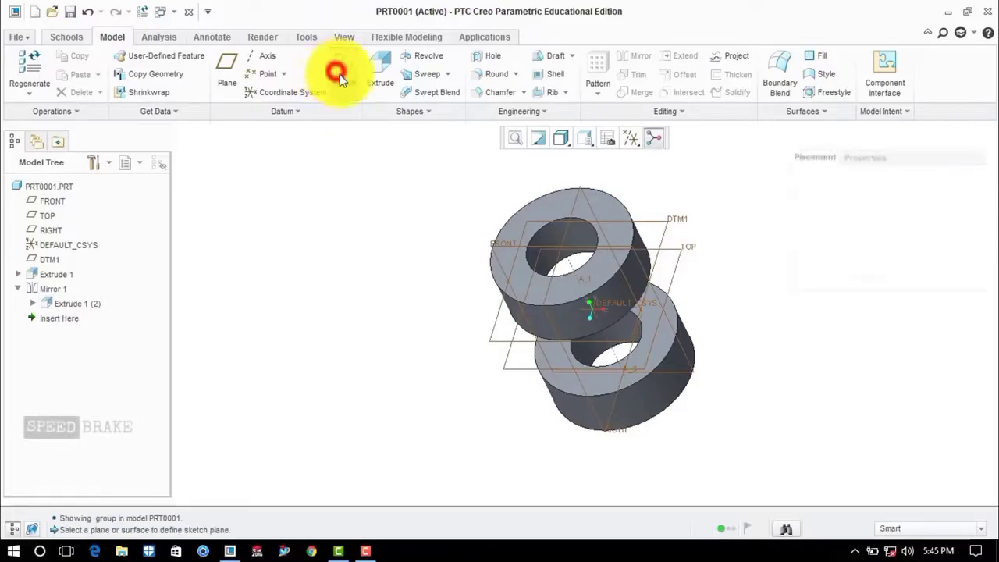
{"action": "left_click", "coordinate": [495, 242]}
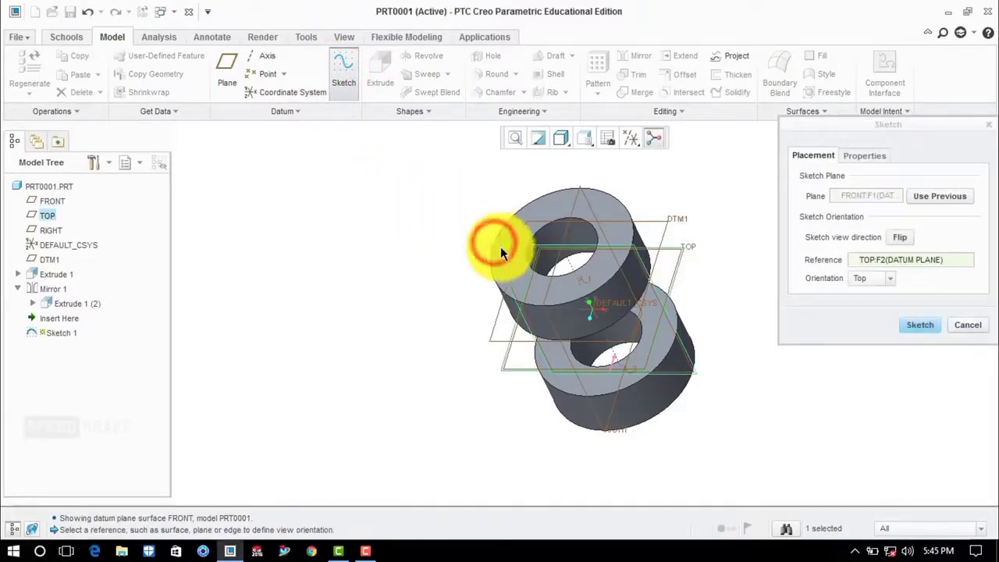
{"action": "left_click", "coordinate": [921, 325]}
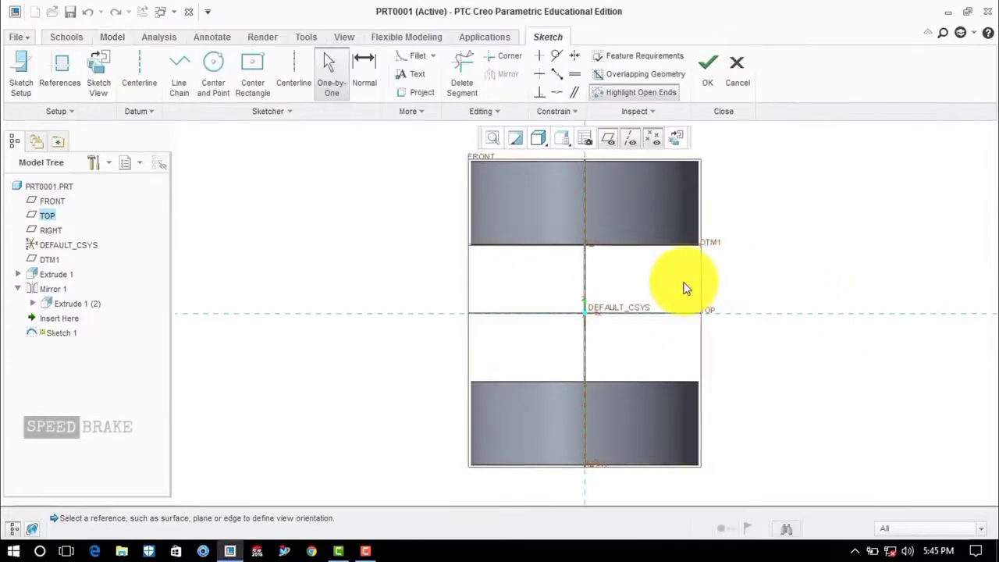
Add the outer end faces and one matching side silhouette of both rings as sketch references.
{"action": "middle_click_drag", "start_coordinate": [675, 287], "coordinate": [654, 303]}
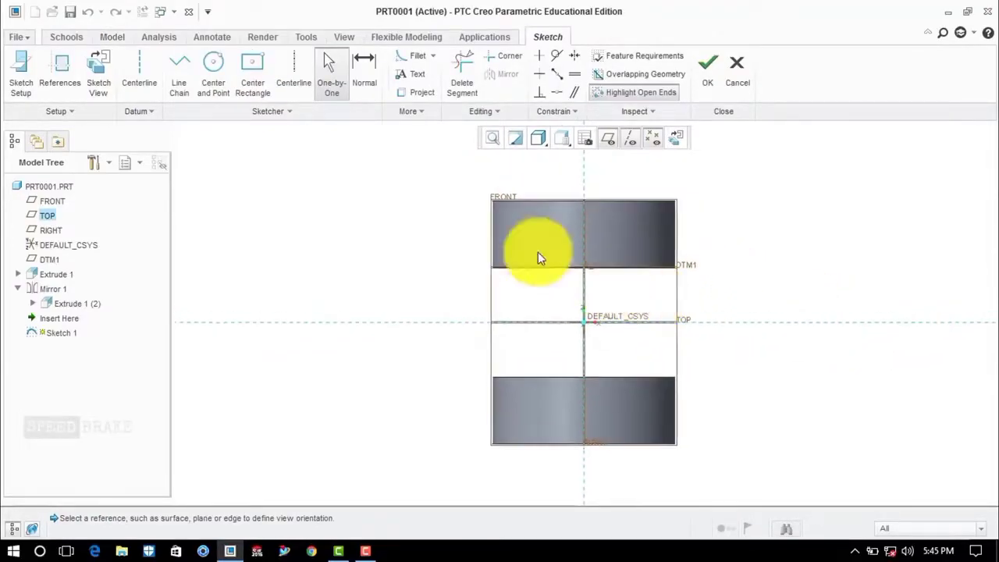
{"action": "left_click", "coordinate": [60, 82]}
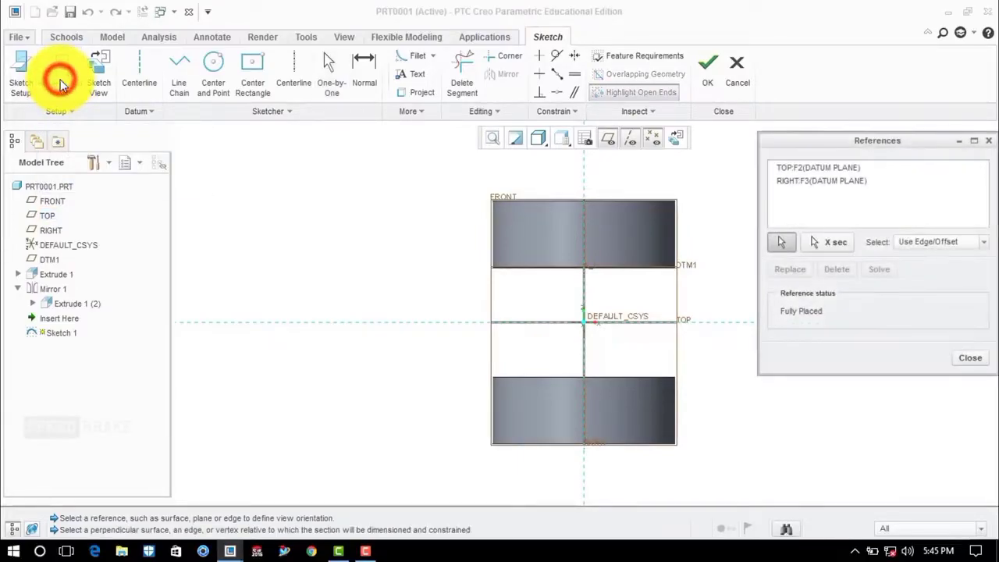
{"action": "left_click", "coordinate": [552, 201]}
{"action": "left_click", "coordinate": [519, 442]}
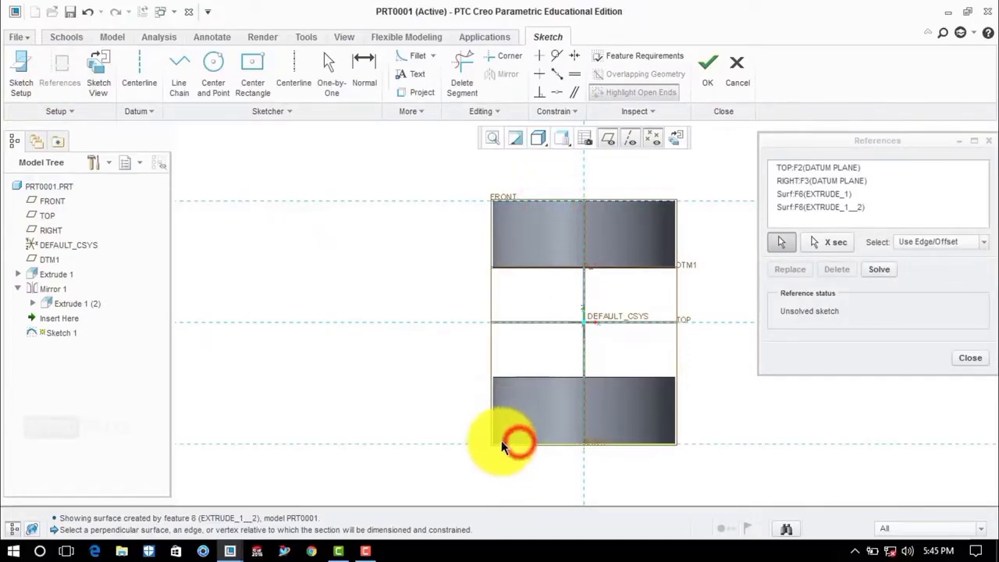
{"action": "left_click", "coordinate": [493, 419]}
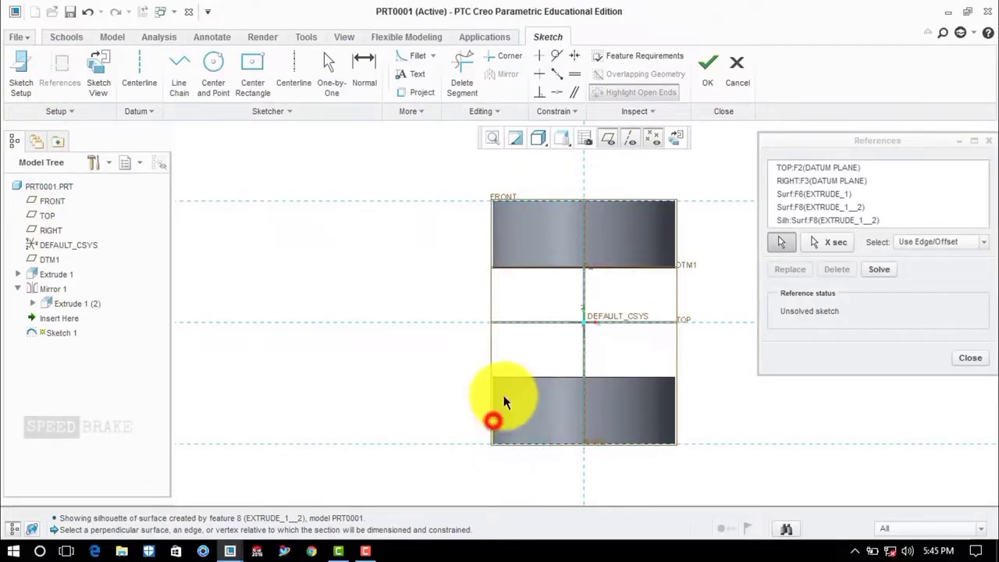
{"action": "left_click", "coordinate": [494, 246]}
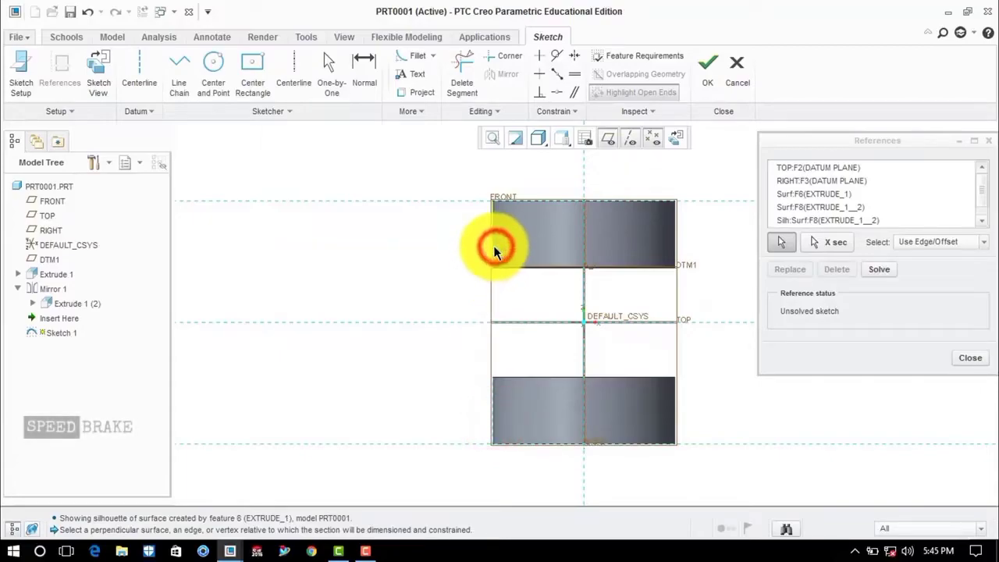
{"action": "left_click", "coordinate": [969, 357]}
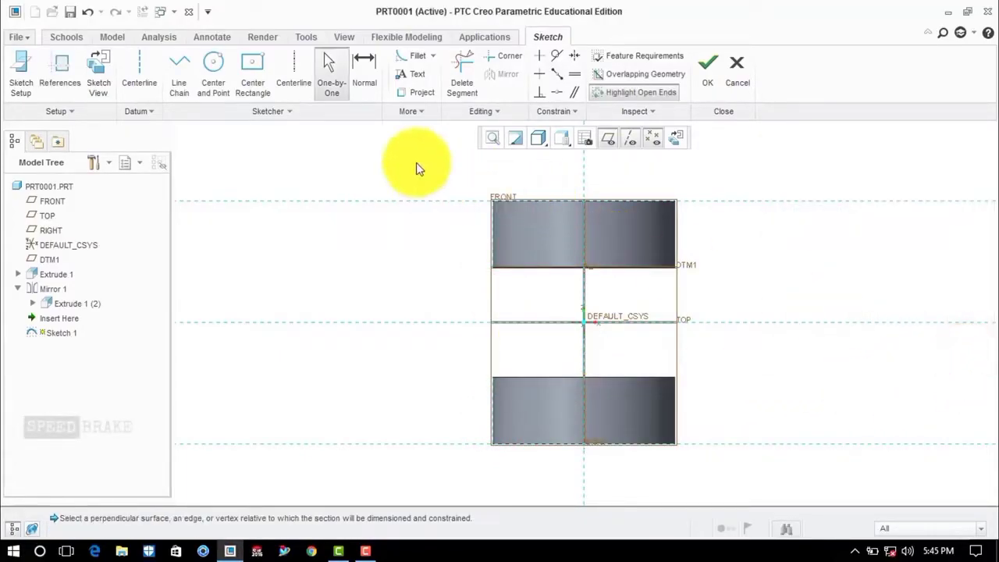
Sketch a circle centred on the TOP reference beside the rings, tangent to the references at the rings' outer end faces.
{"action": "left_click", "coordinate": [209, 65]}
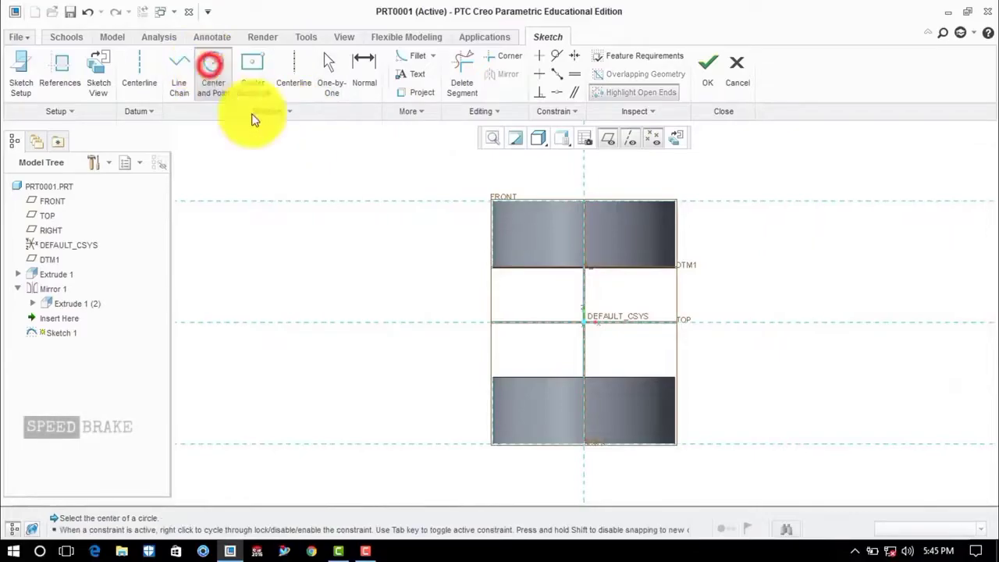
{"action": "left_click", "coordinate": [337, 322]}
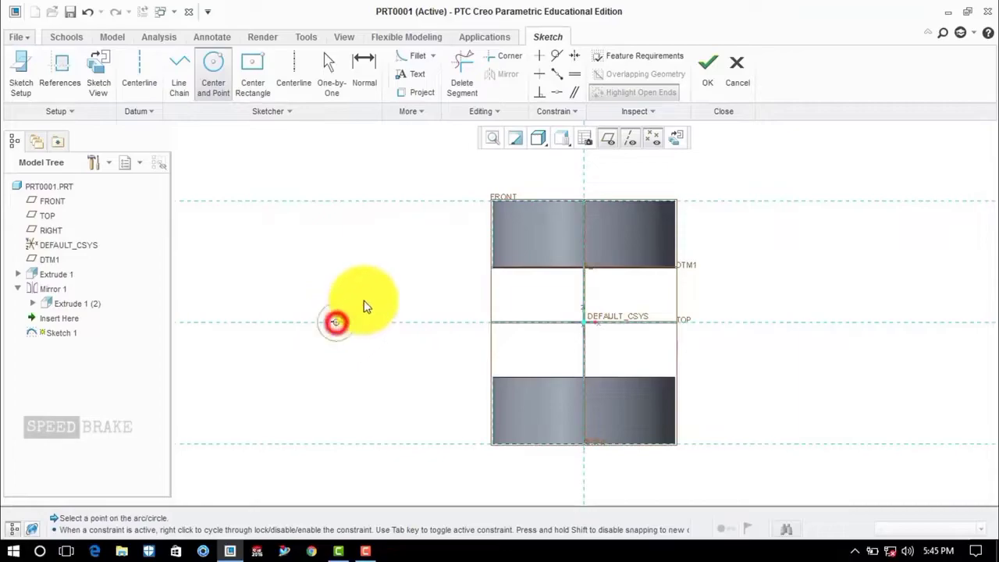
{"action": "left_click", "coordinate": [393, 215]}
{"action": "middle_click", "coordinate": [377, 173]}
{"action": "left_click", "coordinate": [377, 170]}
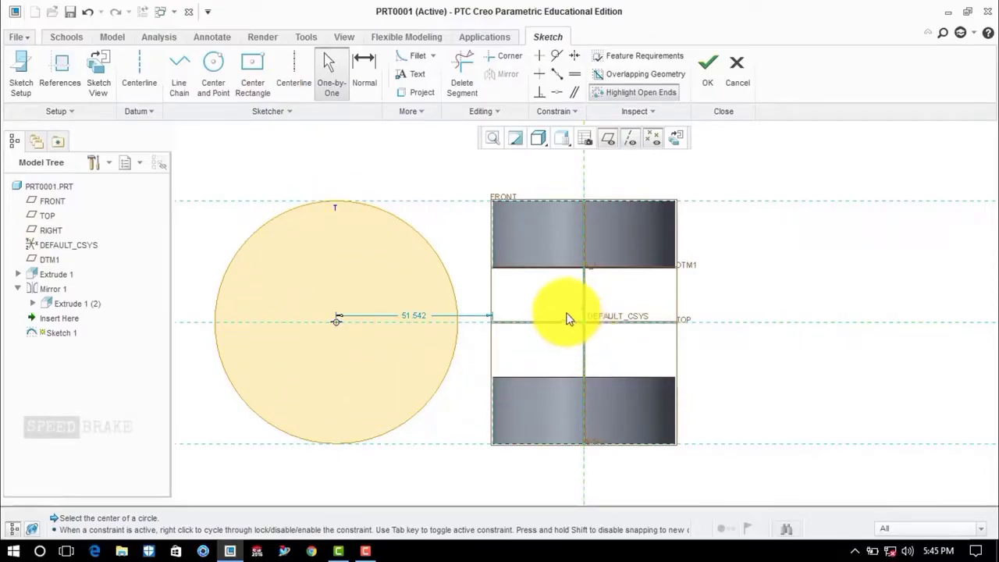
Dimension the horizontal distance between the circle's centre and the RIGHT plane reference and set it to 38 mm.
{"action": "left_click", "coordinate": [365, 77]}
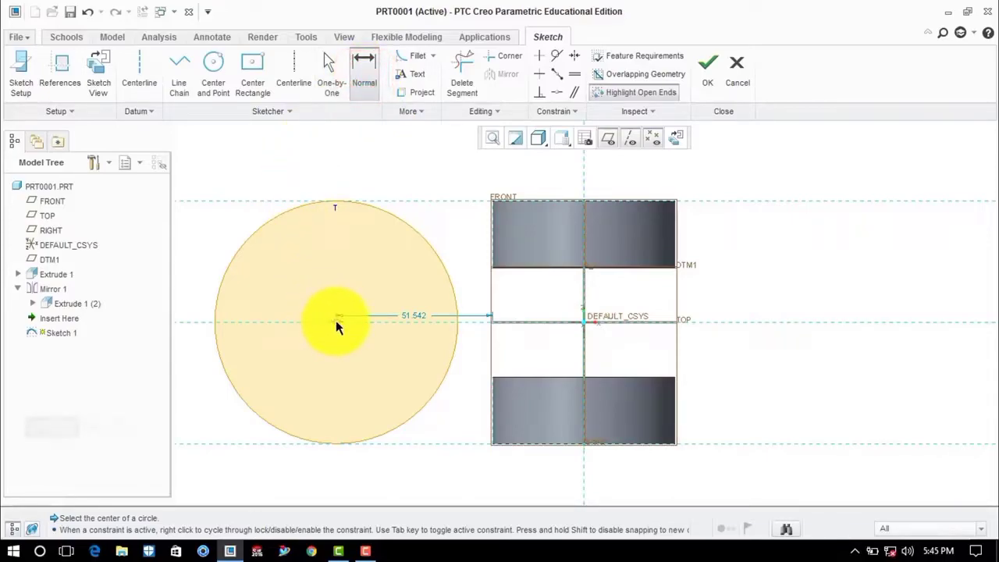
{"action": "left_click", "coordinate": [336, 320]}
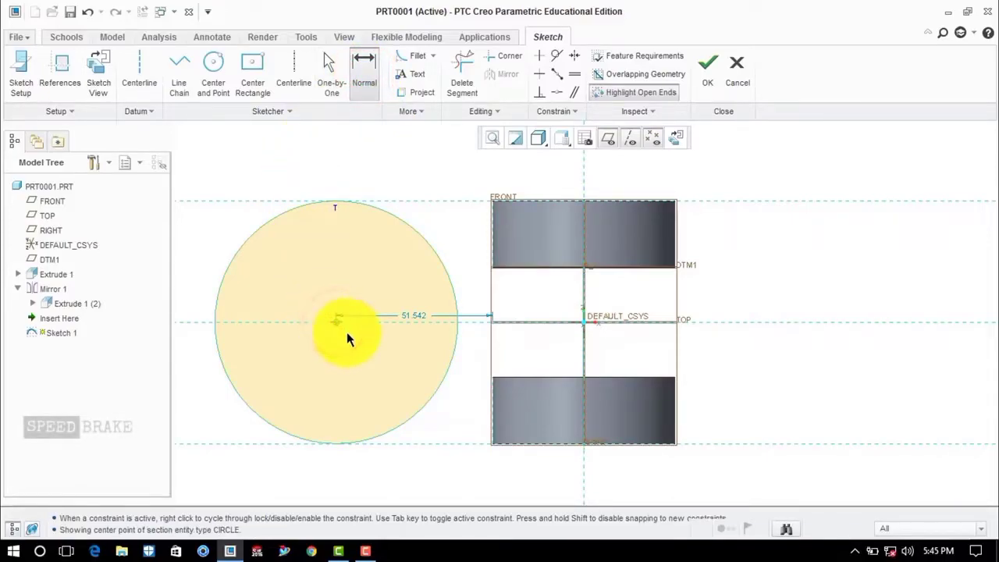
{"action": "left_click", "coordinate": [582, 320]}
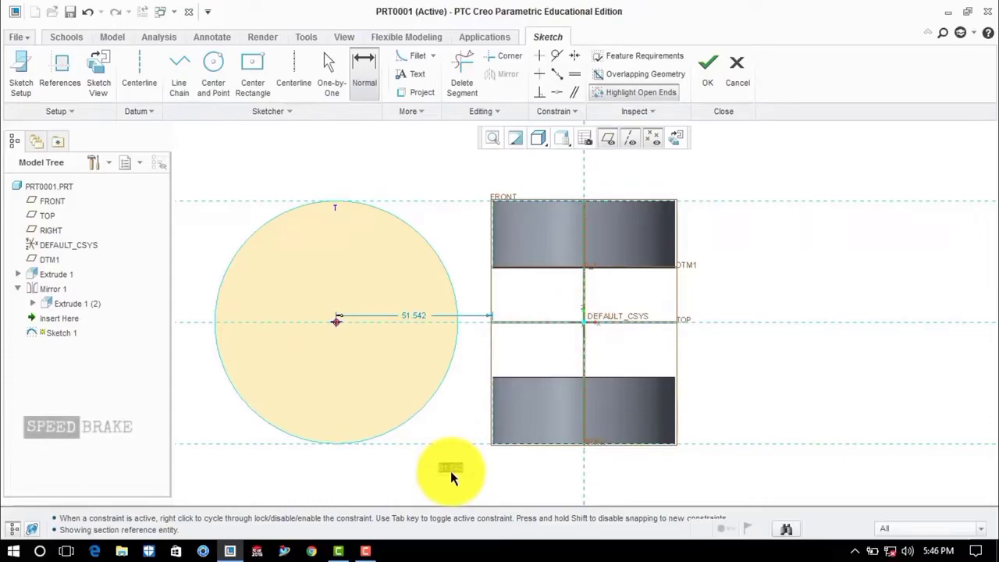
{"action": "middle_click", "coordinate": [450, 471]}
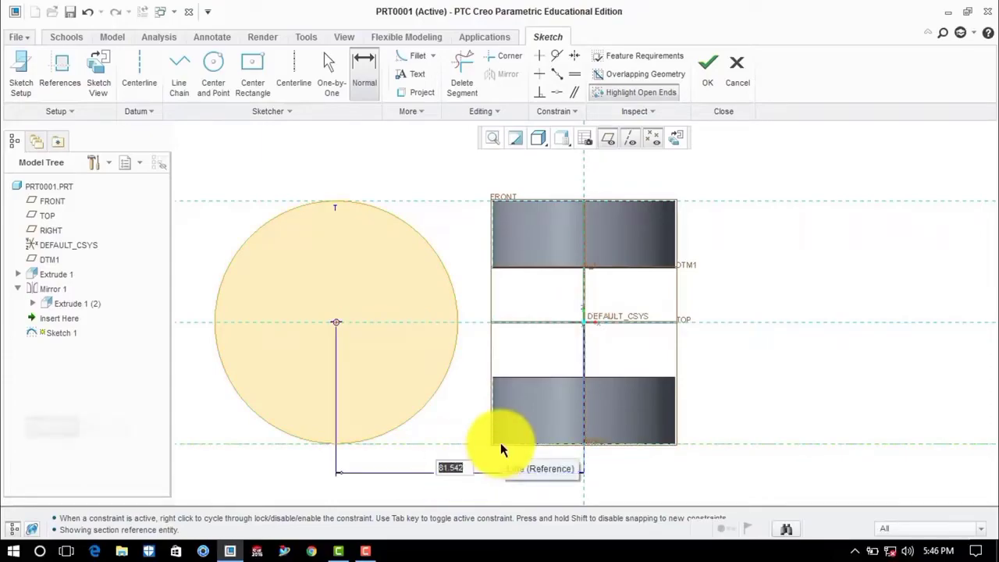
{"action": "type", "text": "38"}
{"action": "key", "text": "Return"}
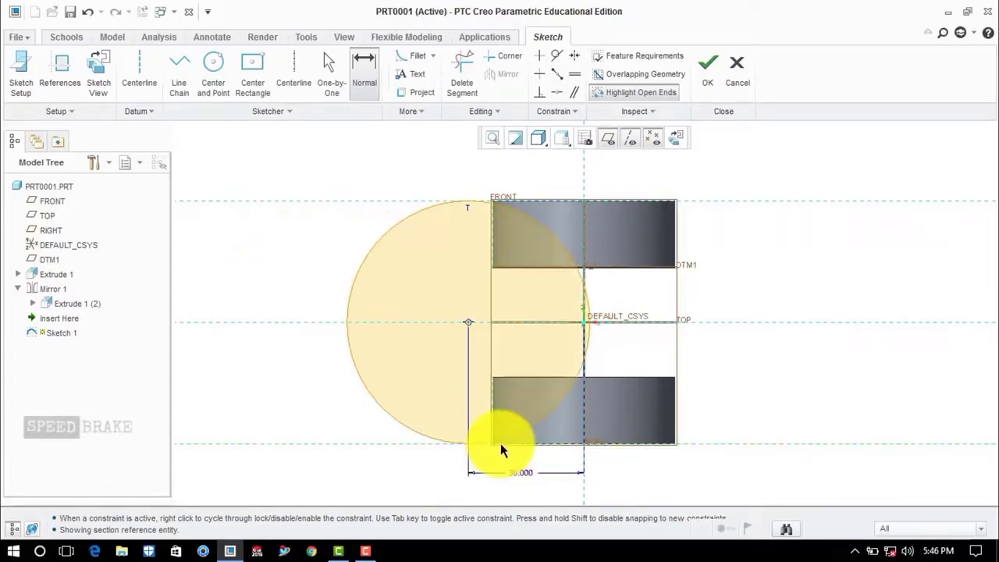
{"action": "left_click", "coordinate": [770, 174]}
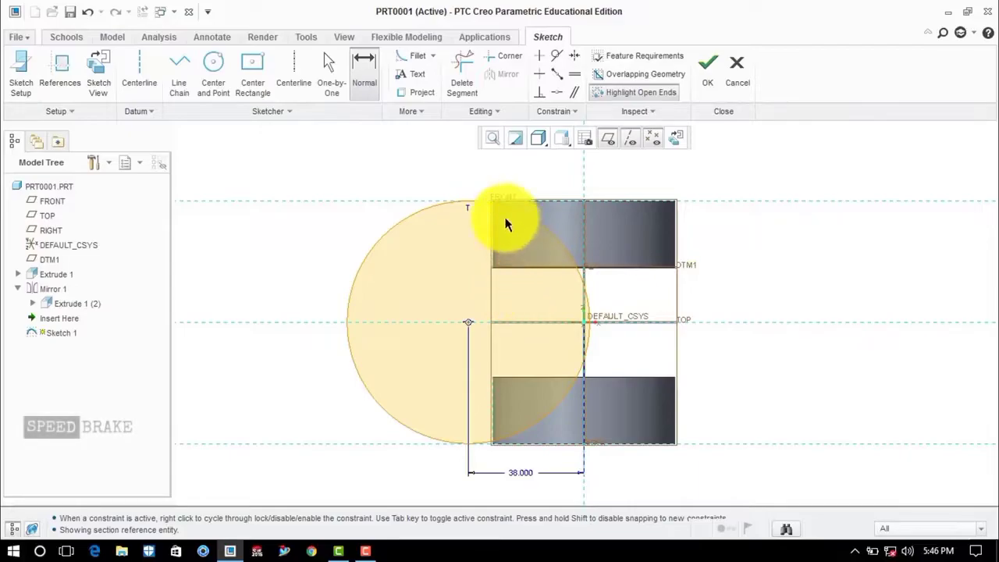
Trim away the half of the circle facing the rings, keeping only the outer semicircular arc.
{"action": "left_click", "coordinate": [465, 67]}
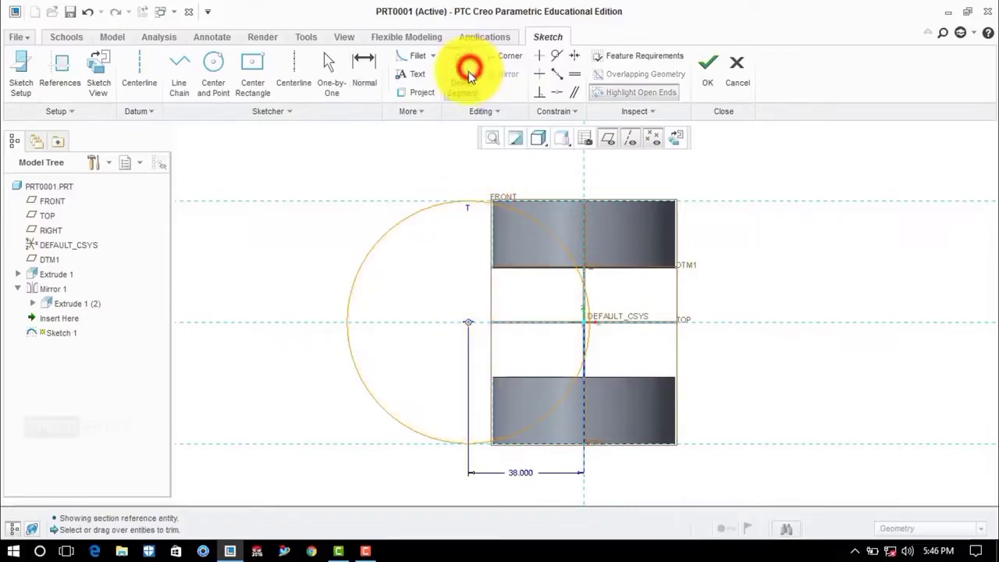
{"action": "left_click", "coordinate": [531, 223]}
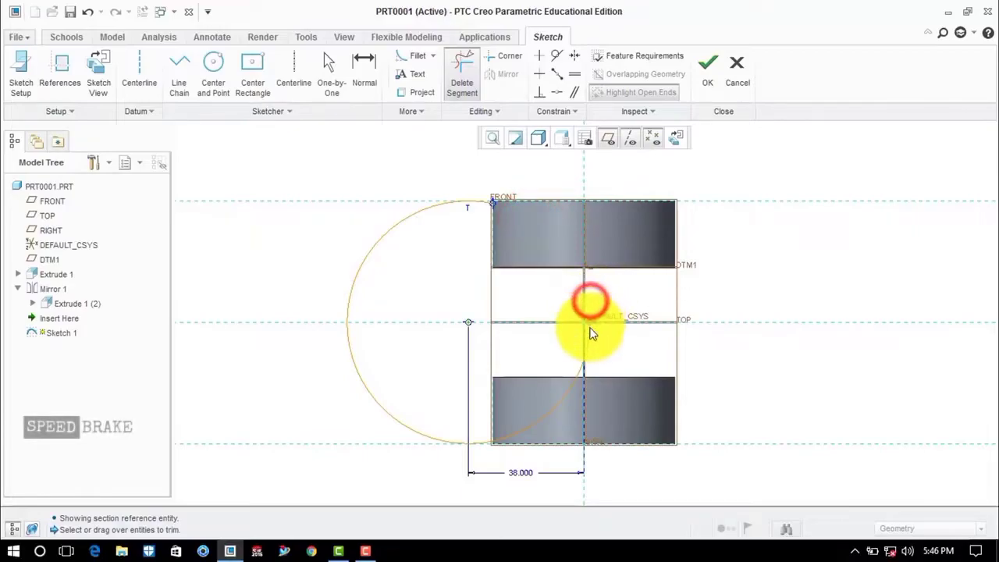
{"action": "left_click", "coordinate": [578, 371]}
{"action": "left_click", "coordinate": [484, 444]}
{"action": "left_click", "coordinate": [485, 204]}
{"action": "middle_click", "coordinate": [685, 178]}
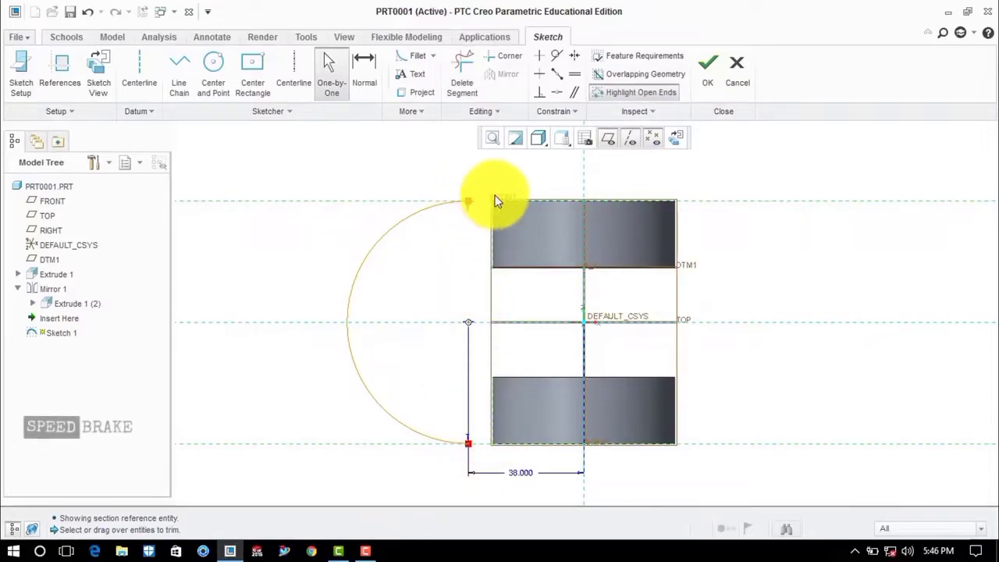
Connect both arc ends to the rings' side references with short horizontal lines and finish the sketch.
{"action": "left_click", "coordinate": [184, 75]}
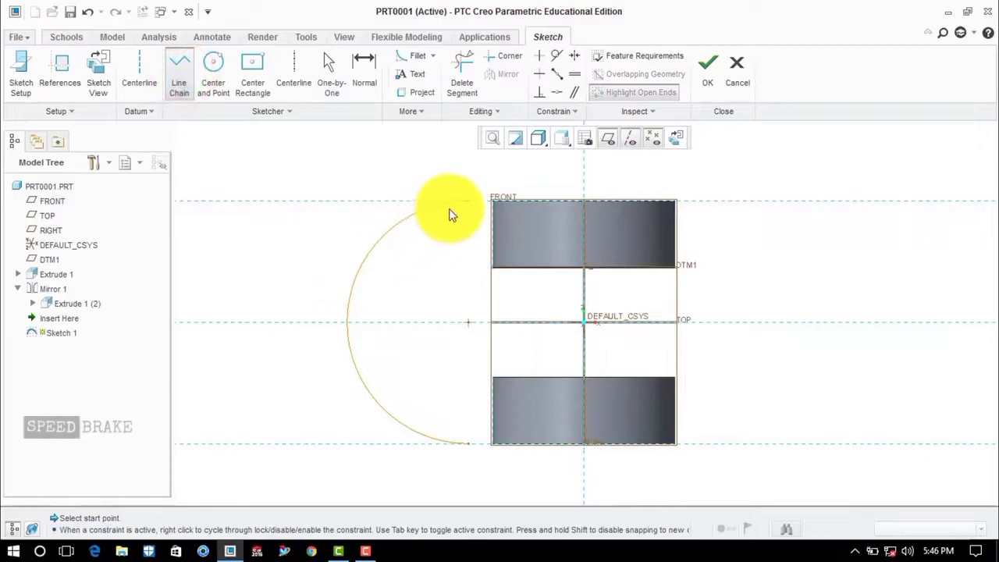
{"action": "left_click", "coordinate": [467, 201]}
{"action": "left_click", "coordinate": [492, 203]}
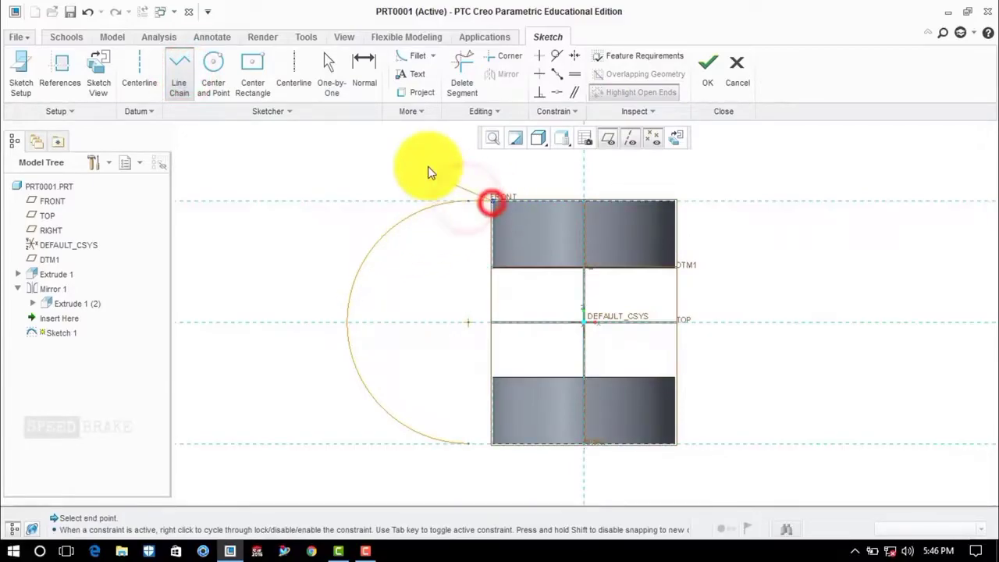
{"action": "left_click", "coordinate": [468, 444]}
{"action": "left_click", "coordinate": [492, 444]}
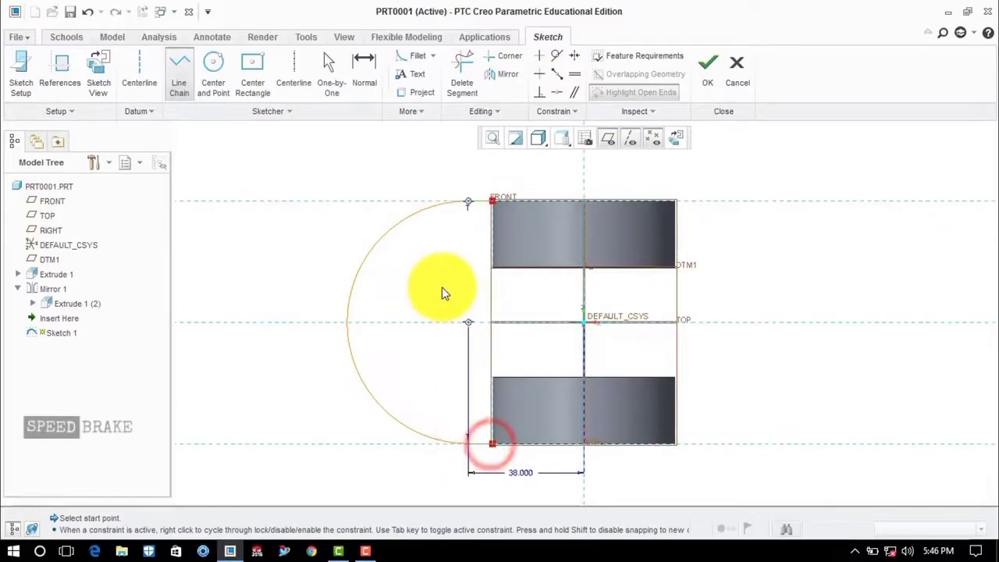
{"action": "middle_click", "coordinate": [442, 293]}
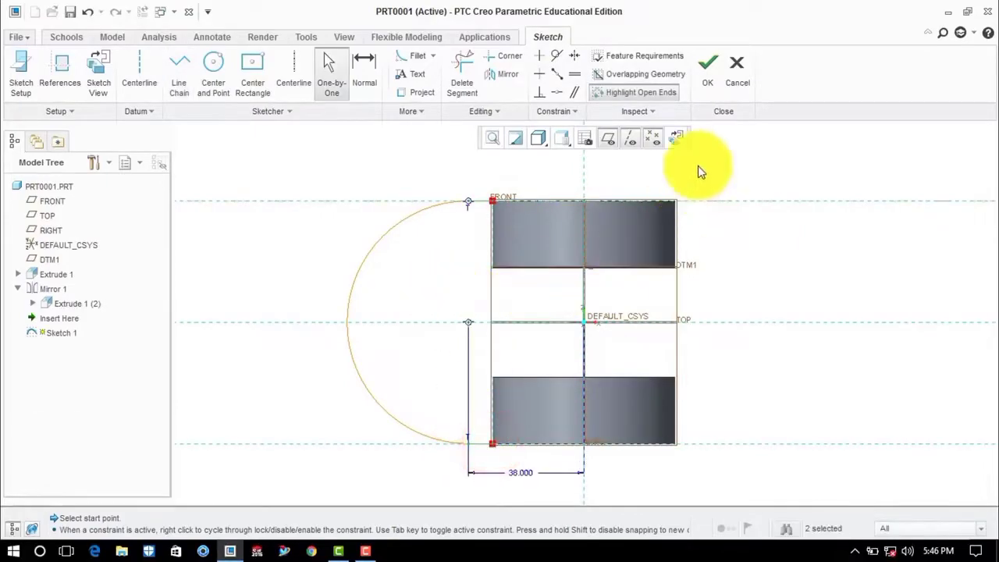
{"action": "left_click", "coordinate": [708, 83]}
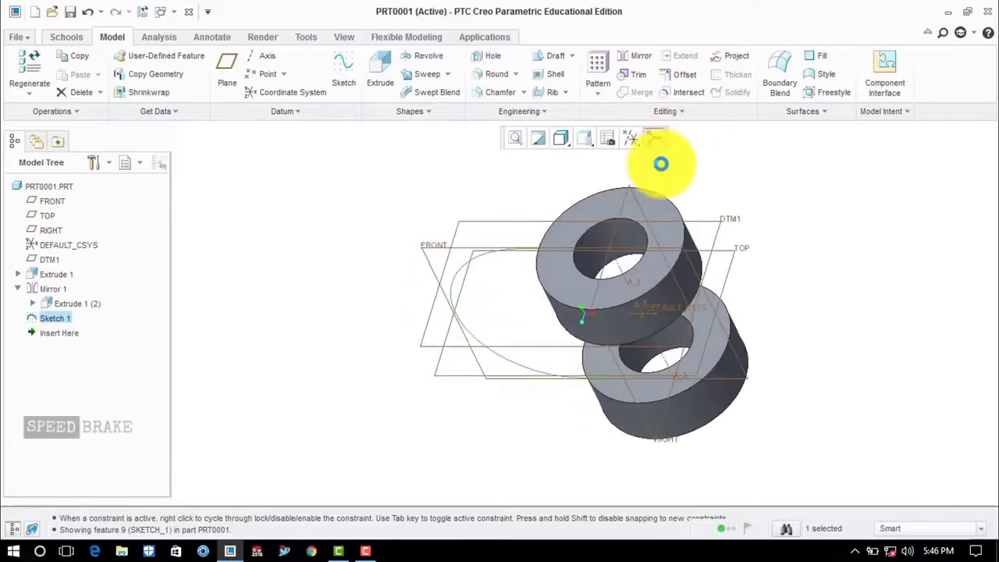
Sketch an open three-sided section about 16 mm wide for a sweep along the U-shaped curve, with its upper edge 18 mm above the horizontal reference.
{"action": "left_click", "coordinate": [424, 75]}
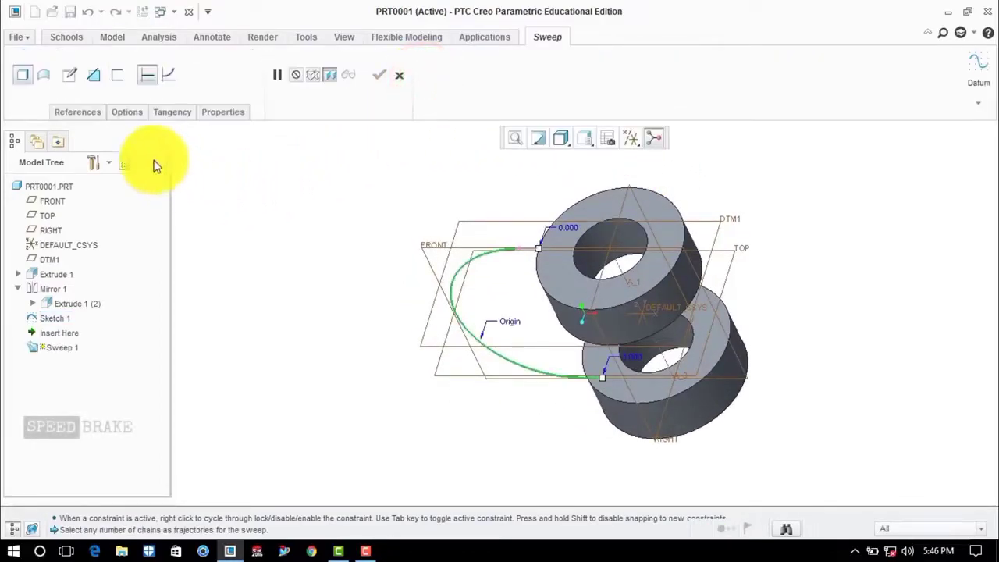
{"action": "left_click", "coordinate": [67, 74]}
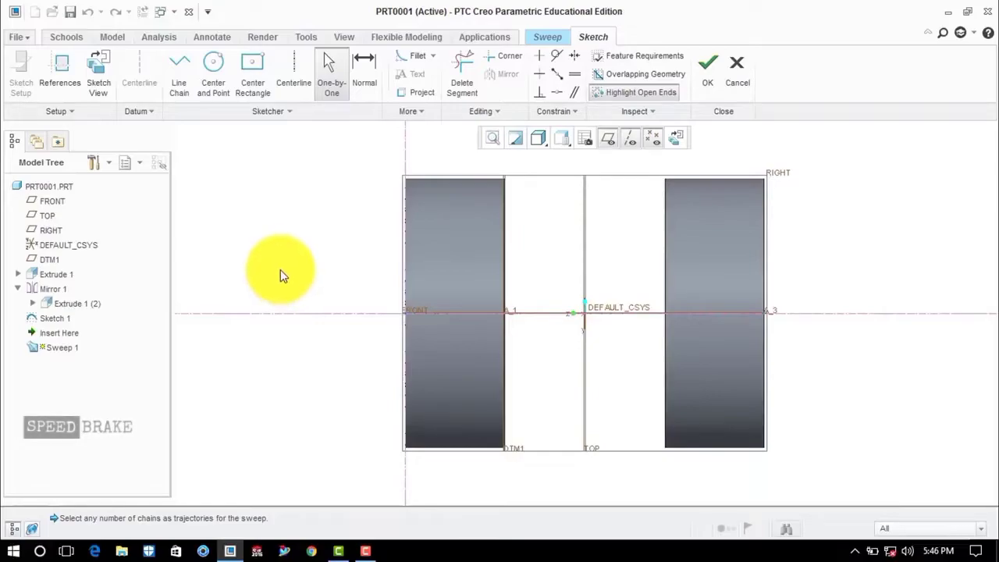
{"action": "left_click", "coordinate": [180, 68]}
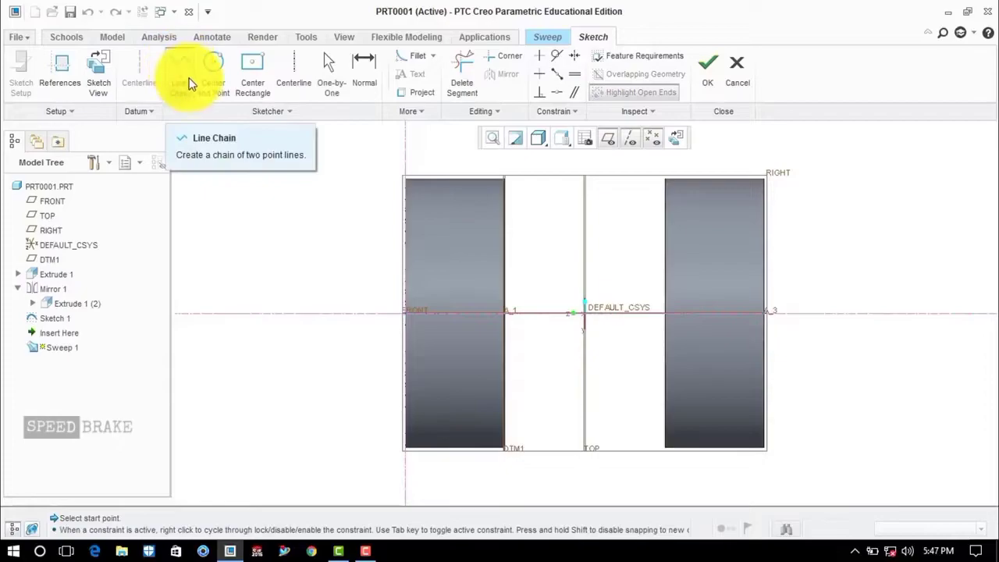
{"action": "left_click", "coordinate": [405, 228]}
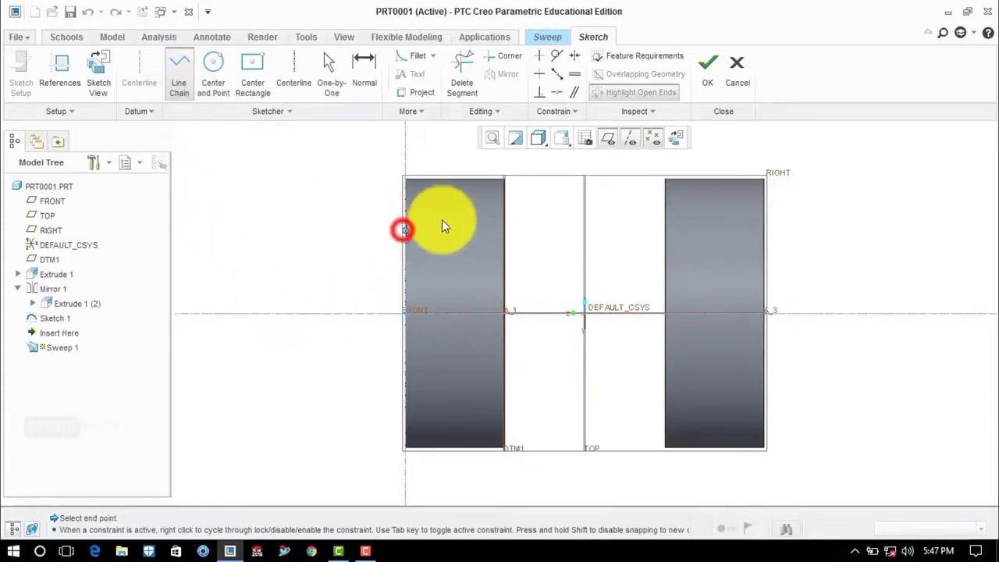
{"action": "left_click", "coordinate": [480, 231]}
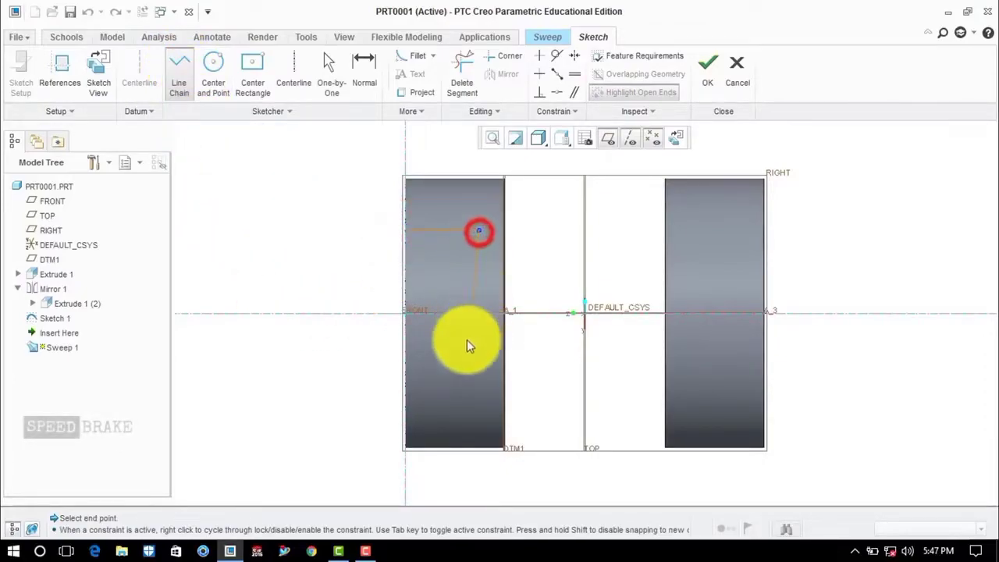
{"action": "left_click", "coordinate": [479, 388]}
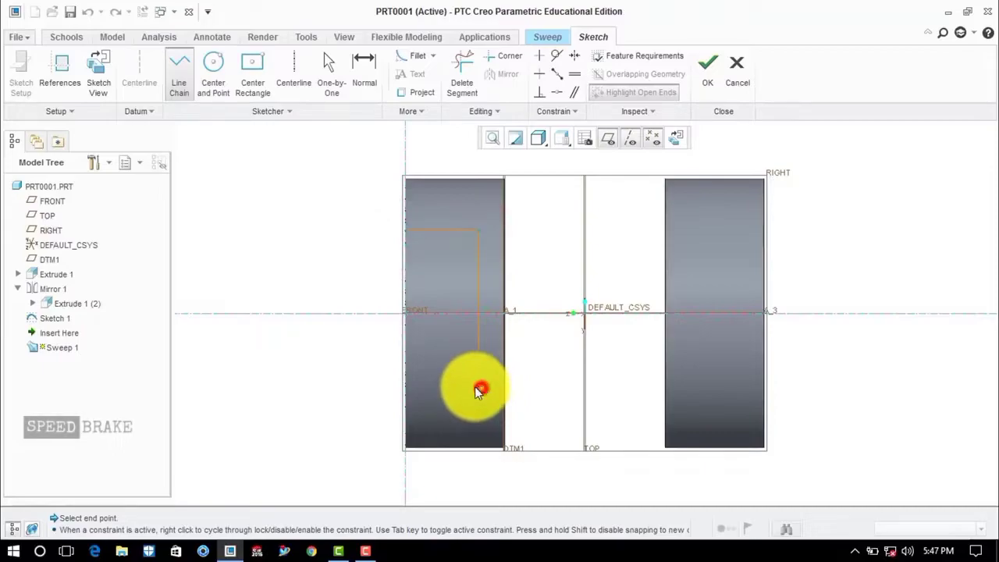
{"action": "left_click", "coordinate": [404, 388]}
{"action": "middle_click", "coordinate": [334, 351]}
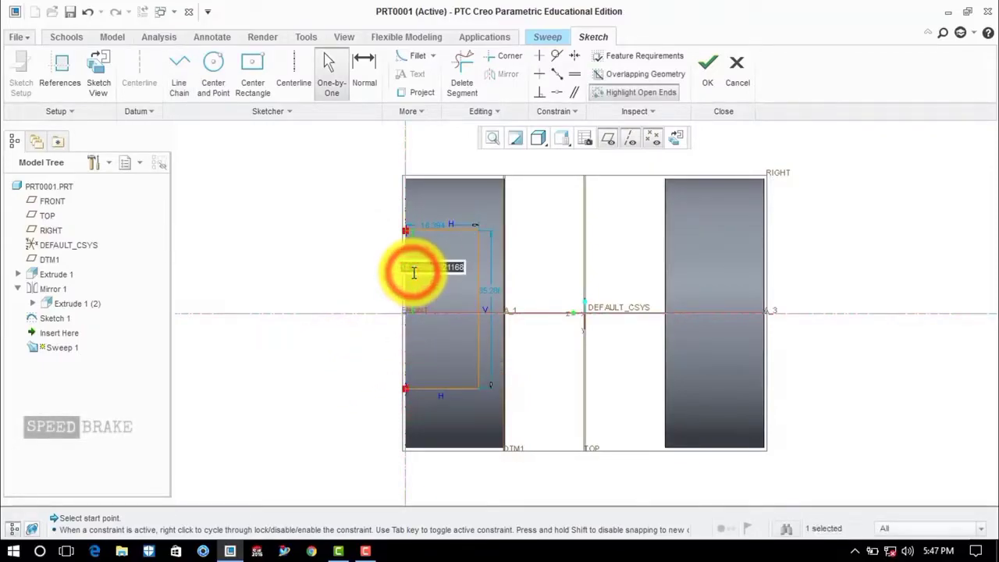
{"action": "left_click", "coordinate": [558, 265]}
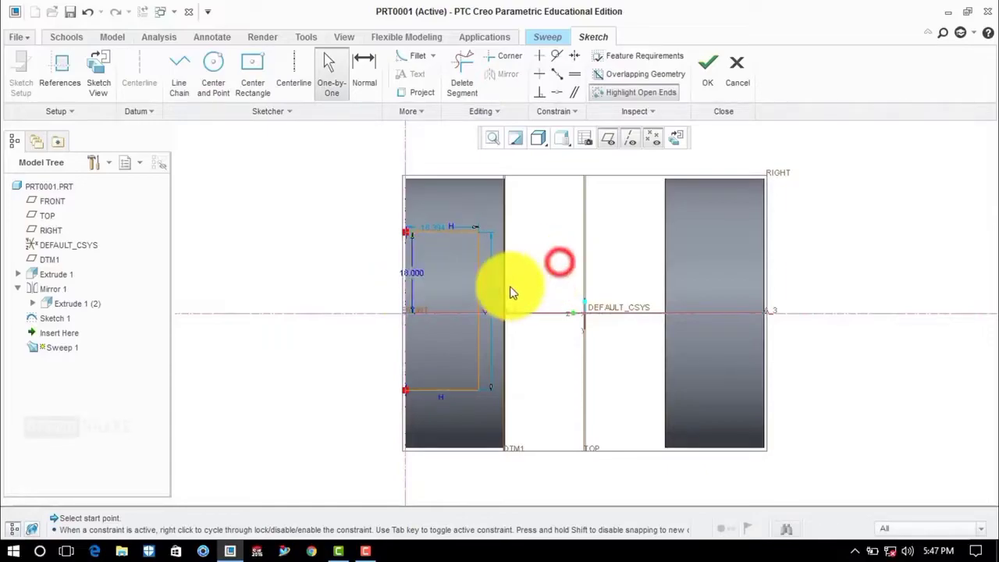
Set the sweep section's height to 36 mm and its width to 22 mm.
{"action": "double_click", "coordinate": [500, 291]}
{"action": "type", "text": "36"}
{"action": "key", "text": "Return"}
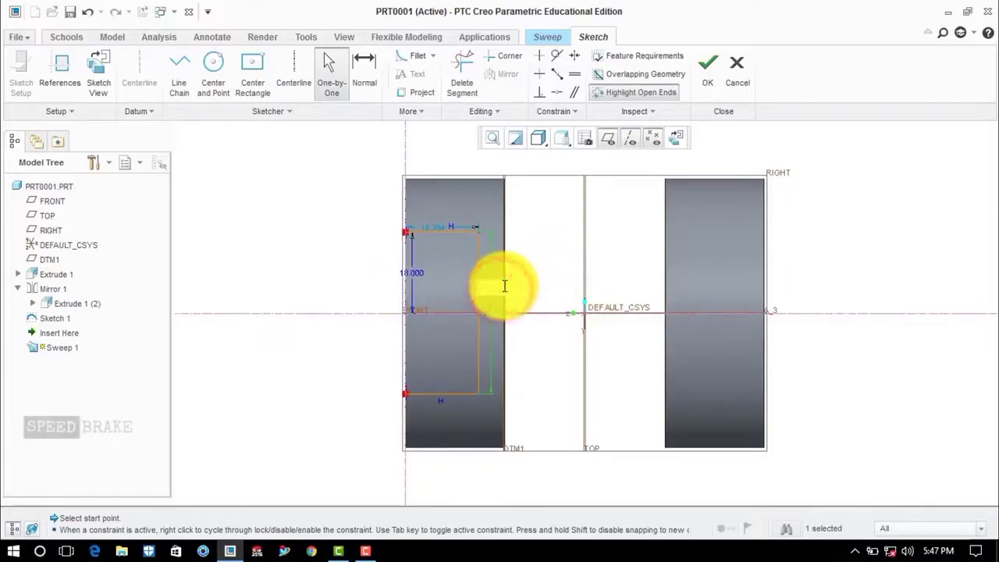
{"action": "left_click", "coordinate": [551, 271]}
{"action": "double_click", "coordinate": [437, 224]}
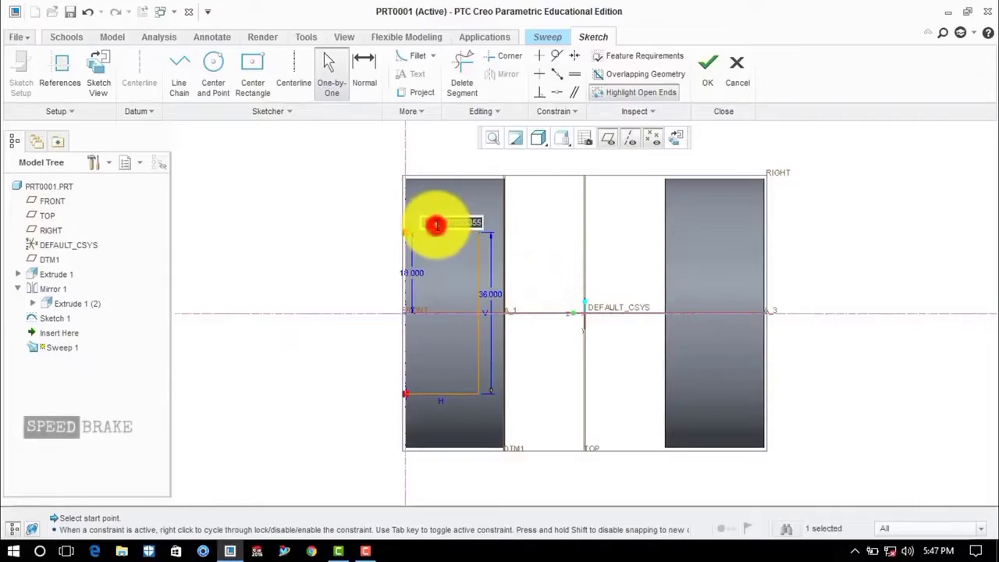
{"action": "type", "text": "22"}
{"action": "key", "text": "Return"}
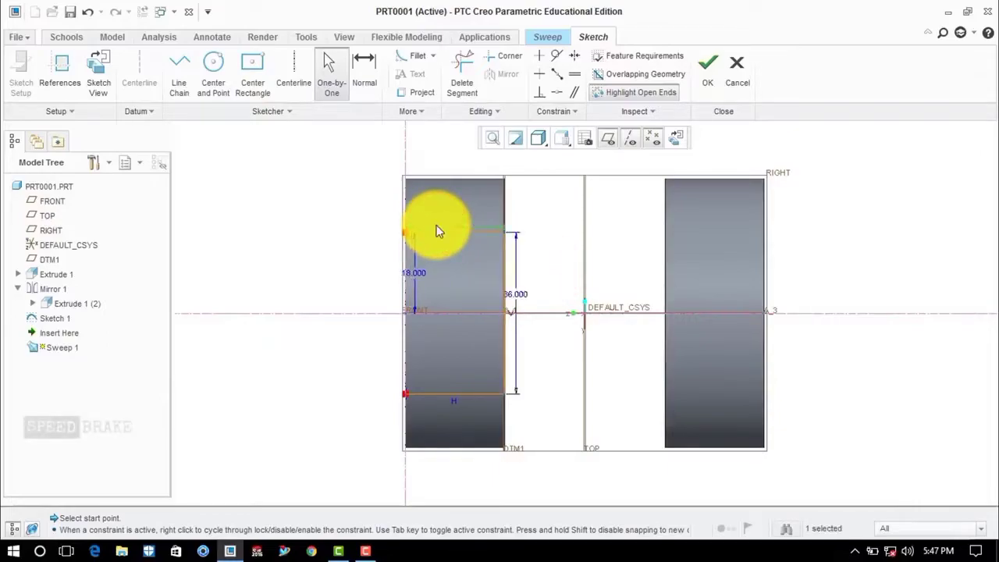
{"action": "left_click", "coordinate": [340, 227]}
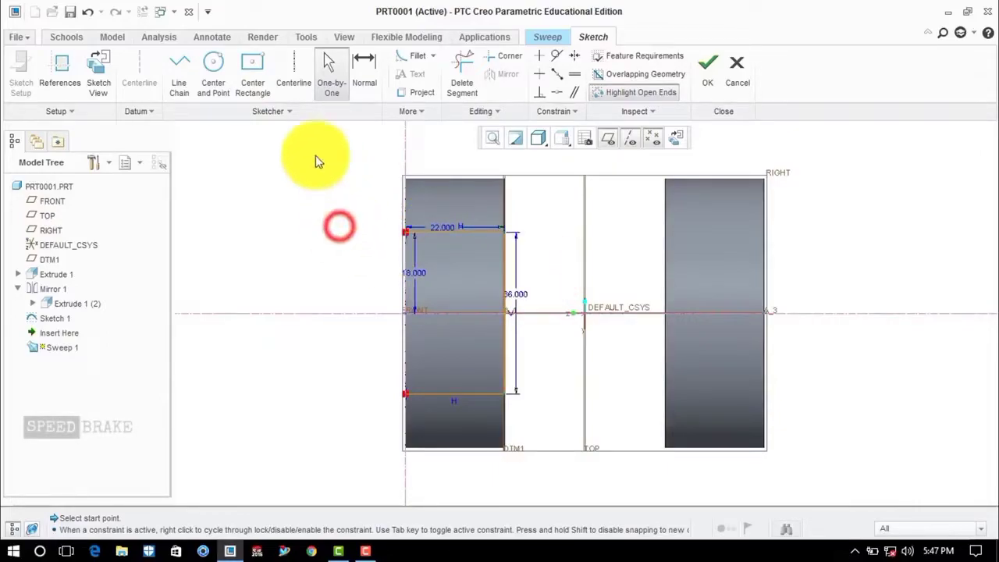
Close the open side of the sweep section with a vertical line between its two free ends and finish the sketch.
{"action": "left_click", "coordinate": [169, 61]}
{"action": "left_click", "coordinate": [406, 230]}
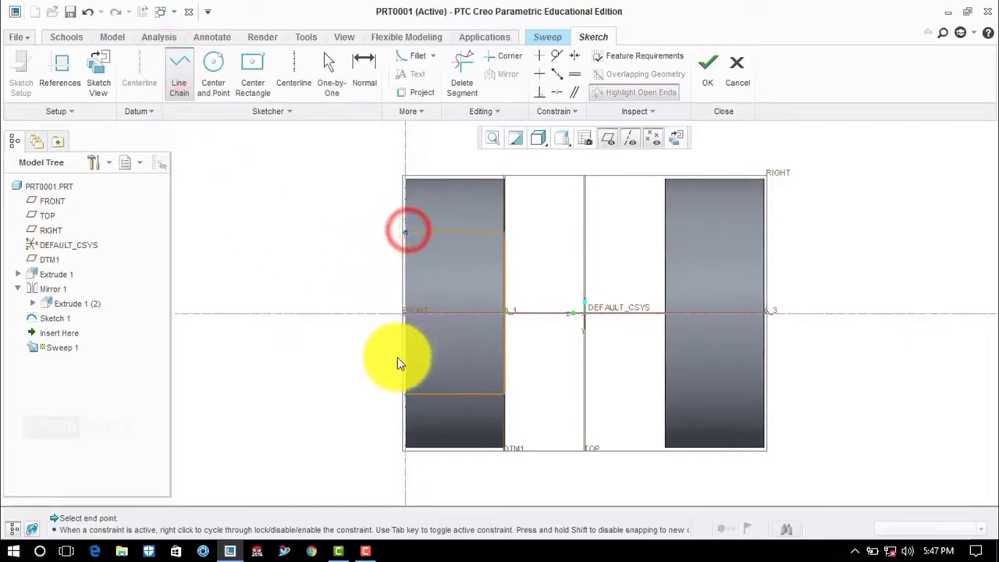
{"action": "left_click", "coordinate": [406, 394]}
{"action": "middle_click", "coordinate": [338, 246]}
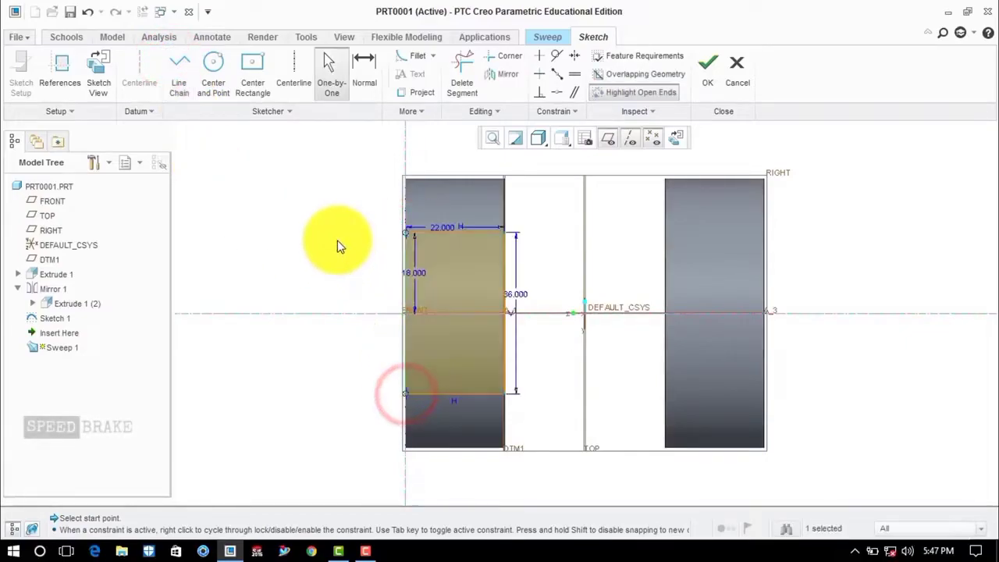
{"action": "left_click", "coordinate": [697, 94]}
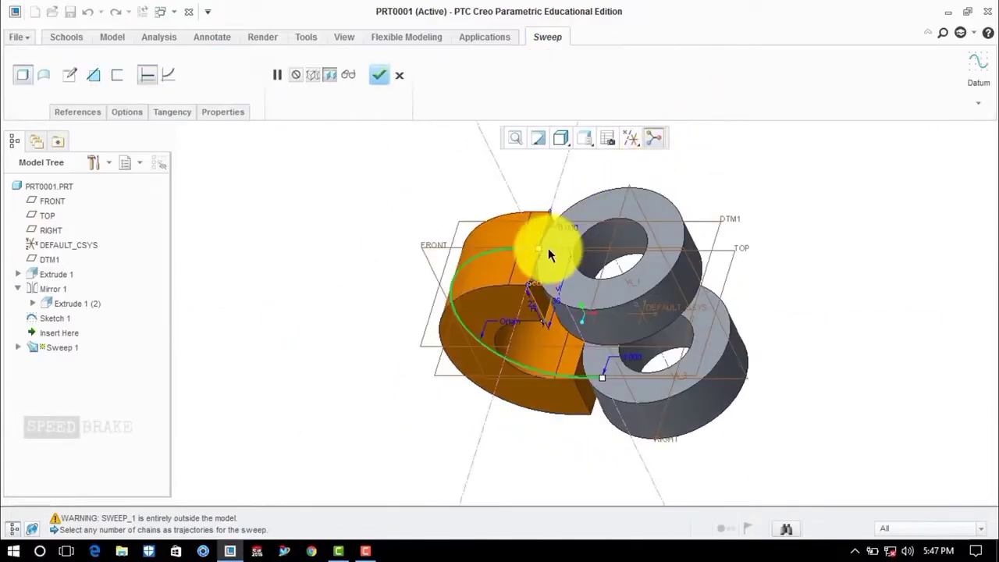
Merge the sweep's ends with the two rings and complete the sweep feature.
{"action": "scroll", "coordinate": [548, 254], "scroll_direction": "down", "scroll_amount": 3}
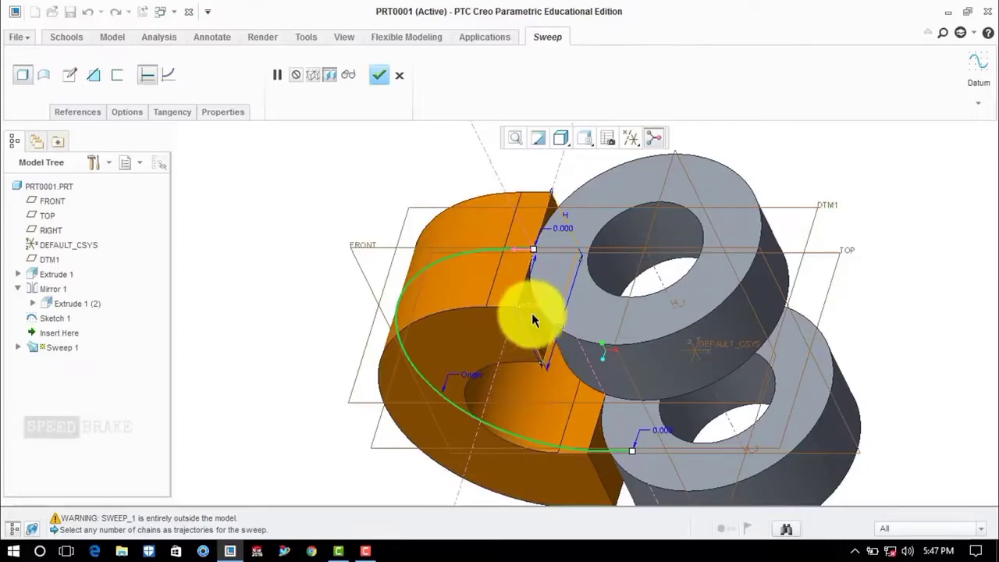
{"action": "scroll", "coordinate": [541, 314], "scroll_direction": "down", "scroll_amount": 2}
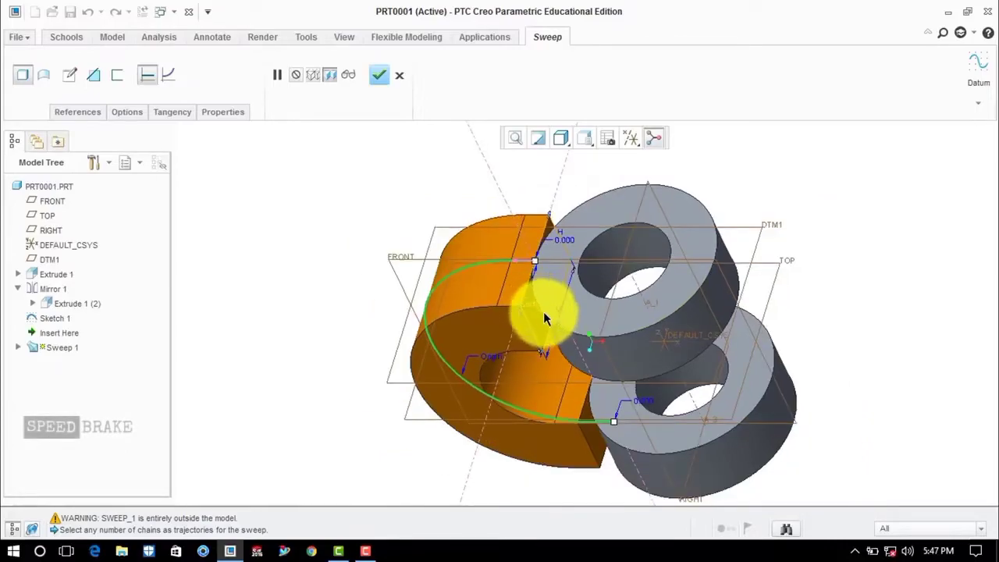
{"action": "left_click", "coordinate": [128, 112]}
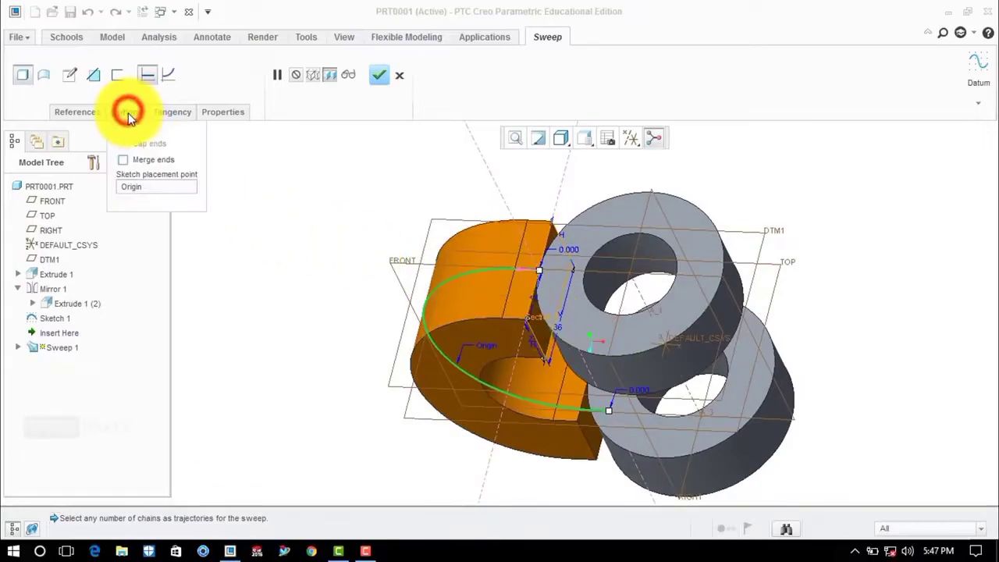
{"action": "left_click", "coordinate": [122, 159]}
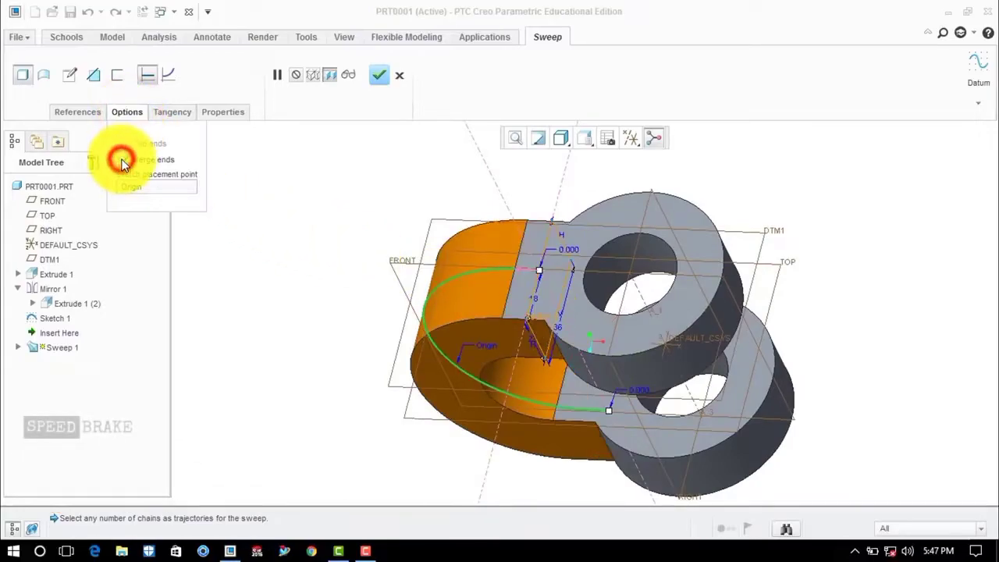
{"action": "middle_click_drag", "start_coordinate": [473, 274], "coordinate": [511, 323]}
{"action": "middle_click_drag", "start_coordinate": [549, 296], "coordinate": [528, 312]}
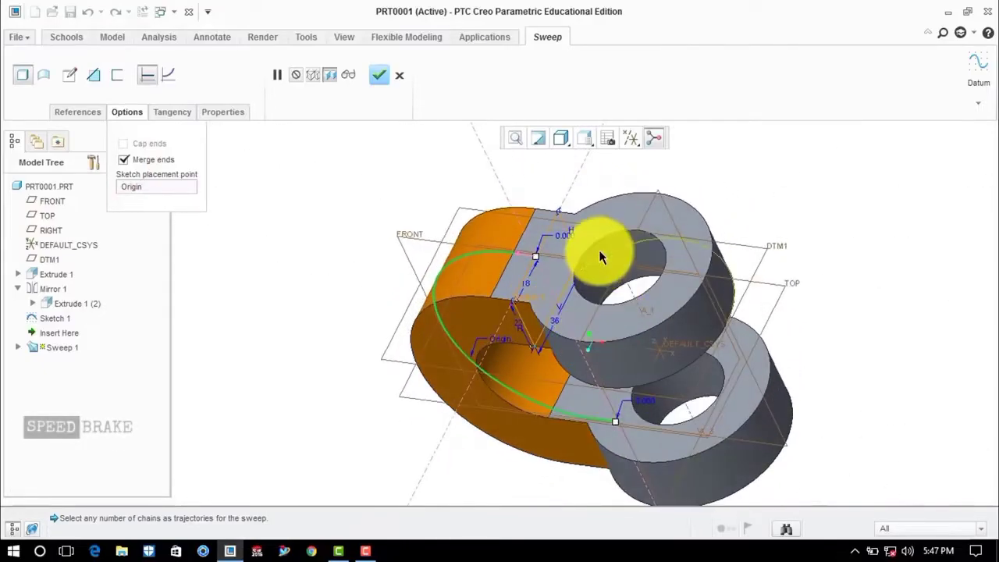
{"action": "middle_click_drag", "start_coordinate": [602, 258], "coordinate": [469, 279]}
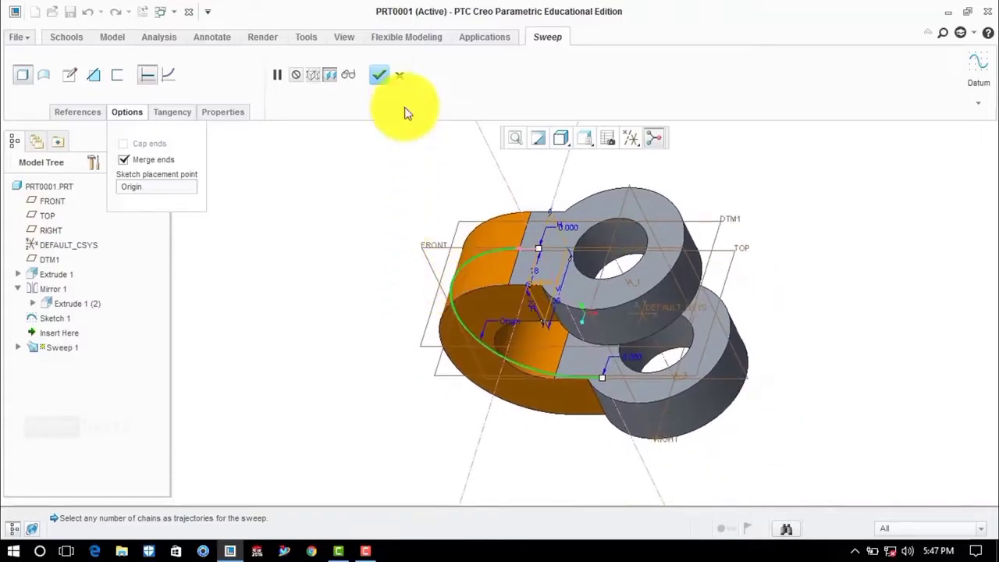
{"action": "left_click", "coordinate": [380, 75]}
{"action": "left_click", "coordinate": [339, 210]}
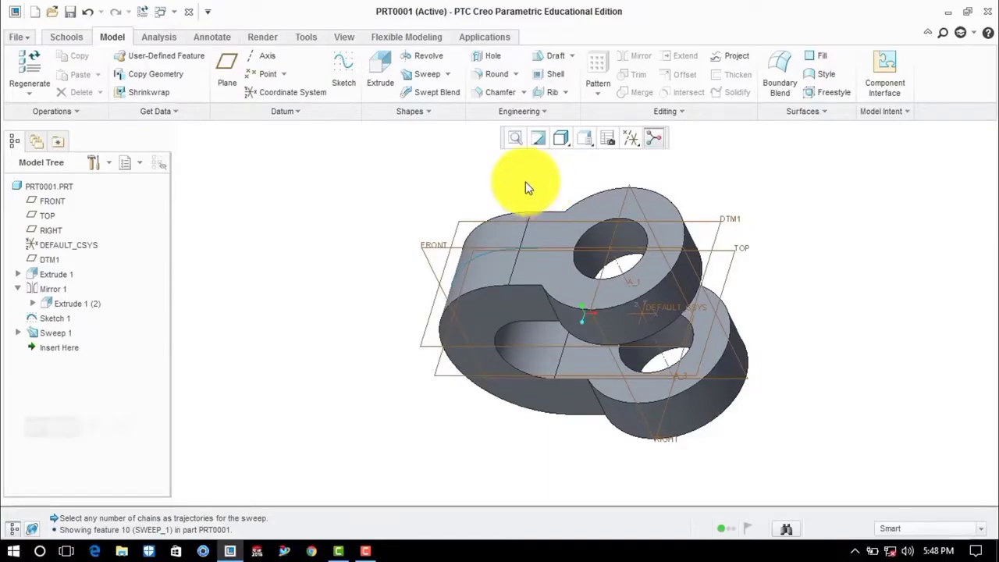
Create a datum plane offset 147 mm from the RIGHT plane, beyond the curved end of the sweep.
{"action": "left_click", "coordinate": [223, 75]}
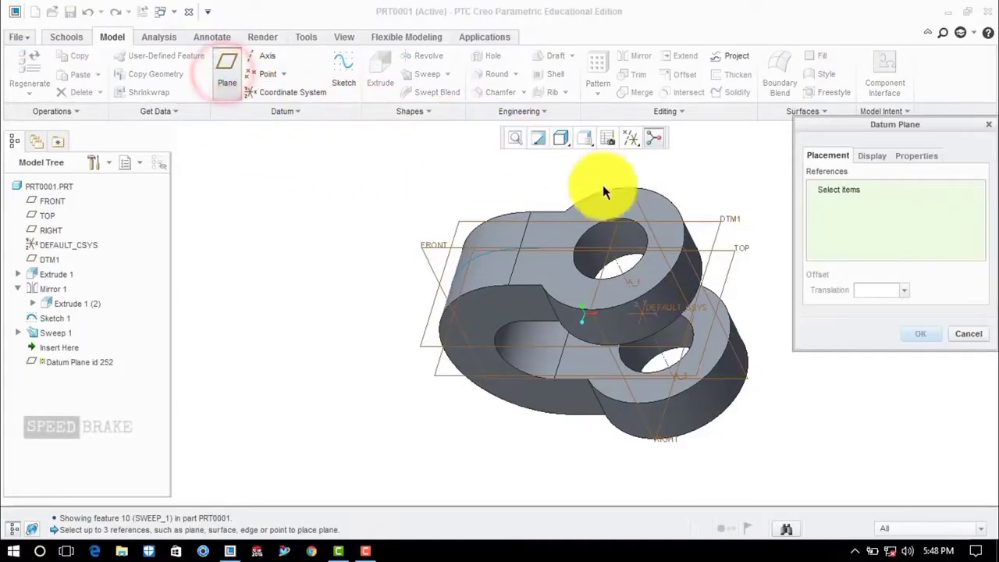
{"action": "left_click", "coordinate": [658, 448]}
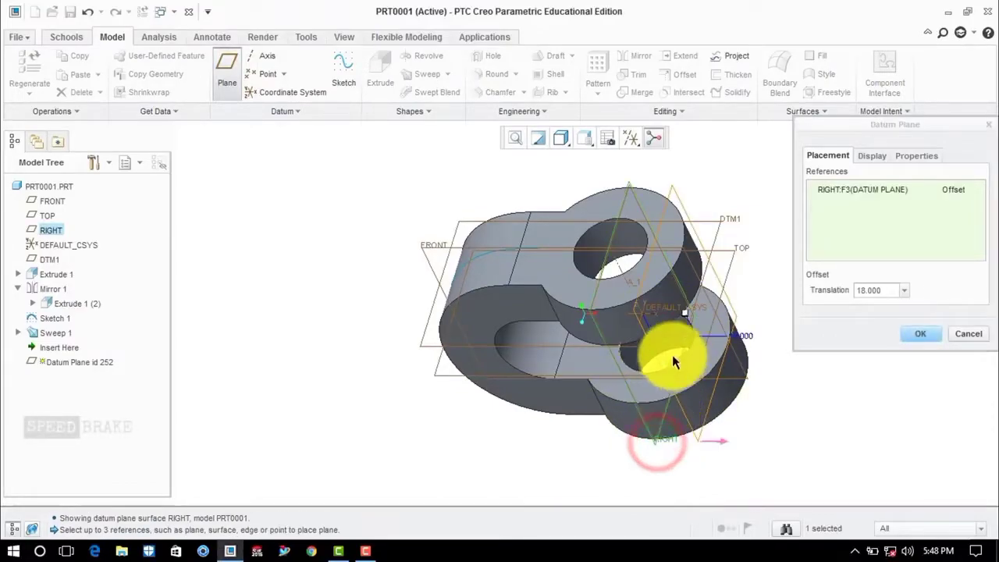
{"action": "left_click_drag", "start_coordinate": [687, 315], "coordinate": [384, 337]}
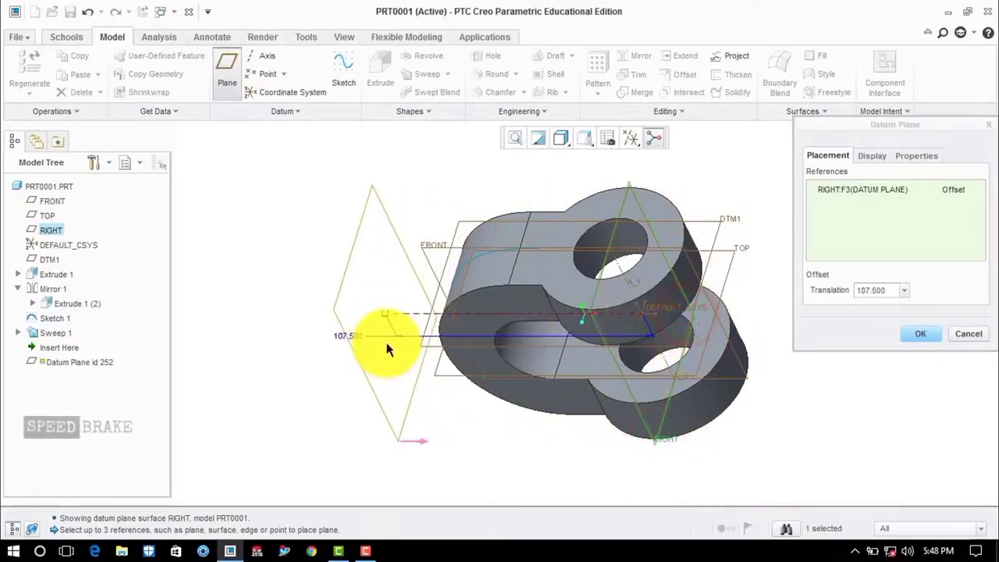
{"action": "double_click", "coordinate": [891, 290]}
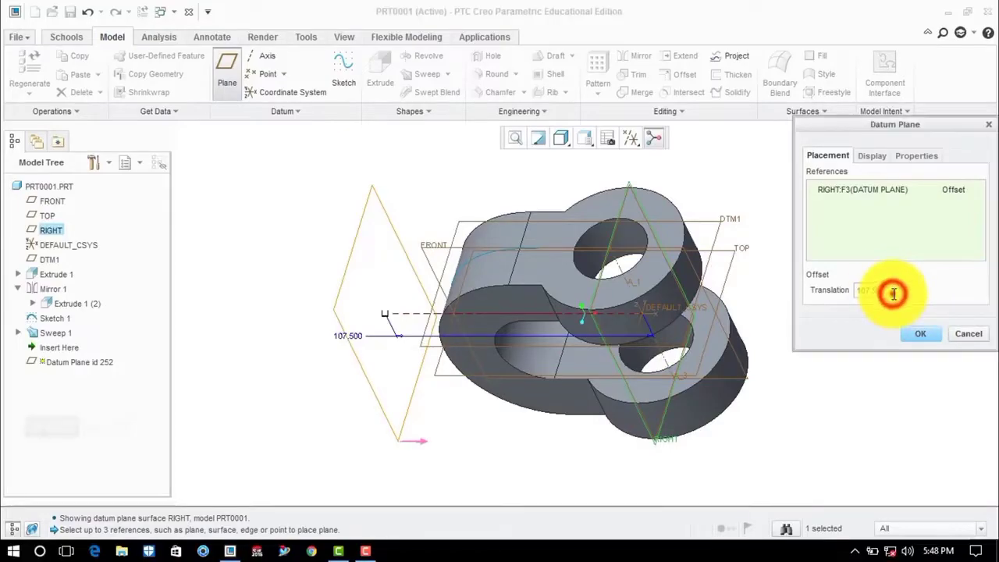
{"action": "type", "text": "1"}
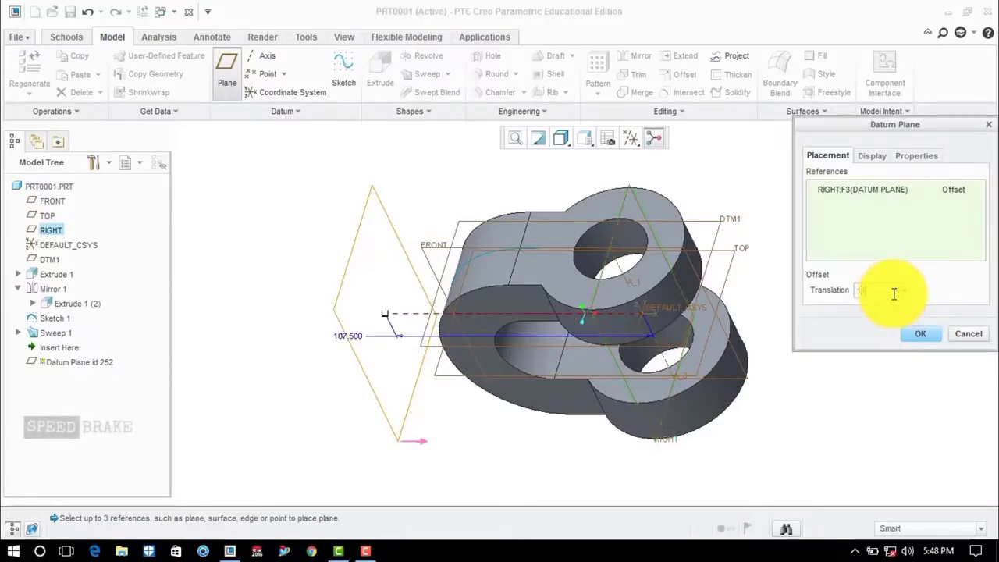
{"action": "type", "text": "47"}
{"action": "key", "text": "Return"}
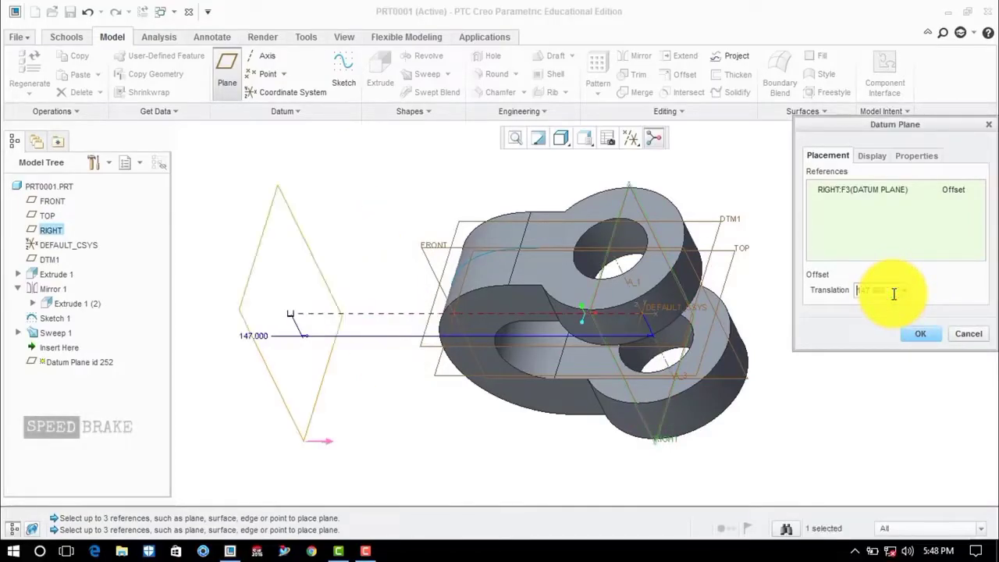
{"action": "left_click", "coordinate": [920, 334]}
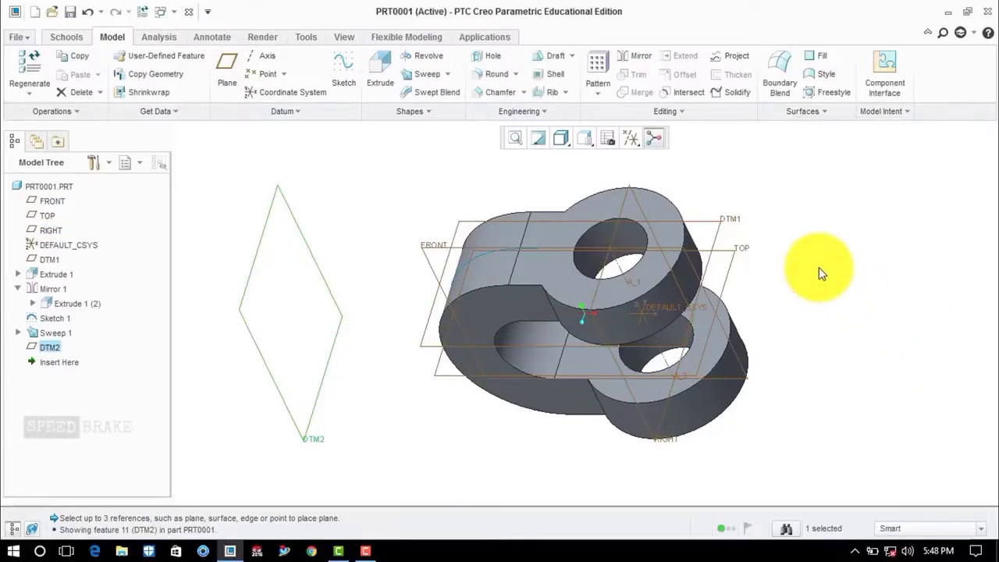
Start an extrusion sketch on the 147 mm offset plane and add the swept body's upper edge as a sketch reference.
{"action": "left_click", "coordinate": [375, 74]}
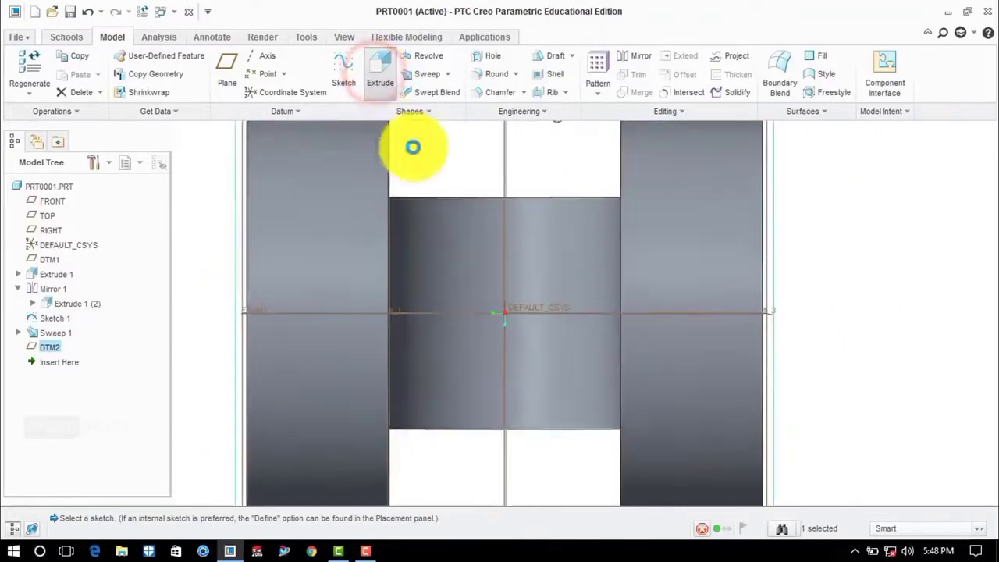
{"action": "left_click", "coordinate": [480, 176]}
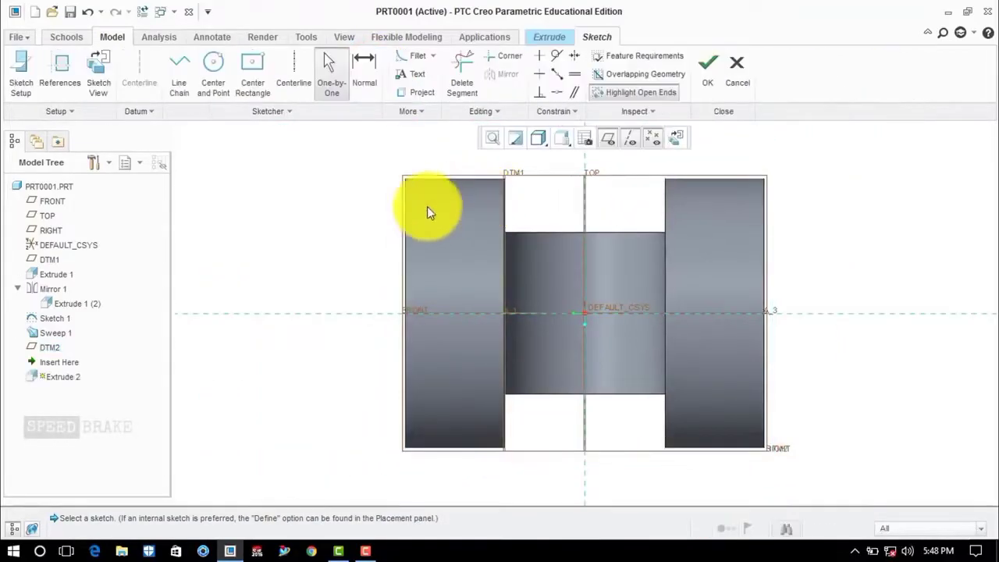
{"action": "left_click", "coordinate": [56, 79]}
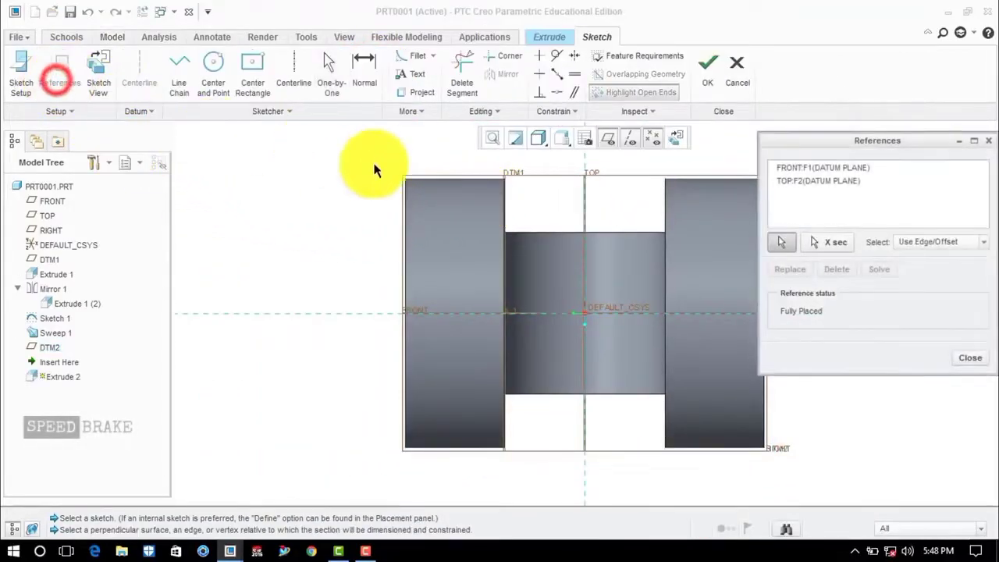
{"action": "left_click", "coordinate": [544, 230]}
{"action": "left_click", "coordinate": [968, 361]}
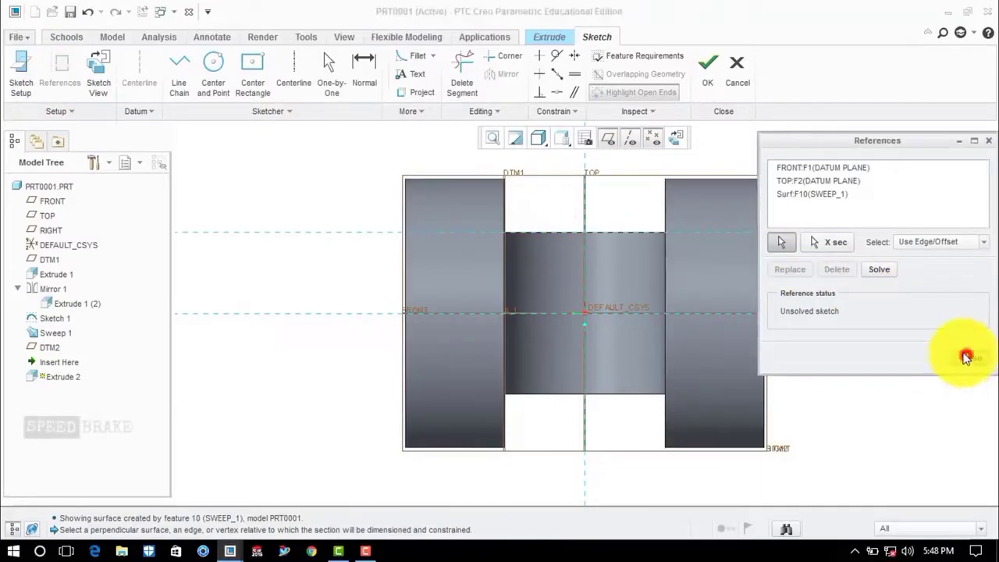
Sketch a circle centred on the FRONT and TOP plane intersection, tangent to the swept body's upper edge reference, and finish the sketch.
{"action": "left_click", "coordinate": [217, 67]}
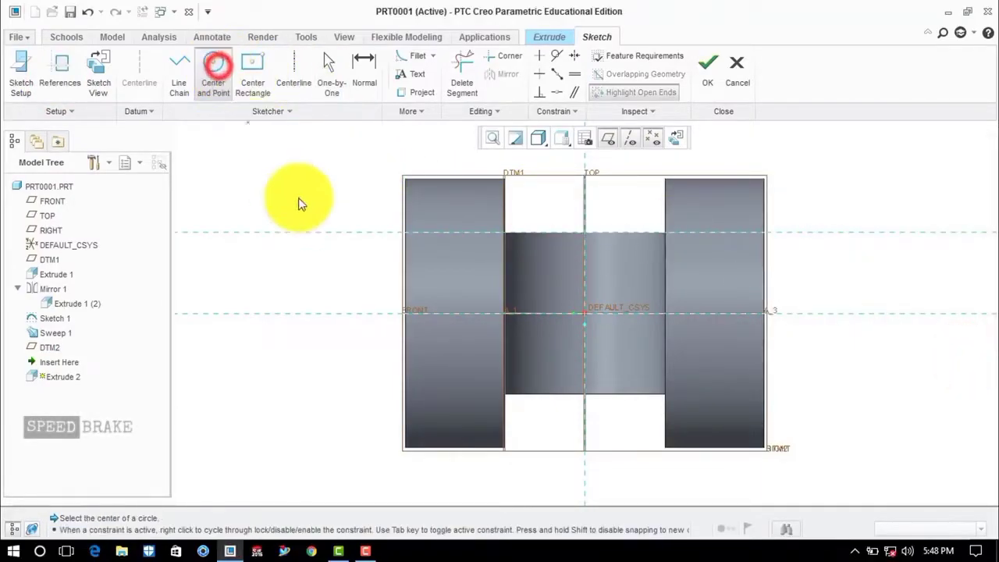
{"action": "left_click", "coordinate": [587, 316]}
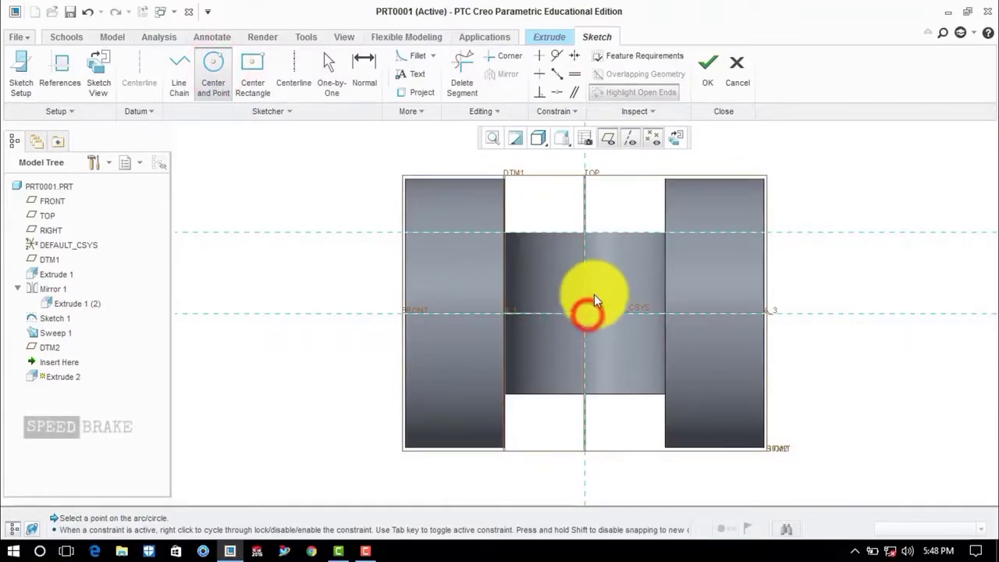
{"action": "left_click", "coordinate": [608, 236]}
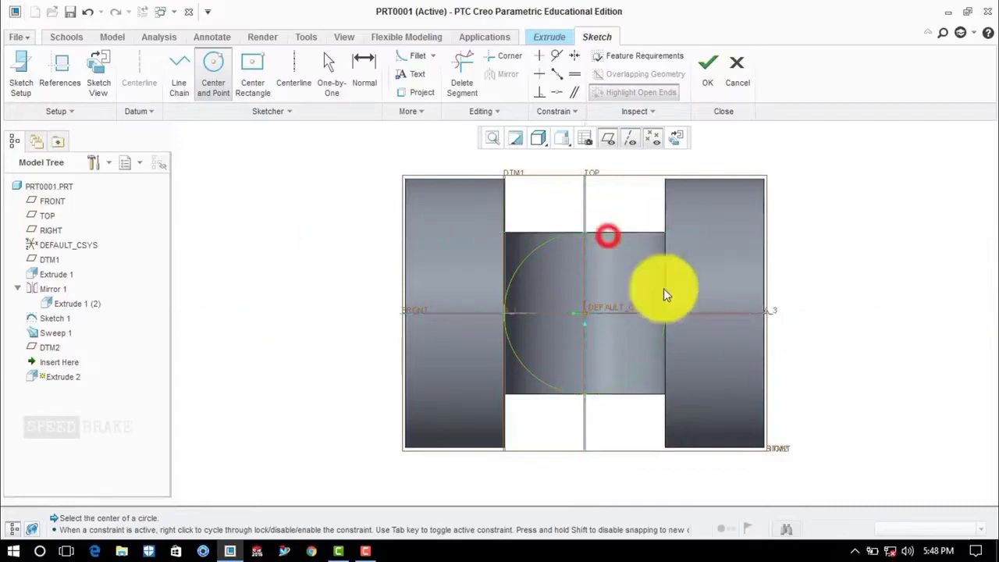
{"action": "middle_click", "coordinate": [865, 156]}
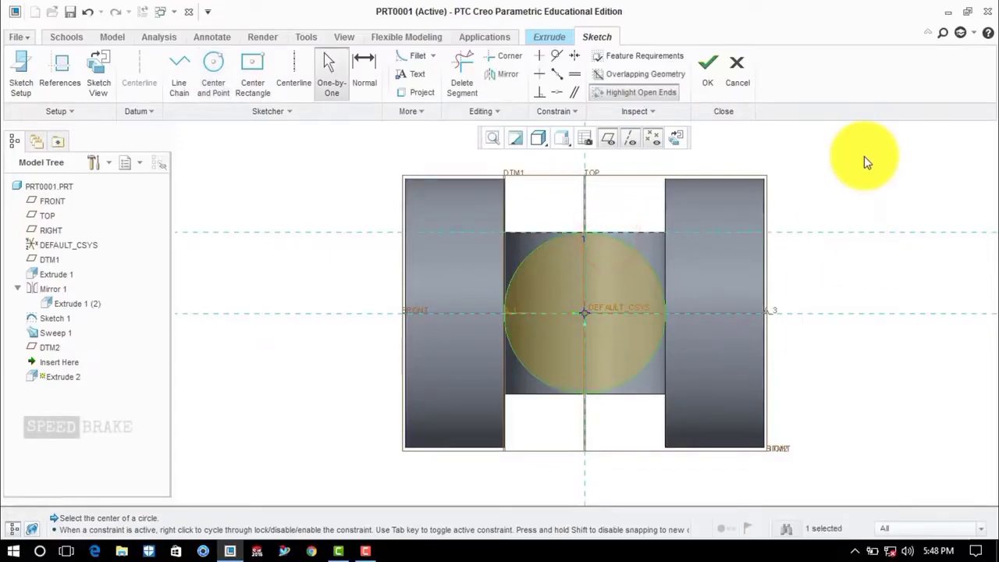
{"action": "left_click", "coordinate": [705, 72]}
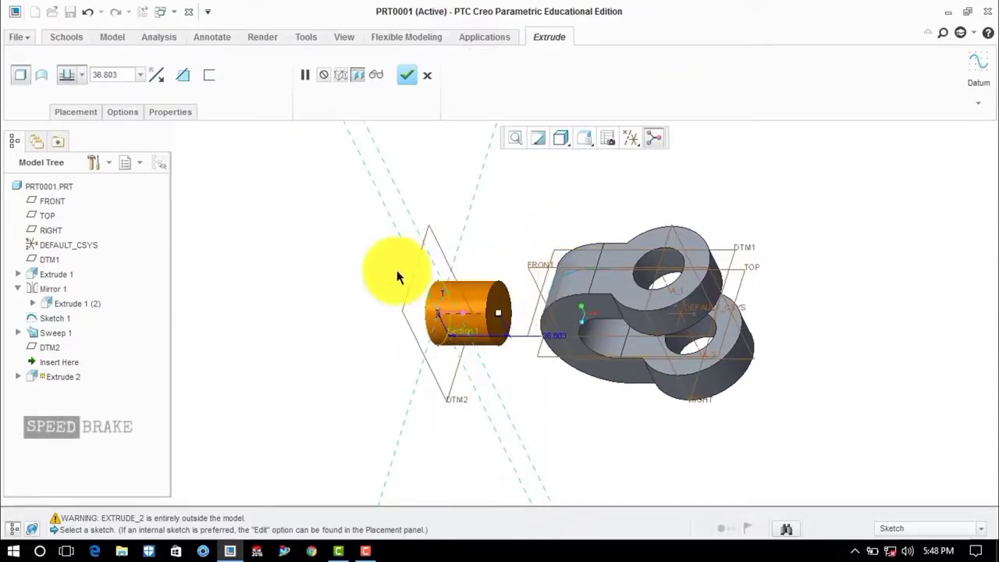
Extrude the circle up to the next surface so that it joins the fork's curved end as a cylindrical shank.
{"action": "left_click", "coordinate": [83, 74]}
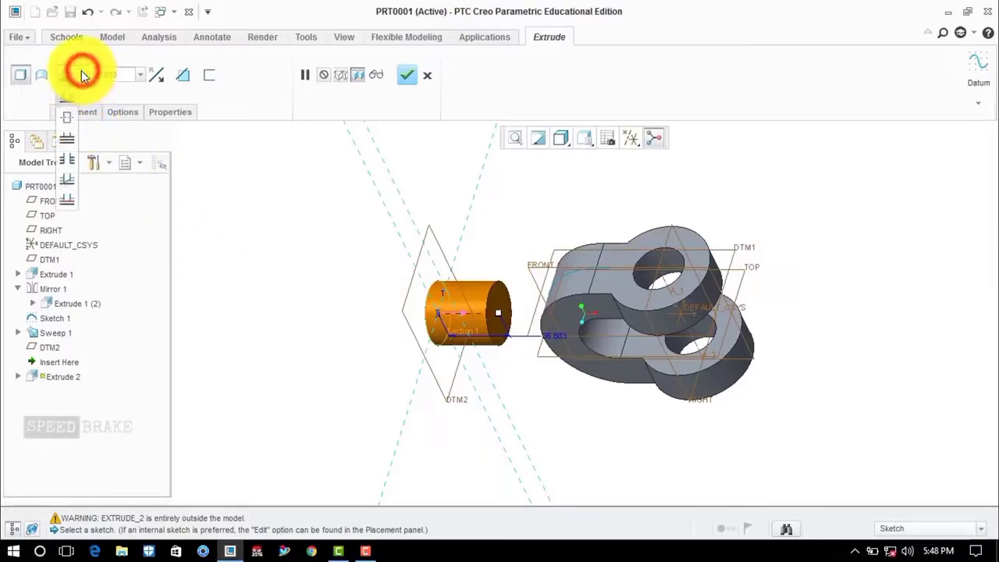
{"action": "left_click", "coordinate": [66, 144]}
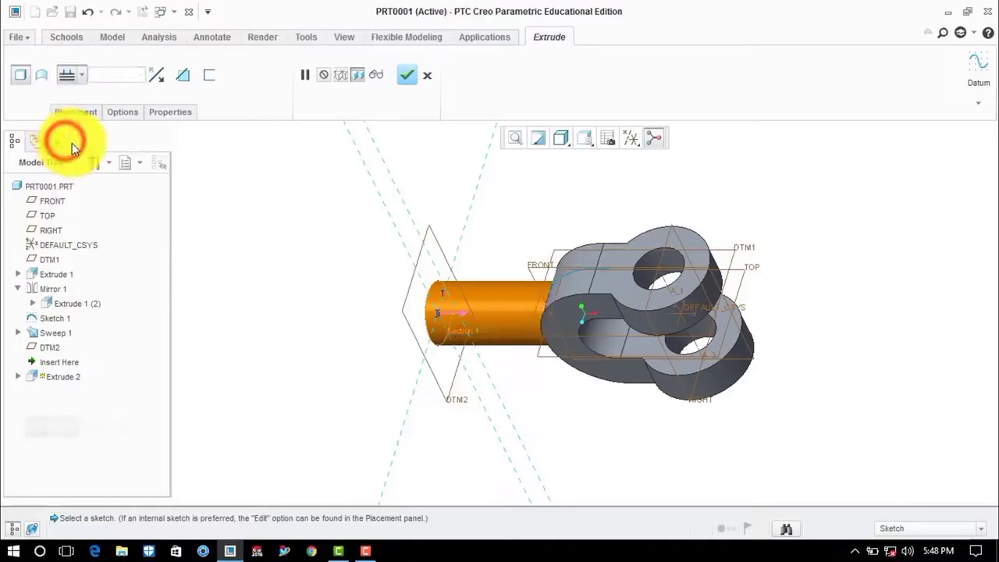
{"action": "left_click", "coordinate": [405, 75]}
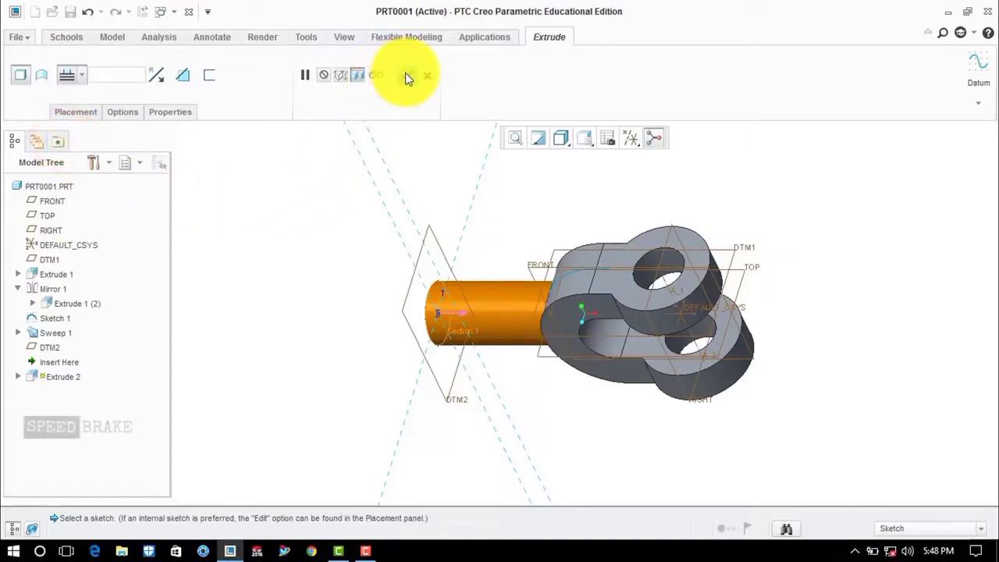
{"action": "left_click", "coordinate": [406, 74]}
{"action": "left_click", "coordinate": [282, 223]}
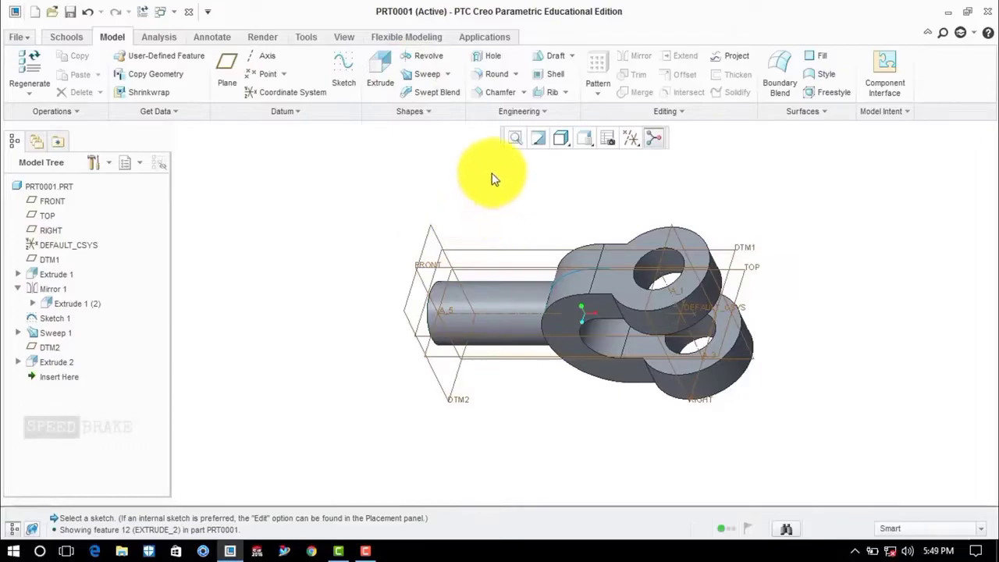
Start an extrusion sketch on the FRONT plane and add the DTM1 and DTM2 planes as sketch references.
{"action": "left_click", "coordinate": [382, 81]}
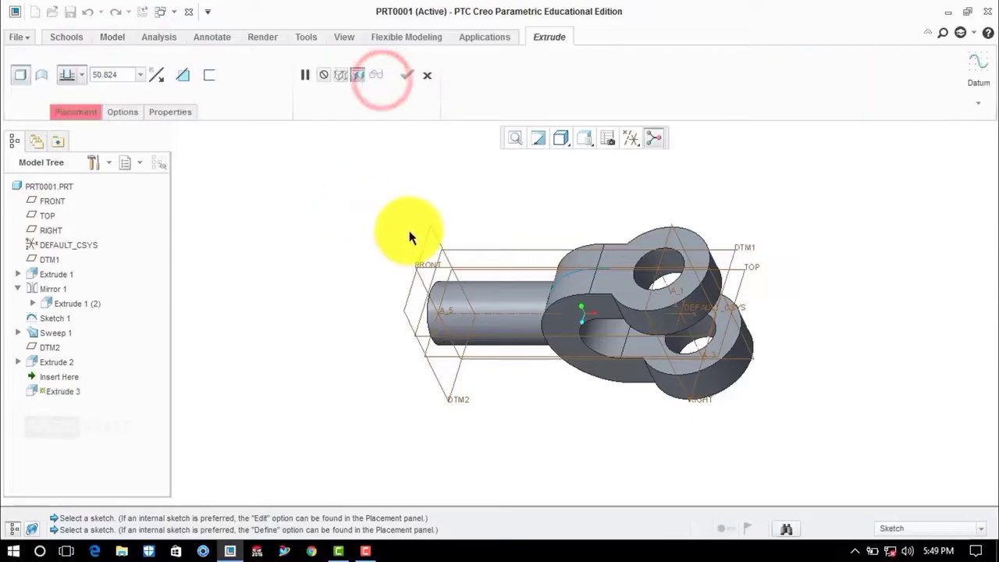
{"action": "left_click", "coordinate": [432, 269]}
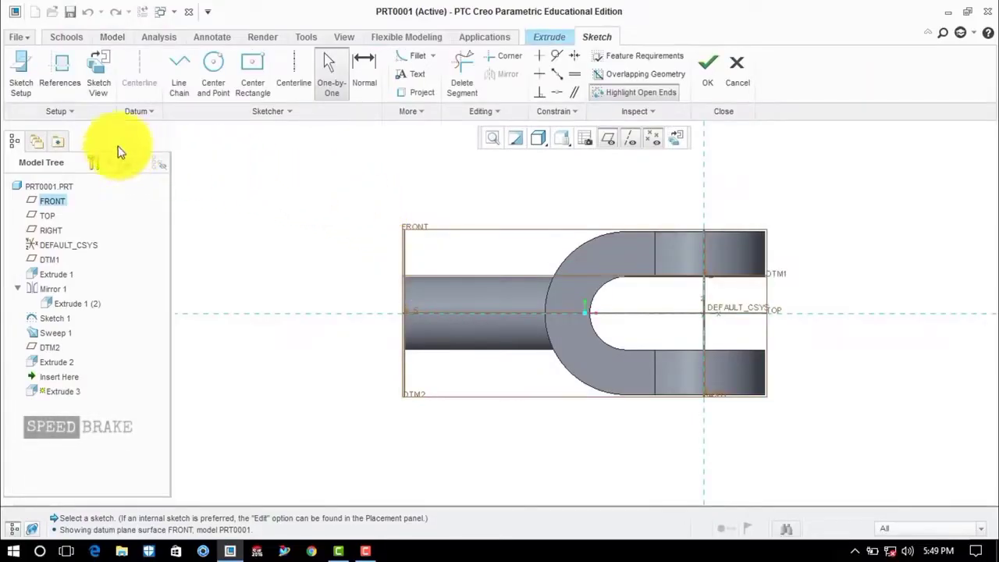
{"action": "left_click", "coordinate": [66, 68]}
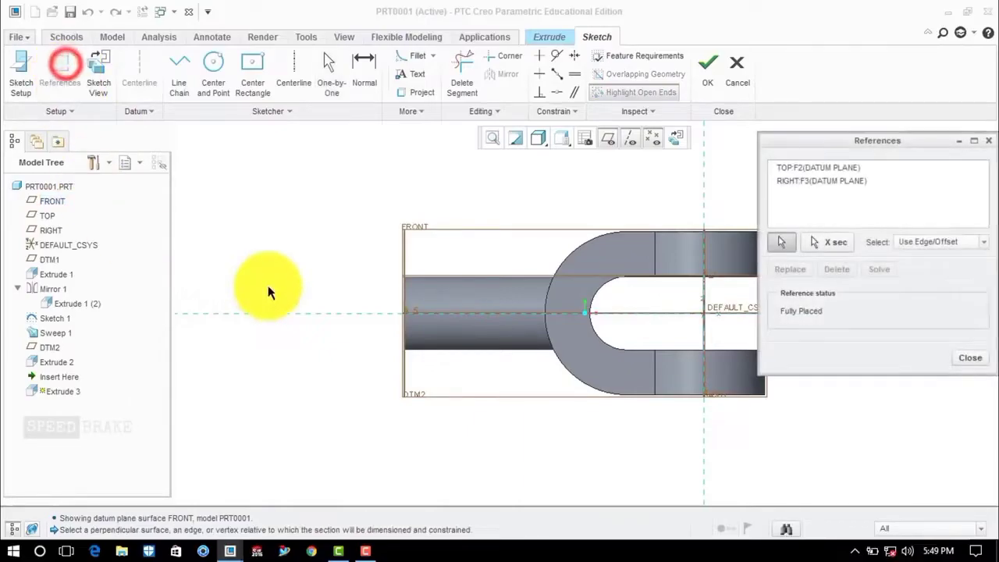
{"action": "left_click", "coordinate": [430, 276]}
{"action": "left_click", "coordinate": [404, 290]}
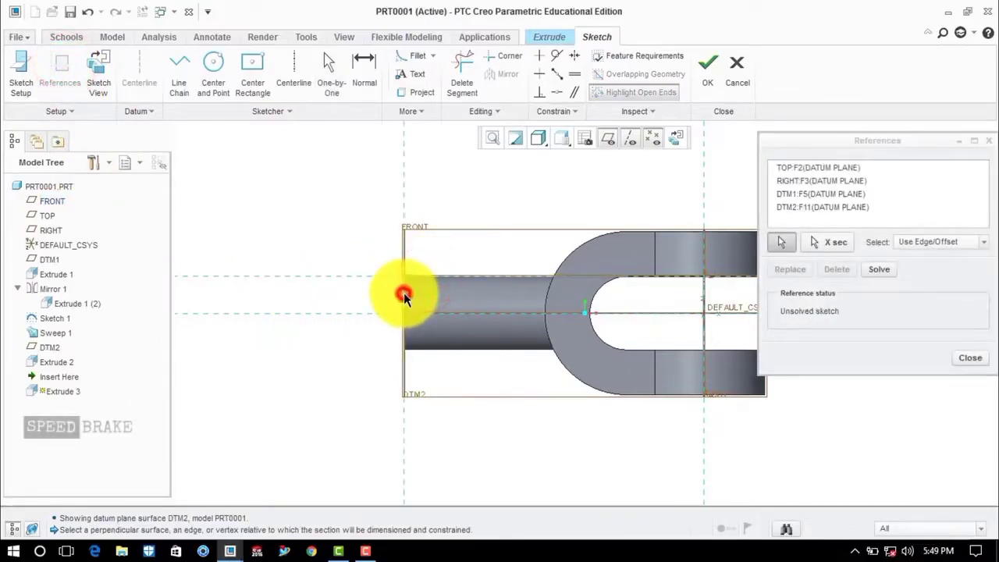
{"action": "left_click", "coordinate": [970, 359]}
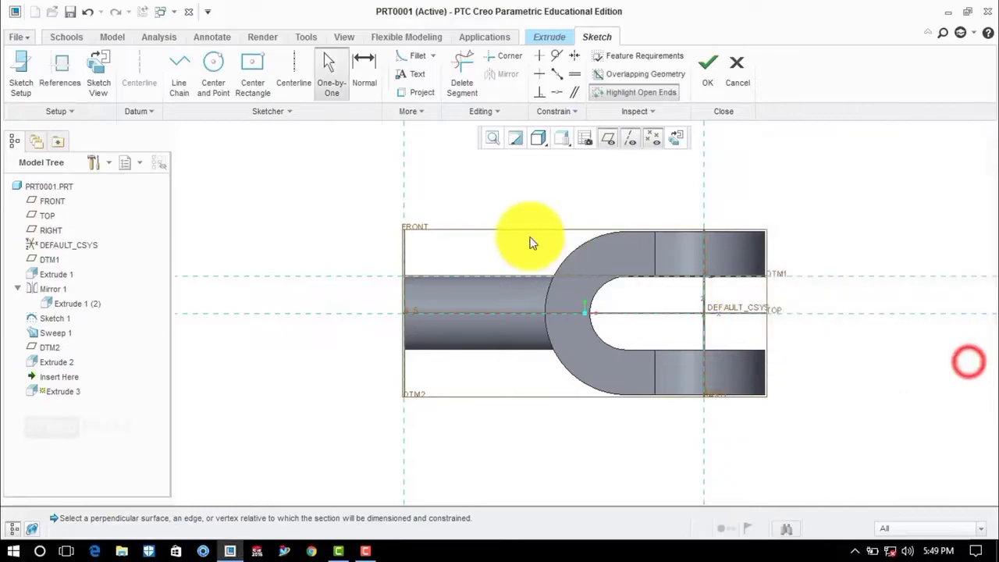
Sketch a line chain from the shank's upper end corner, running down along the end face and horizontally towards the fork.
{"action": "left_click", "coordinate": [179, 69]}
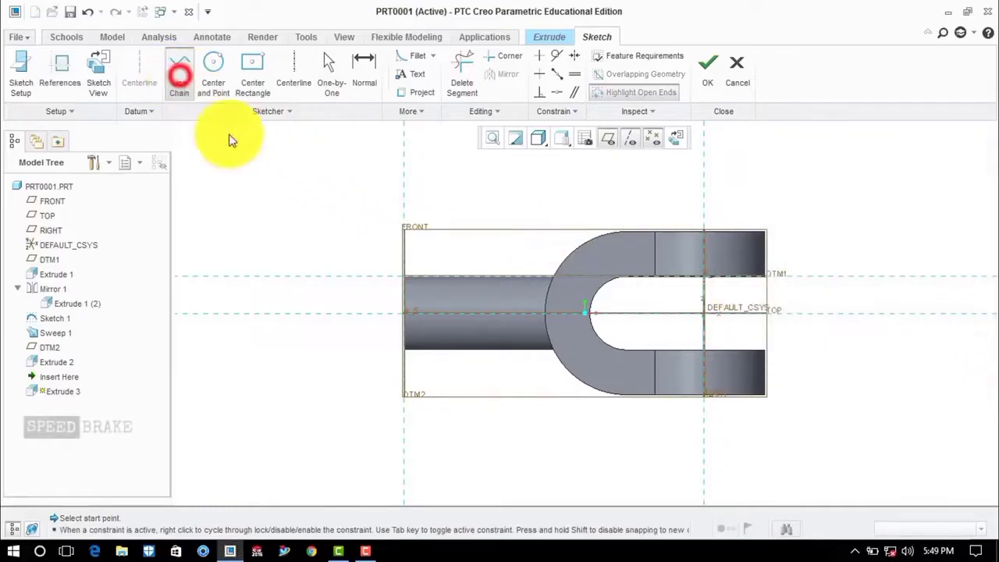
{"action": "scroll", "coordinate": [409, 280], "scroll_direction": "up", "scroll_amount": 4}
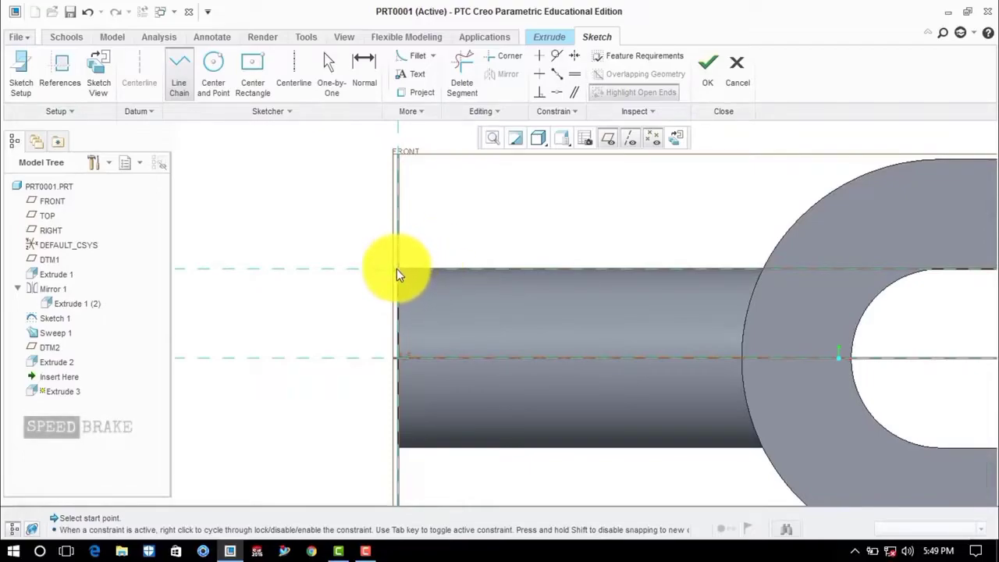
{"action": "left_click", "coordinate": [397, 270]}
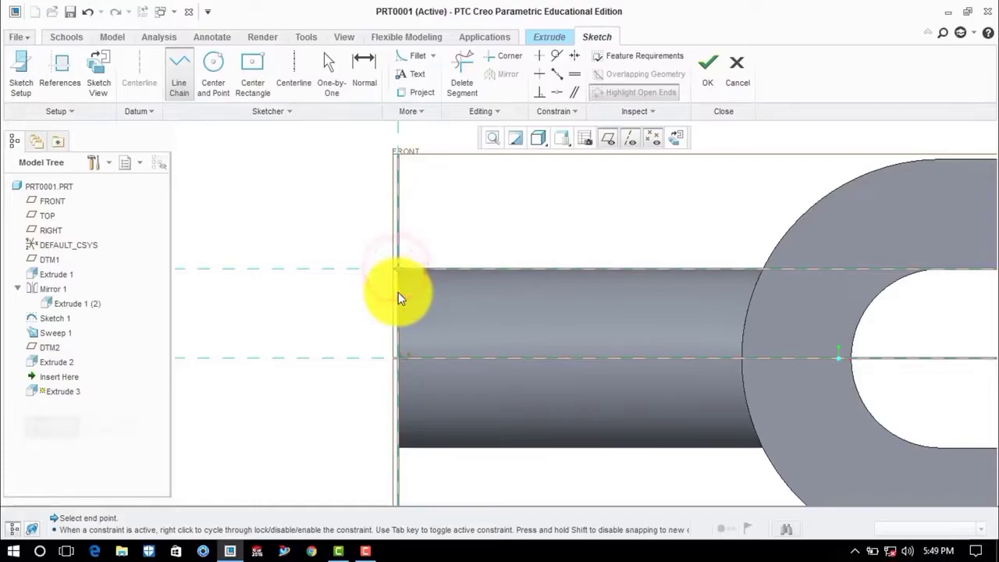
{"action": "left_click", "coordinate": [399, 292]}
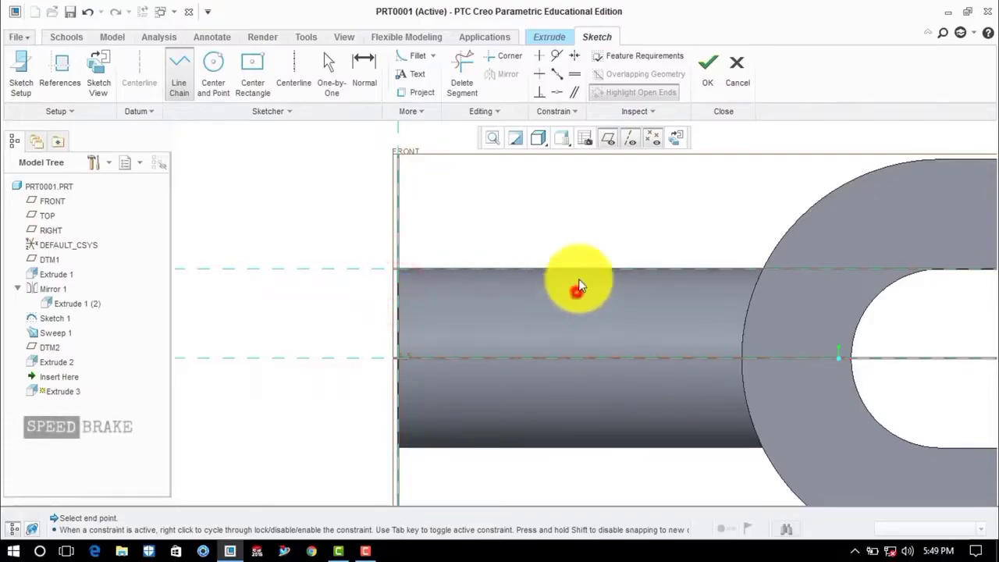
{"action": "left_click", "coordinate": [575, 292]}
{"action": "middle_click", "coordinate": [597, 212]}
{"action": "middle_click", "coordinate": [594, 218]}
Set the short vertical line to 2 mm and the horizontal line to 38 mm.
{"action": "left_click", "coordinate": [399, 275]}
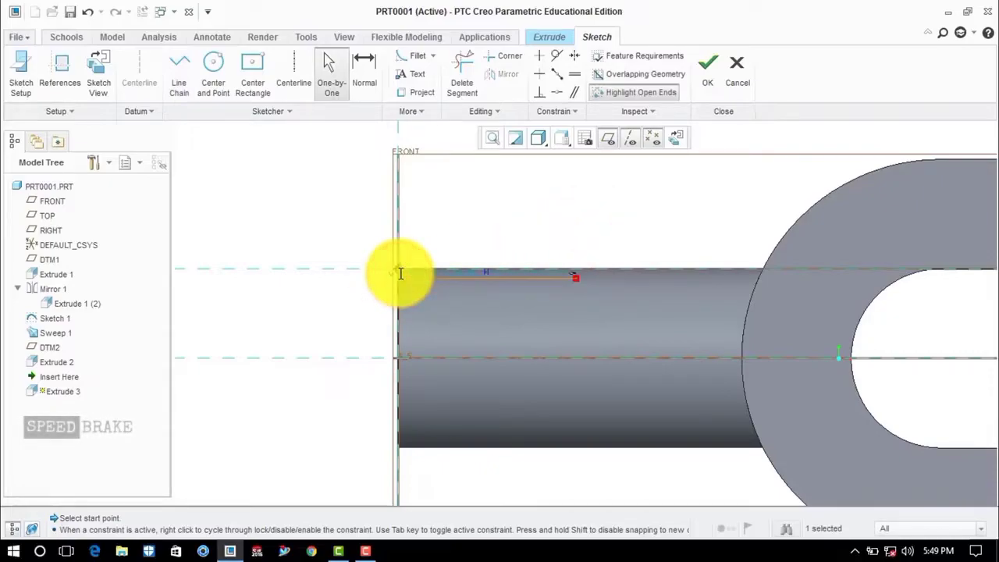
{"action": "left_click", "coordinate": [466, 226]}
{"action": "left_click", "coordinate": [469, 270]}
{"action": "left_click", "coordinate": [502, 239]}
{"action": "scroll", "coordinate": [503, 238], "scroll_direction": "down", "scroll_amount": 2}
{"action": "scroll", "coordinate": [516, 273], "scroll_direction": "up", "scroll_amount": 1}
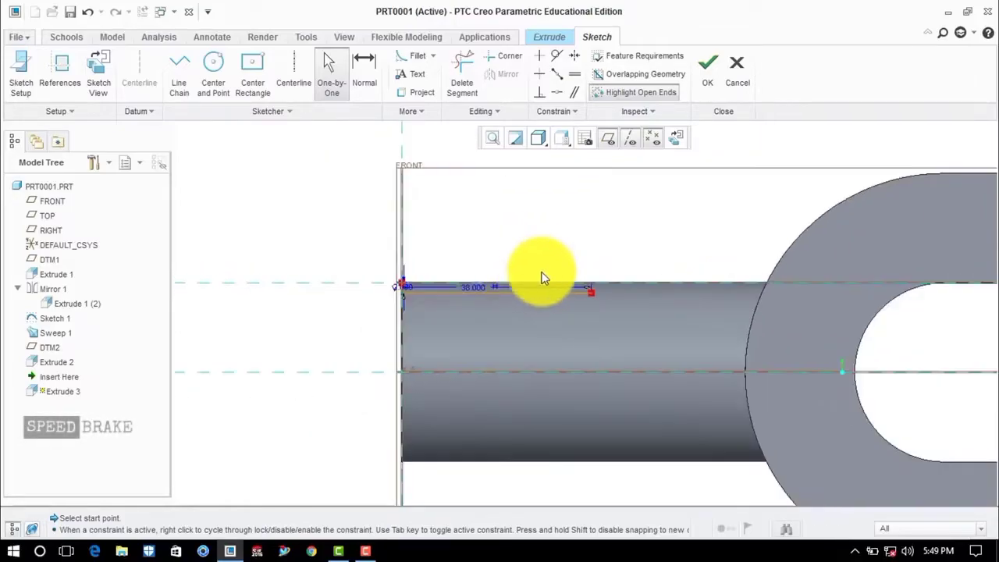
{"action": "middle_click_drag", "start_coordinate": [536, 274], "coordinate": [456, 340]}
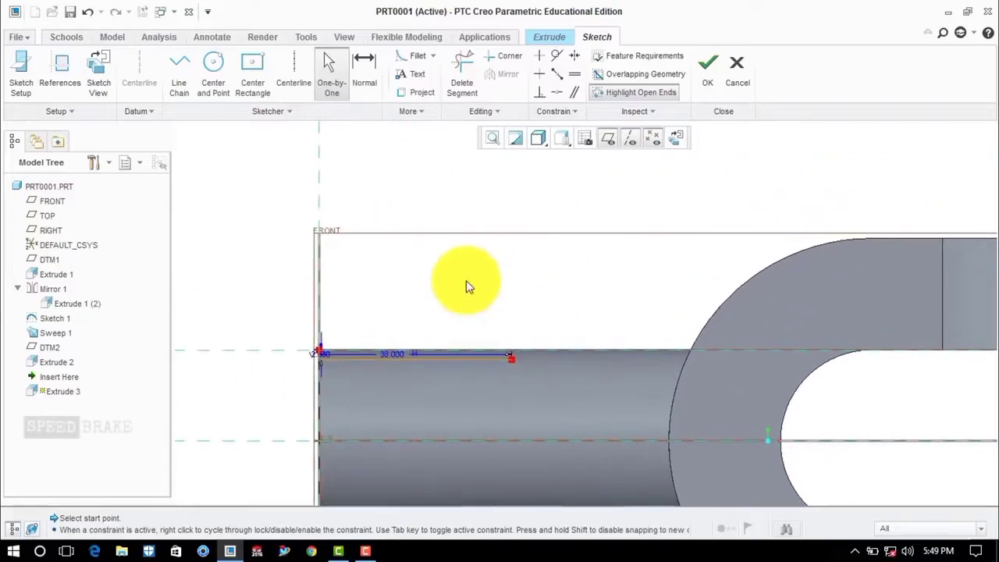
Sketch a circle about 32 mm in diameter above the horizontal line's free end and make it tangent to that line.
{"action": "left_click", "coordinate": [210, 68]}
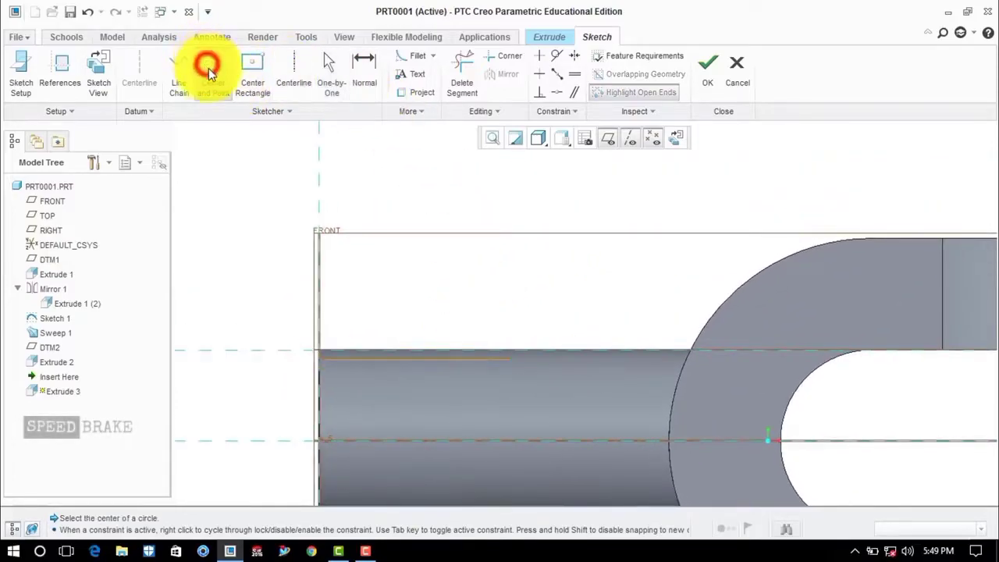
{"action": "left_click", "coordinate": [503, 260]}
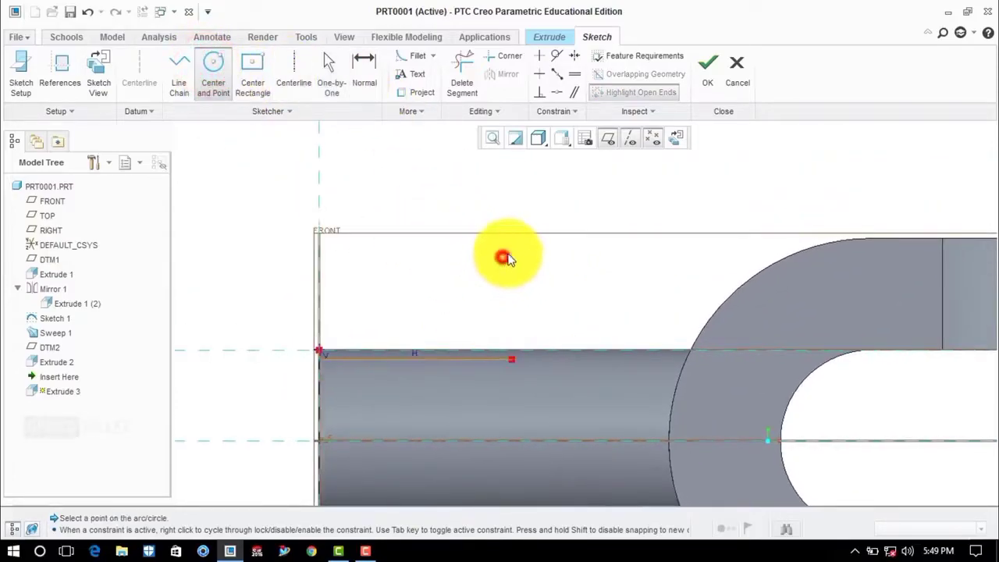
{"action": "left_click", "coordinate": [582, 243]}
{"action": "middle_click", "coordinate": [616, 247]}
{"action": "left_click", "coordinate": [609, 250]}
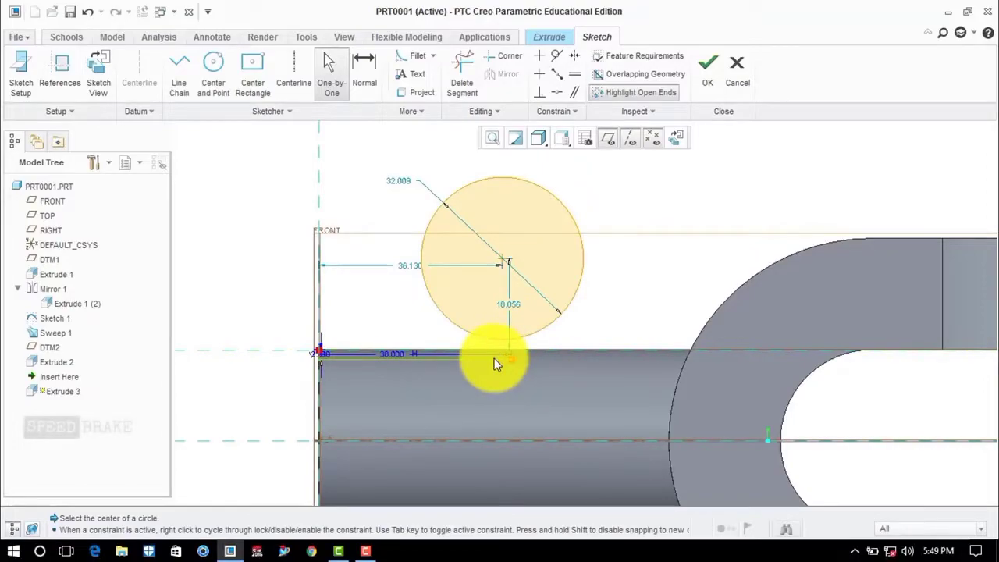
{"action": "left_click", "coordinate": [556, 55]}
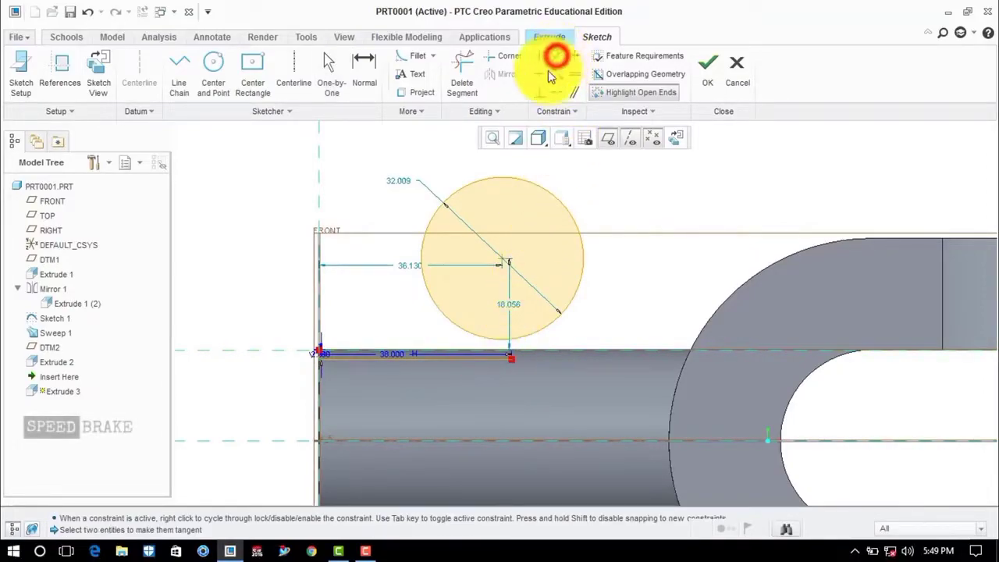
{"action": "left_click", "coordinate": [549, 194]}
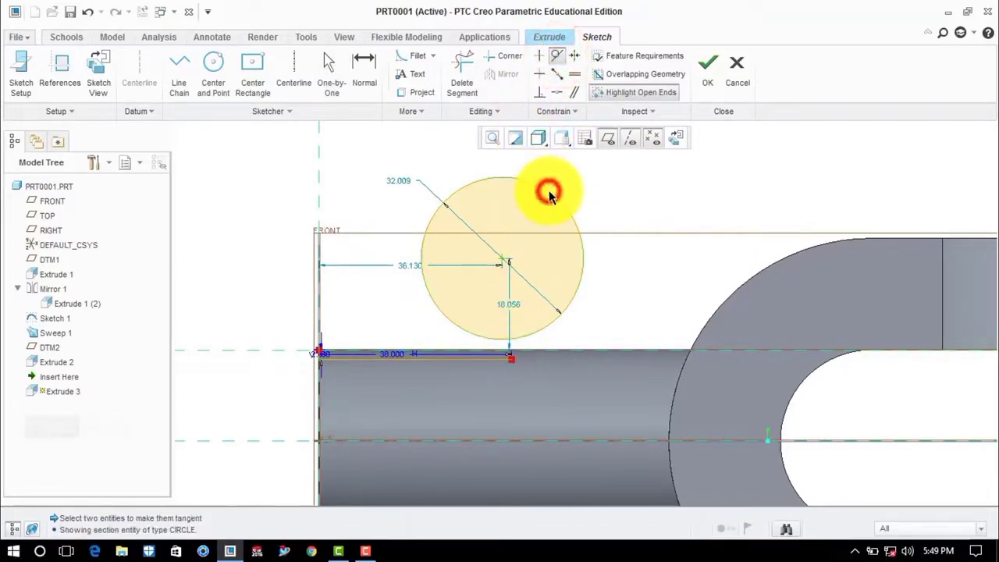
{"action": "left_click", "coordinate": [480, 363]}
{"action": "middle_click", "coordinate": [625, 206]}
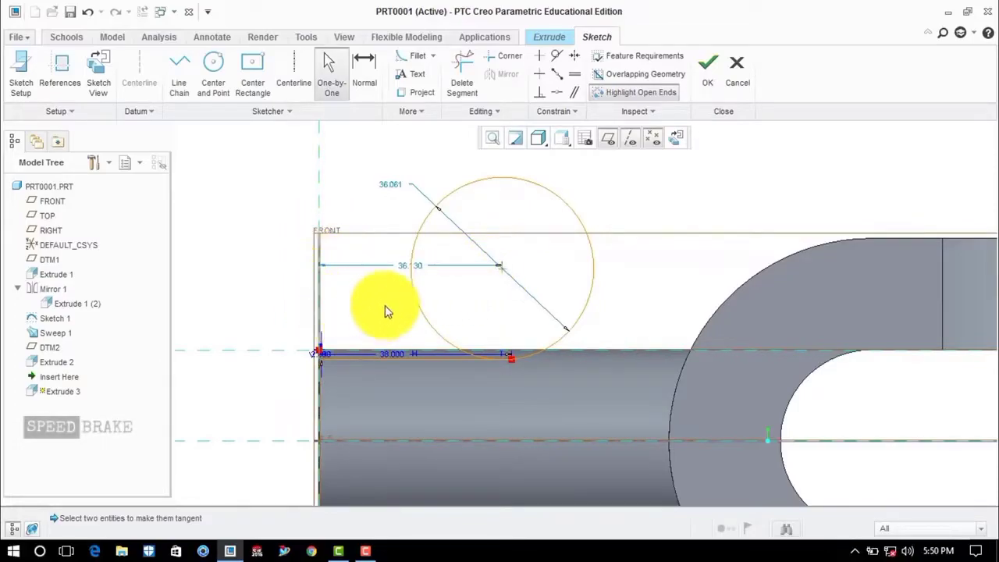
Set the horizontal distance from the shank's end plane to the circle's centre to 38 mm.
{"action": "left_click", "coordinate": [406, 266]}
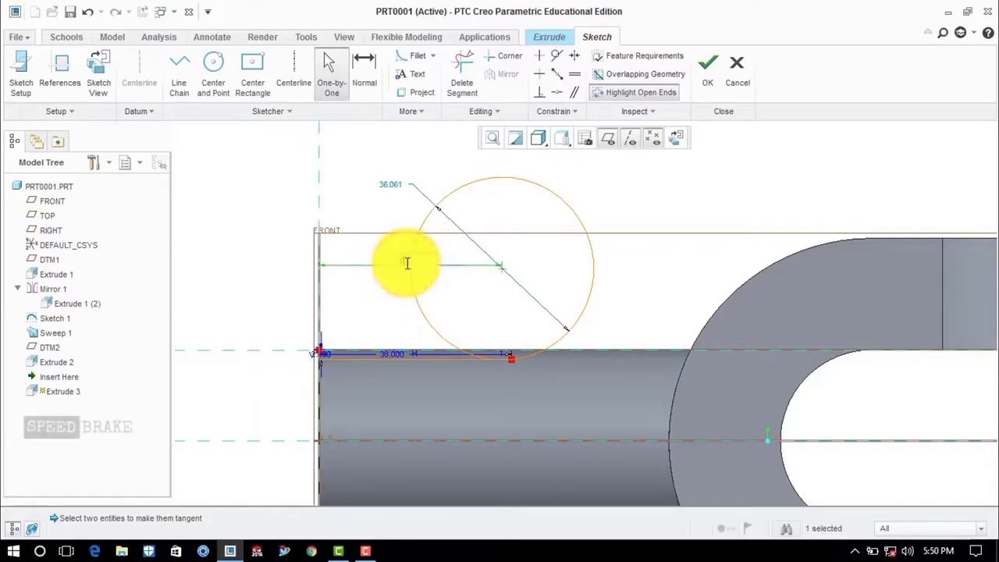
{"action": "type", "text": "38"}
{"action": "key", "text": "Return"}
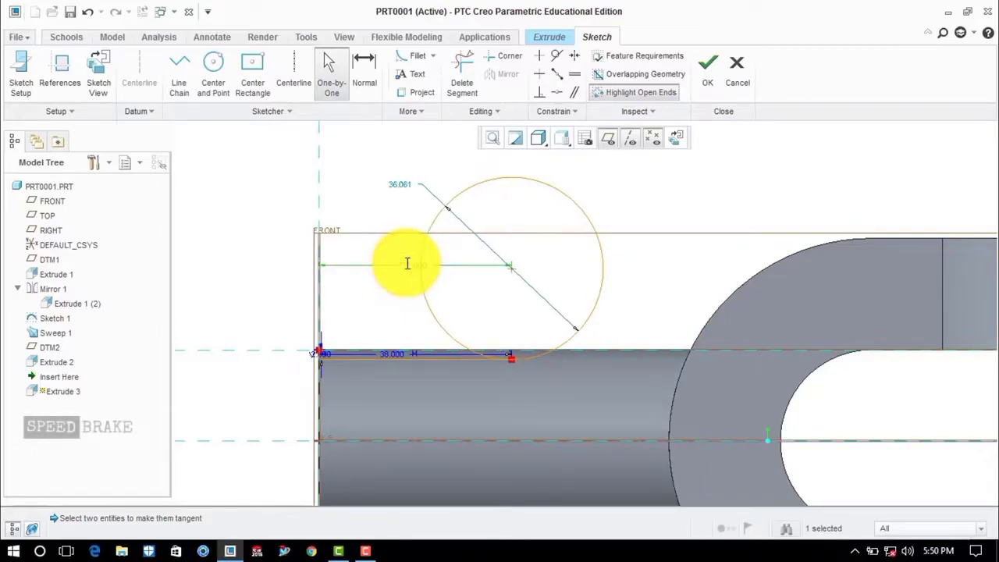
{"action": "left_click", "coordinate": [667, 162]}
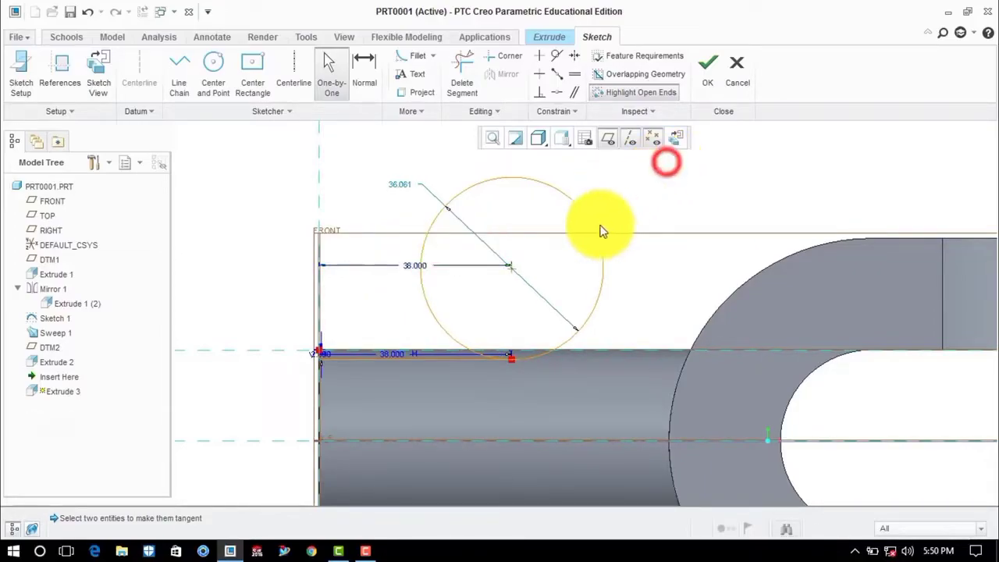
Sketch a horizontal line from the shank's upper end corner along its upper edge to the far side of the circle.
{"action": "left_click", "coordinate": [181, 74]}
{"action": "scroll", "coordinate": [328, 350], "scroll_direction": "down", "scroll_amount": 3}
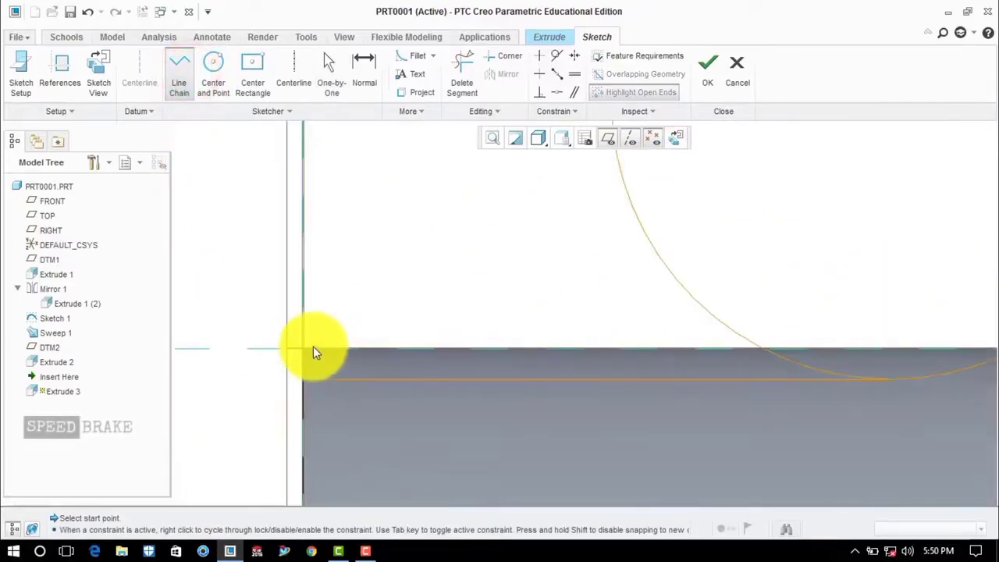
{"action": "left_click", "coordinate": [305, 348]}
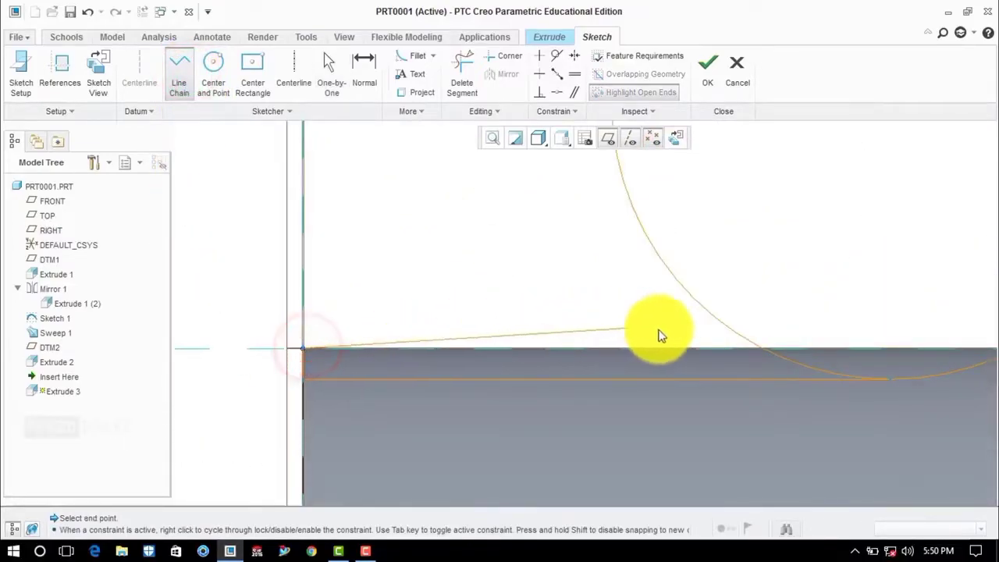
{"action": "scroll", "coordinate": [707, 322], "scroll_direction": "up", "scroll_amount": 3}
{"action": "scroll", "coordinate": [546, 337], "scroll_direction": "up", "scroll_amount": 1}
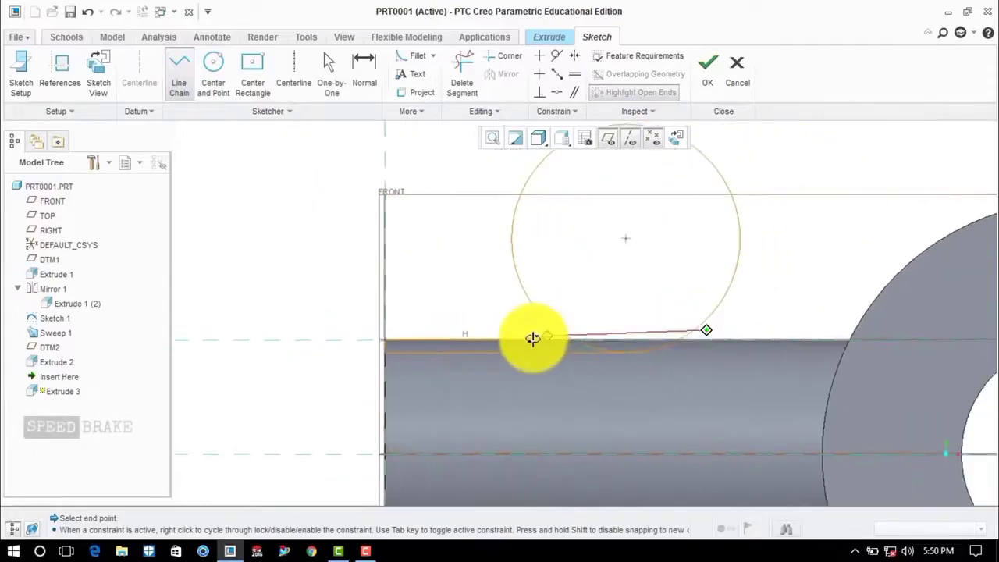
{"action": "left_click", "coordinate": [669, 338]}
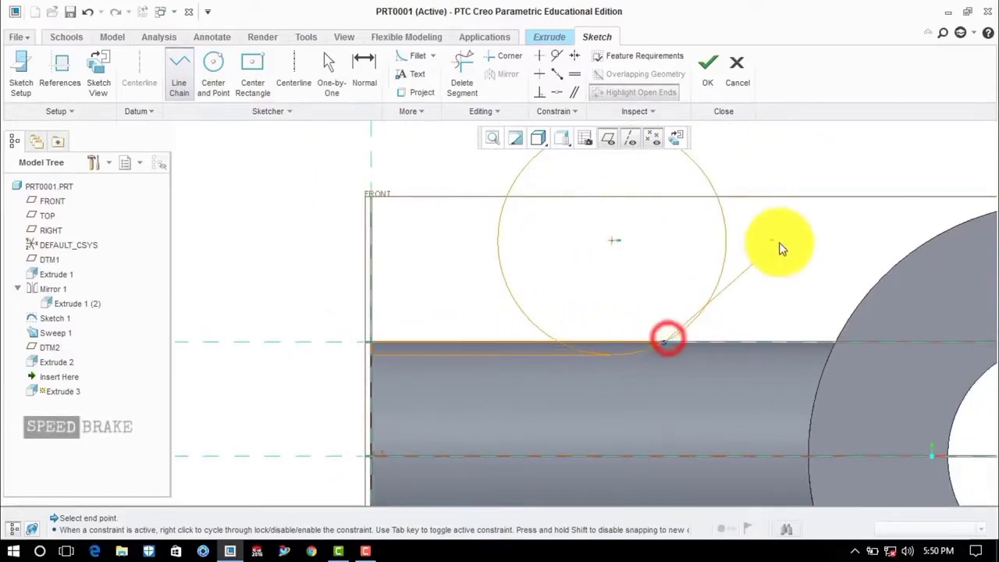
{"action": "middle_click", "coordinate": [779, 248]}
{"action": "middle_click", "coordinate": [778, 247]}
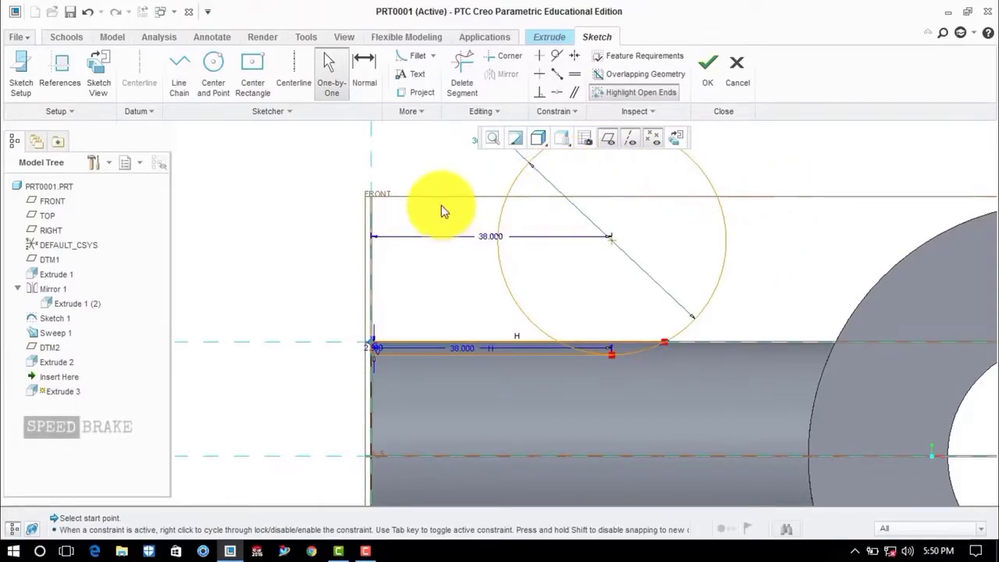
Trim the circle so that only the arc closing the profile between the 38 mm line and the upper line remains.
{"action": "left_click", "coordinate": [462, 79]}
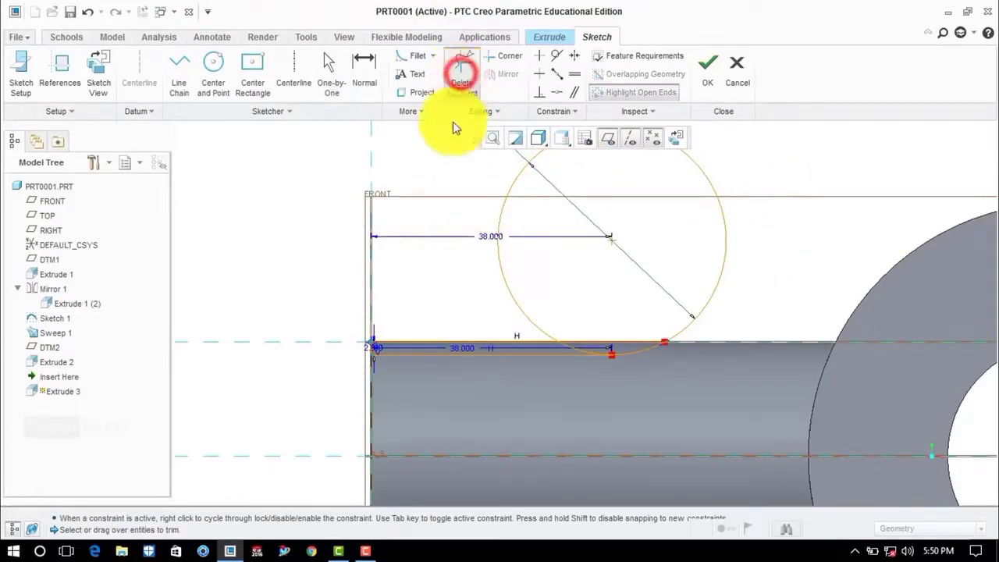
{"action": "left_click", "coordinate": [515, 184]}
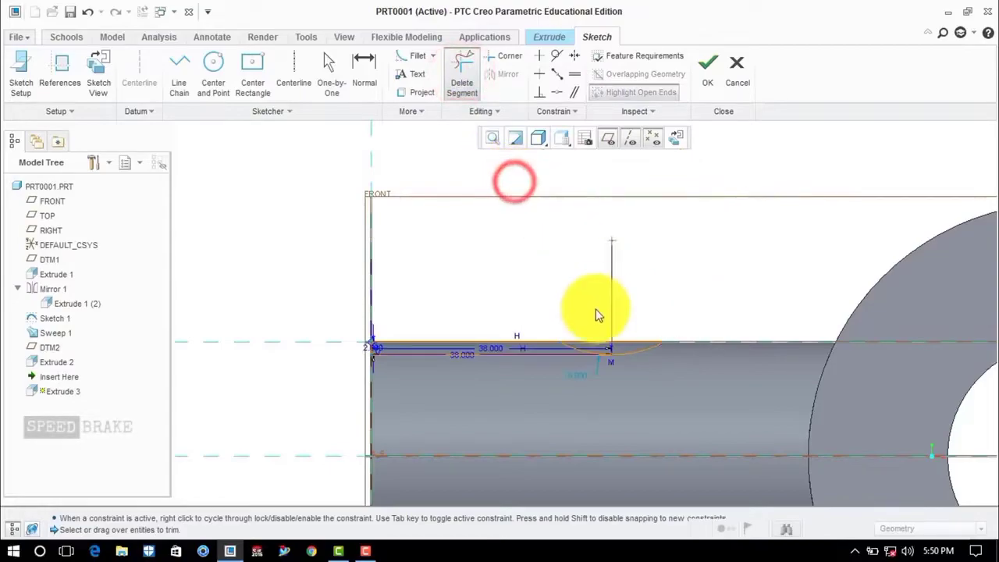
{"action": "scroll", "coordinate": [567, 346], "scroll_direction": "down", "scroll_amount": 3}
{"action": "middle_click", "coordinate": [564, 346]}
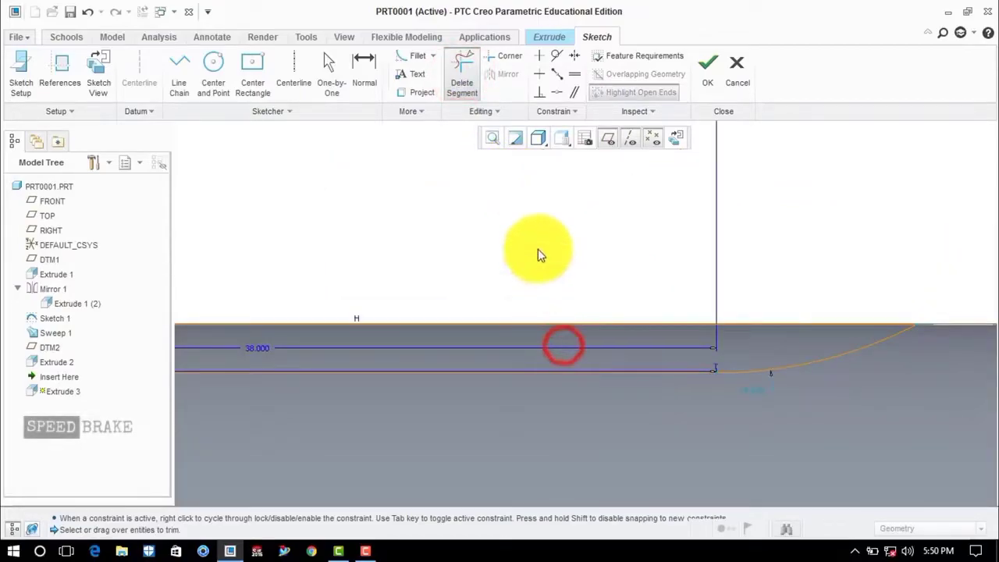
{"action": "scroll", "coordinate": [538, 249], "scroll_direction": "up", "scroll_amount": 5}
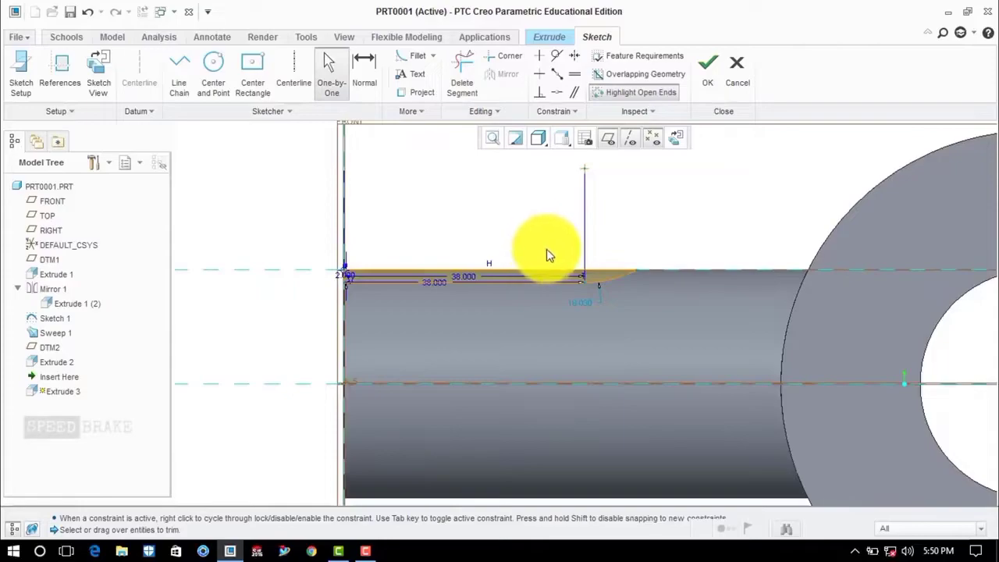
{"action": "scroll", "coordinate": [548, 253], "scroll_direction": "up", "scroll_amount": 1}
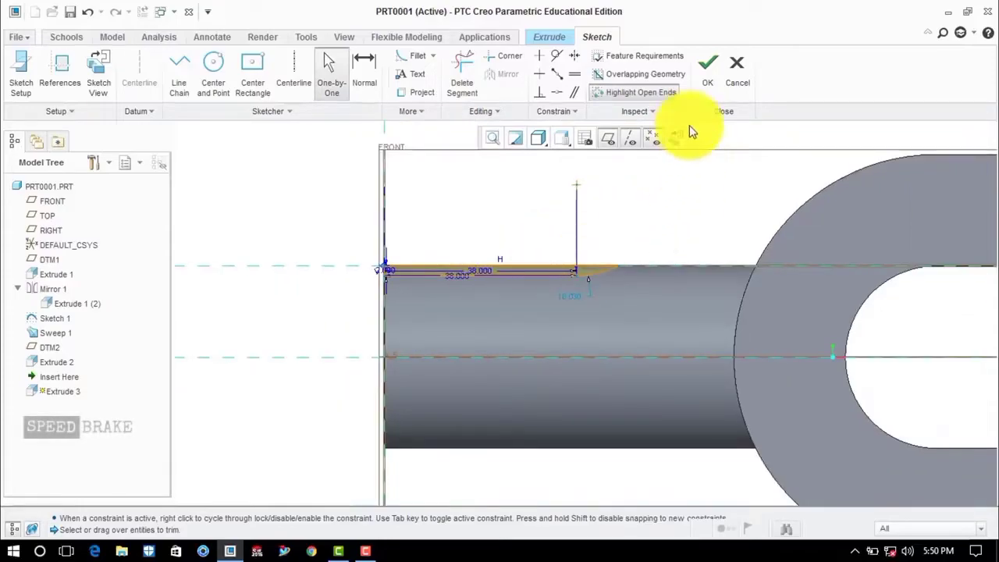
Extrude the closed profile as a cut through the shank's end, symmetrically on both sides of the sketch plane.
{"action": "left_click", "coordinate": [706, 86]}
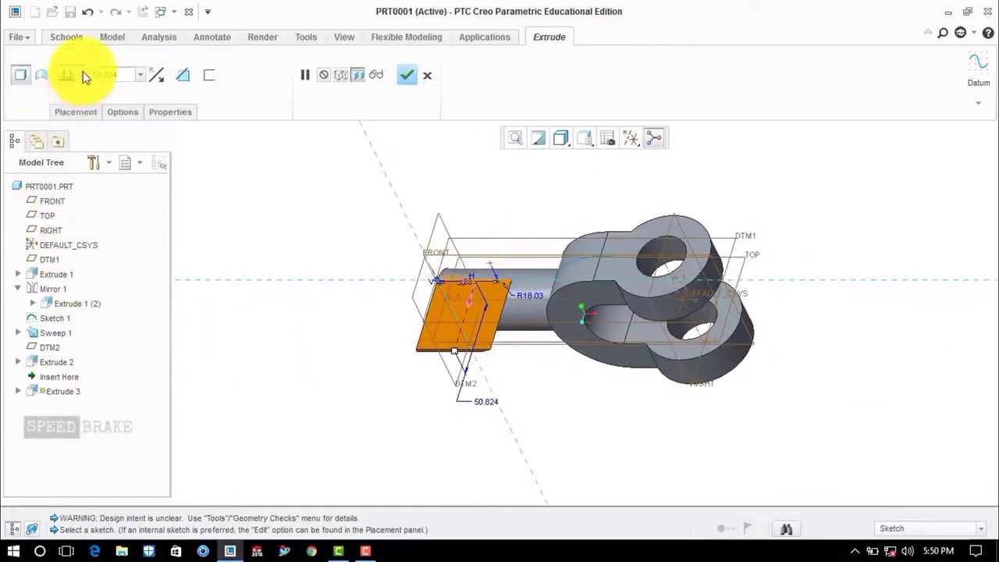
{"action": "left_click", "coordinate": [82, 73]}
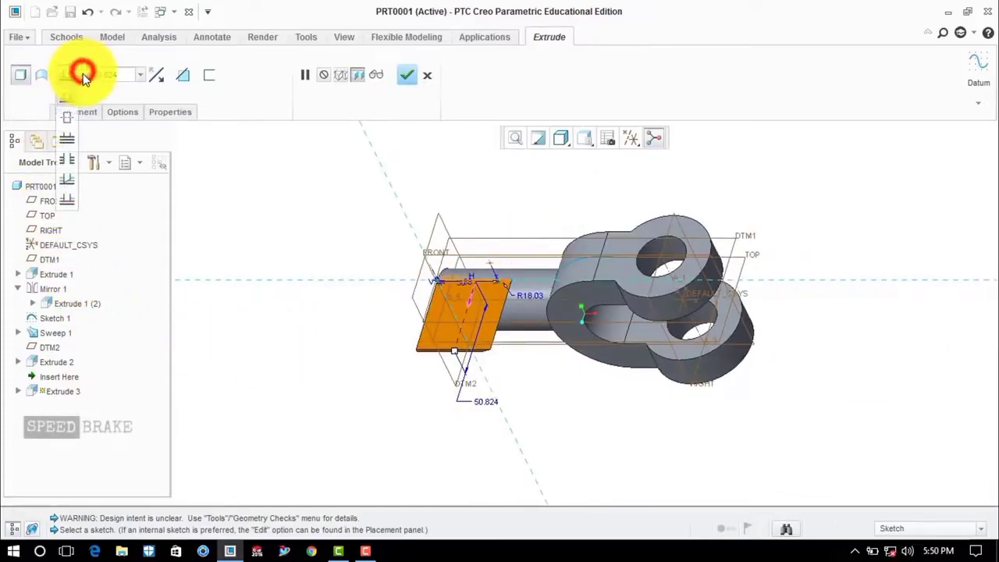
{"action": "left_click", "coordinate": [64, 117]}
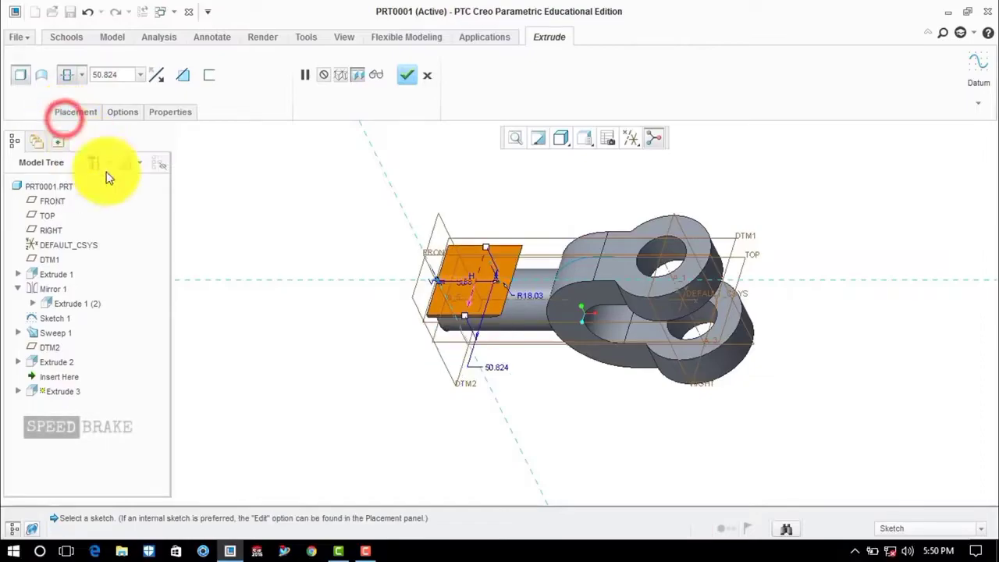
{"action": "left_click", "coordinate": [188, 79]}
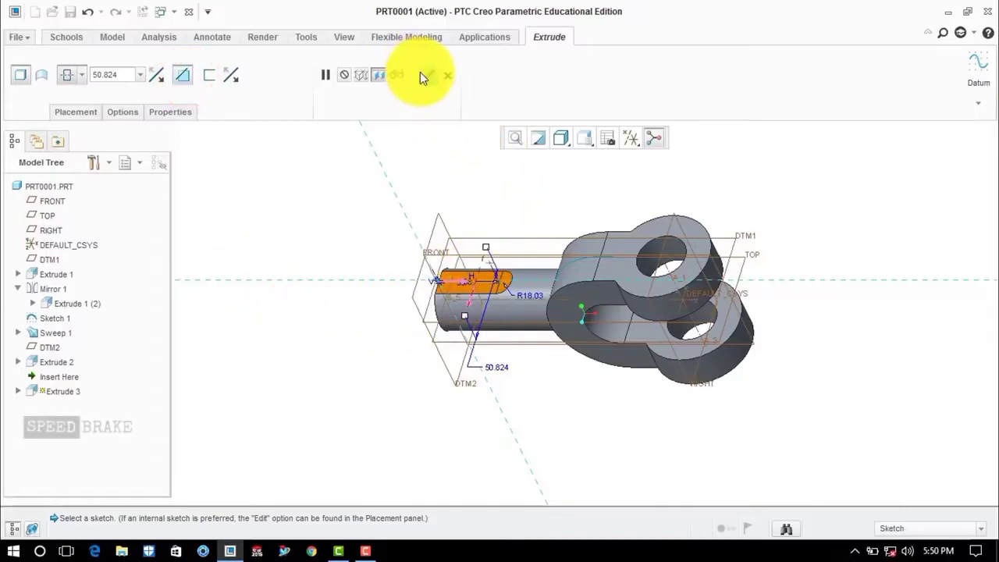
{"action": "left_click", "coordinate": [428, 76]}
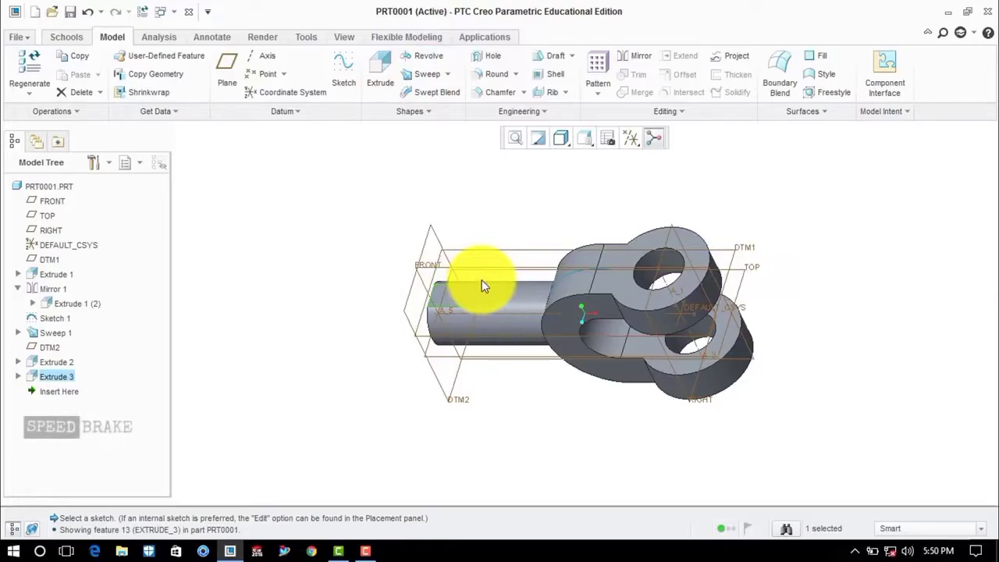
Start an axis pattern of the shank's flat cut around the shank's centre axis.
{"action": "left_click", "coordinate": [600, 95]}
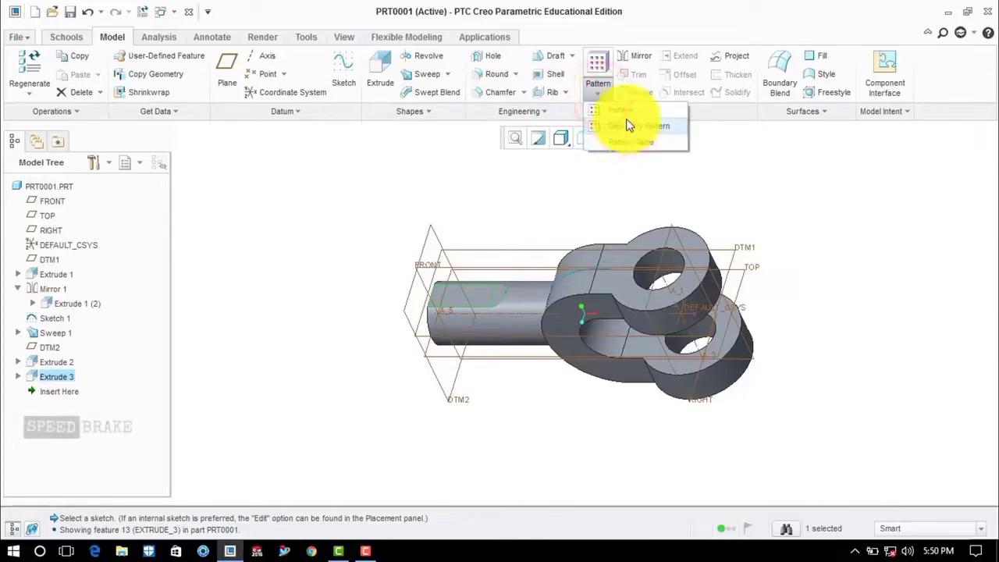
{"action": "left_click", "coordinate": [626, 112]}
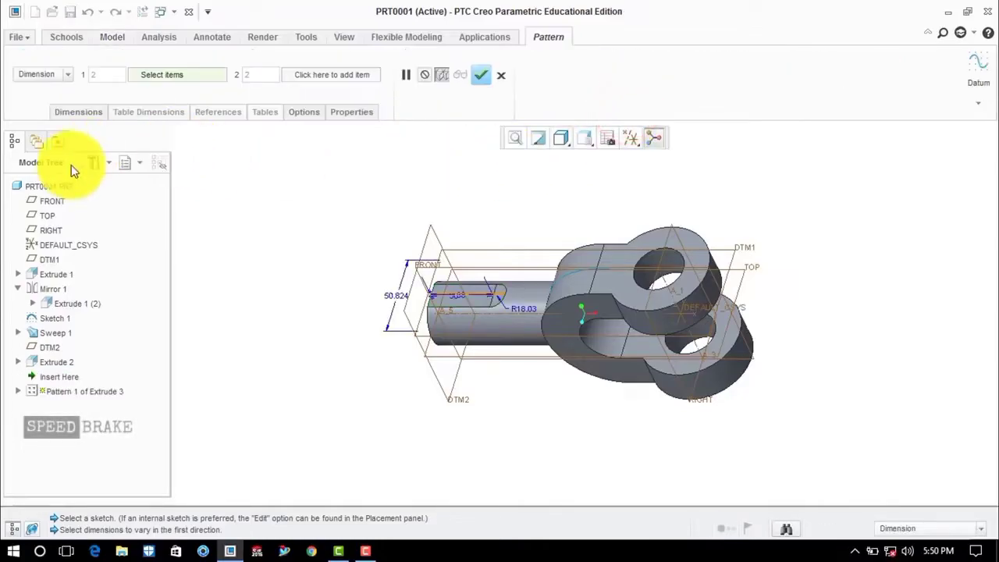
{"action": "left_click", "coordinate": [43, 70]}
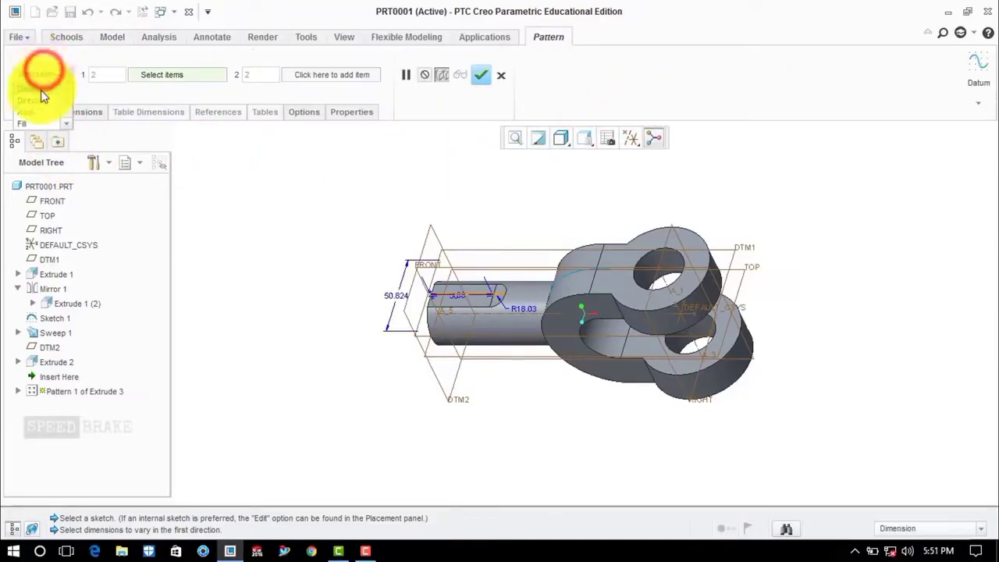
{"action": "left_click", "coordinate": [37, 111]}
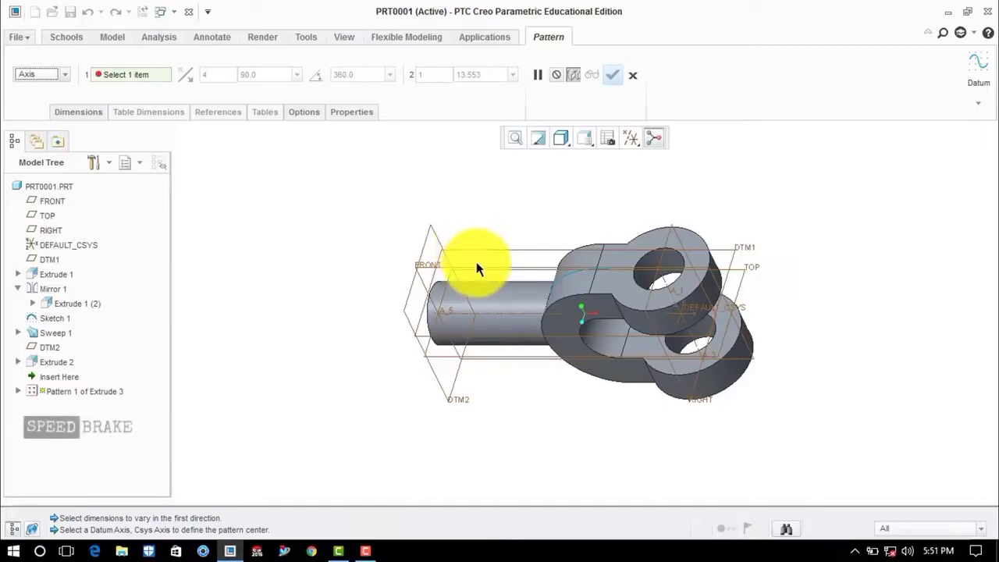
{"action": "left_click", "coordinate": [500, 313]}
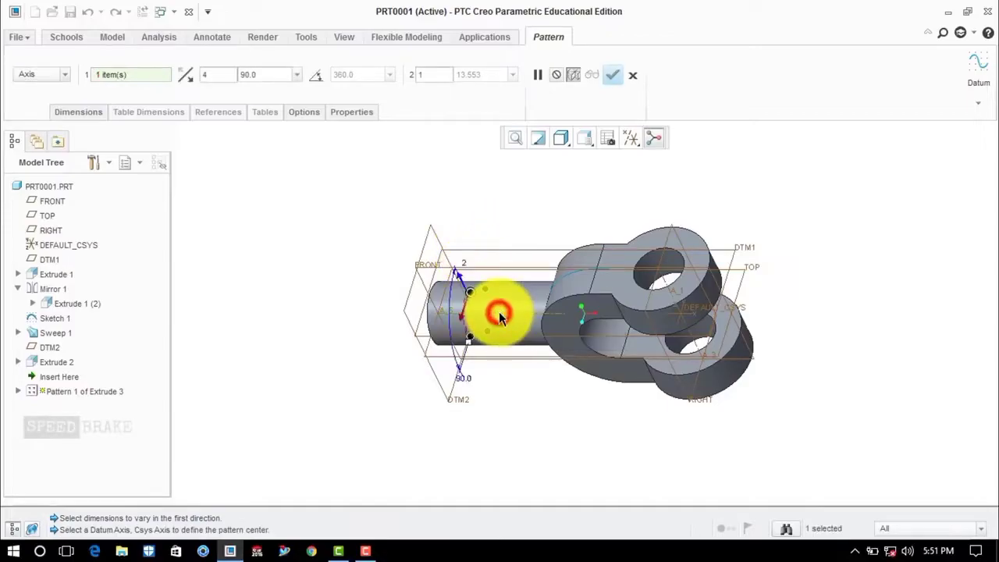
Set the pattern to 6 instances spread evenly over 360 degrees and create it.
{"action": "left_click", "coordinate": [218, 79]}
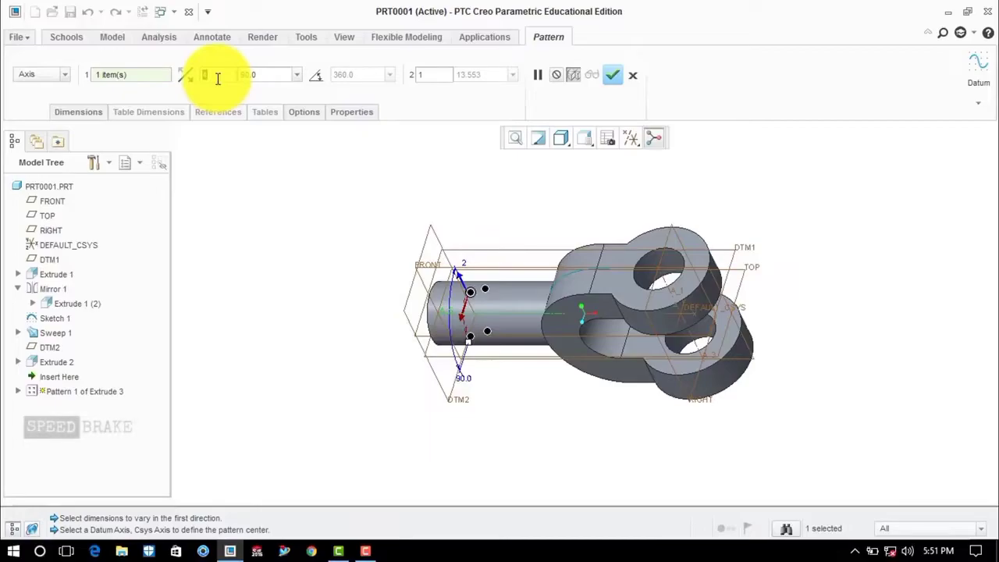
{"action": "type", "text": "4"}
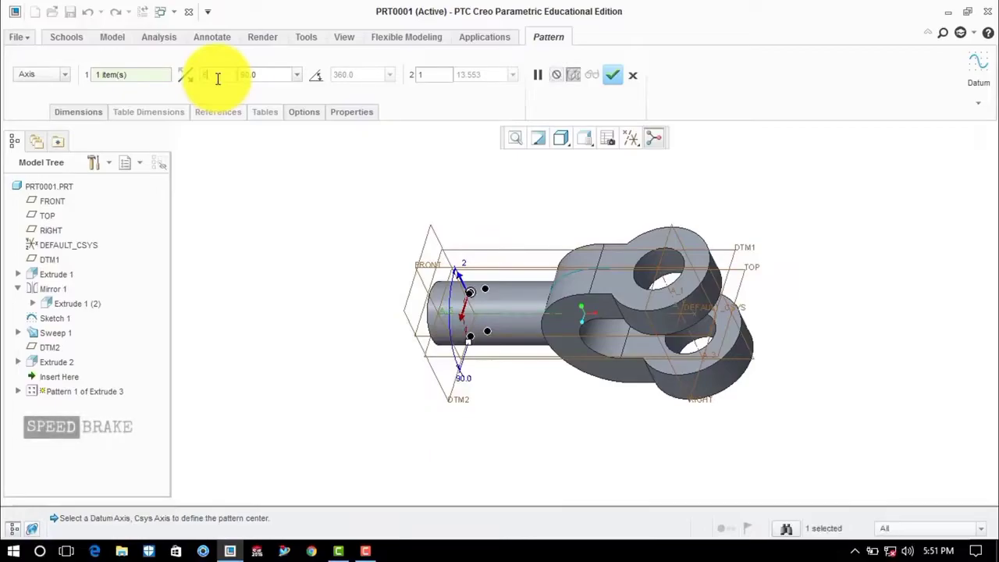
{"action": "key", "text": "BackSpace"}
{"action": "type", "text": "6"}
{"action": "left_click", "coordinate": [317, 77]}
{"action": "left_click", "coordinate": [616, 77]}
{"action": "middle_click_drag", "start_coordinate": [545, 226], "coordinate": [794, 185]}
{"action": "scroll", "coordinate": [729, 309], "scroll_direction": "up", "scroll_amount": 3}
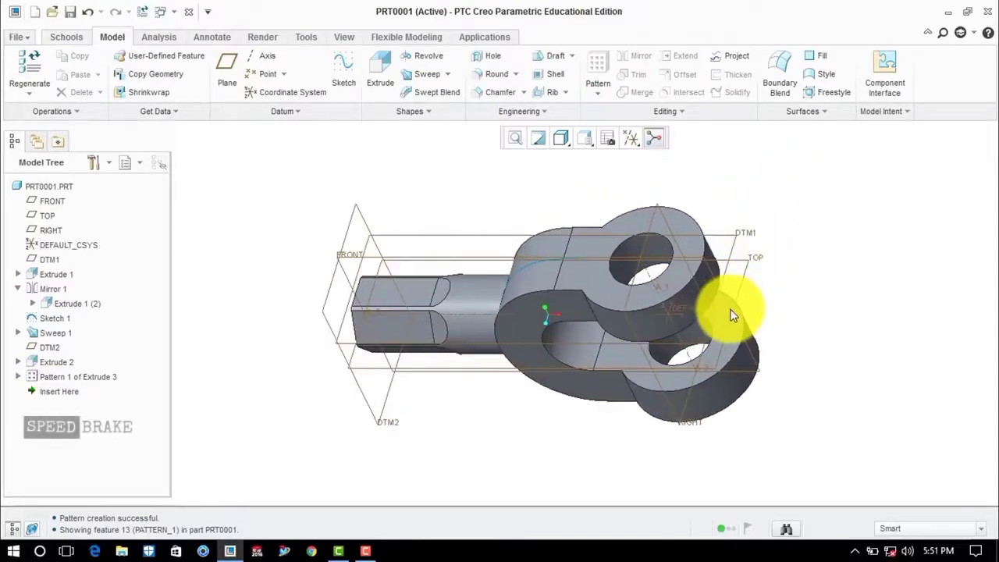
{"action": "scroll", "coordinate": [721, 305], "scroll_direction": "down", "scroll_amount": 3}
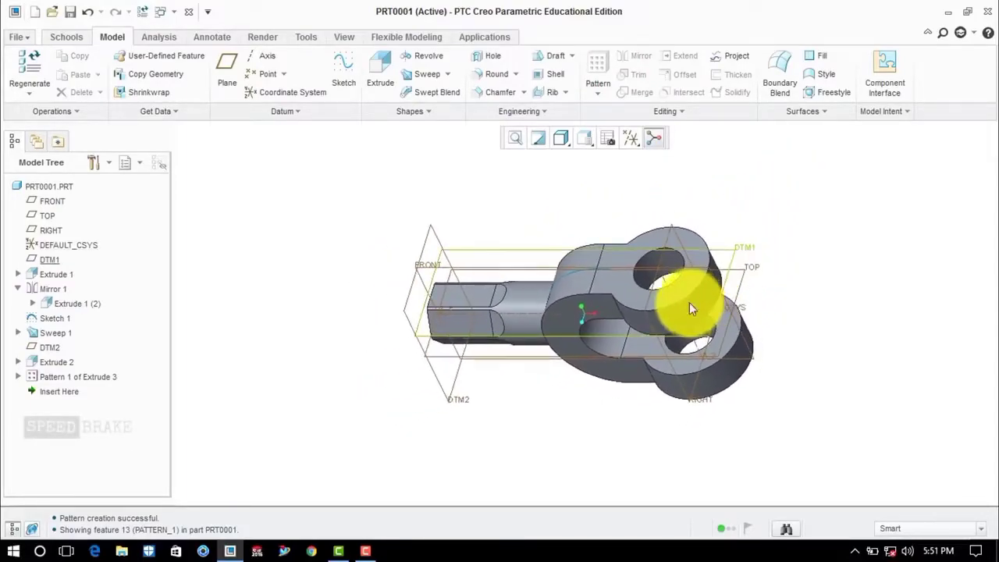
{"action": "left_click", "coordinate": [241, 221]}
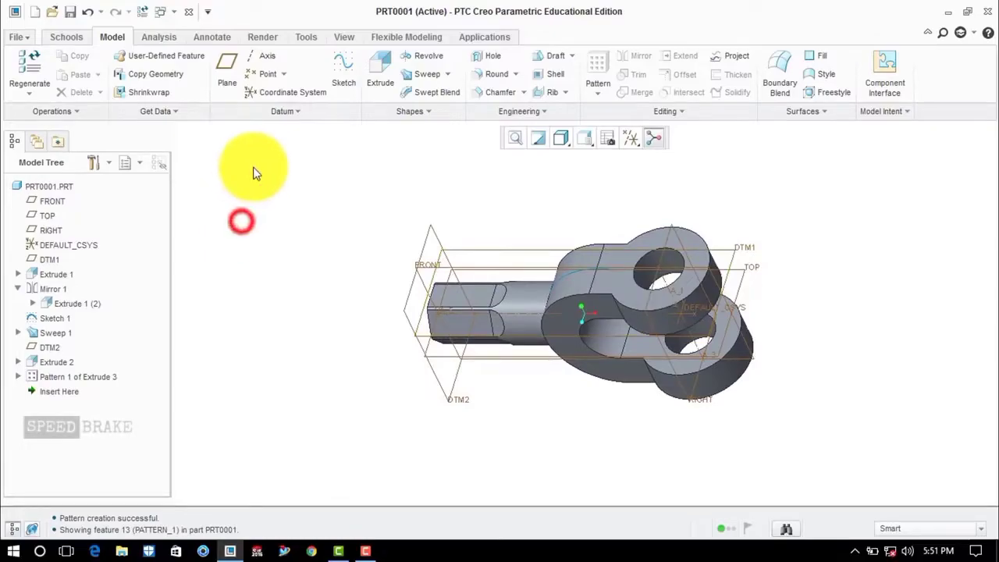
Save a copy of the part as fork_end in the knuckle joint folder.
{"action": "left_click", "coordinate": [19, 38]}
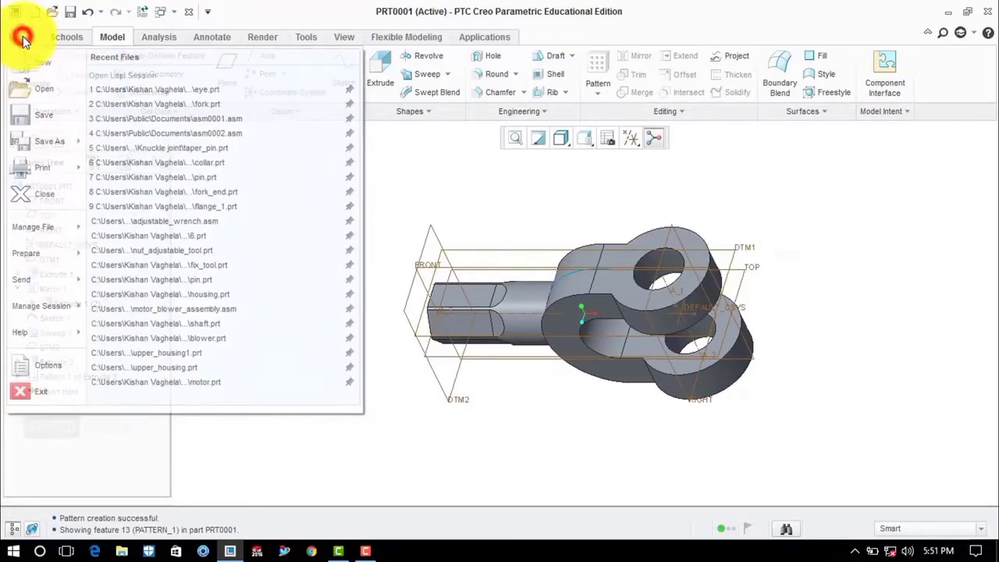
{"action": "left_click", "coordinate": [40, 142]}
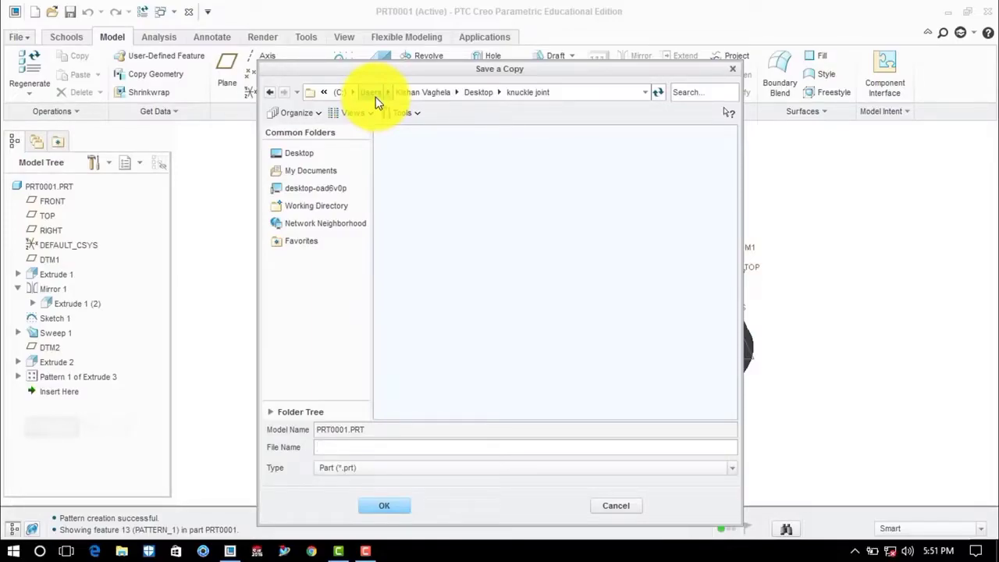
{"action": "left_click", "coordinate": [515, 94]}
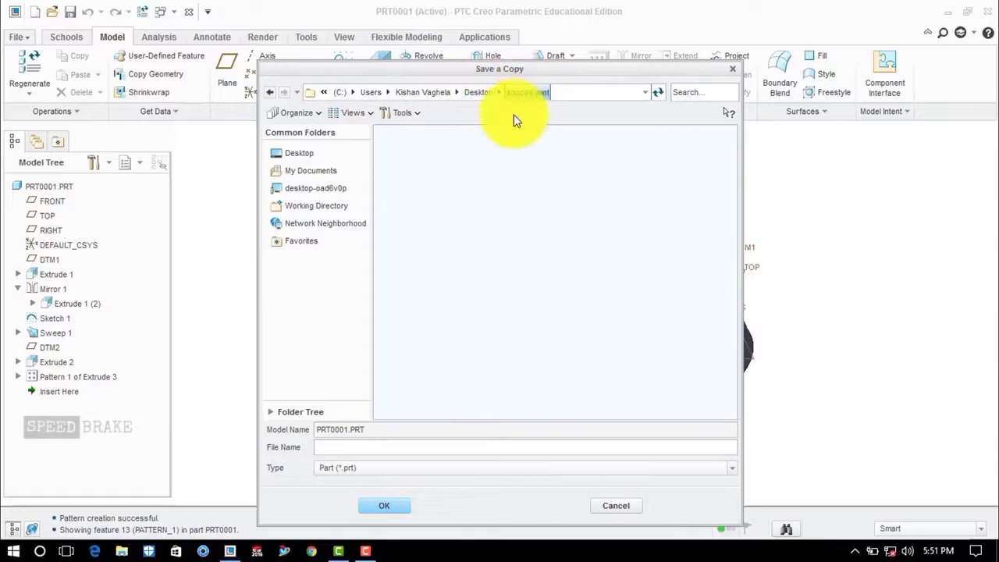
{"action": "left_click", "coordinate": [381, 448]}
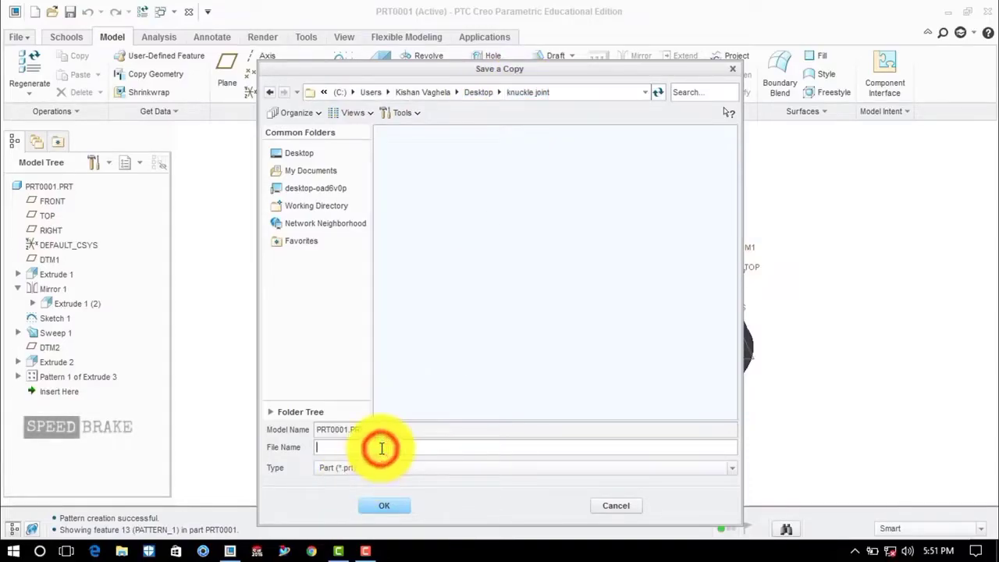
{"action": "type", "text": "for"}
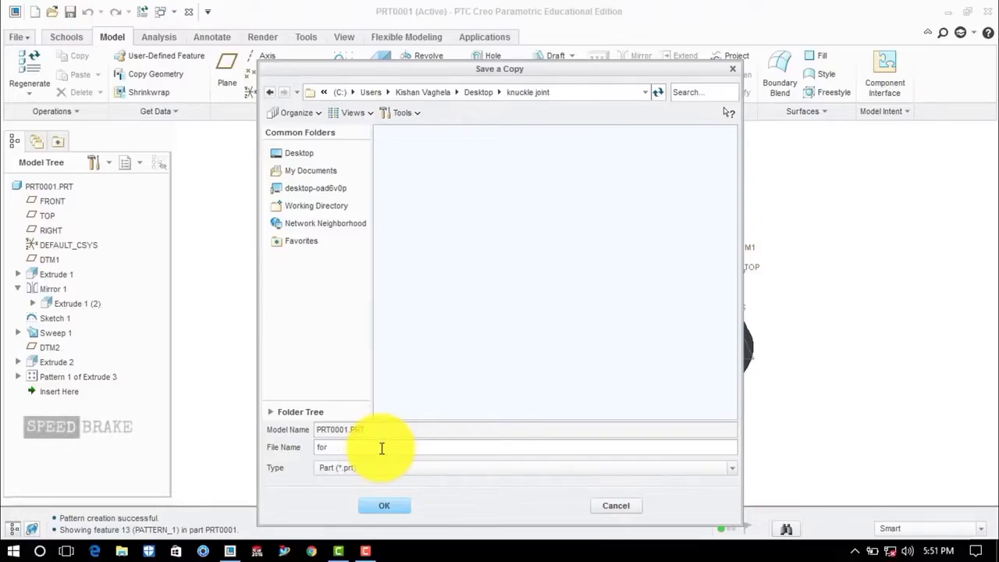
{"action": "type", "text": "k_end"}
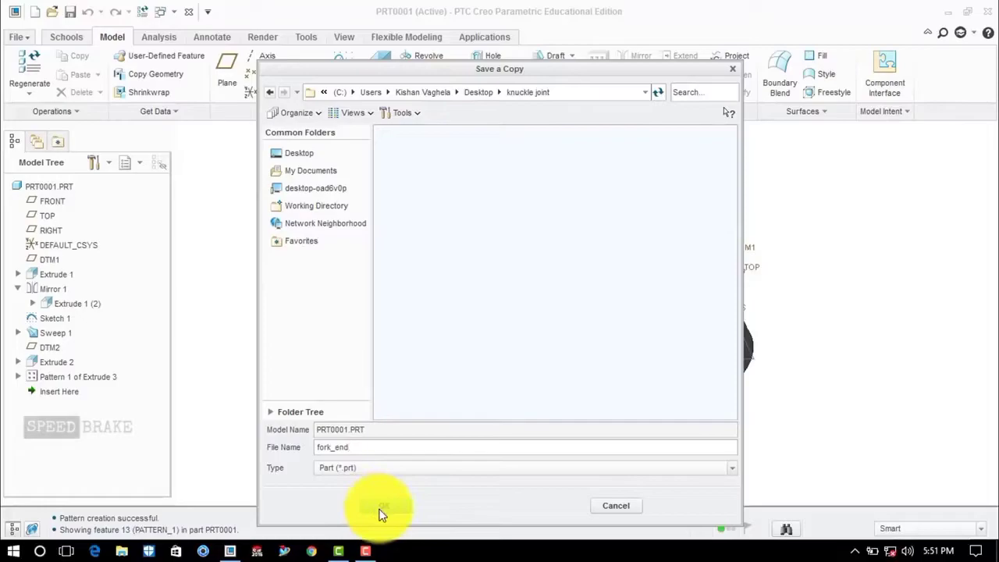
{"action": "left_click", "coordinate": [381, 509]}
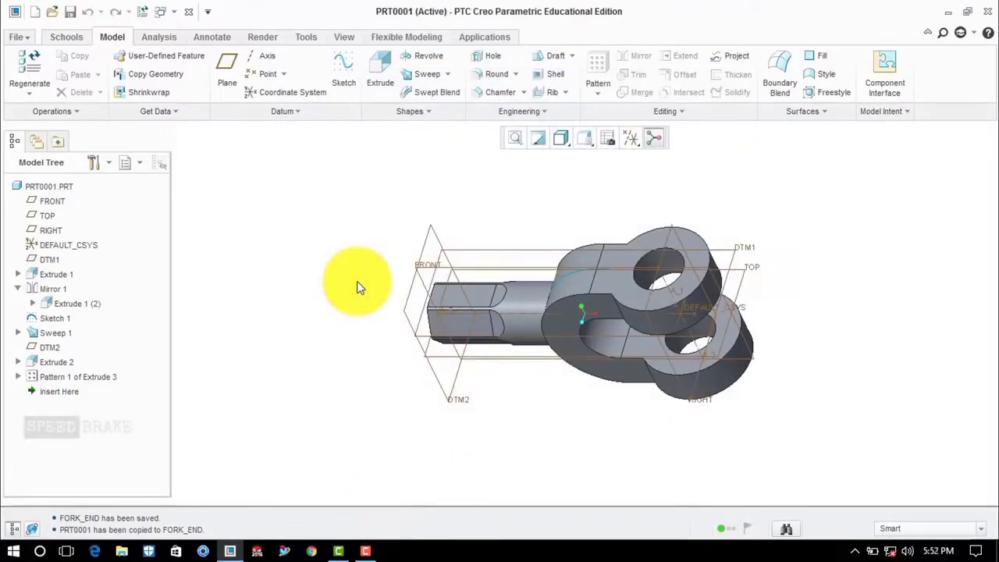
Close the fork model so that no part is open.
{"action": "left_click", "coordinate": [68, 36]}
{"action": "double_click", "coordinate": [117, 70]}
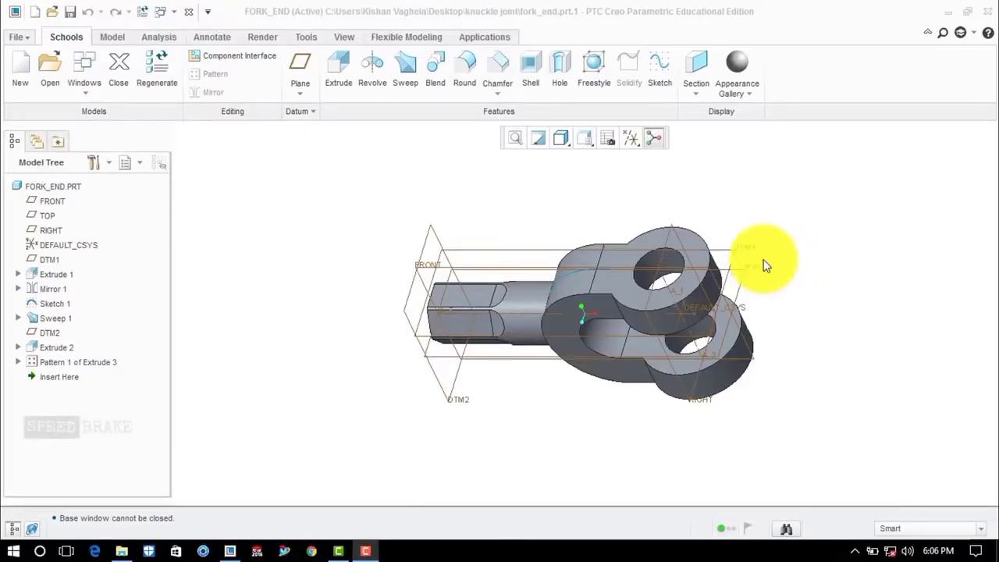
{"action": "left_click", "coordinate": [127, 62]}
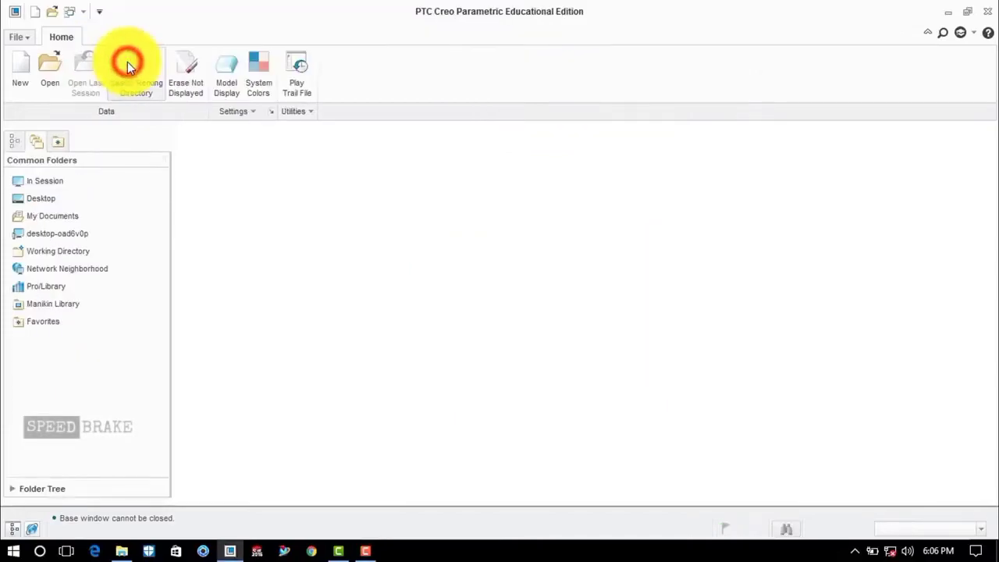
Create a new solid part with the solid_start_part_mmks template instead of the default one.
{"action": "left_click", "coordinate": [32, 80]}
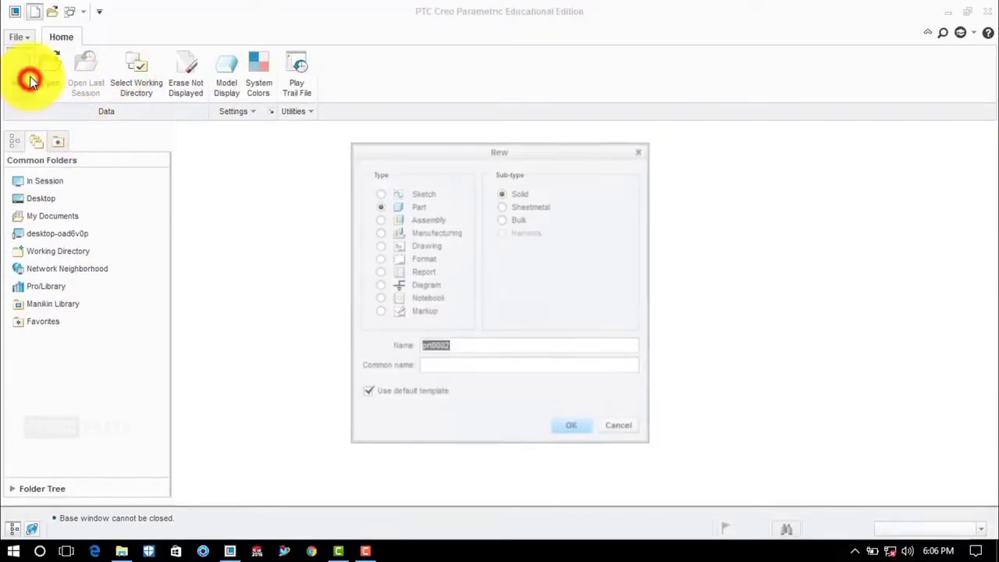
{"action": "left_click", "coordinate": [390, 394]}
{"action": "left_click", "coordinate": [572, 427]}
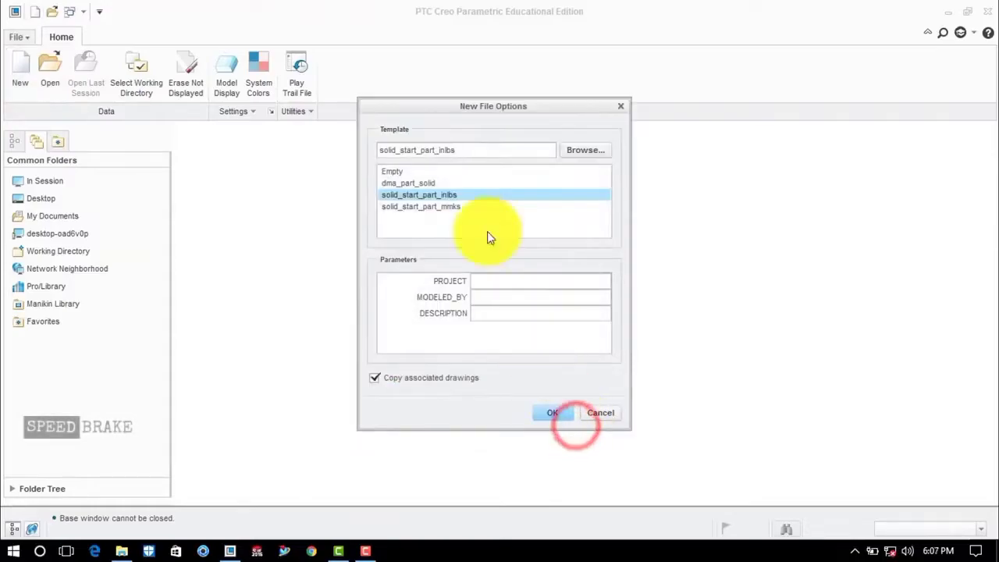
{"action": "left_click", "coordinate": [434, 207]}
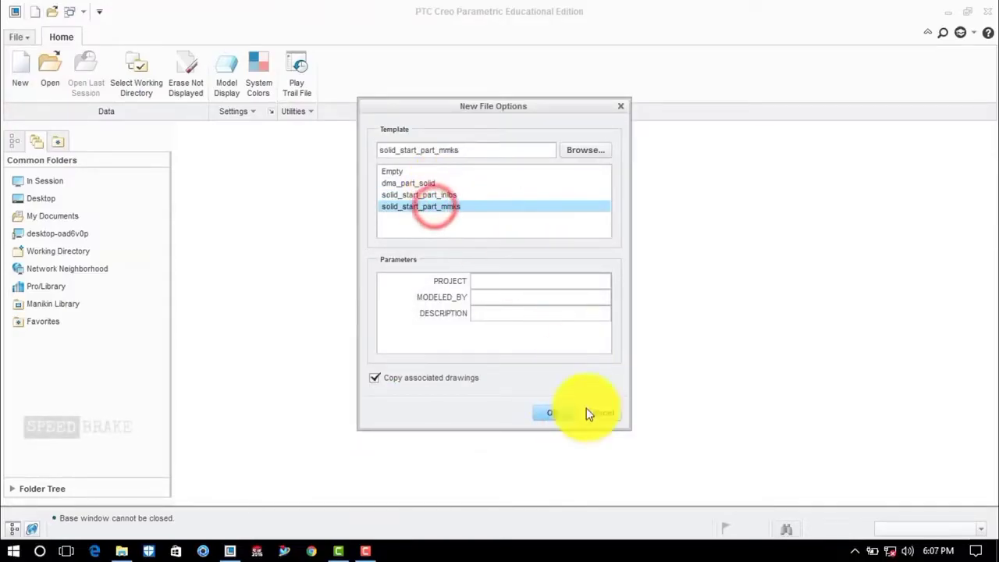
{"action": "left_click", "coordinate": [558, 412]}
{"action": "left_click", "coordinate": [404, 230]}
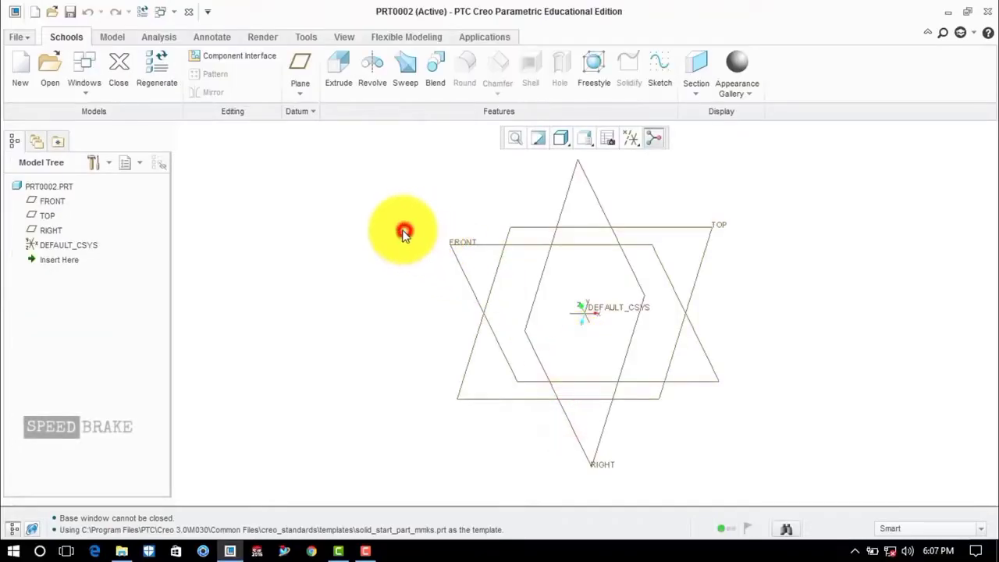
Start an extrusion on the TOP plane and sketch two concentric circles about 151 mm and 69 mm in diameter at the origin.
{"action": "left_click", "coordinate": [114, 39]}
{"action": "left_click", "coordinate": [381, 64]}
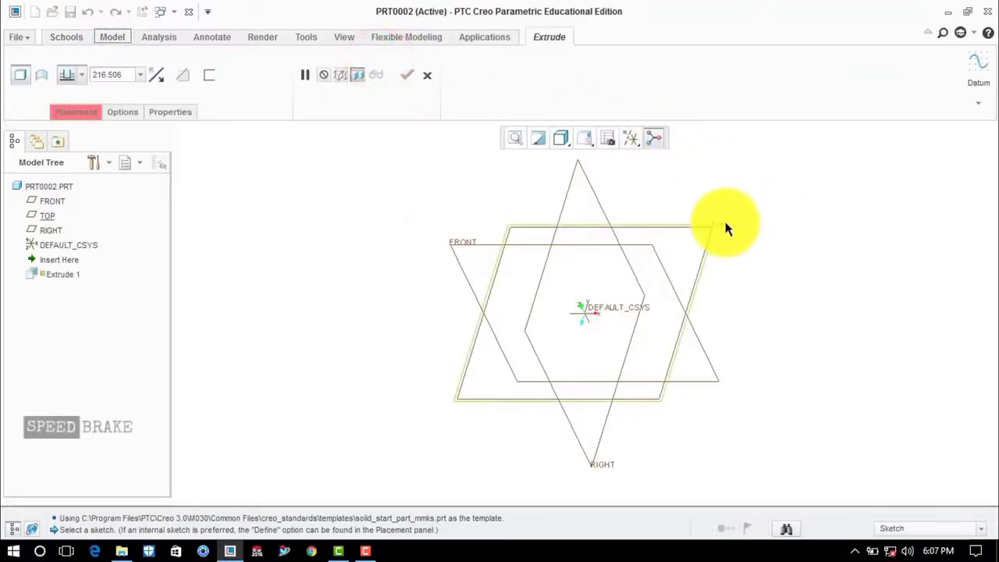
{"action": "left_click", "coordinate": [726, 228]}
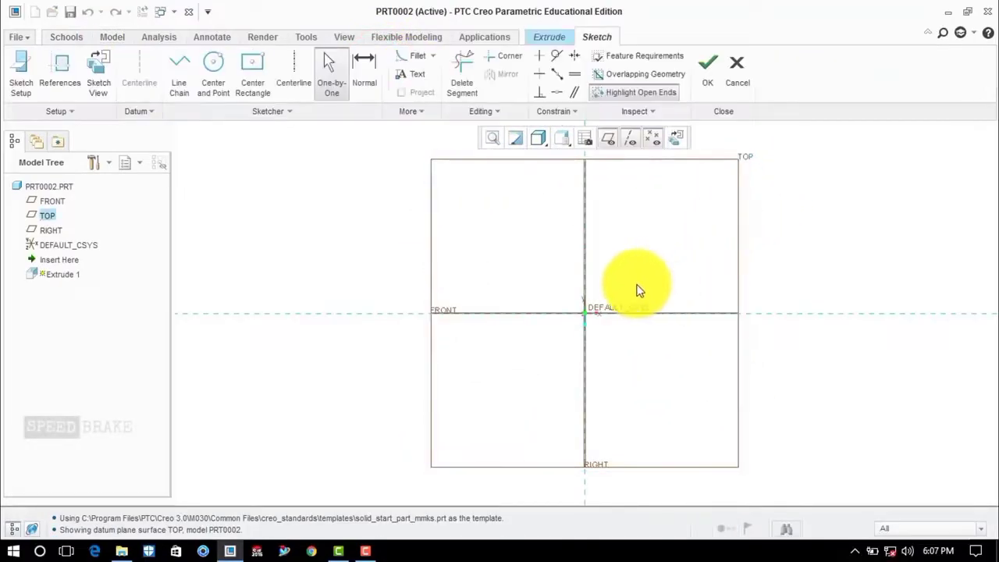
{"action": "left_click", "coordinate": [210, 77]}
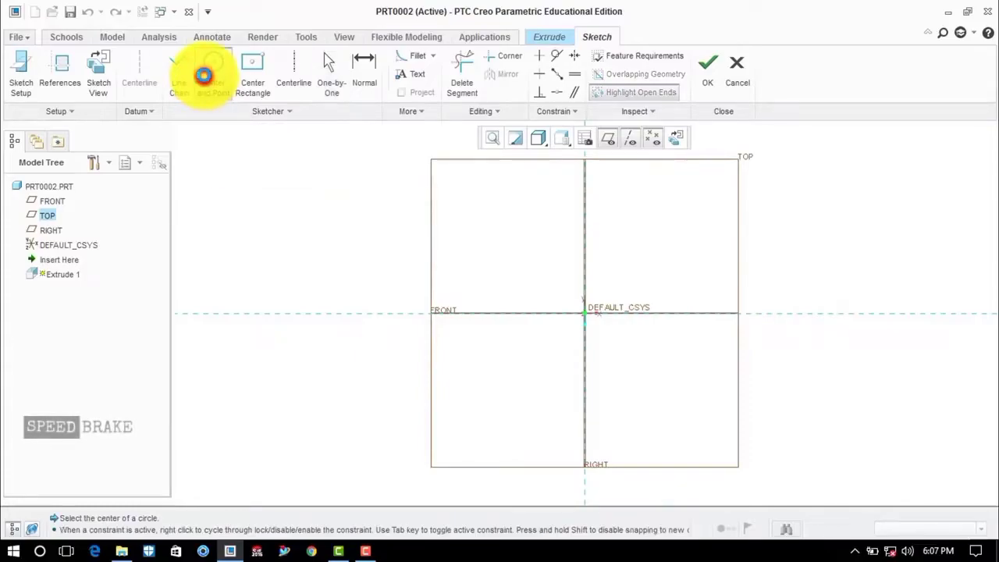
{"action": "left_click", "coordinate": [585, 312]}
{"action": "left_click", "coordinate": [606, 273]}
{"action": "left_click", "coordinate": [583, 317]}
{"action": "left_click", "coordinate": [593, 295]}
{"action": "middle_click", "coordinate": [639, 244]}
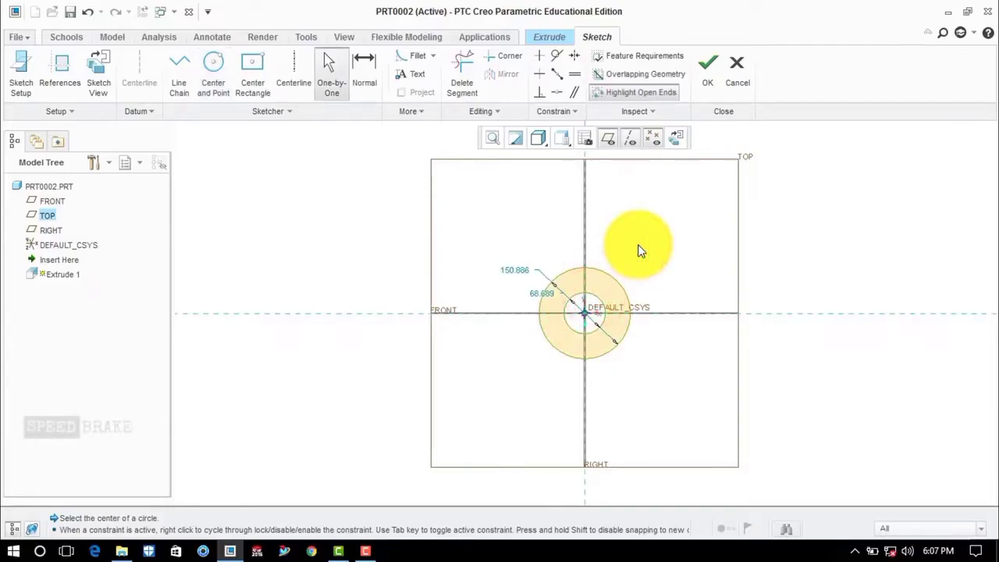
Set the inner circle's diameter to 30 mm and the outer circle's diameter to 60 mm.
{"action": "left_click", "coordinate": [536, 302]}
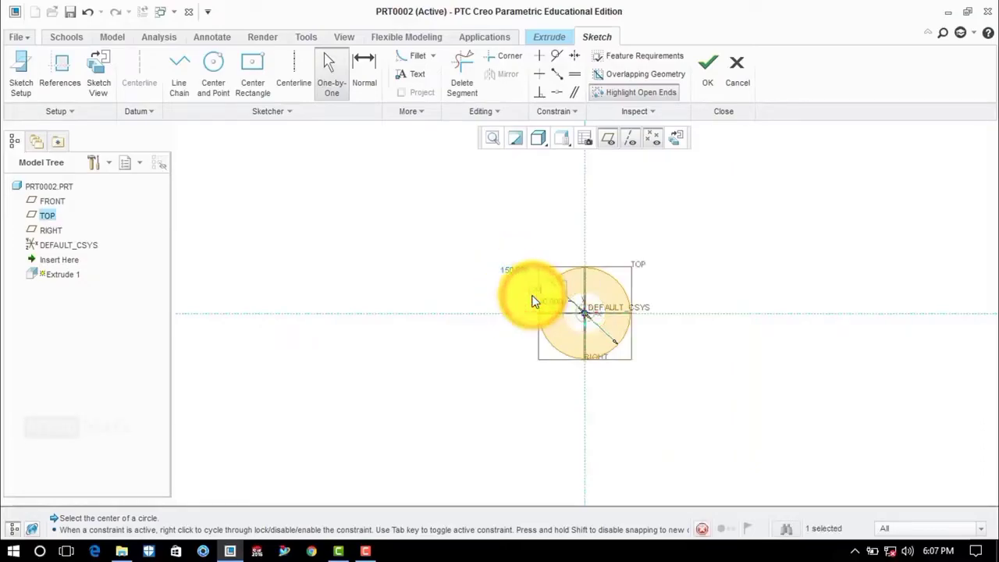
{"action": "left_click", "coordinate": [544, 221]}
{"action": "left_click", "coordinate": [506, 268]}
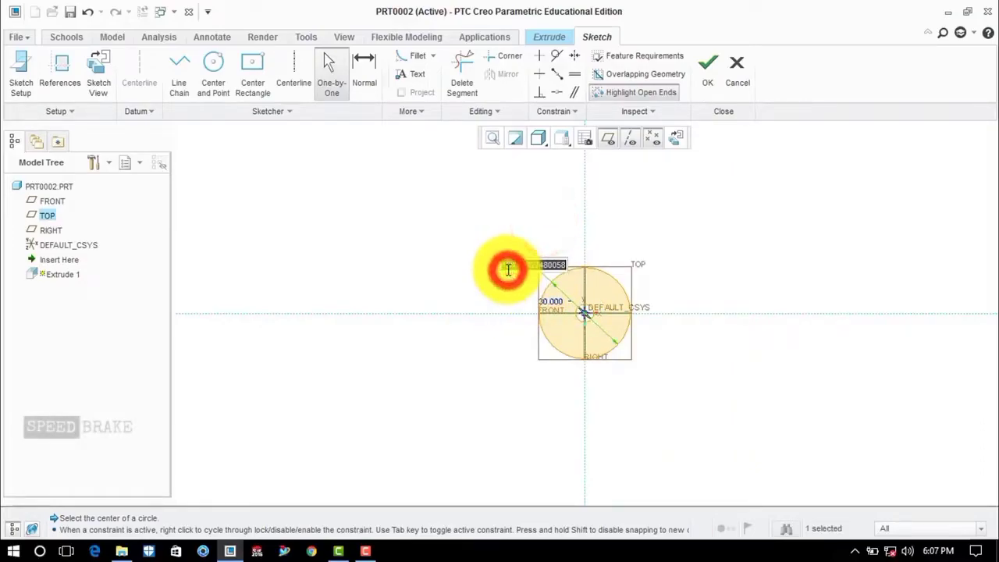
{"action": "middle_click", "coordinate": [664, 222]}
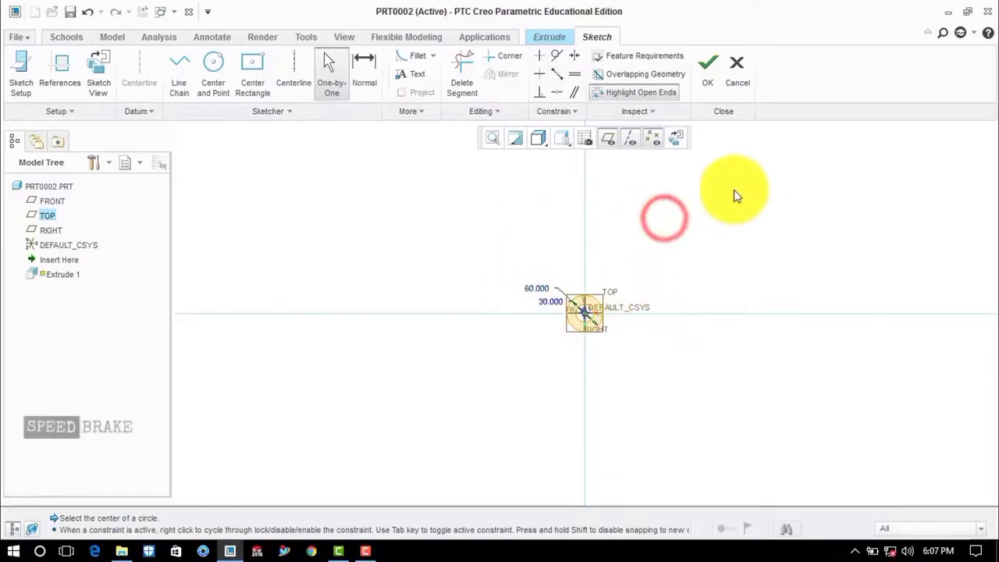
Complete the ring sketch and extrude it symmetrically about the TOP plane to a total depth of 36 mm.
{"action": "left_click", "coordinate": [711, 82]}
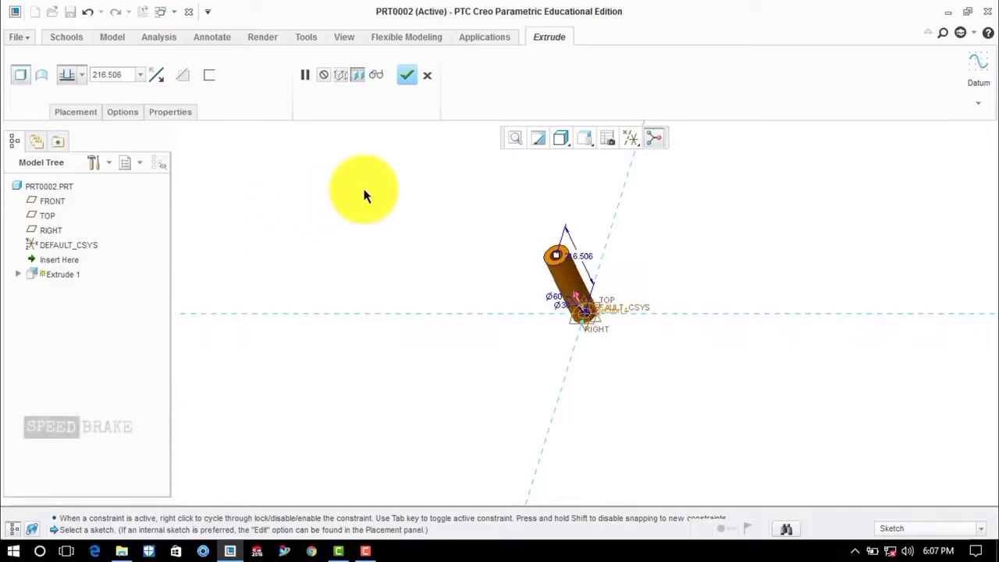
{"action": "left_click", "coordinate": [82, 73]}
{"action": "left_click", "coordinate": [64, 117]}
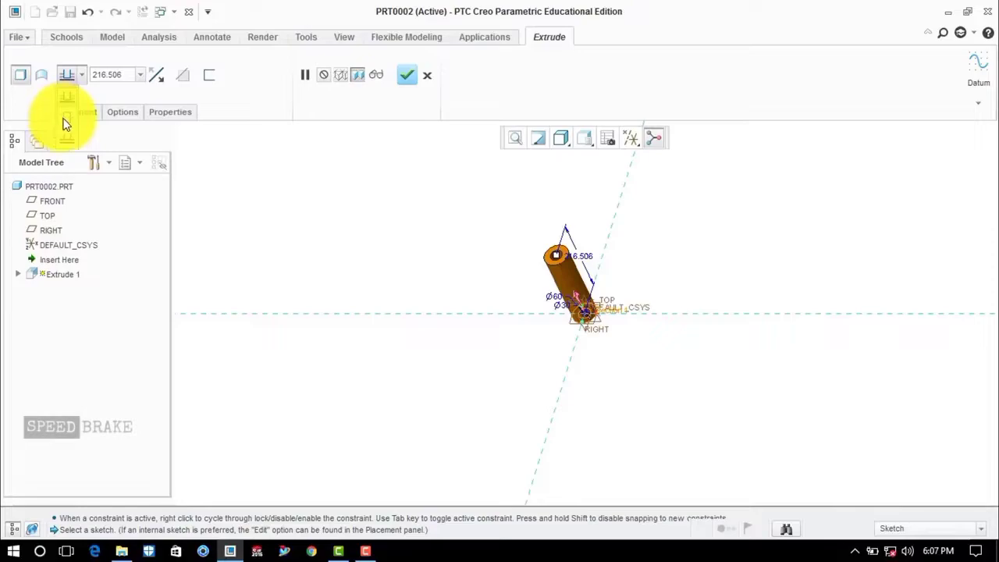
{"action": "left_click", "coordinate": [65, 119]}
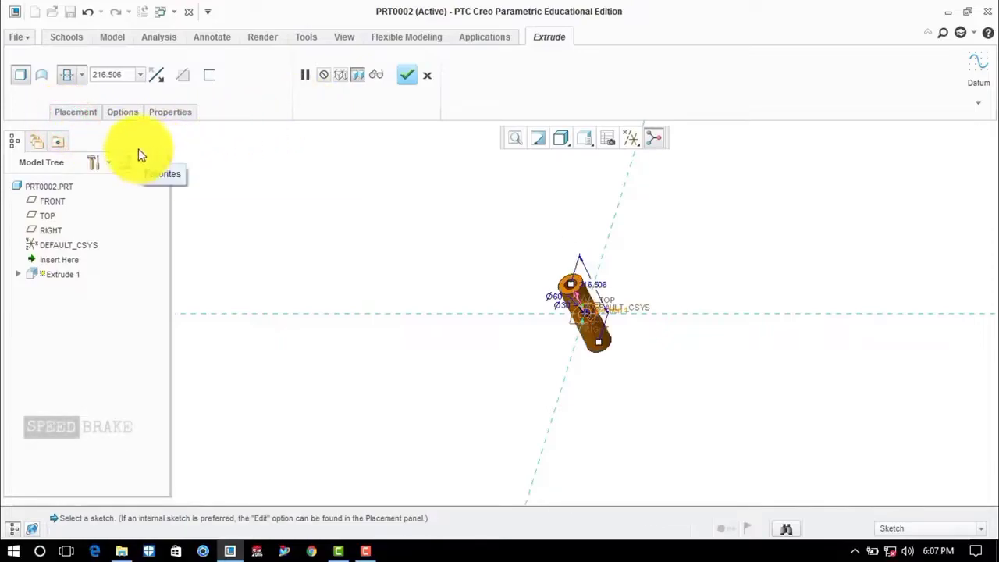
{"action": "double_click", "coordinate": [122, 74]}
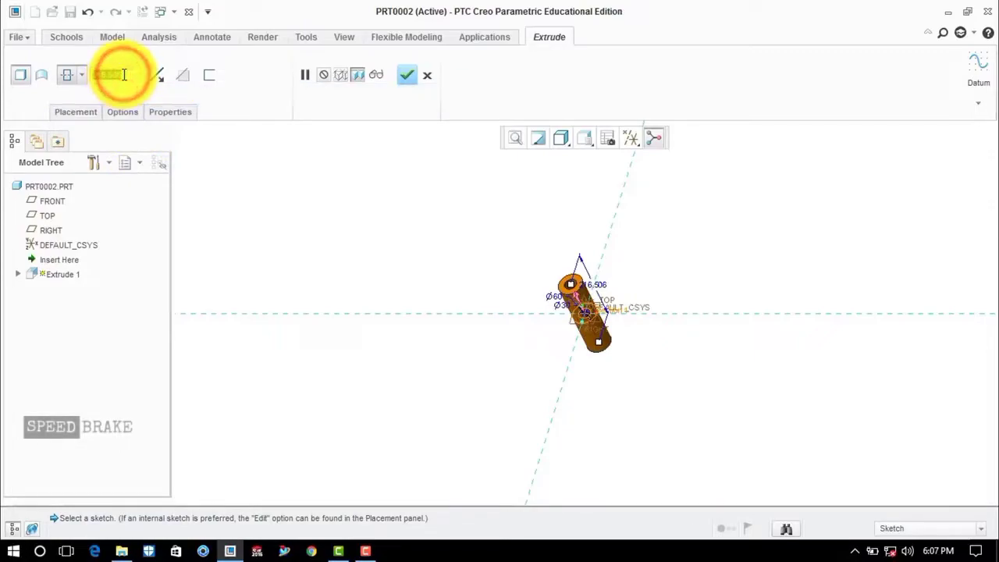
{"action": "key", "text": "BackSpace"}
{"action": "type", "text": "36"}
{"action": "key", "text": "Return"}
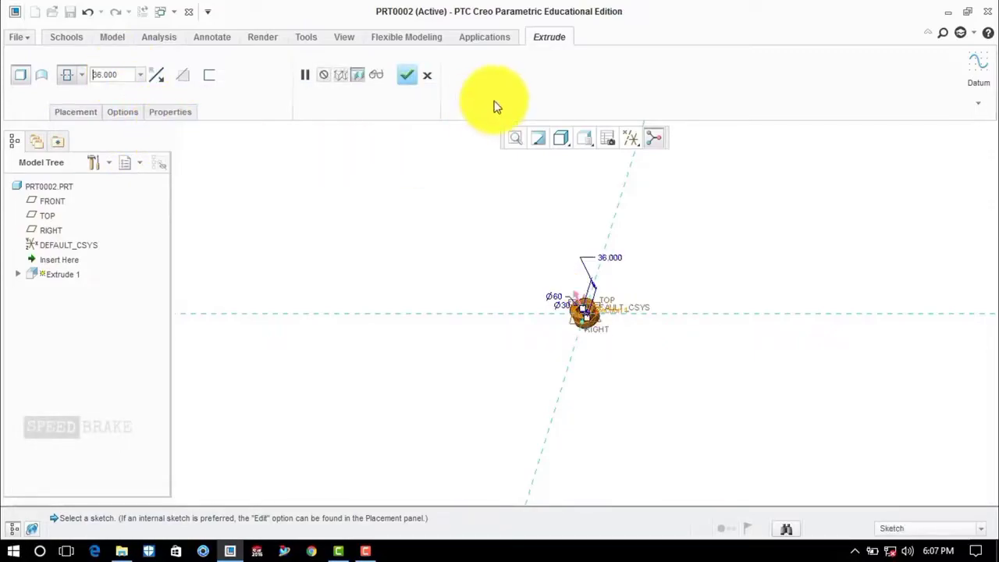
{"action": "left_click", "coordinate": [406, 76]}
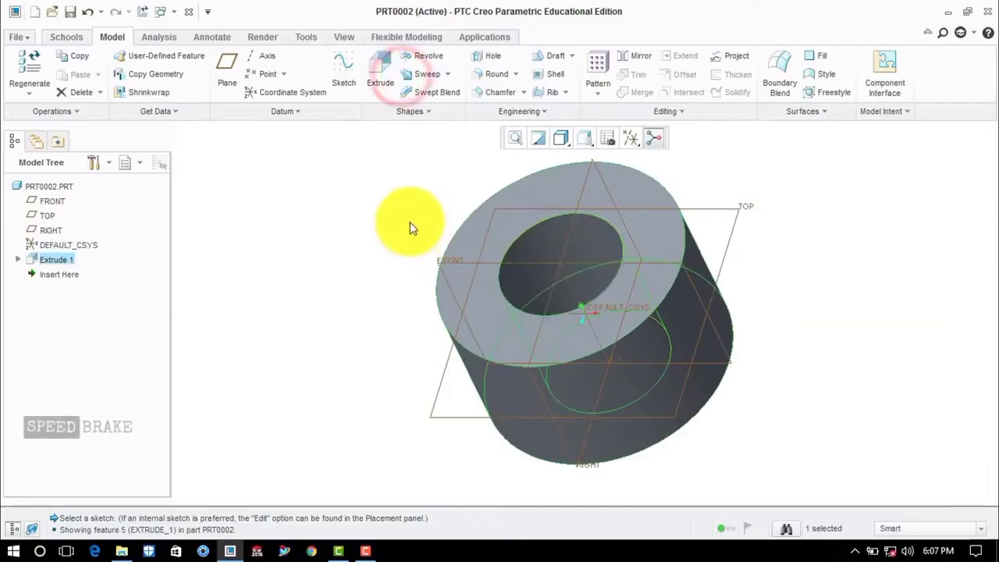
{"action": "left_click", "coordinate": [371, 223]}
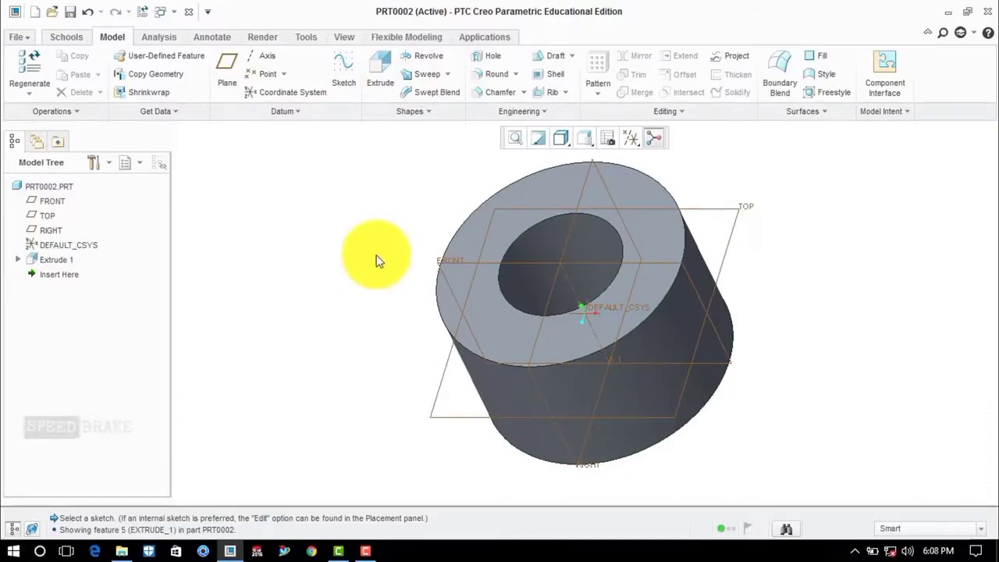
Create a datum plane offset 120 mm from the RIGHT plane.
{"action": "left_click", "coordinate": [226, 62]}
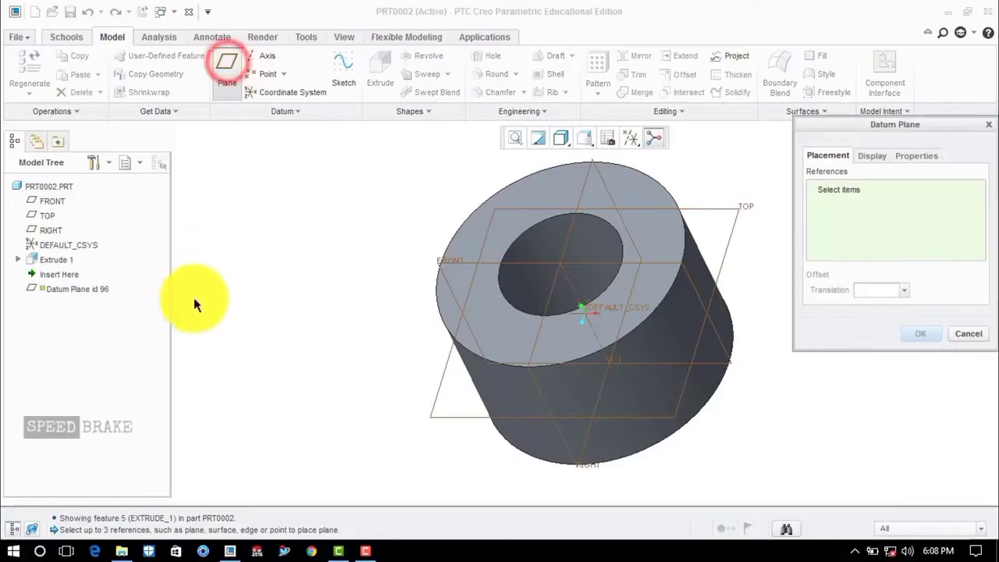
{"action": "left_click", "coordinate": [594, 466]}
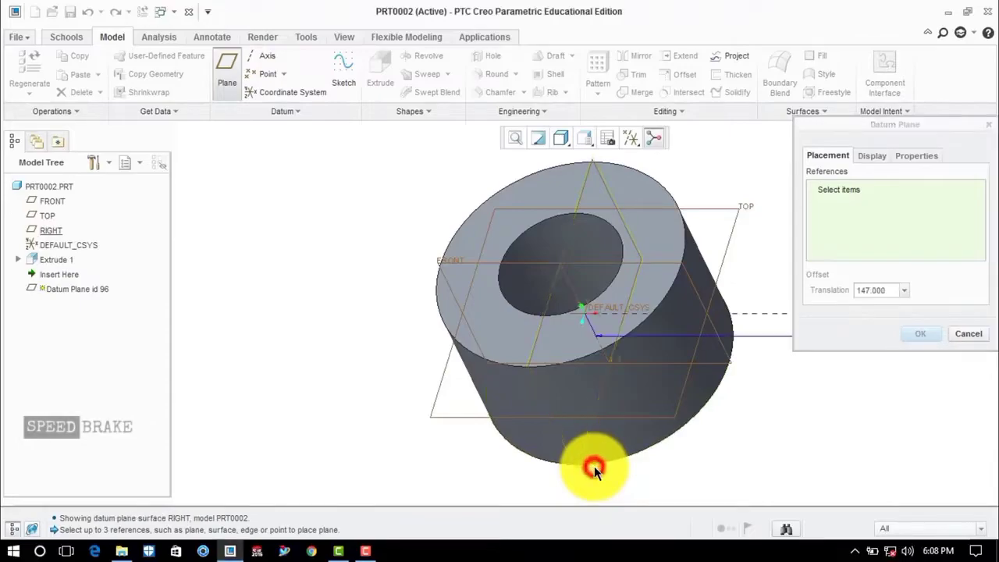
{"action": "left_click", "coordinate": [896, 289]}
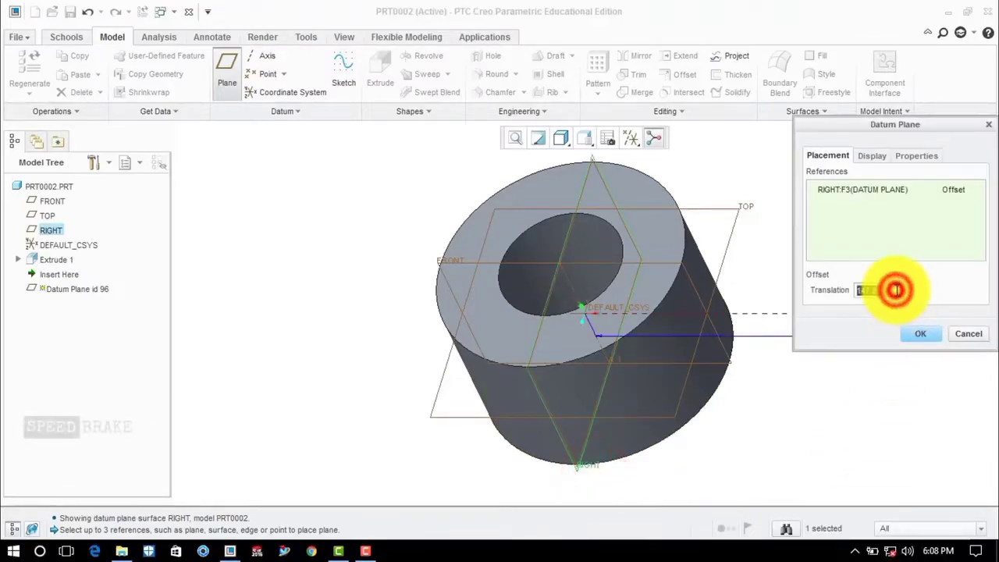
{"action": "type", "text": "120"}
{"action": "key", "text": "Return"}
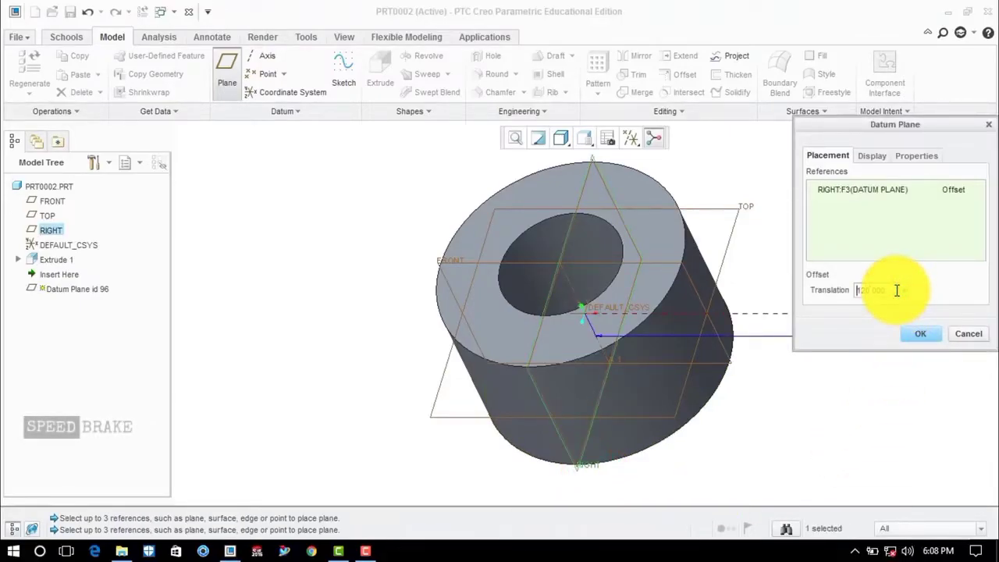
{"action": "left_click", "coordinate": [919, 335]}
{"action": "scroll", "coordinate": [807, 339], "scroll_direction": "down", "scroll_amount": 5}
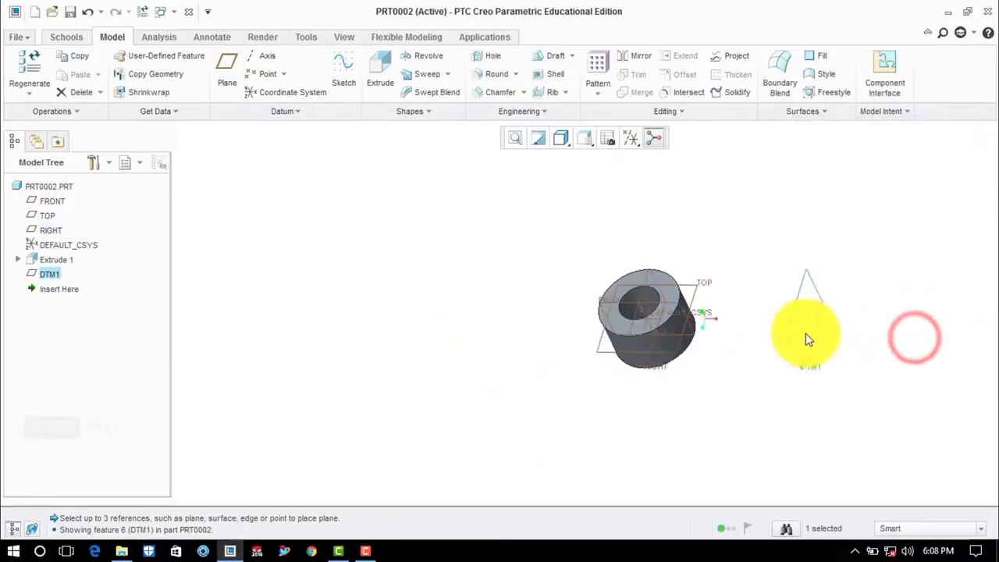
{"action": "left_click", "coordinate": [765, 250]}
Start an extrusion sketch on the DTM1 plane and add the ring's flat end face as a sketch reference.
{"action": "middle_click_drag", "start_coordinate": [836, 317], "coordinate": [796, 290]}
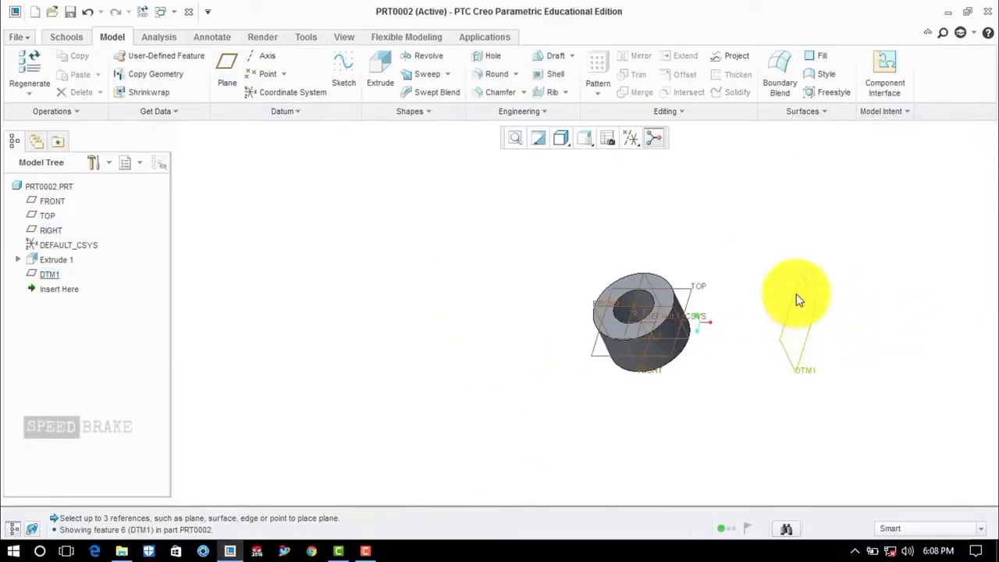
{"action": "left_click", "coordinate": [797, 296]}
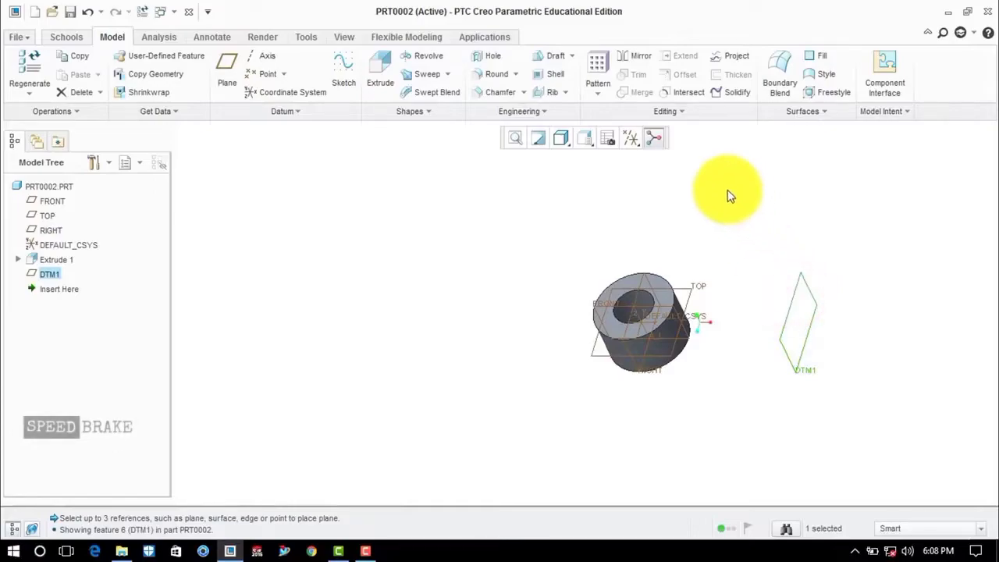
{"action": "left_click", "coordinate": [380, 68]}
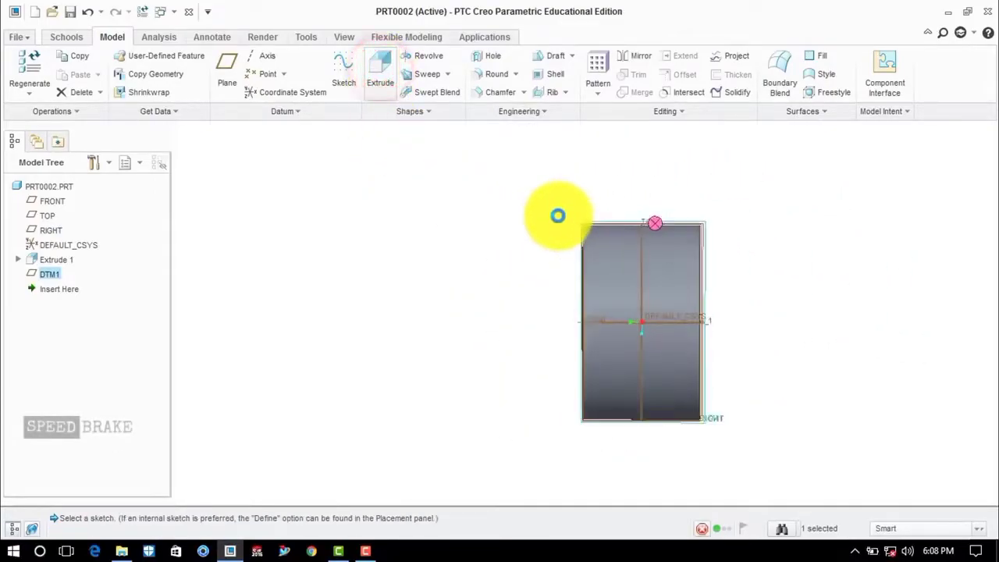
{"action": "left_click", "coordinate": [493, 232]}
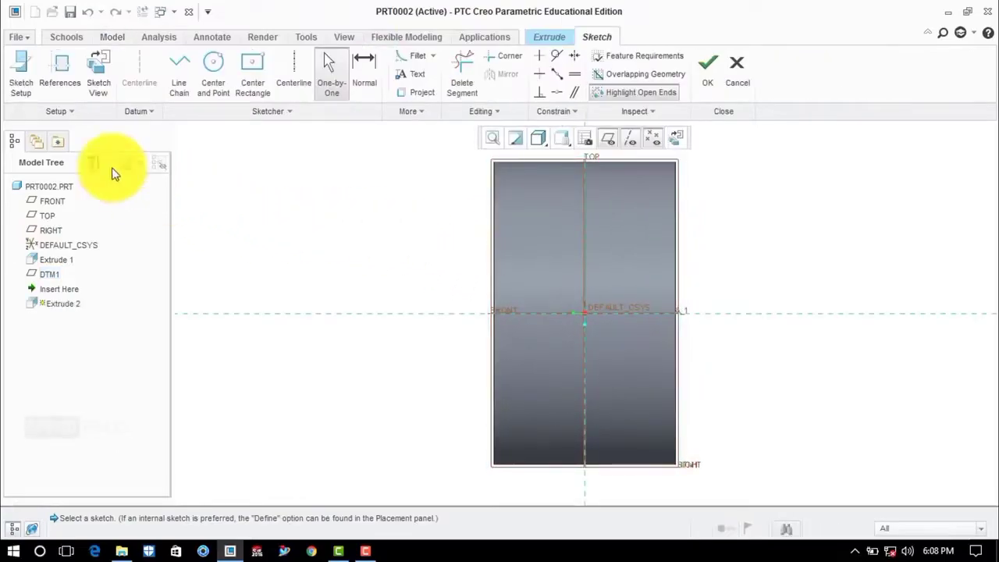
{"action": "left_click", "coordinate": [62, 82]}
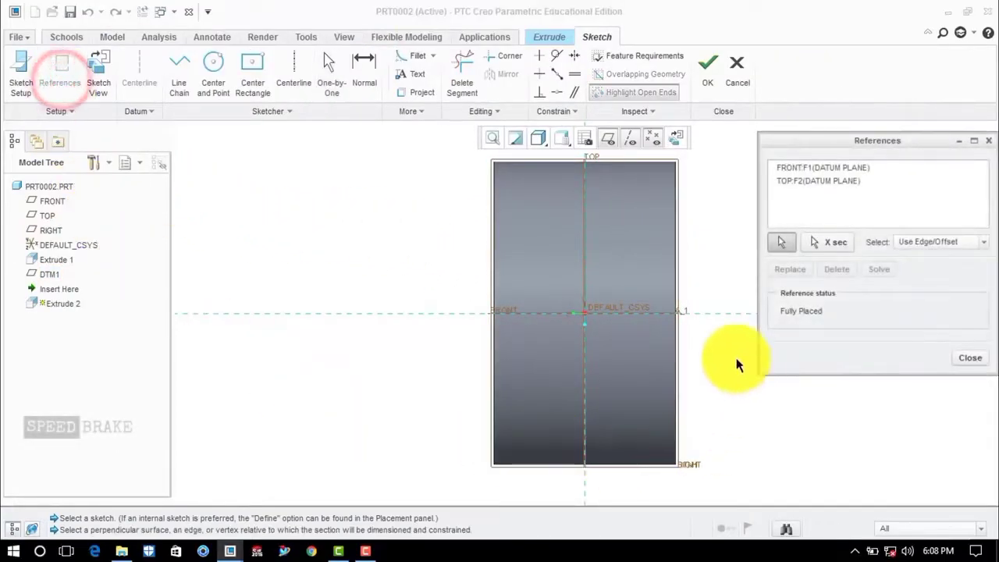
{"action": "left_click", "coordinate": [673, 276]}
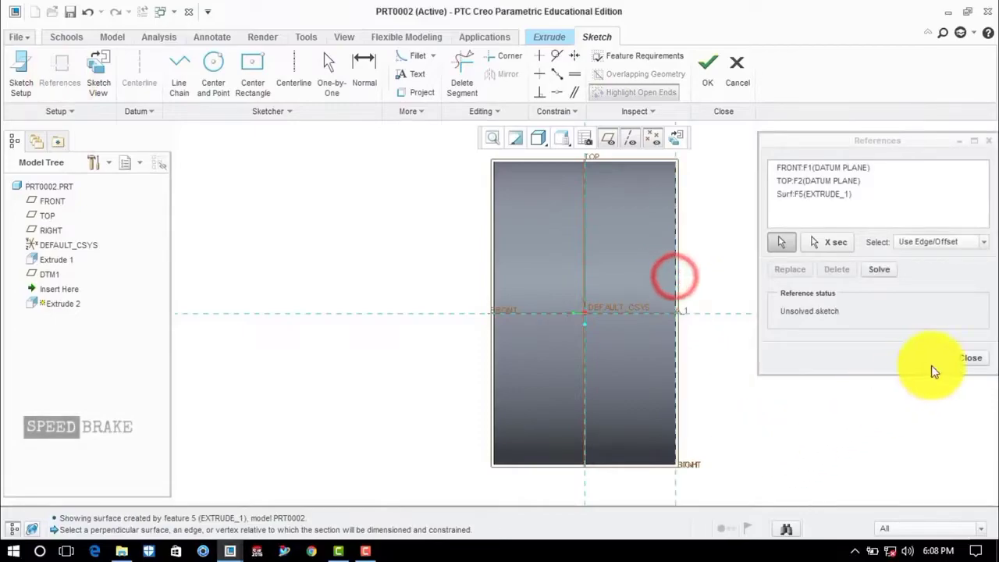
{"action": "left_click", "coordinate": [970, 357]}
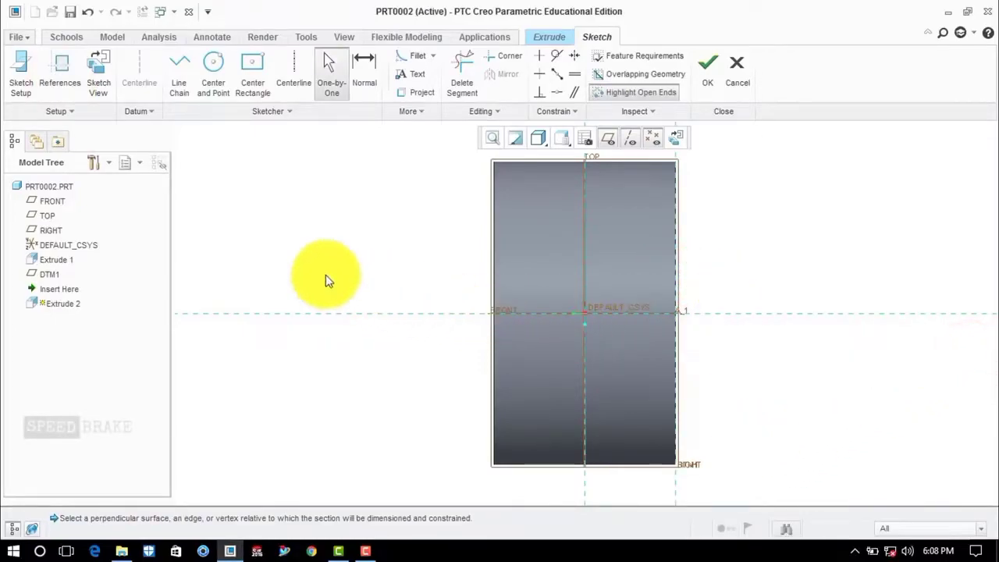
Sketch a circle centred on the origin and tangent to the referenced ring face.
{"action": "left_click", "coordinate": [218, 79]}
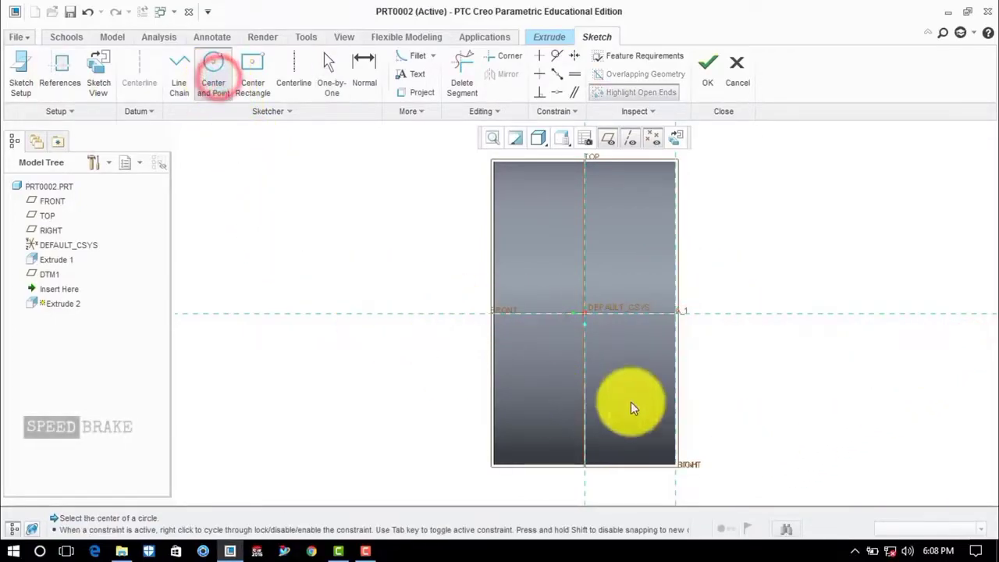
{"action": "left_click", "coordinate": [582, 311]}
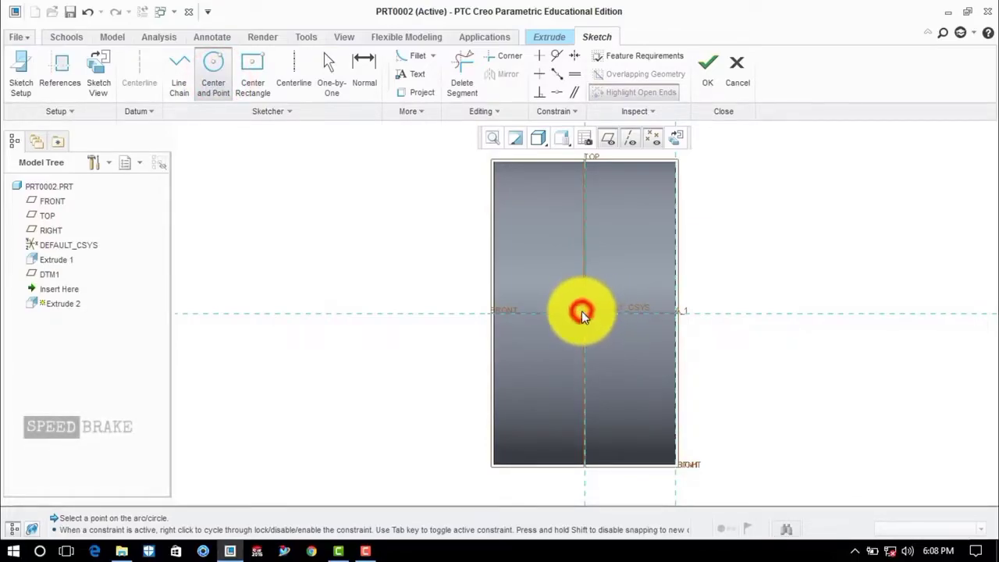
{"action": "left_click", "coordinate": [673, 287]}
{"action": "middle_click", "coordinate": [714, 268]}
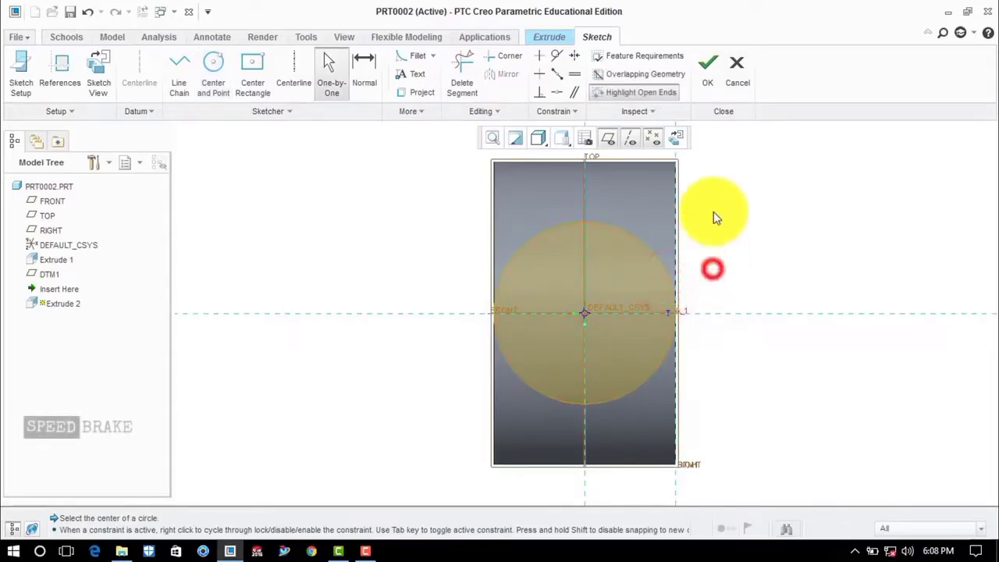
Complete the circle sketch and extrude it from DTM1 toward the ring up to the next surface to form the shank.
{"action": "left_click", "coordinate": [707, 68]}
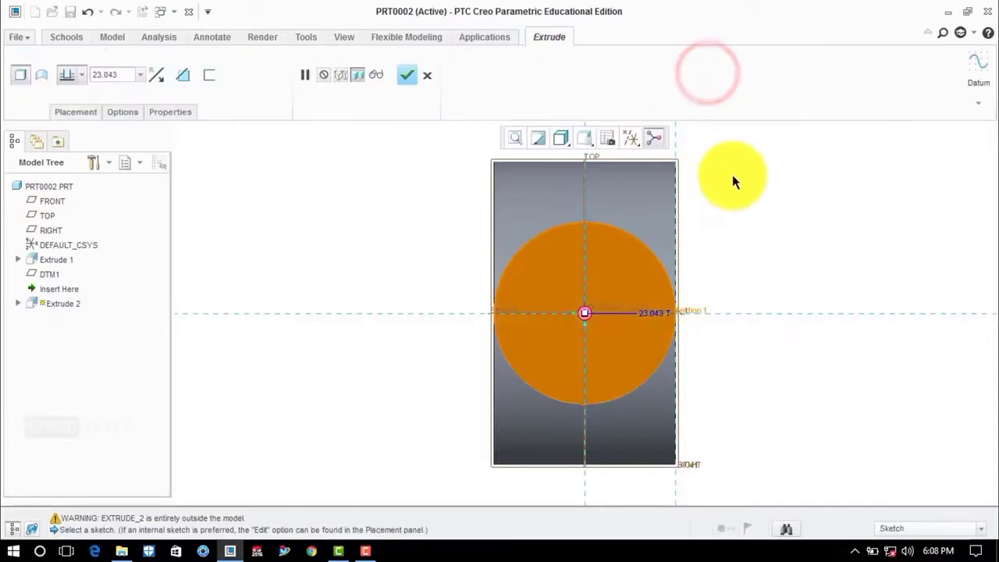
{"action": "middle_click_drag", "start_coordinate": [747, 196], "coordinate": [740, 342]}
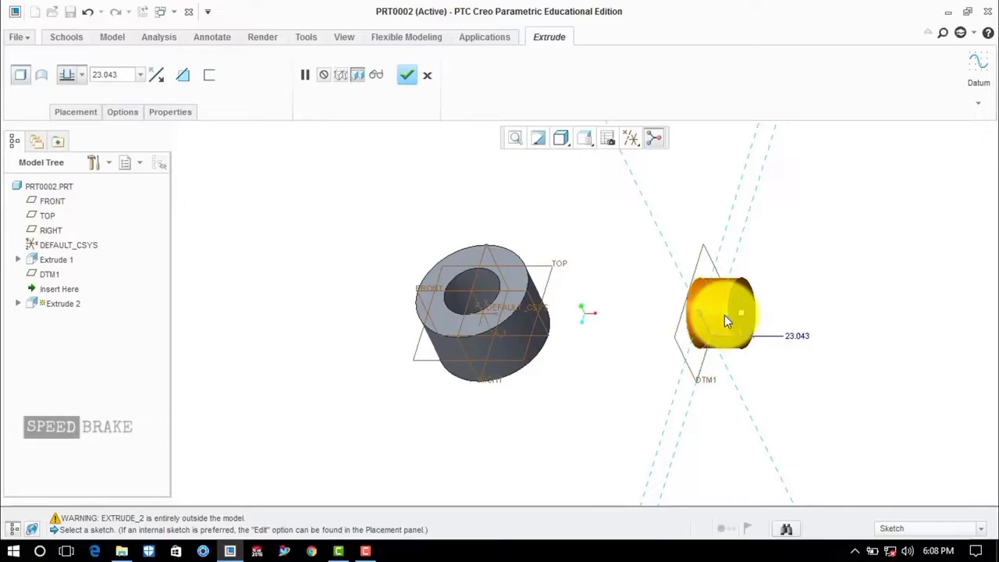
{"action": "left_click", "coordinate": [725, 315]}
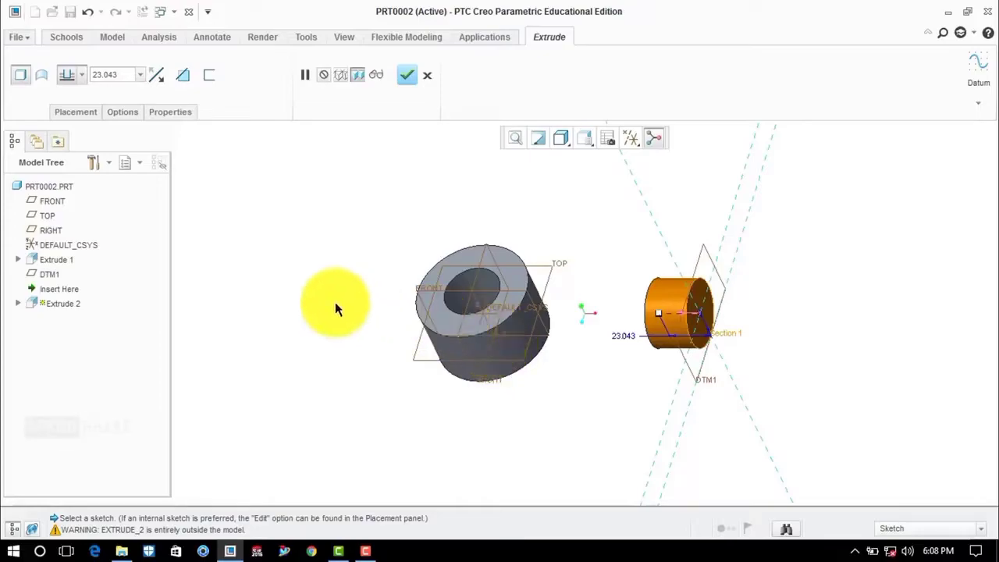
{"action": "left_click", "coordinate": [82, 75]}
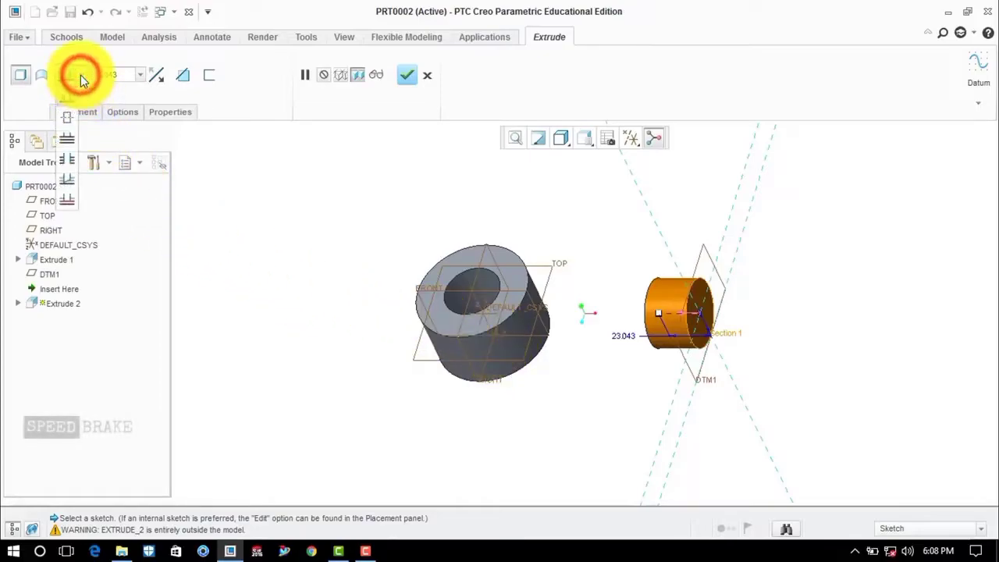
{"action": "left_click", "coordinate": [68, 147]}
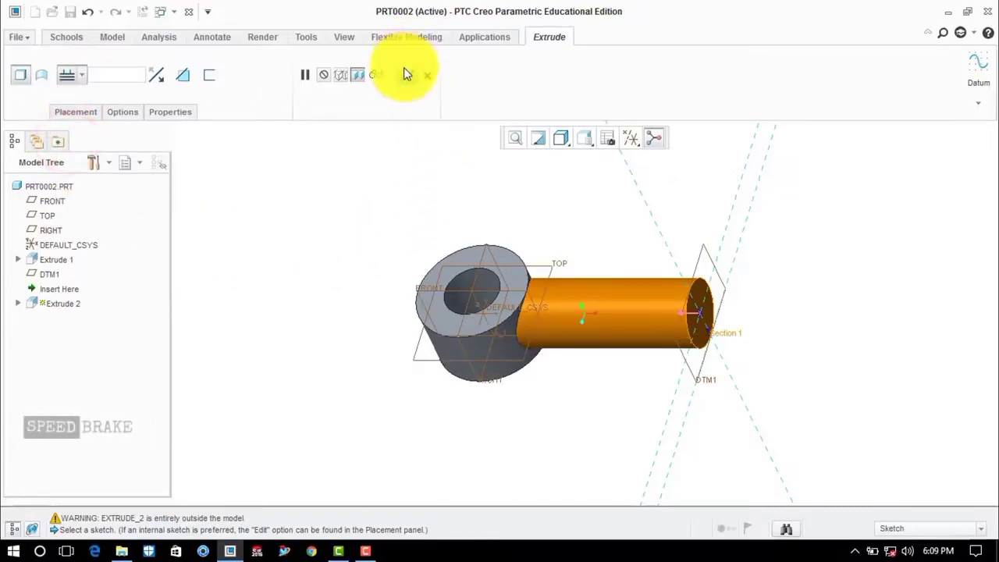
{"action": "left_click", "coordinate": [406, 73]}
{"action": "left_click", "coordinate": [434, 191]}
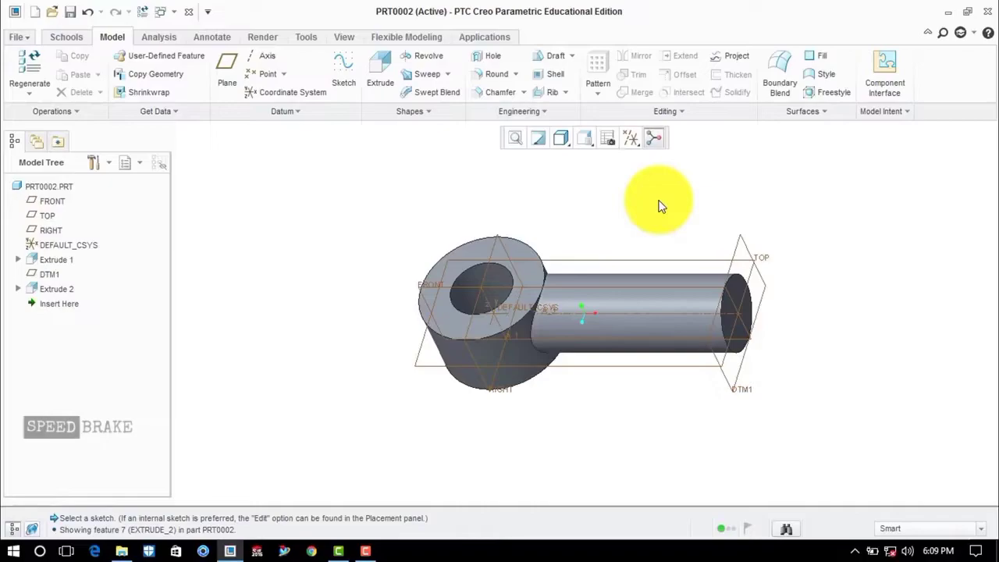
Start an extrusion sketch on the FRONT plane and add the shank's upper silhouette edge and DTM1 as sketch references.
{"action": "left_click", "coordinate": [378, 77]}
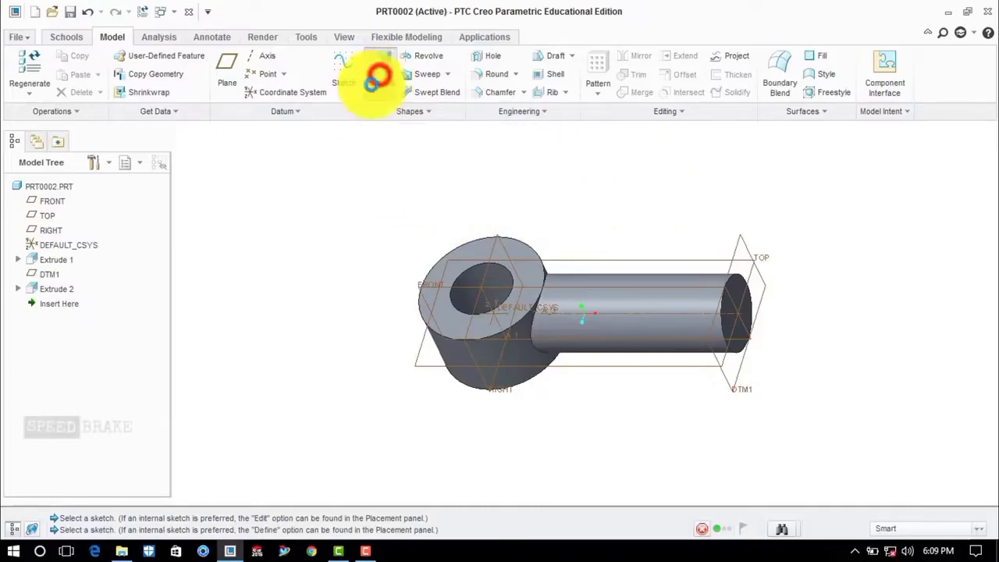
{"action": "left_click", "coordinate": [425, 292]}
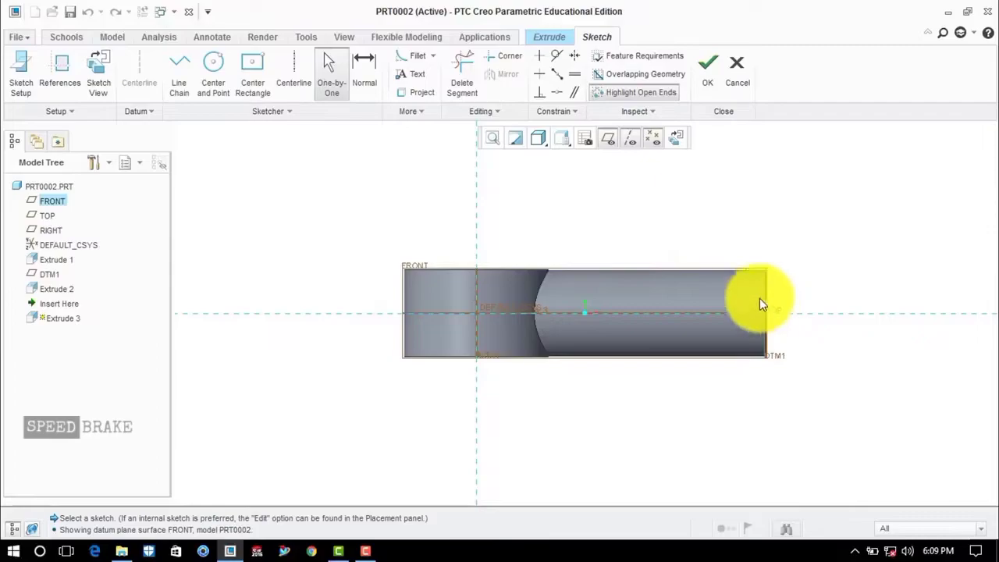
{"action": "left_click", "coordinate": [56, 69]}
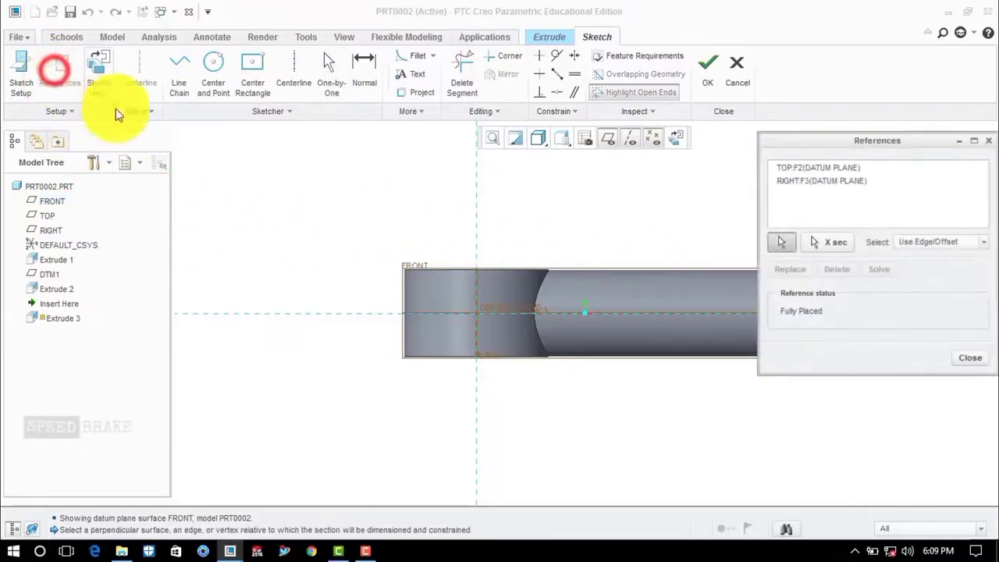
{"action": "left_click", "coordinate": [685, 269]}
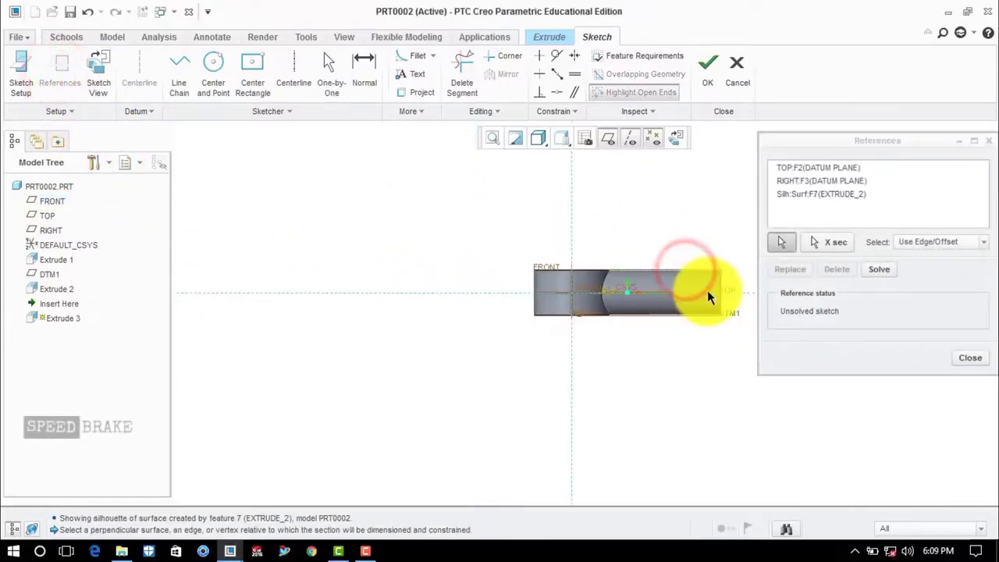
{"action": "scroll", "coordinate": [708, 291], "scroll_direction": "up", "scroll_amount": 5}
{"action": "left_click", "coordinate": [733, 262]}
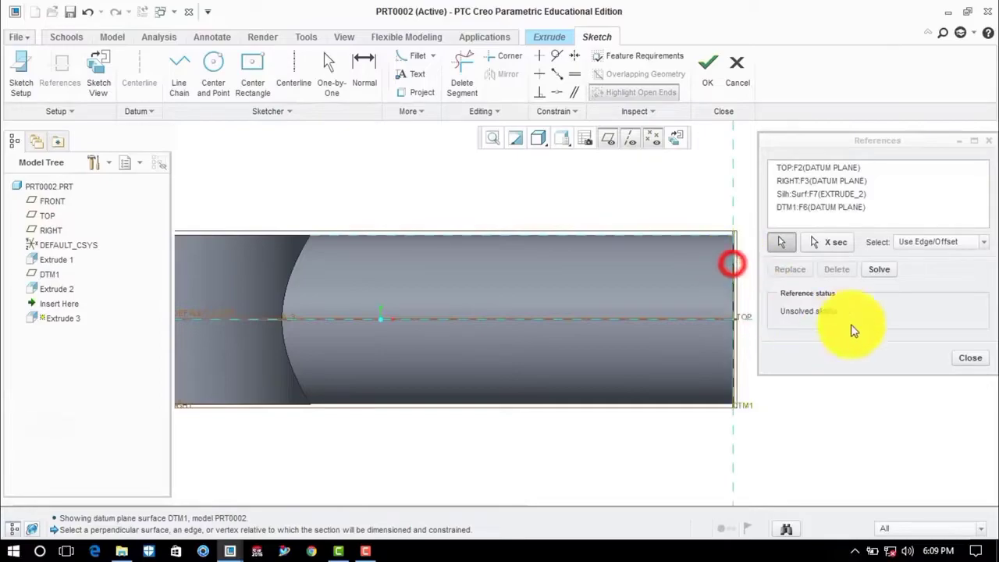
{"action": "left_click", "coordinate": [961, 356]}
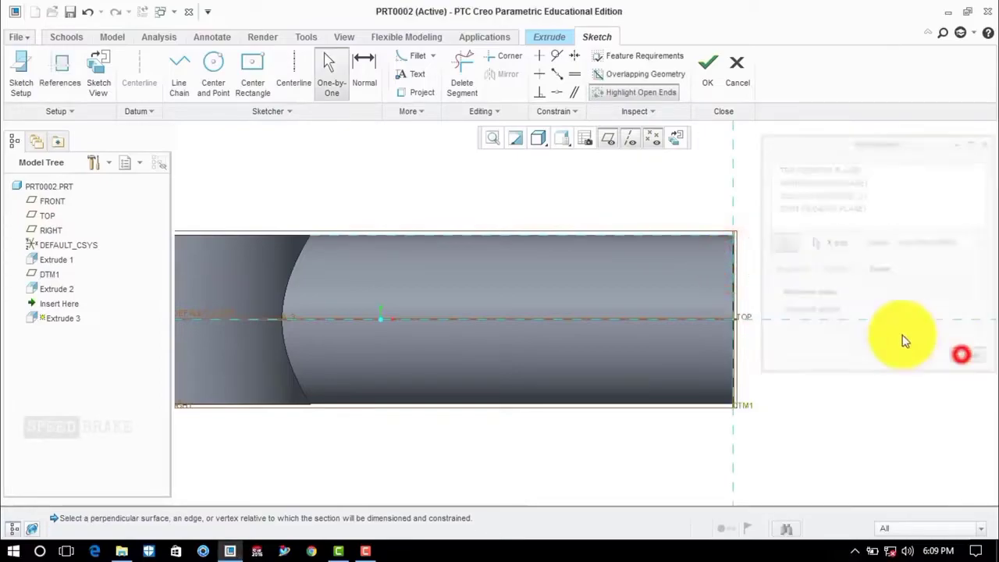
Sketch a vertical line down DTM1 from the shank's upper corner and a horizontal line about 52 mm long from its lower end.
{"action": "left_click", "coordinate": [177, 65]}
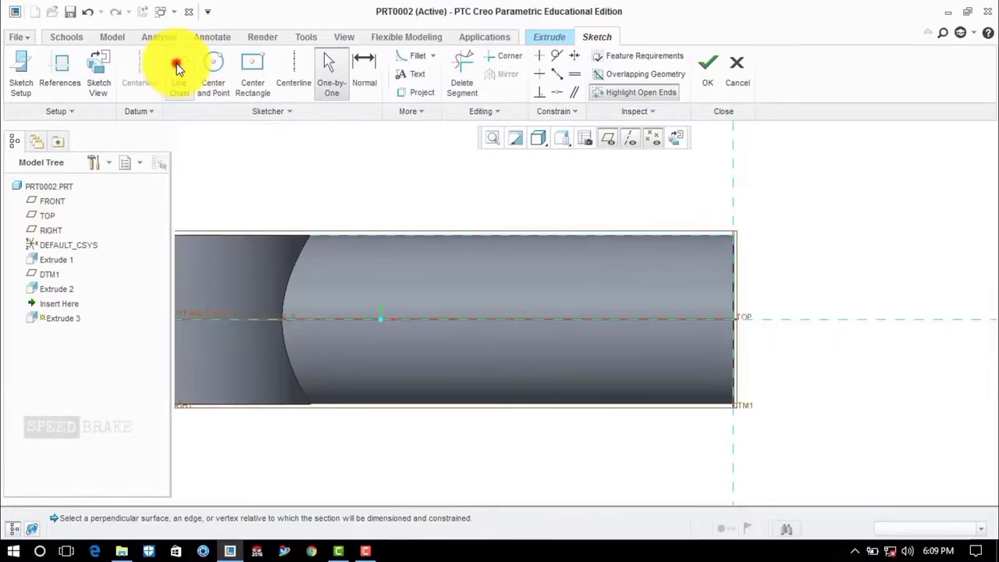
{"action": "left_click", "coordinate": [734, 264]}
{"action": "left_click", "coordinate": [488, 264]}
{"action": "middle_click", "coordinate": [513, 176]}
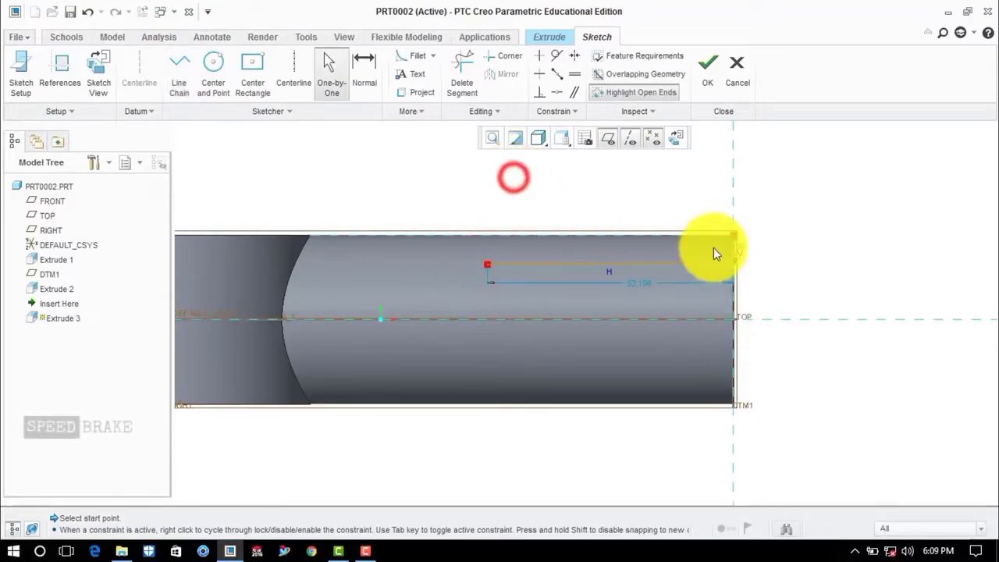
Set the vertical line's length to 2 mm and the horizontal line's length to 38 mm.
{"action": "left_click", "coordinate": [740, 248]}
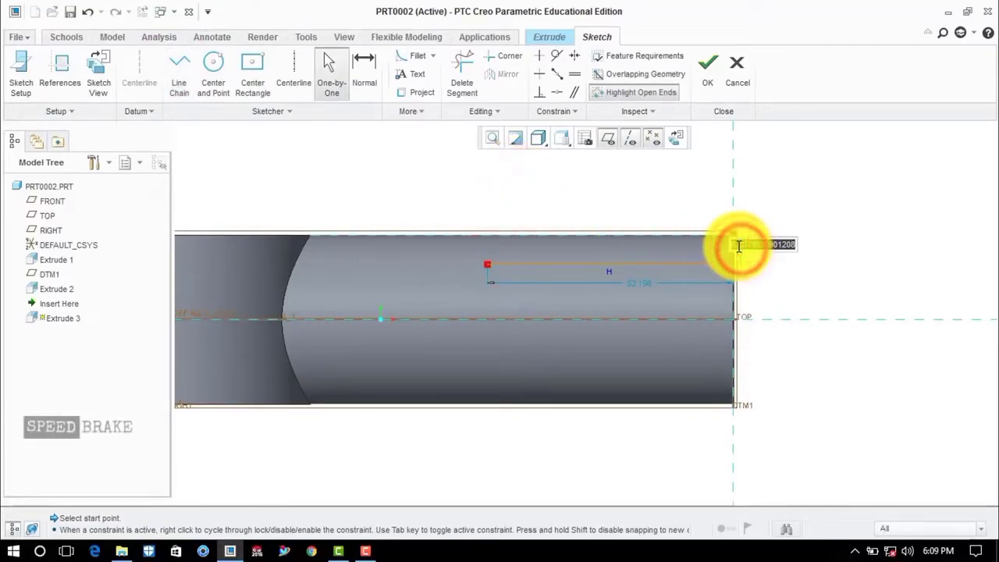
{"action": "left_click_drag", "start_coordinate": [738, 247], "coordinate": [739, 244]}
{"action": "left_click", "coordinate": [790, 220]}
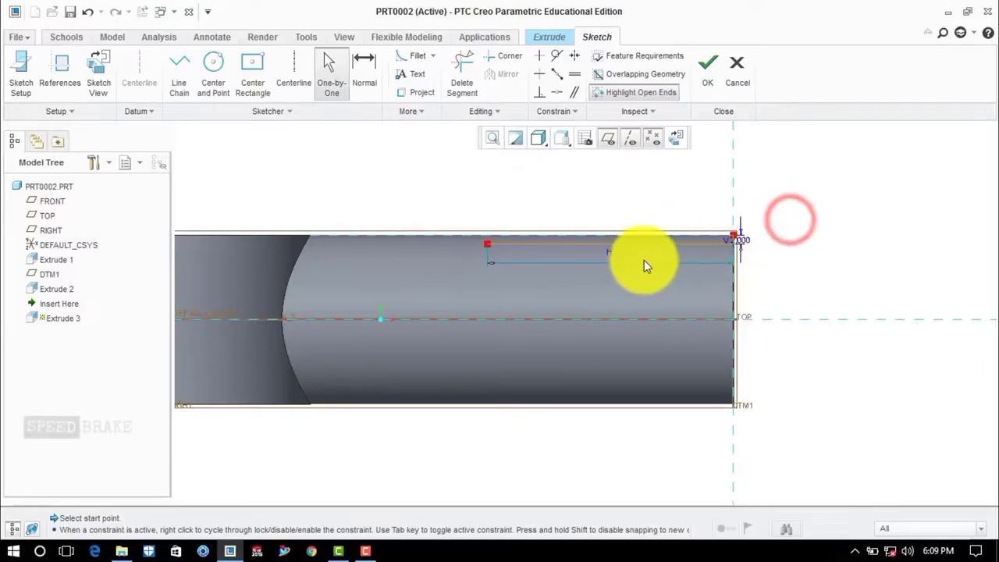
{"action": "double_click", "coordinate": [644, 263]}
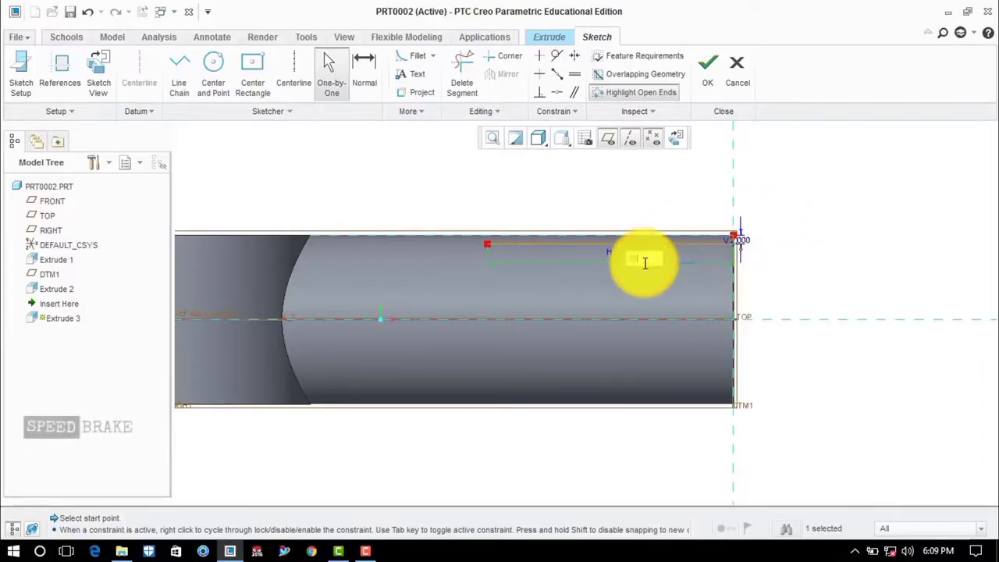
{"action": "left_click", "coordinate": [816, 210]}
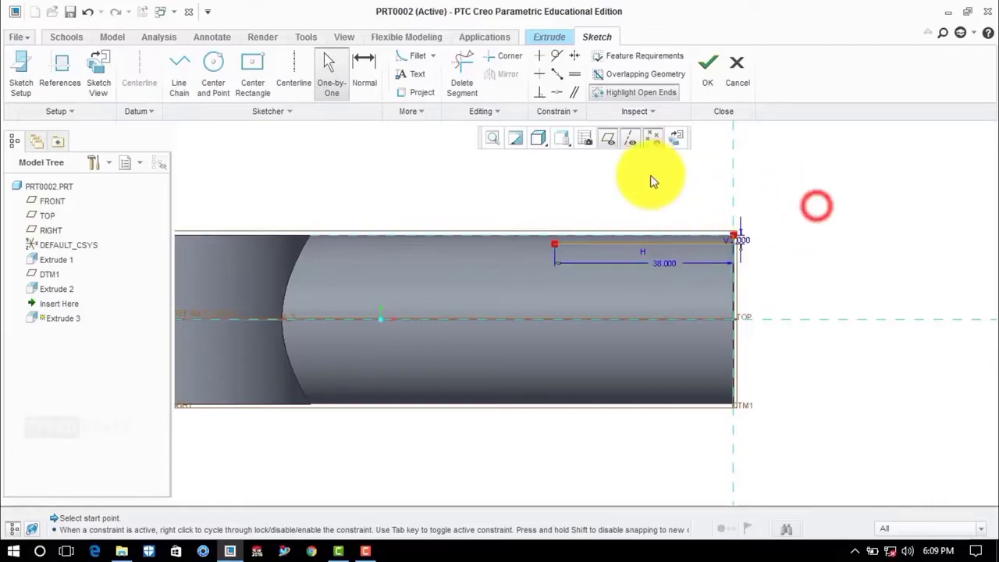
Sketch a circle about 20 mm in diameter above the shank, centred near the free end of the horizontal line.
{"action": "scroll", "coordinate": [615, 181], "scroll_direction": "up", "scroll_amount": 2}
{"action": "scroll", "coordinate": [568, 174], "scroll_direction": "up", "scroll_amount": 1}
{"action": "middle_click_drag", "start_coordinate": [559, 211], "coordinate": [551, 286], "text": "shift"}
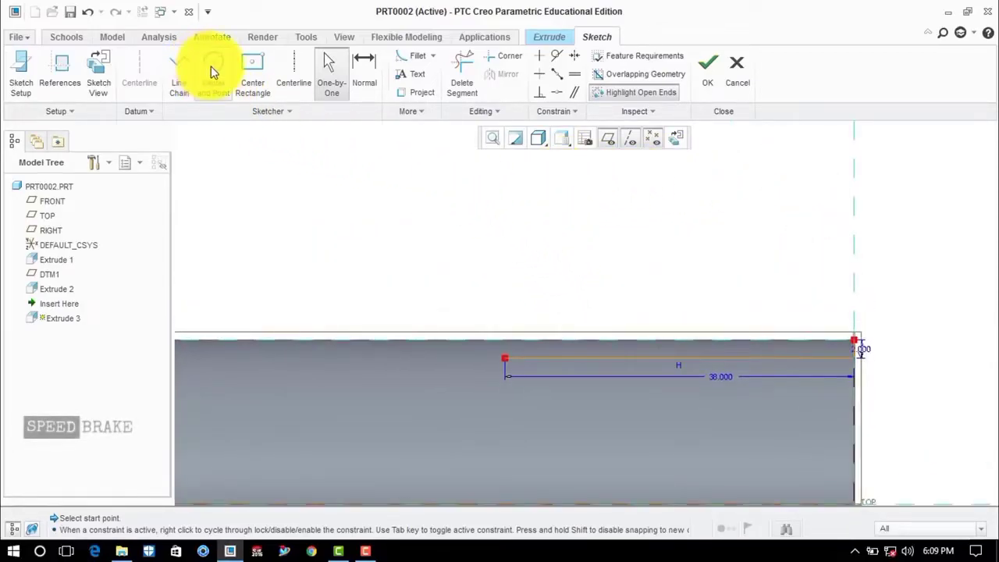
{"action": "left_click", "coordinate": [212, 69]}
{"action": "left_click", "coordinate": [498, 212]}
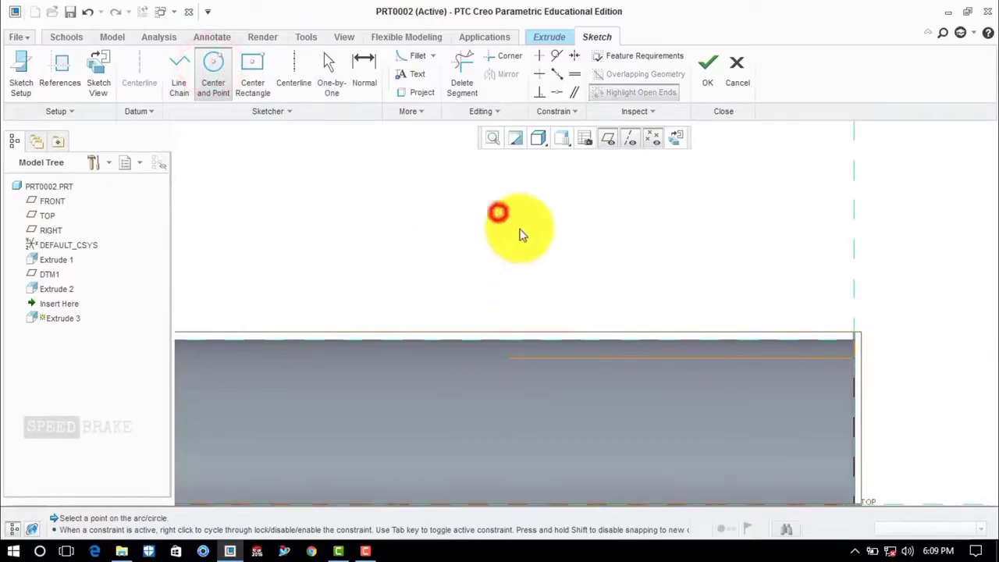
{"action": "left_click", "coordinate": [562, 275]}
{"action": "middle_click", "coordinate": [612, 234]}
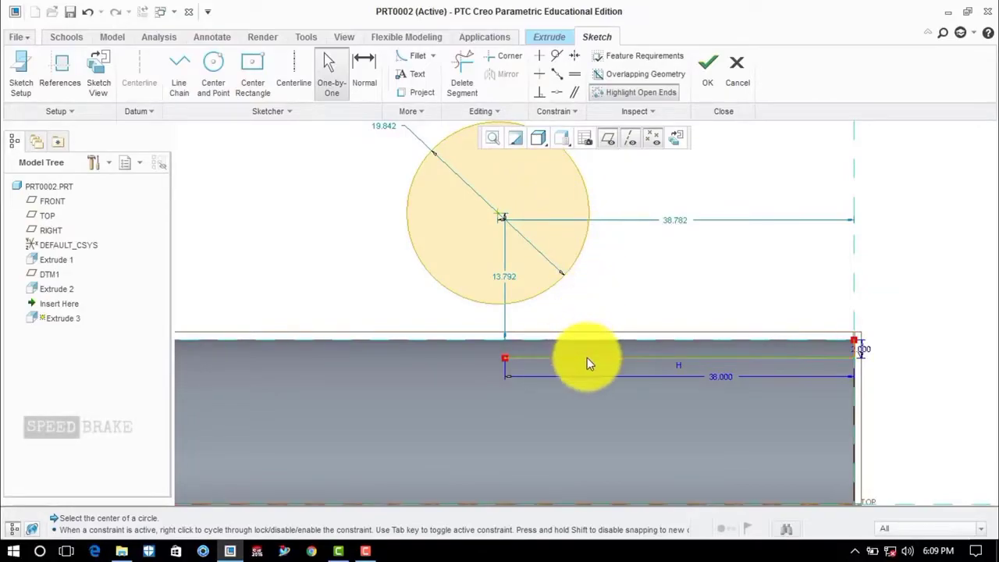
Make the circle tangent to the 38 mm horizontal line.
{"action": "left_click", "coordinate": [557, 57]}
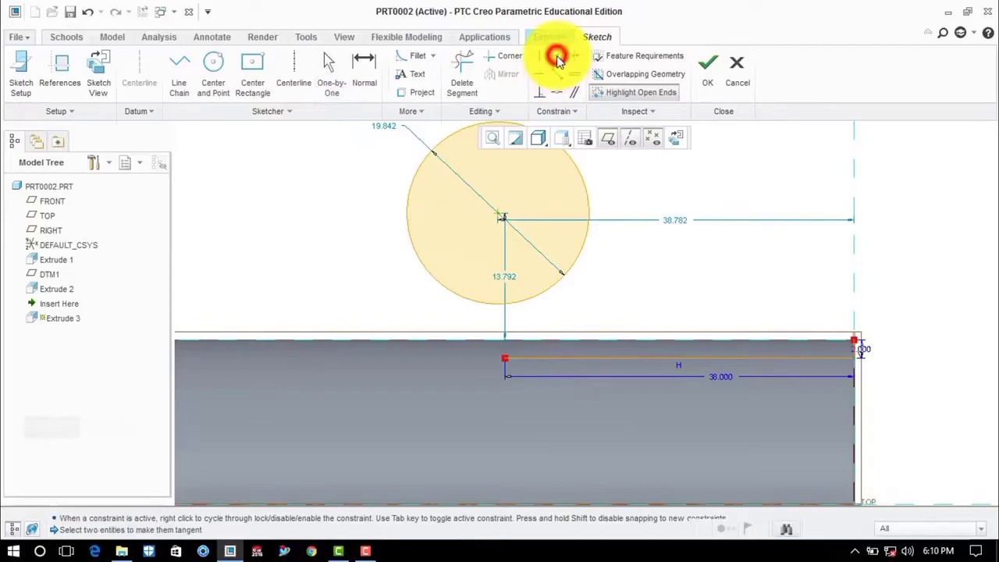
{"action": "left_click", "coordinate": [588, 184]}
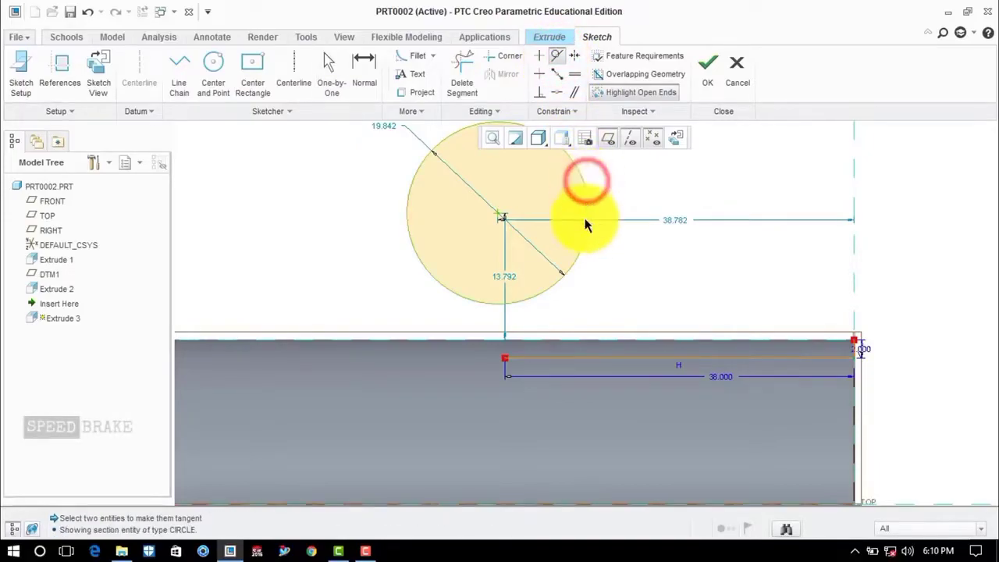
{"action": "left_click", "coordinate": [529, 361]}
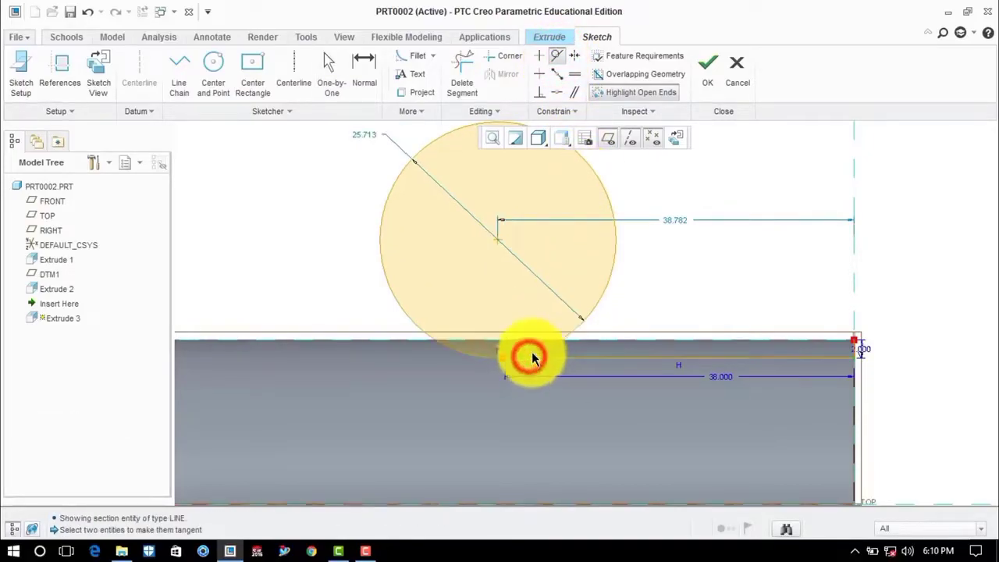
{"action": "middle_click", "coordinate": [673, 268]}
{"action": "middle_click", "coordinate": [672, 266]}
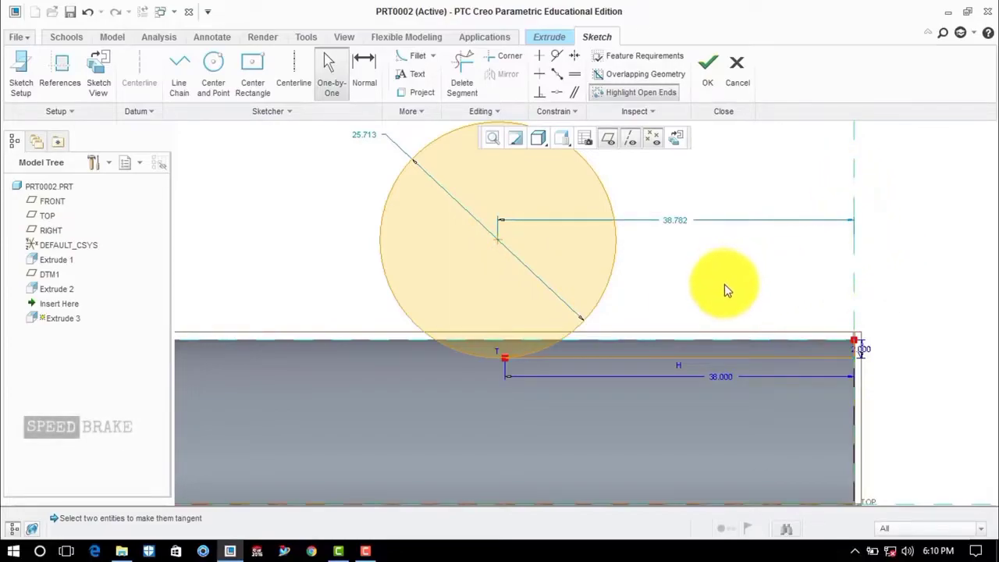
Set the horizontal distance from the circle's centre to DTM1 to 38 mm.
{"action": "double_click", "coordinate": [677, 218]}
{"action": "type", "text": "38"}
{"action": "key", "text": "Return"}
{"action": "left_click", "coordinate": [769, 168]}
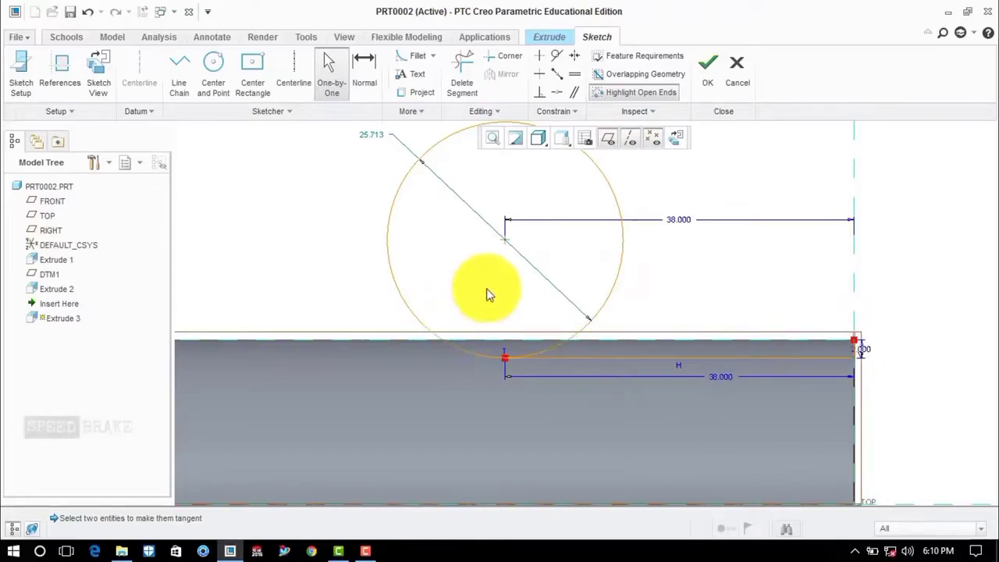
Sketch a horizontal line along the shank's upper edge from its corner on DTM1 to the far side of the circle.
{"action": "left_click", "coordinate": [189, 64]}
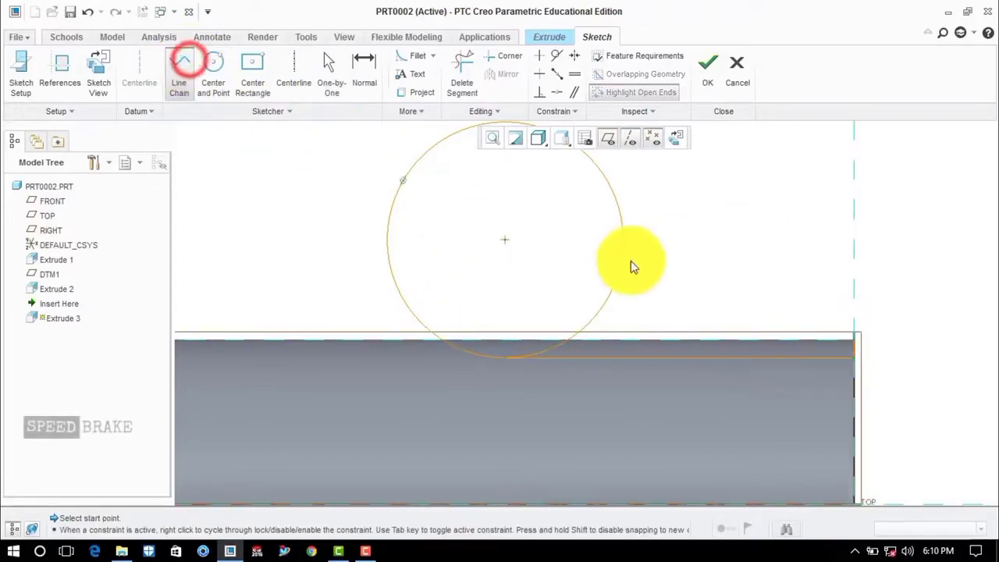
{"action": "left_click", "coordinate": [851, 341]}
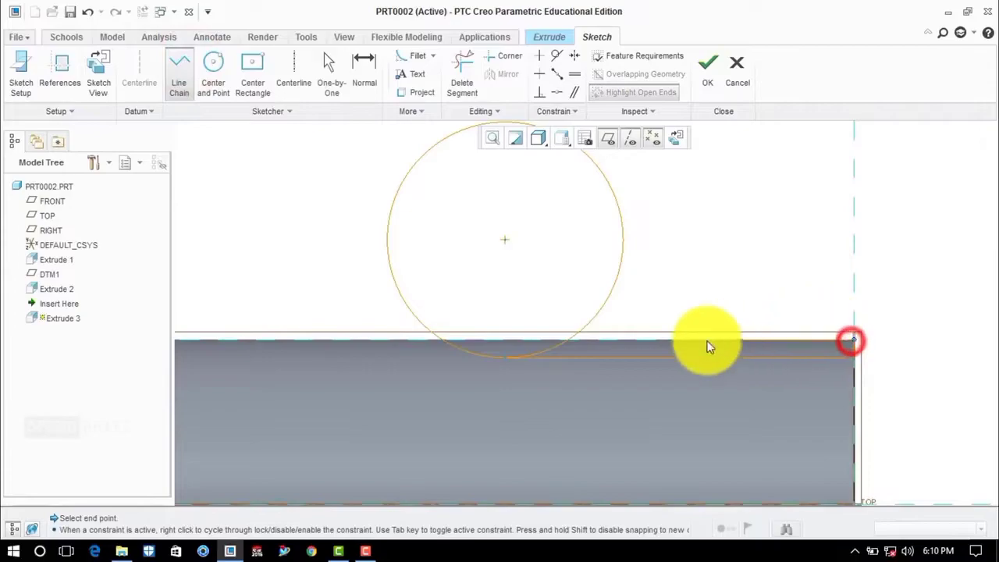
{"action": "left_click", "coordinate": [446, 341]}
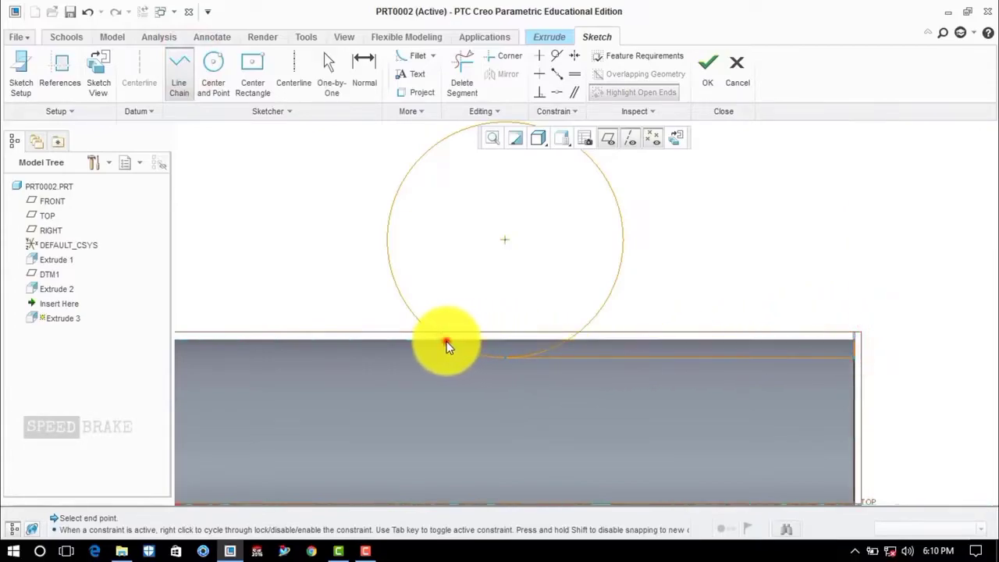
{"action": "middle_click", "coordinate": [456, 263]}
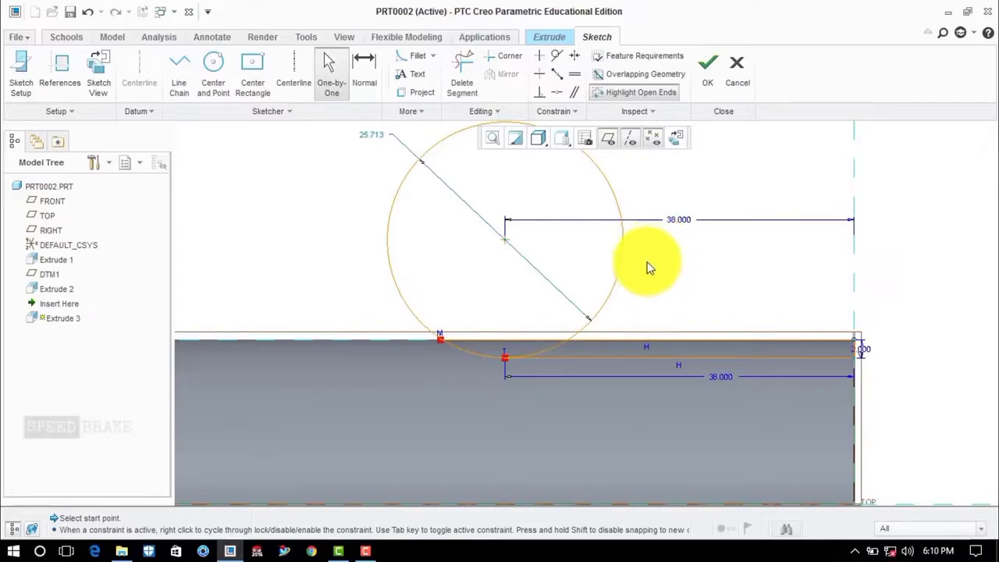
{"action": "scroll", "coordinate": [539, 242], "scroll_direction": "down", "scroll_amount": 1}
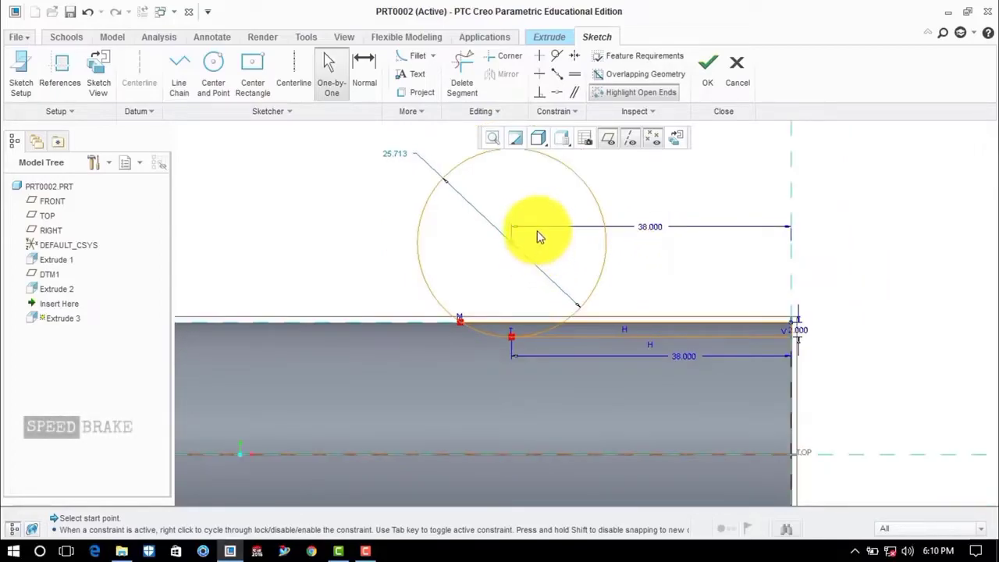
Set the diameter of the sketched circle above the shaft to 30.
{"action": "middle_click_drag", "start_coordinate": [527, 241], "coordinate": [531, 267], "text": "shift"}
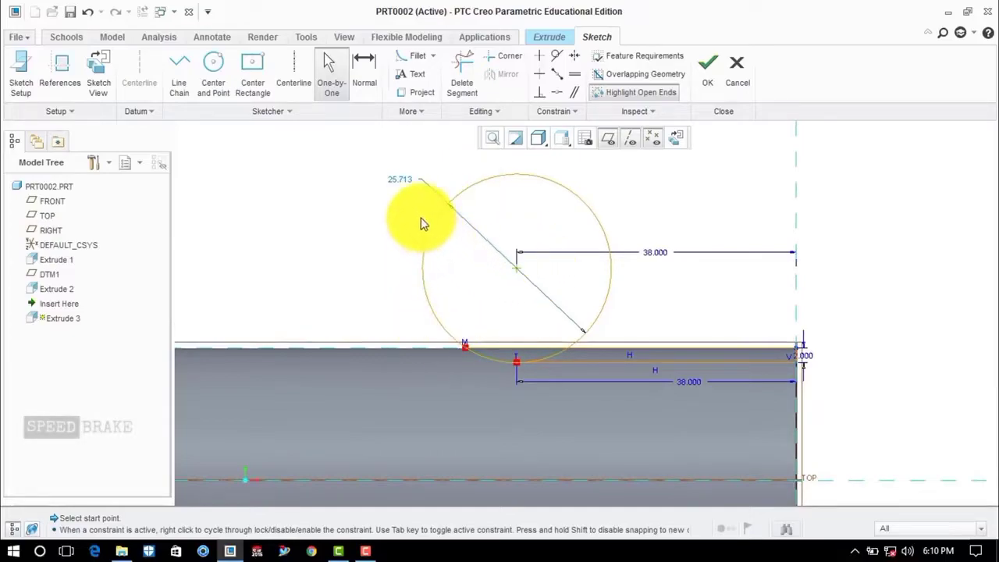
{"action": "double_click", "coordinate": [410, 179]}
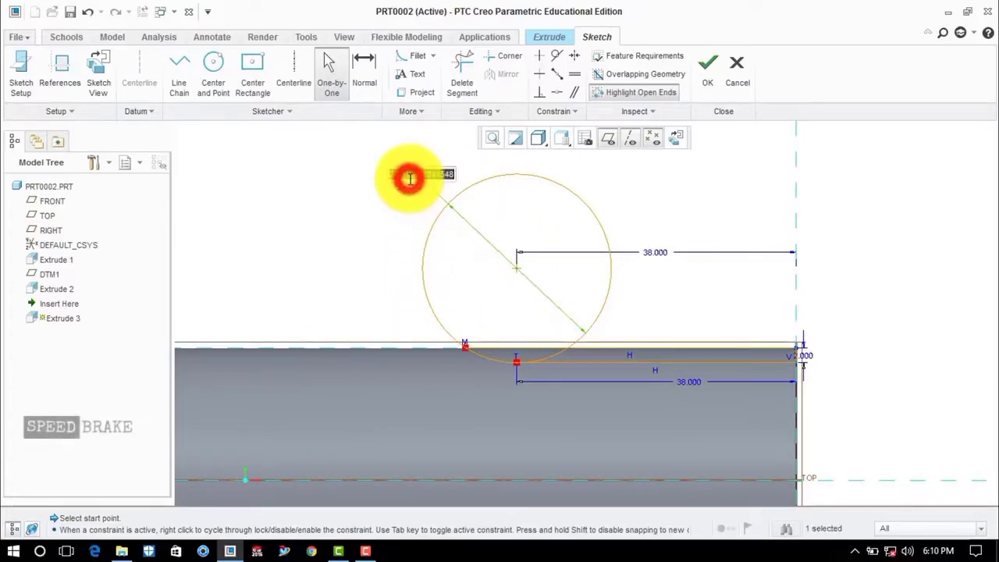
{"action": "type", "text": "30"}
{"action": "key", "text": "Return"}
{"action": "left_click", "coordinate": [351, 194]}
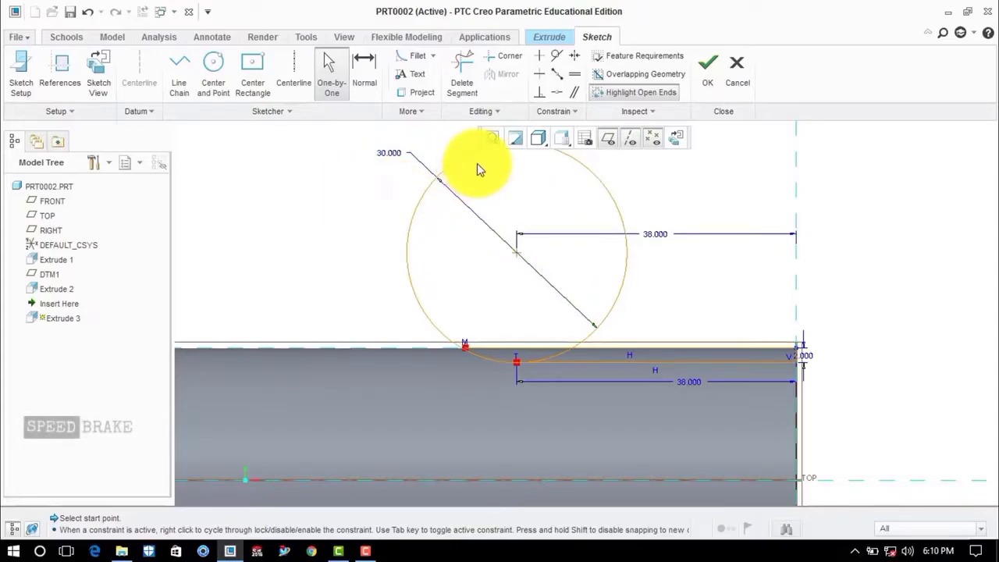
Trim the circle down to the short arc running from the lower horizontal line up to the shaft's upper edge.
{"action": "left_click", "coordinate": [466, 72]}
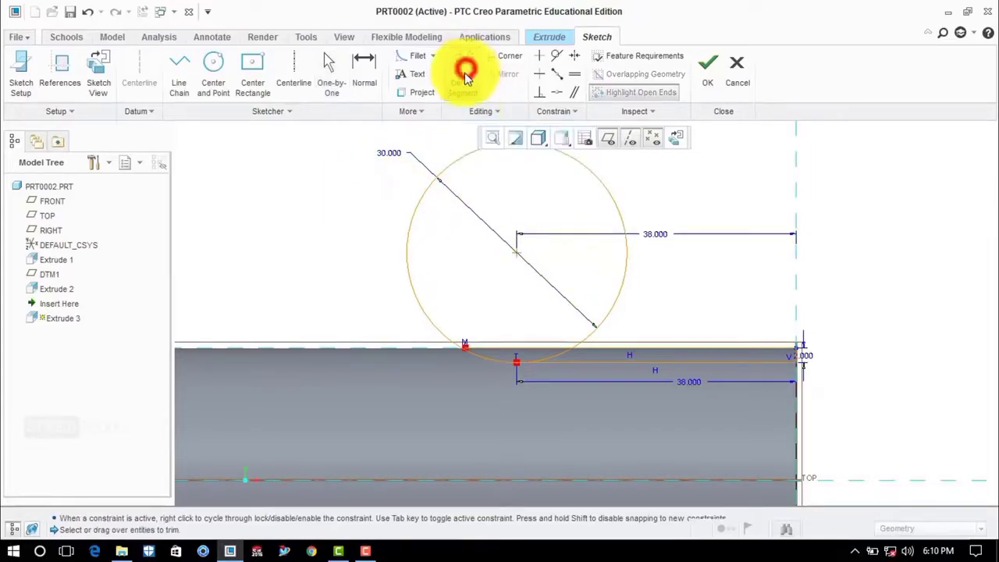
{"action": "left_click", "coordinate": [558, 356]}
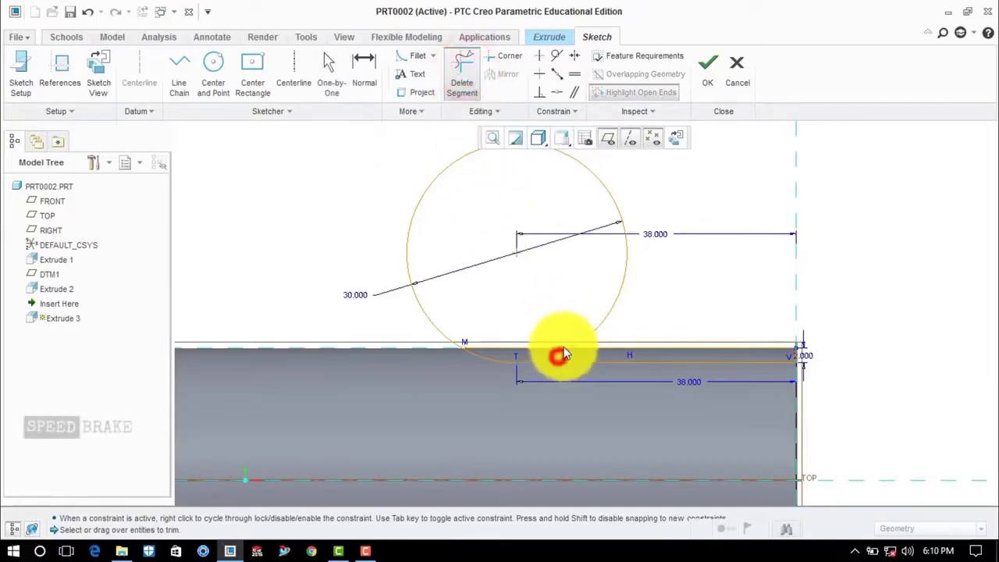
{"action": "left_click", "coordinate": [602, 319]}
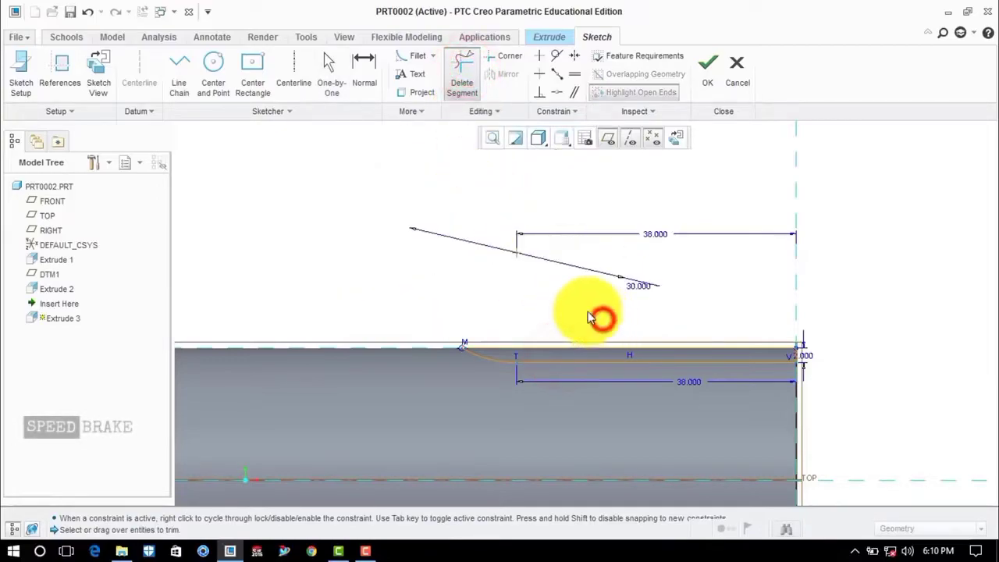
{"action": "middle_click", "coordinate": [429, 285]}
Close the small gap between the arc's end and the upper horizontal line with a line, and finish the sketch.
{"action": "scroll", "coordinate": [468, 343], "scroll_direction": "down", "scroll_amount": 4}
{"action": "scroll", "coordinate": [473, 341], "scroll_direction": "down", "scroll_amount": 3}
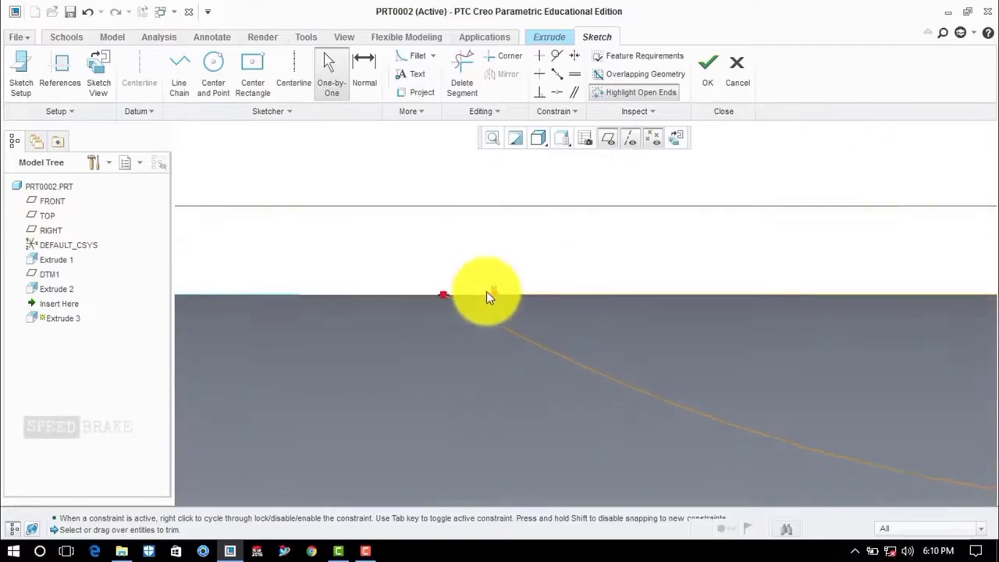
{"action": "left_click", "coordinate": [177, 86]}
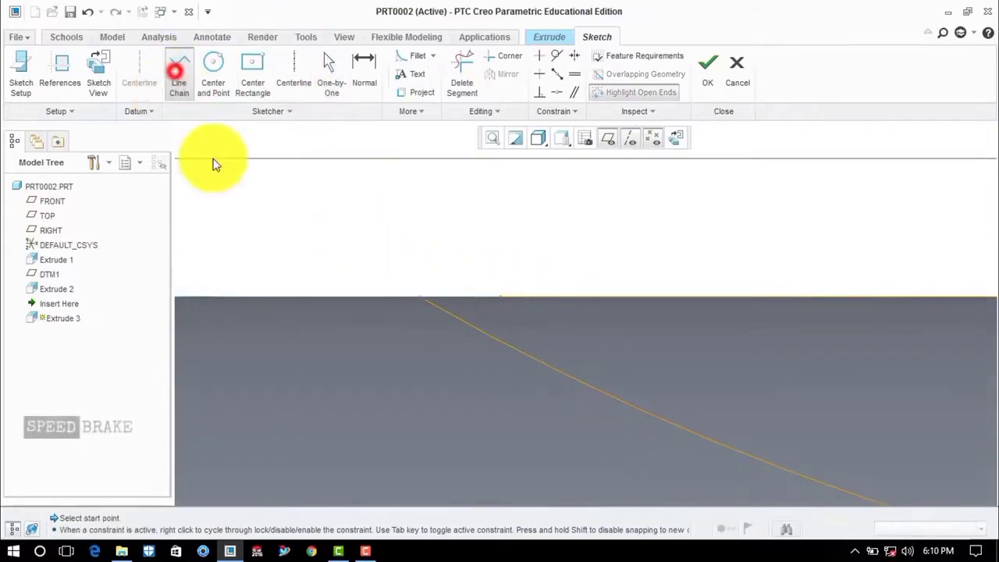
{"action": "left_click", "coordinate": [424, 297]}
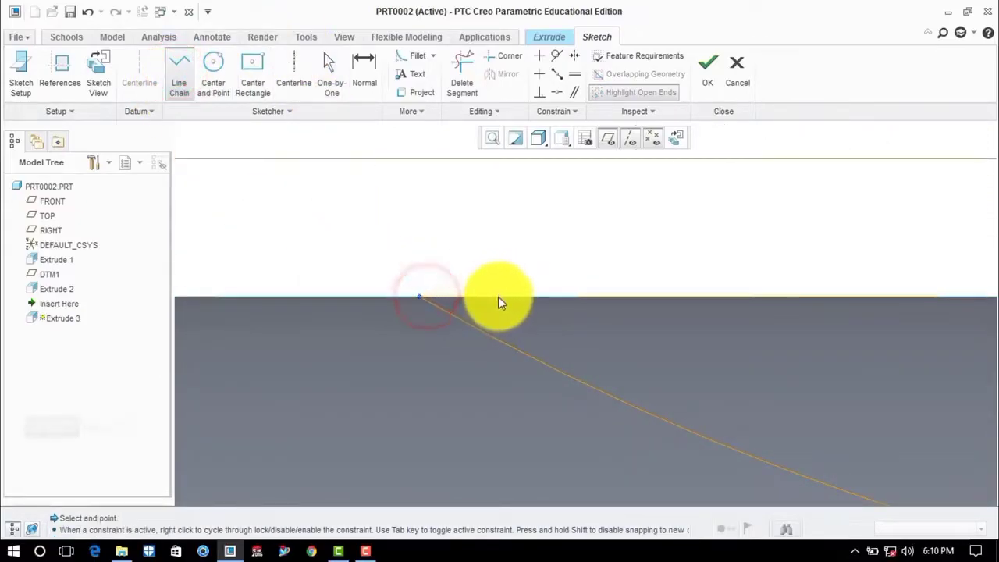
{"action": "left_click", "coordinate": [499, 297]}
{"action": "middle_click", "coordinate": [484, 244]}
{"action": "scroll", "coordinate": [477, 248], "scroll_direction": "up", "scroll_amount": 5}
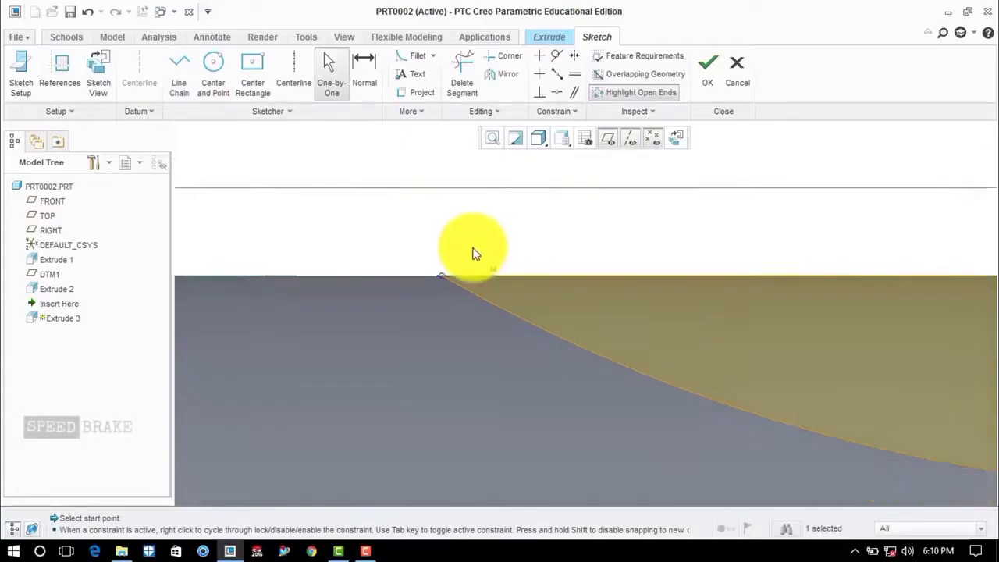
{"action": "scroll", "coordinate": [625, 243], "scroll_direction": "up", "scroll_amount": 2}
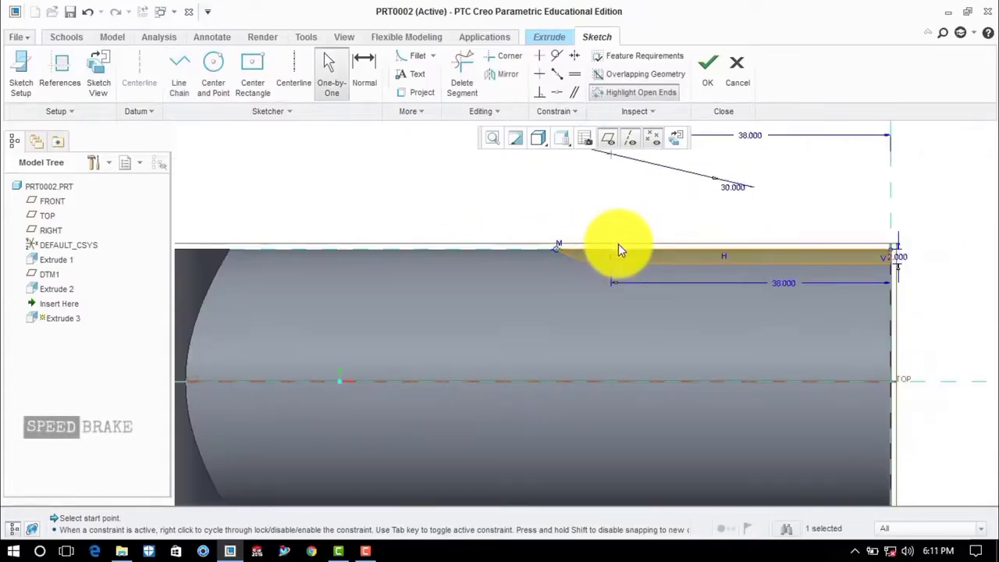
{"action": "scroll", "coordinate": [609, 287], "scroll_direction": "up", "scroll_amount": 3}
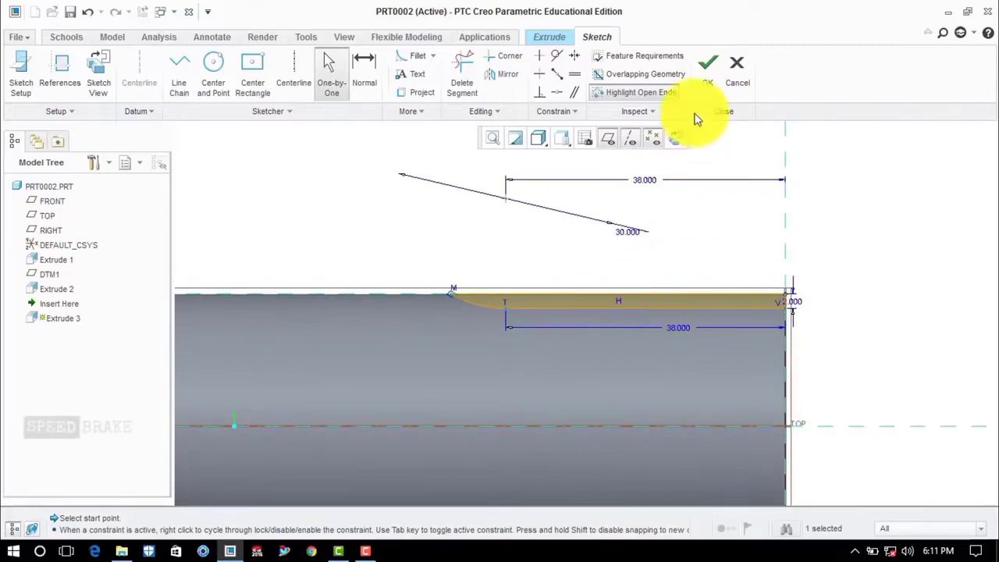
{"action": "left_click", "coordinate": [707, 78]}
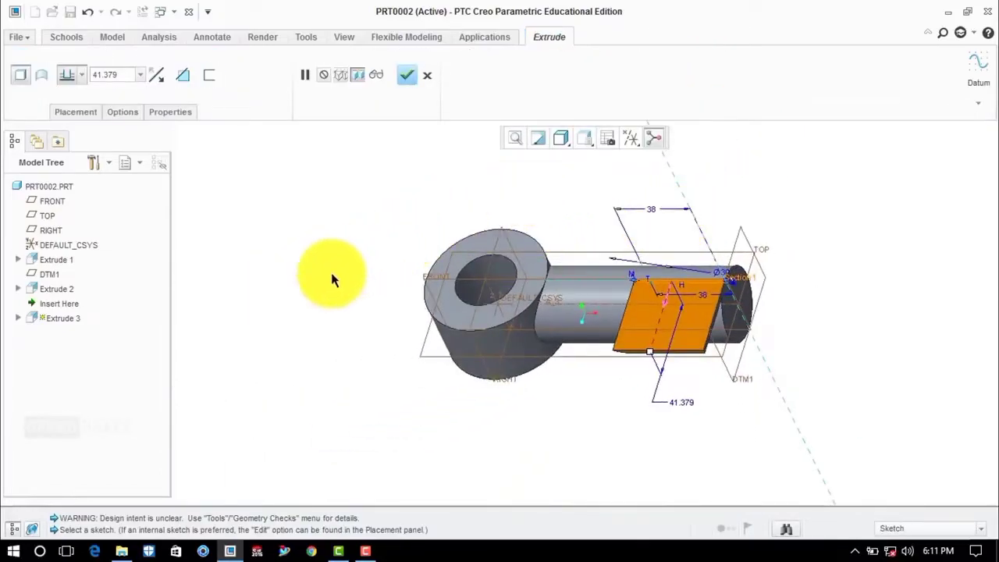
Extrude the closed profile as a material-removing cut, symmetric about the sketch plane with a depth of 41.379.
{"action": "left_click", "coordinate": [83, 79]}
{"action": "left_click", "coordinate": [65, 114]}
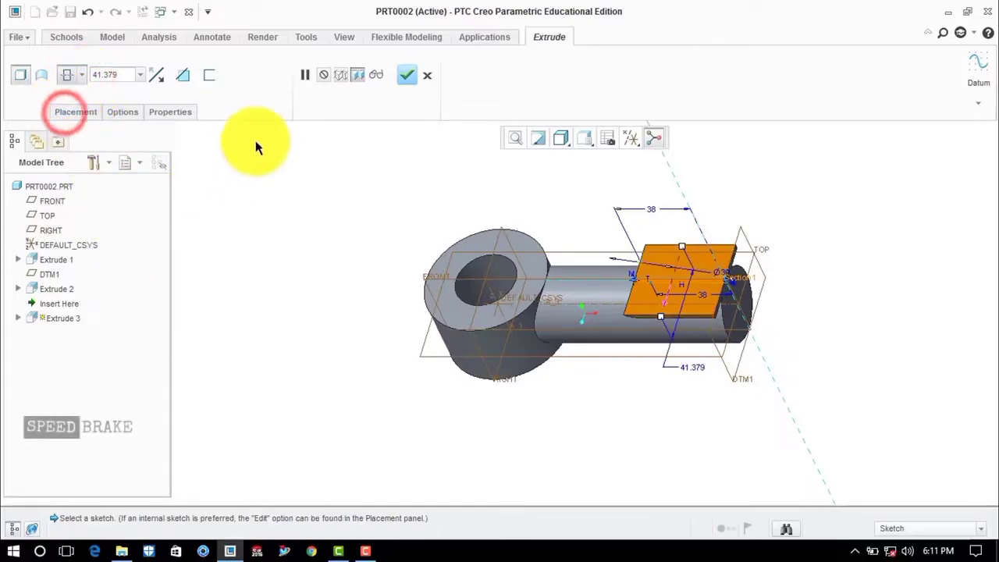
{"action": "left_click", "coordinate": [184, 75]}
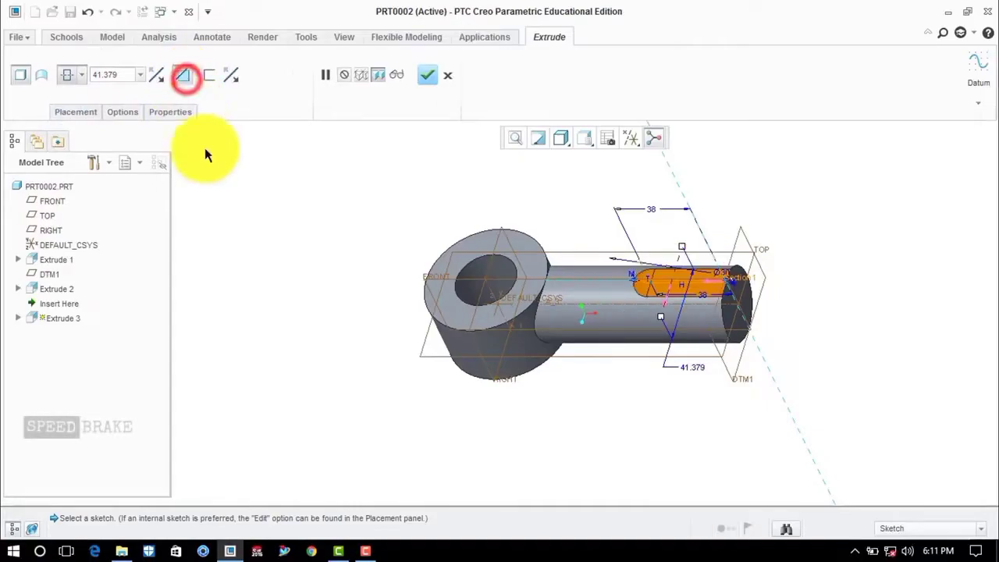
{"action": "left_click", "coordinate": [426, 76]}
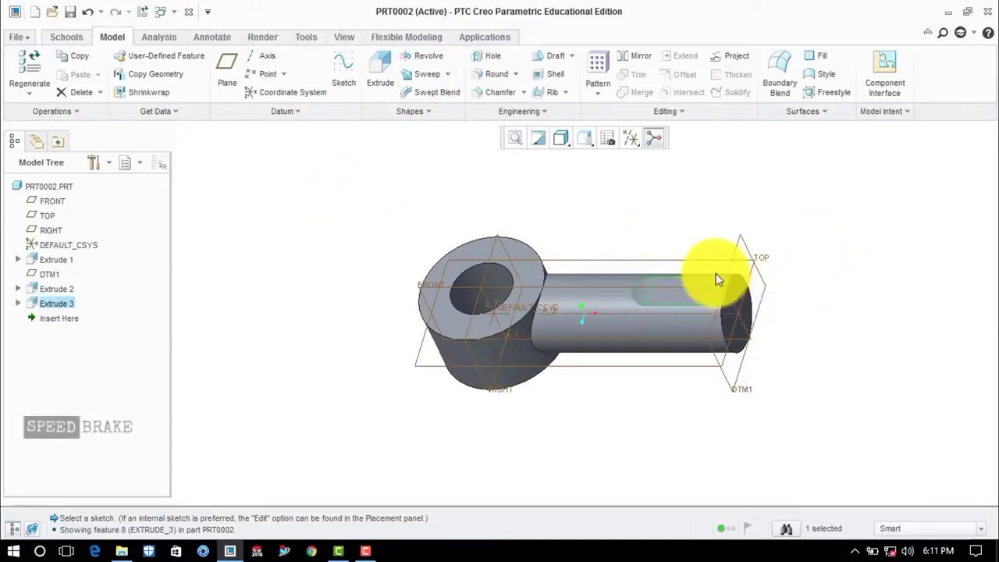
Create an axis pattern of the flat cut about the shaft's centre axis with 6 instances spread over 360 degrees.
{"action": "left_click", "coordinate": [596, 93]}
{"action": "left_click", "coordinate": [609, 111]}
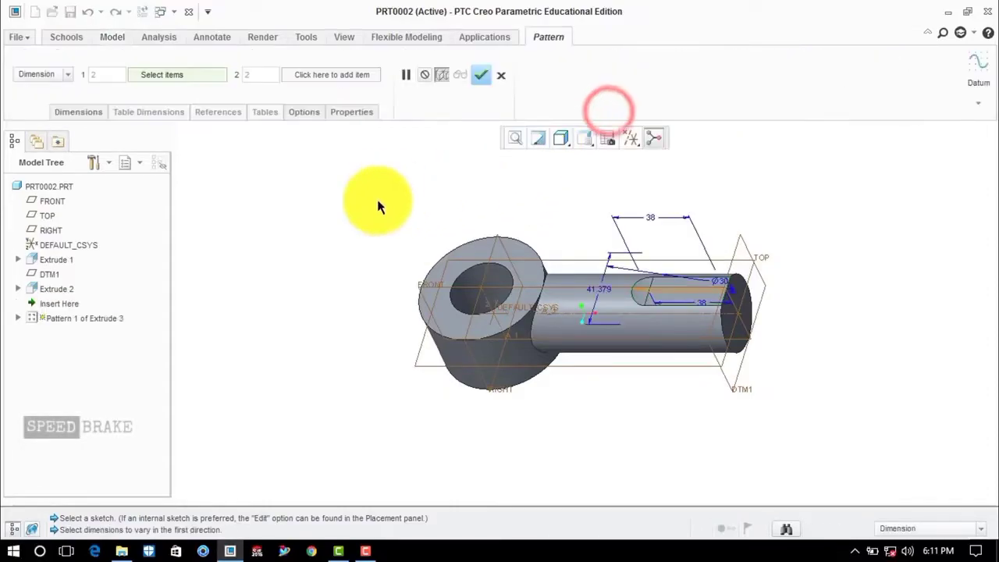
{"action": "left_click", "coordinate": [37, 73]}
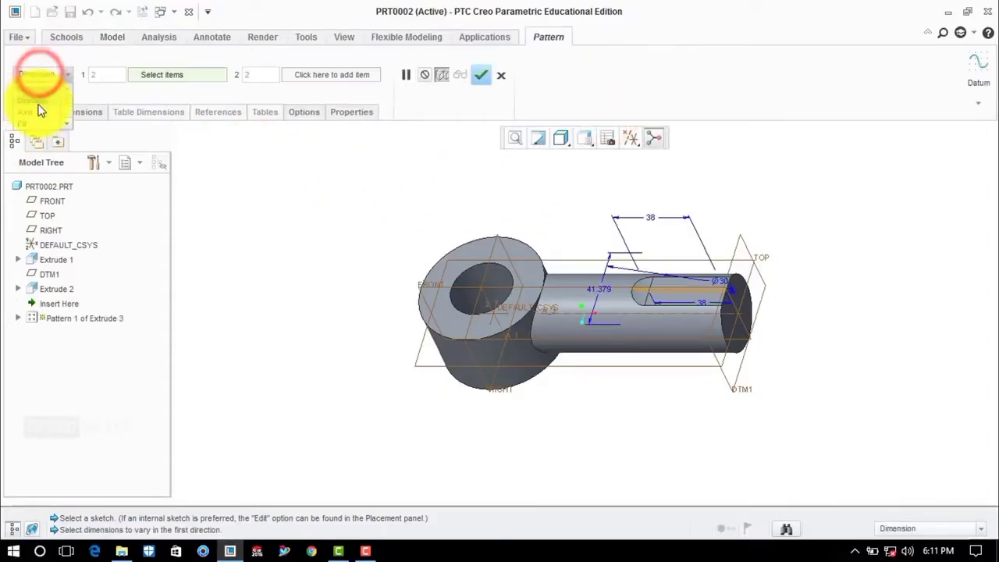
{"action": "left_click", "coordinate": [36, 110]}
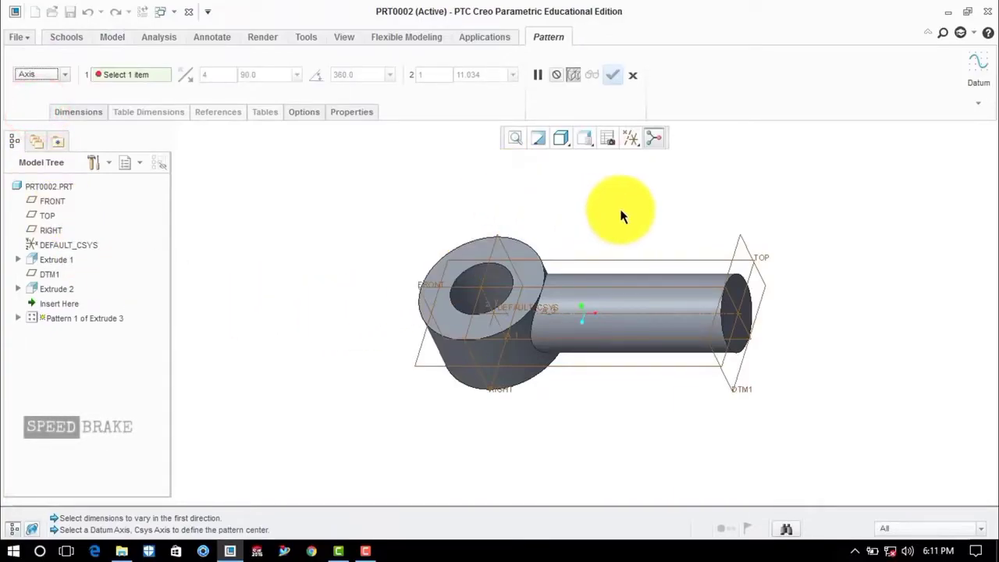
{"action": "left_click", "coordinate": [633, 319]}
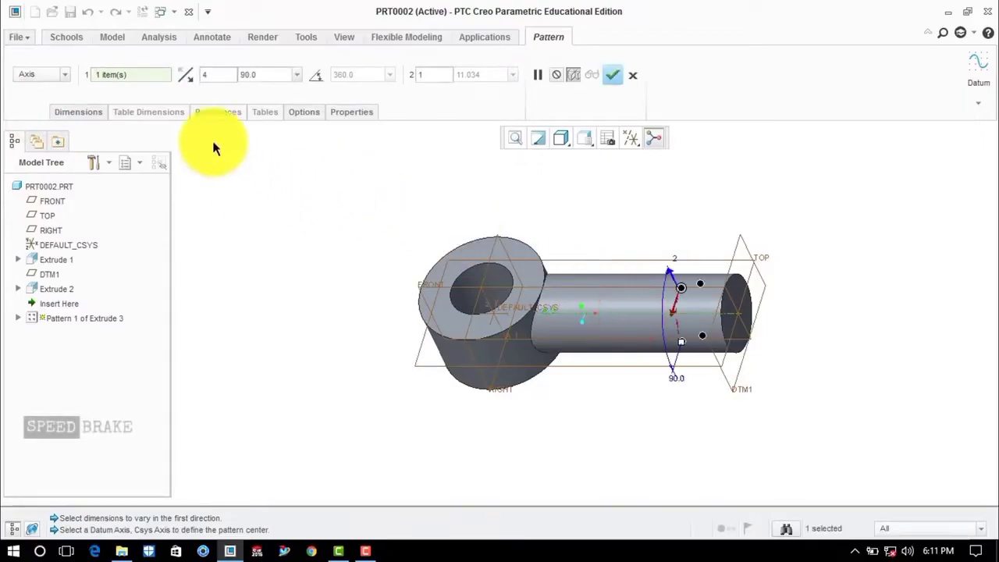
{"action": "double_click", "coordinate": [210, 75]}
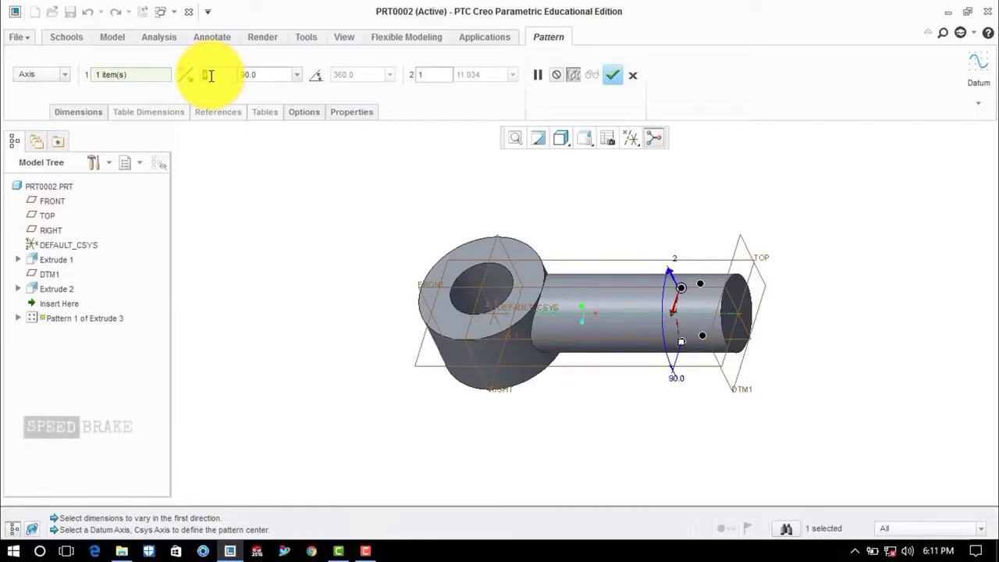
{"action": "type", "text": "6"}
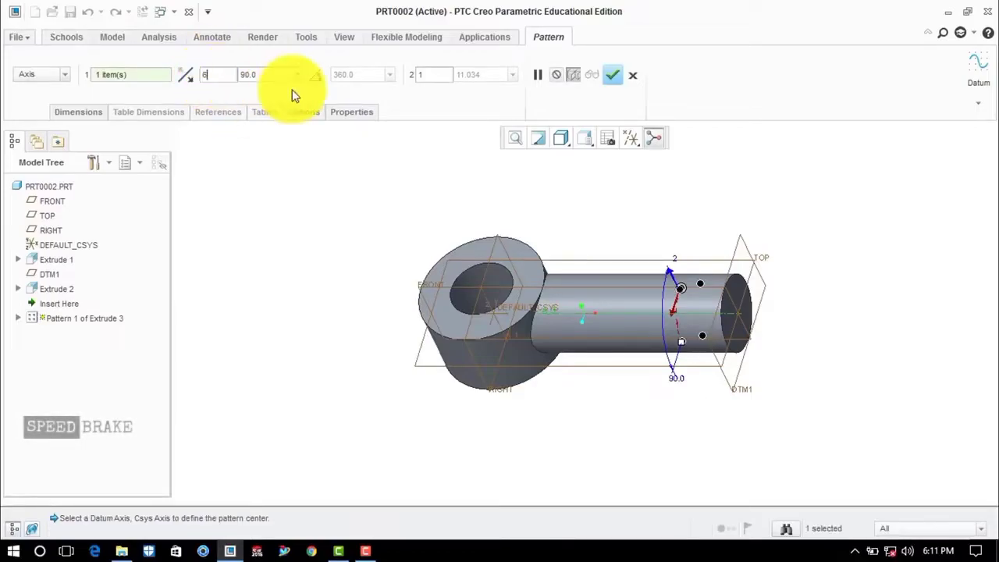
{"action": "left_click", "coordinate": [315, 76]}
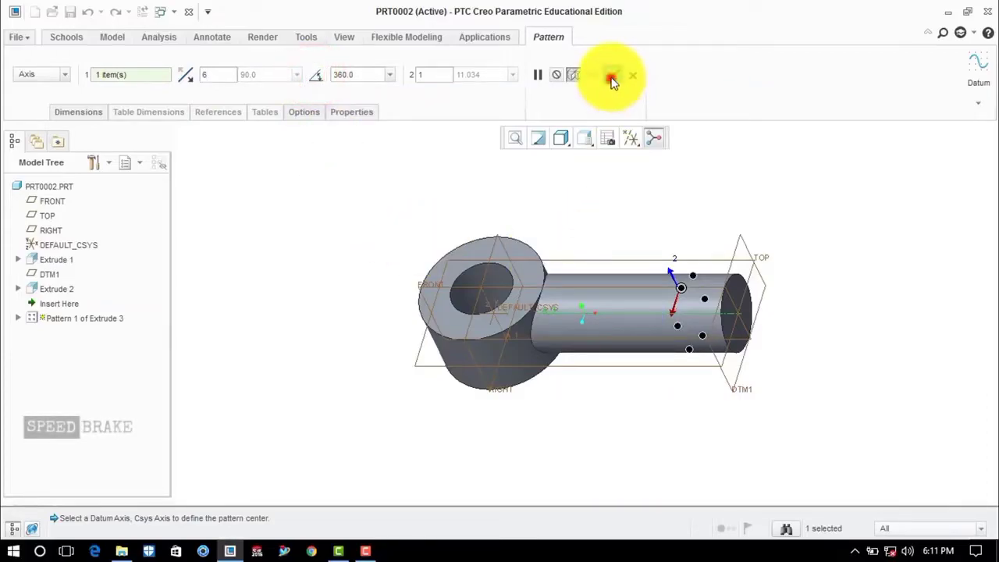
{"action": "left_click", "coordinate": [613, 79]}
{"action": "mouse_move", "coordinate": [701, 224]}
{"action": "middle_mouse_down"}
{"action": "mouse_move", "coordinate": [701, 234]}
{"action": "mouse_move", "coordinate": [778, 203]}
{"action": "mouse_move", "coordinate": [805, 244]}
{"action": "middle_mouse_up"}
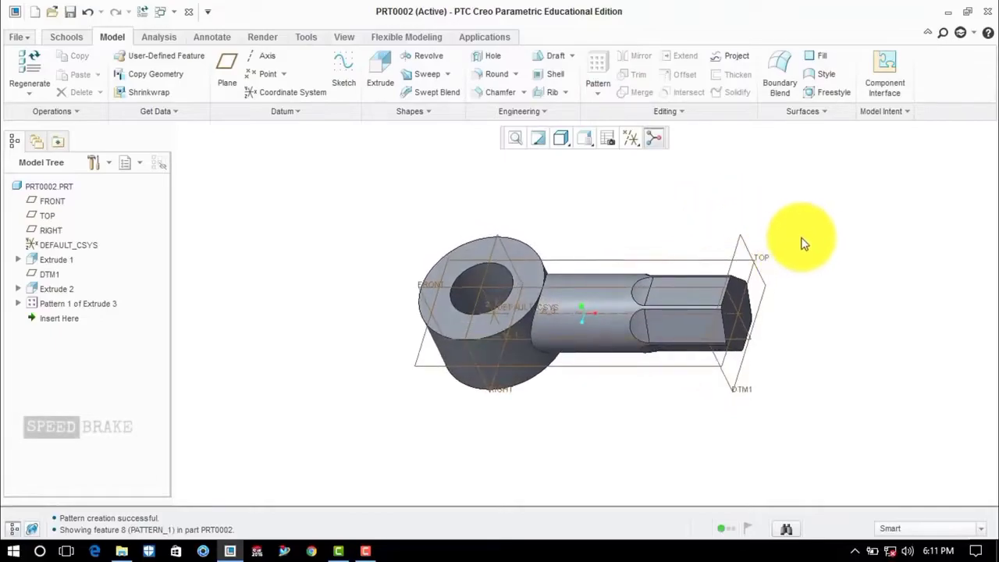
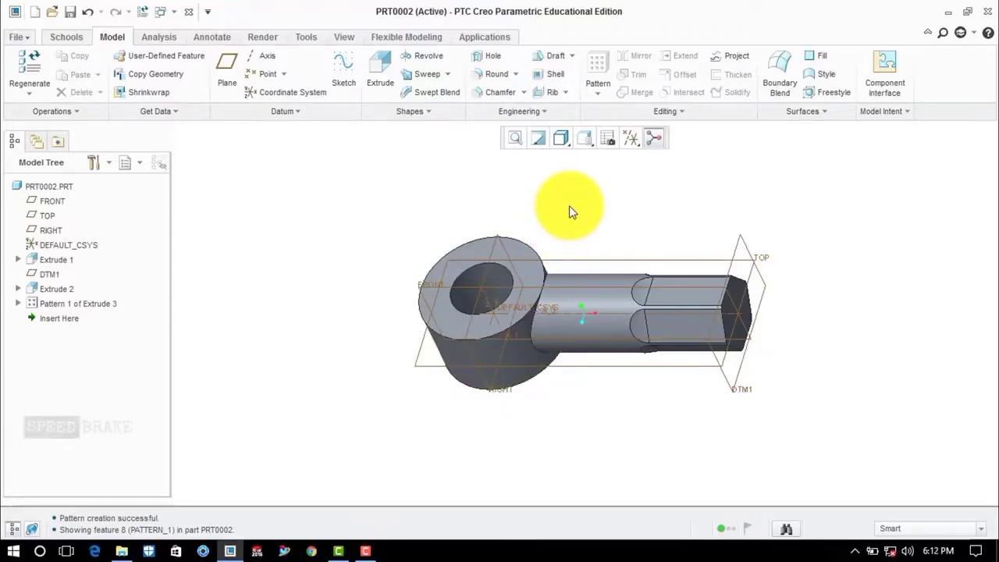
Create a datum plane offset 26 from the RIGHT plane, on the side facing away from the shaft.
{"action": "left_click", "coordinate": [228, 71]}
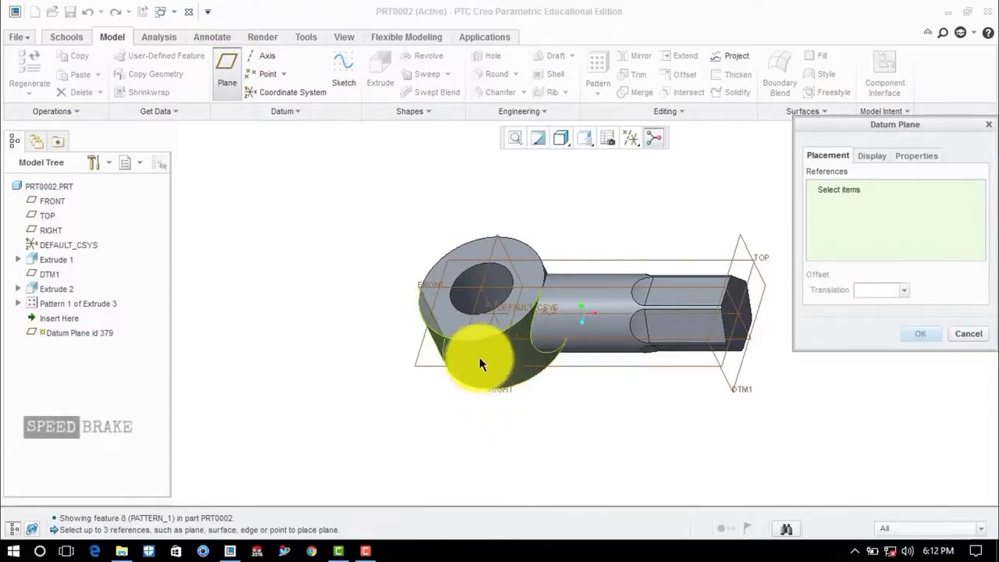
{"action": "left_click", "coordinate": [506, 393]}
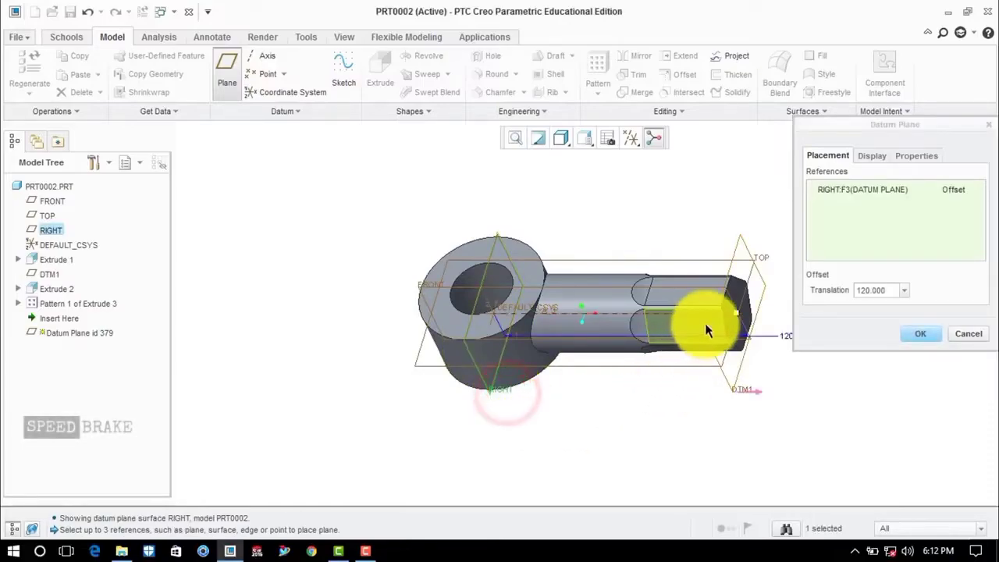
{"action": "left_click_drag", "start_coordinate": [736, 313], "coordinate": [393, 327]}
{"action": "double_click", "coordinate": [884, 290]}
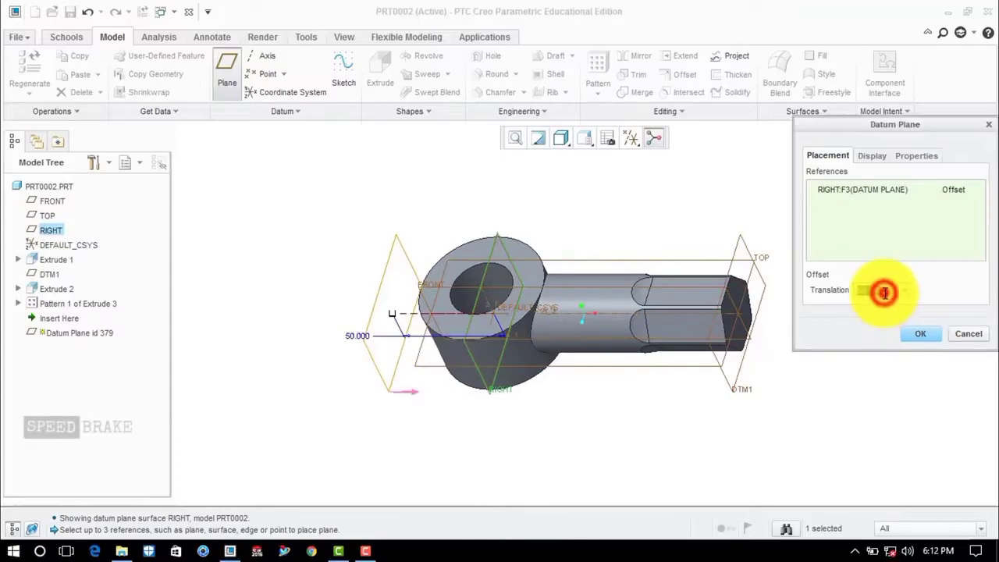
{"action": "key", "text": "BackSpace"}
{"action": "type", "text": "26"}
{"action": "key", "text": "Return"}
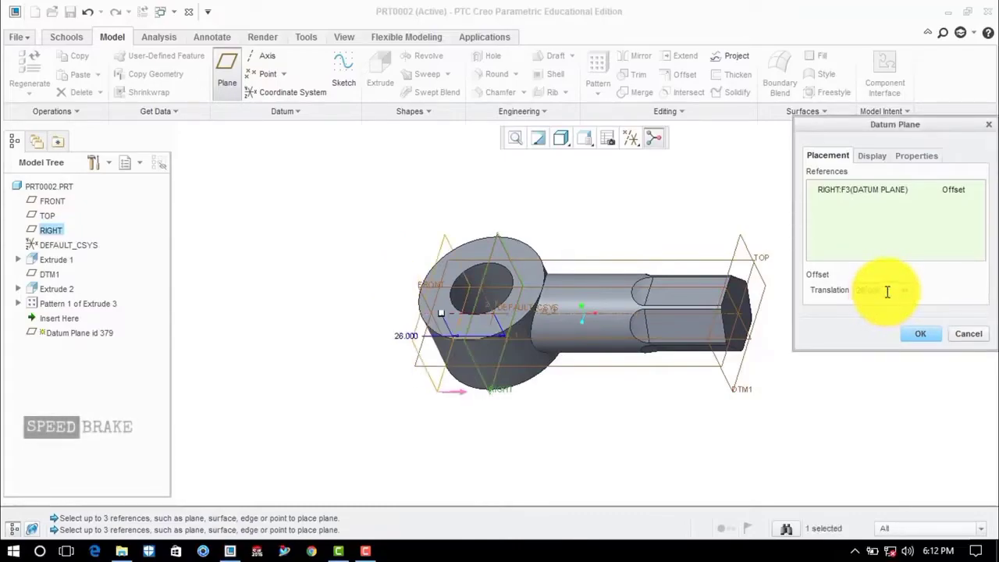
{"action": "left_click", "coordinate": [918, 333]}
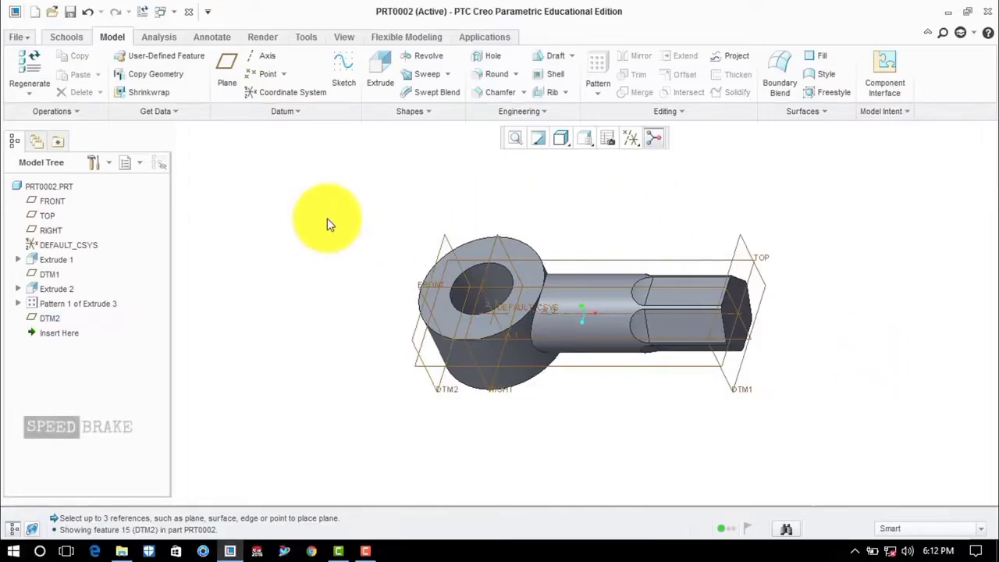
Save a copy of the part as eye_end in the knuckle joint folder and close the part.
{"action": "left_click", "coordinate": [23, 37]}
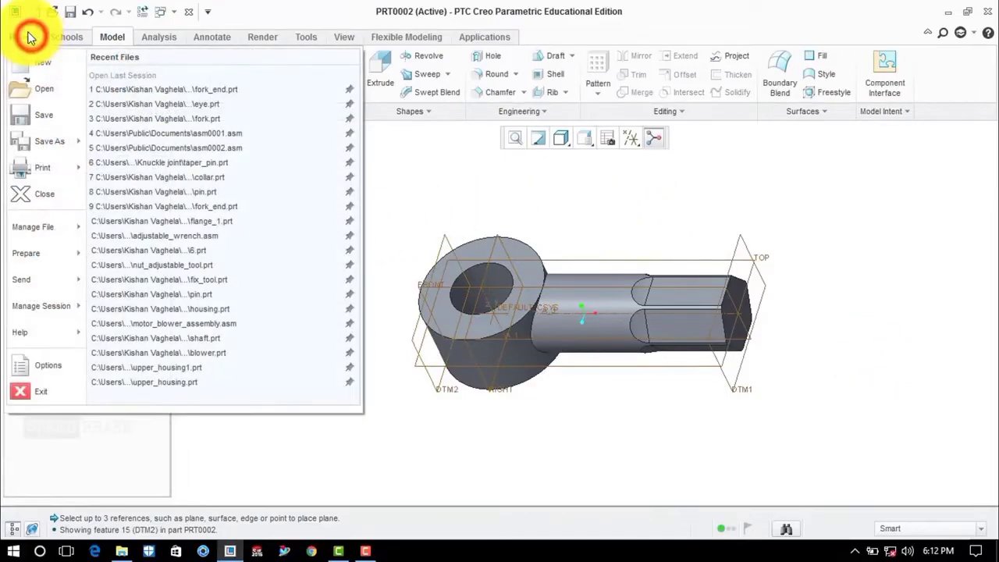
{"action": "left_click", "coordinate": [37, 141]}
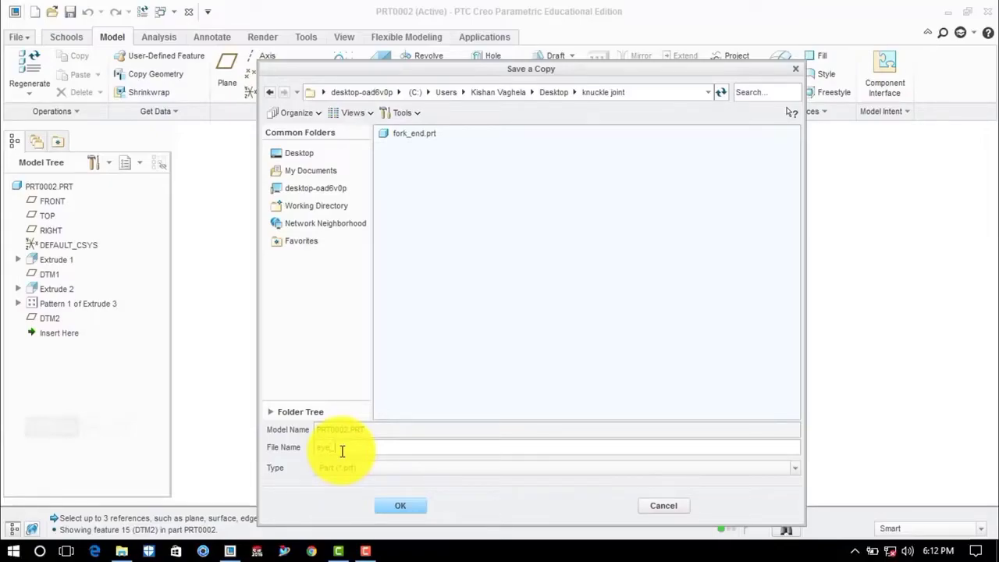
{"action": "left_click", "coordinate": [418, 505]}
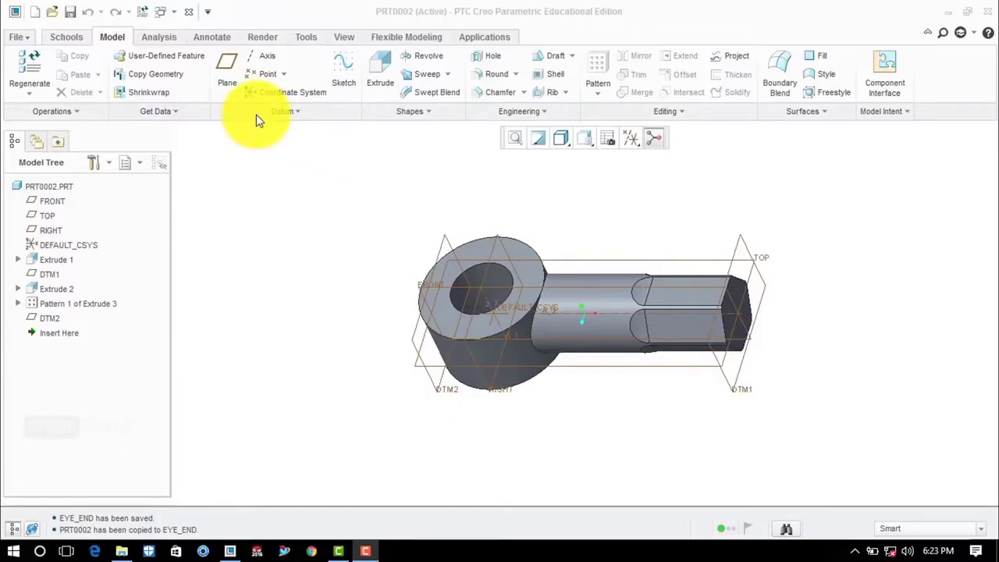
{"action": "left_click", "coordinate": [73, 41]}
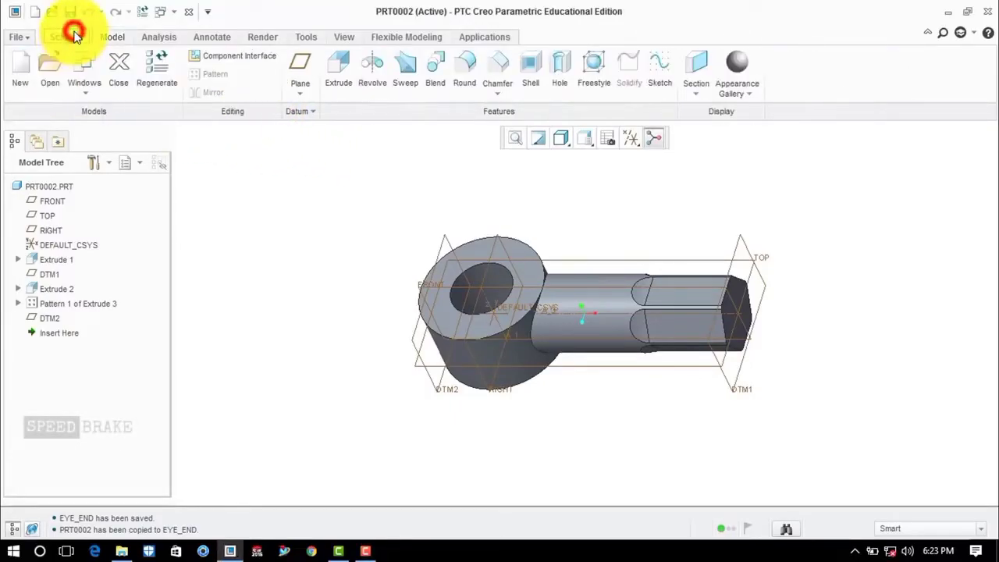
{"action": "left_click", "coordinate": [115, 66]}
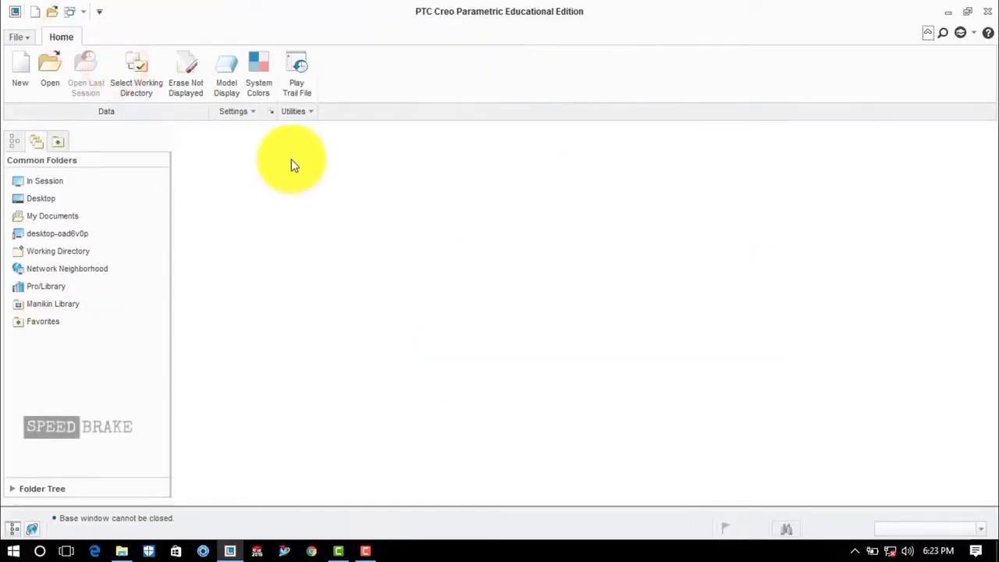
Create a new solid part without the default template, using the solid_start_part_mmks template.
{"action": "left_click", "coordinate": [20, 76]}
{"action": "left_click", "coordinate": [393, 393]}
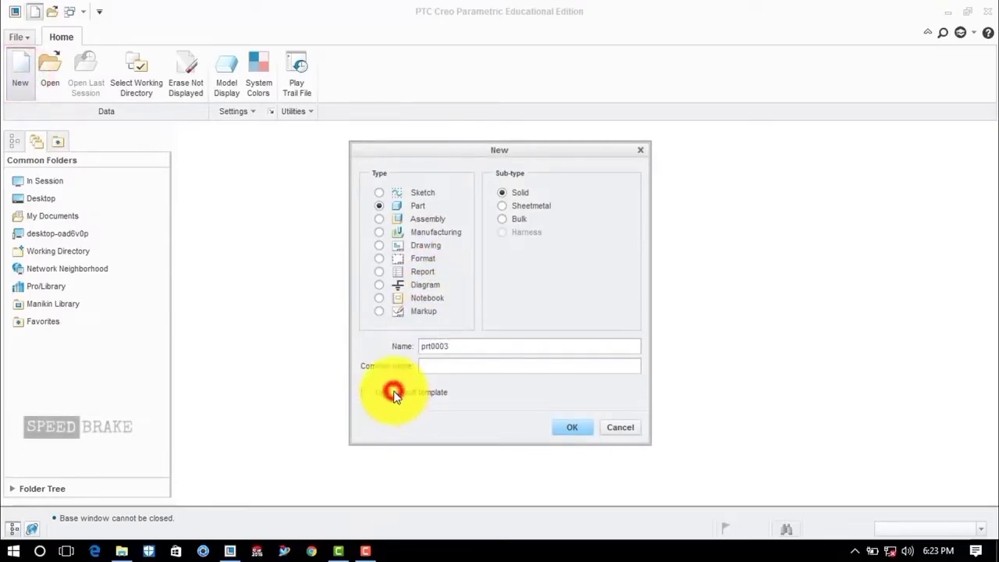
{"action": "left_click", "coordinate": [575, 432]}
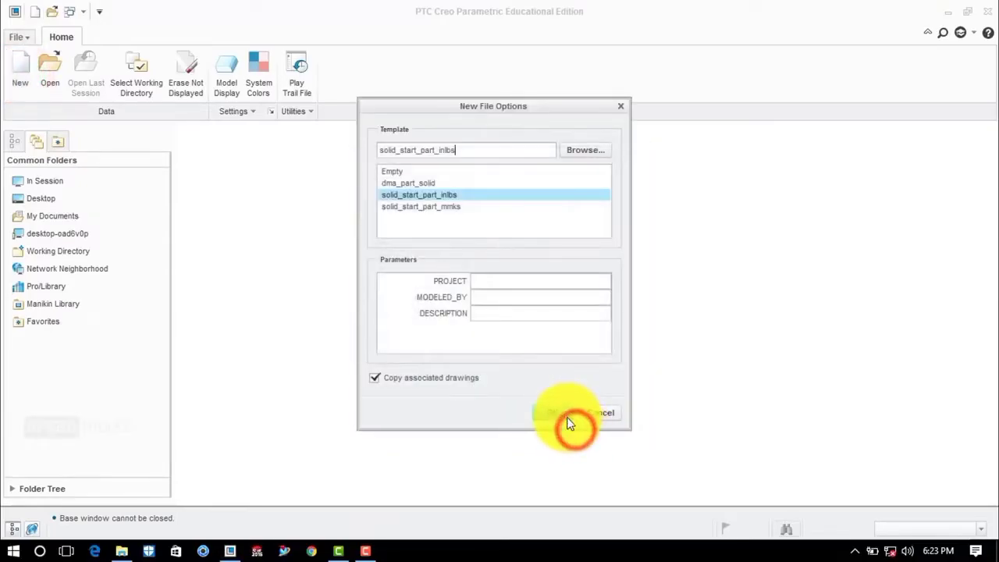
{"action": "left_click", "coordinate": [431, 207]}
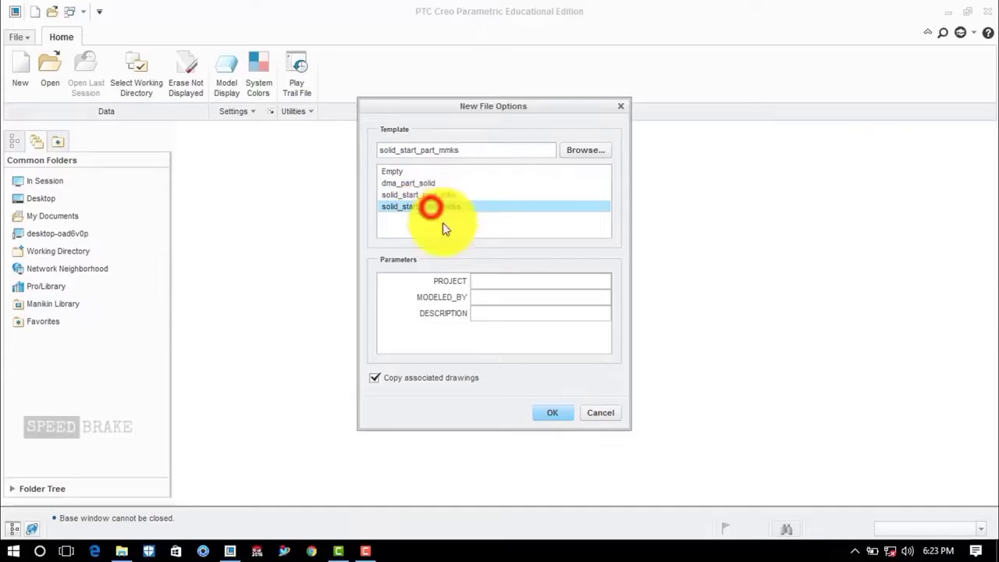
{"action": "left_click", "coordinate": [553, 413]}
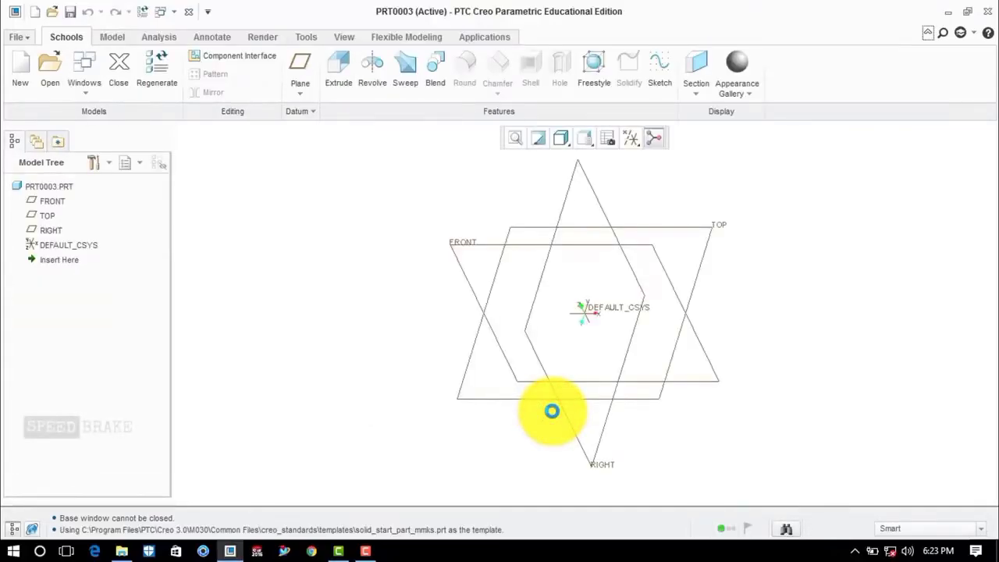
Start an extrude on the TOP plane and sketch a 45 mm diameter circle centred on the origin.
{"action": "left_click", "coordinate": [105, 39]}
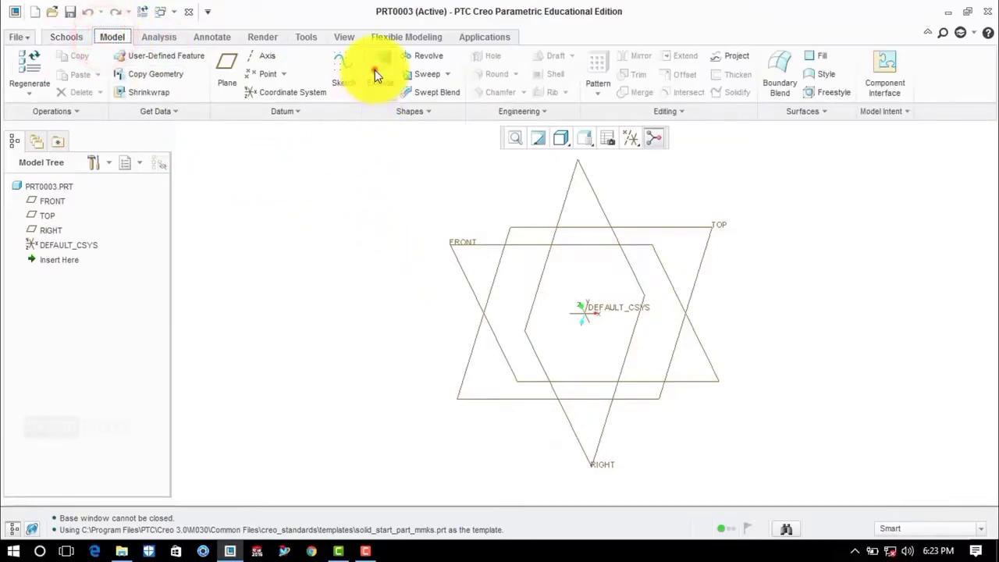
{"action": "left_click", "coordinate": [375, 70]}
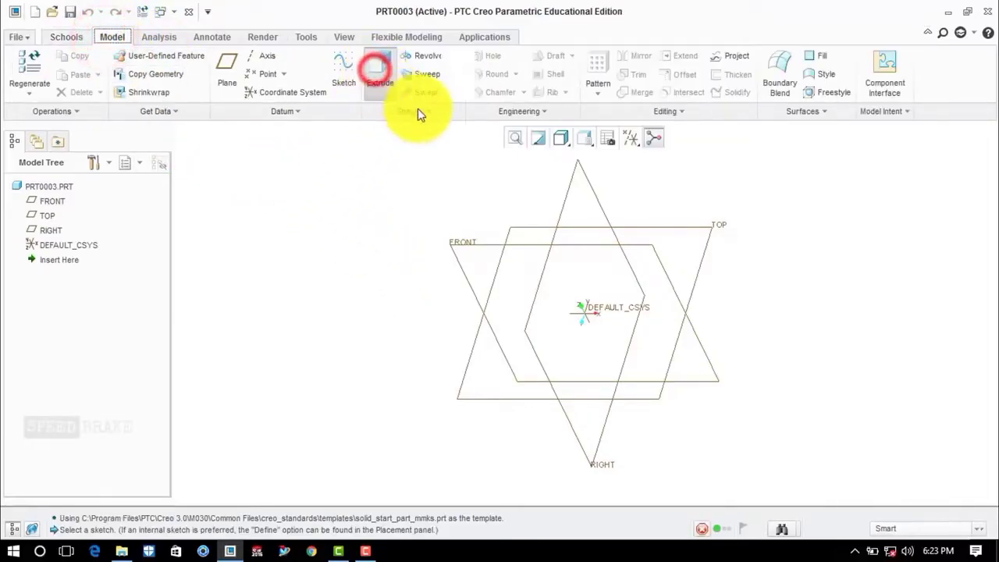
{"action": "left_click", "coordinate": [681, 227]}
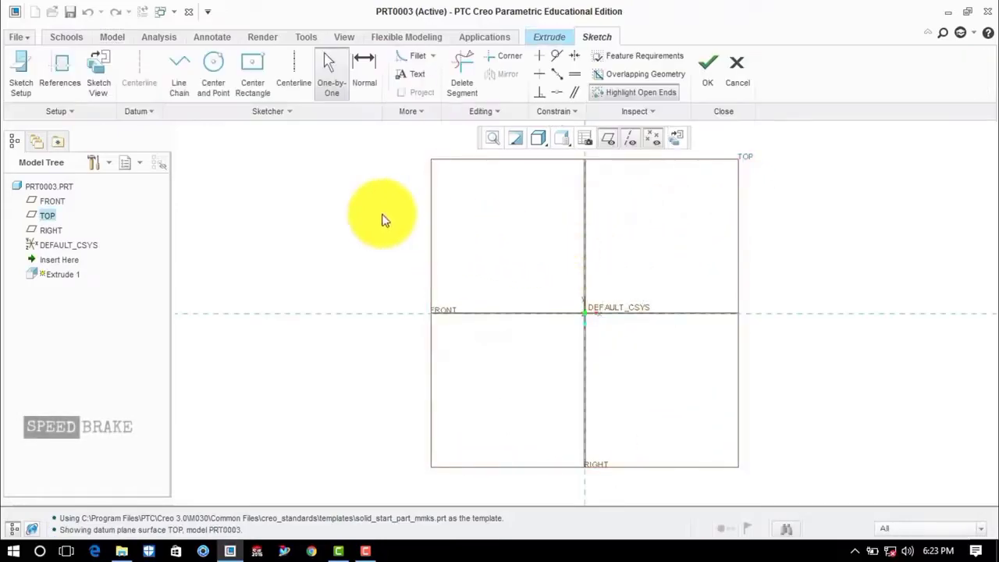
{"action": "left_click", "coordinate": [214, 75]}
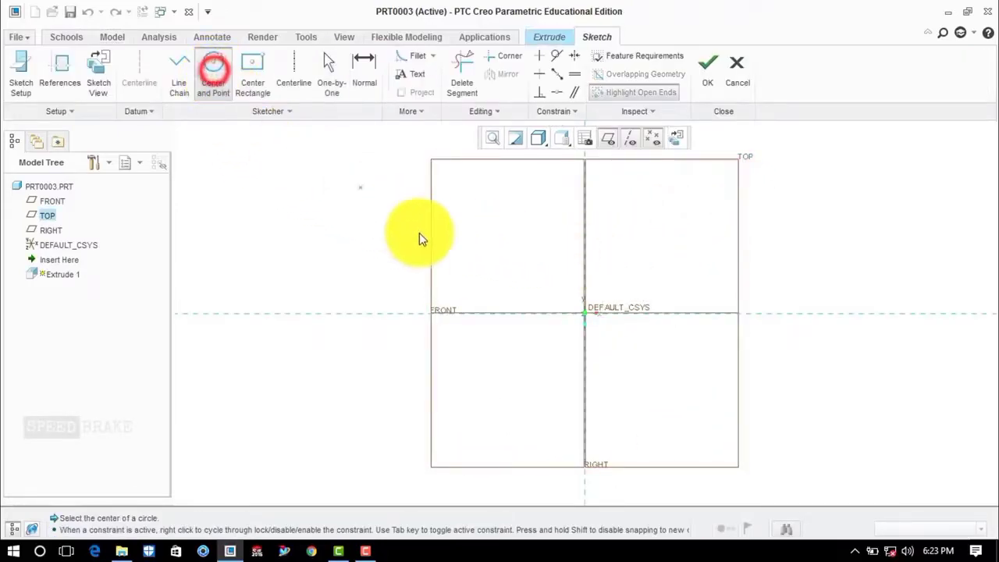
{"action": "left_click", "coordinate": [585, 314]}
{"action": "left_click", "coordinate": [602, 274]}
{"action": "middle_click", "coordinate": [609, 248]}
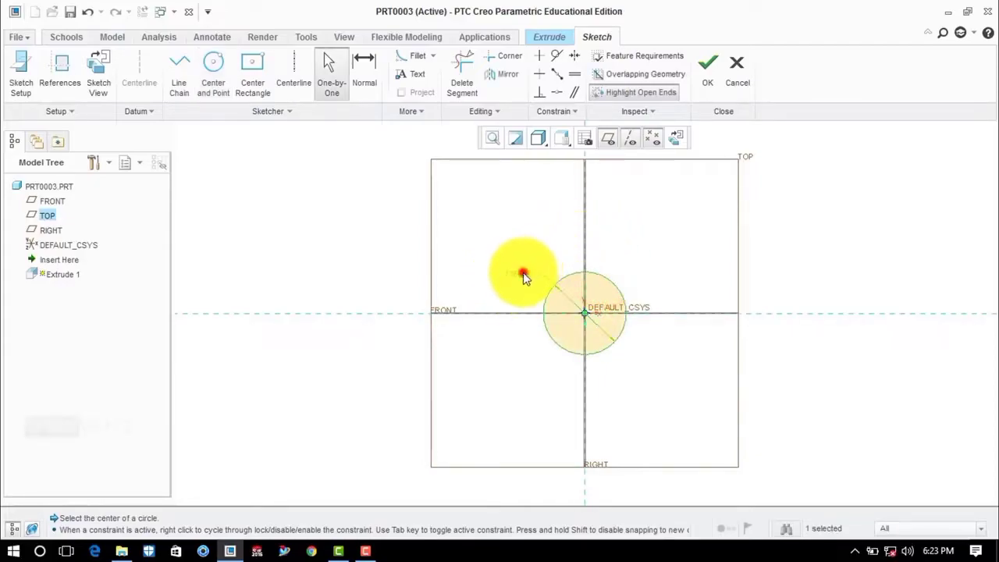
{"action": "scroll", "coordinate": [523, 273], "scroll_direction": "down", "scroll_amount": 5}
{"action": "left_click", "coordinate": [716, 238]}
{"action": "left_click", "coordinate": [709, 69]}
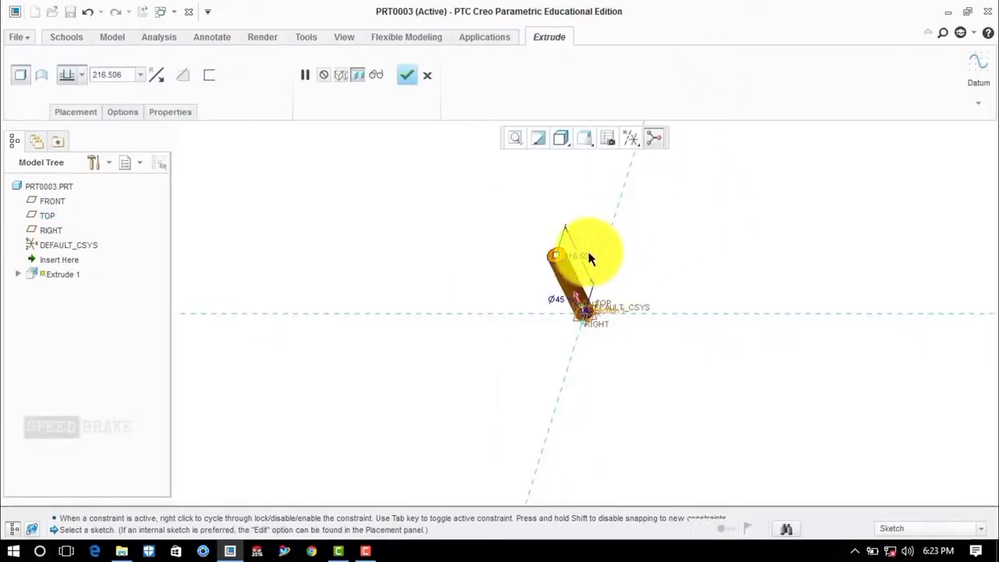
Extrude the 45 mm circle to a depth of 15 mm to form the pin head.
{"action": "left_click_drag", "start_coordinate": [589, 259], "coordinate": [589, 260]}
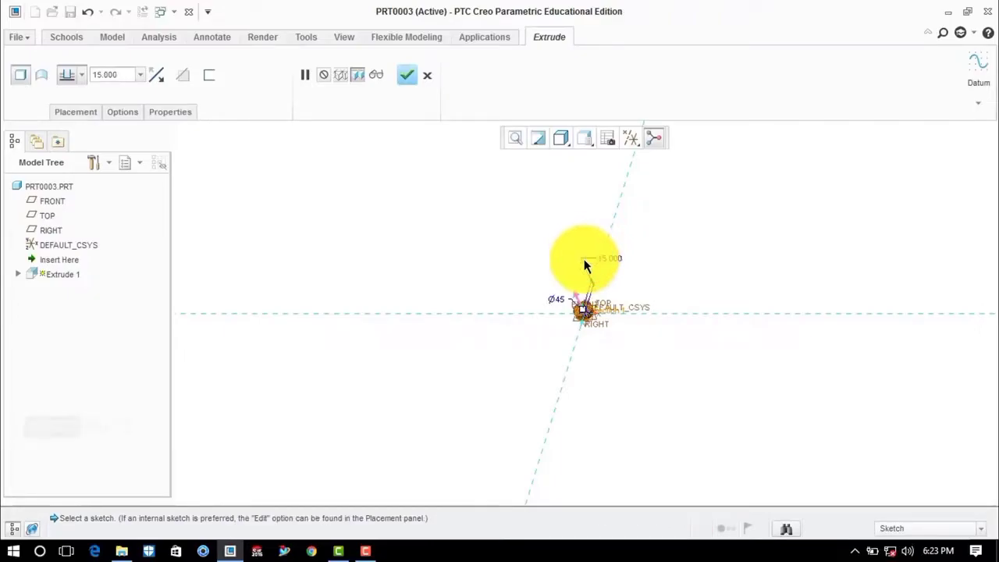
{"action": "left_click", "coordinate": [405, 75]}
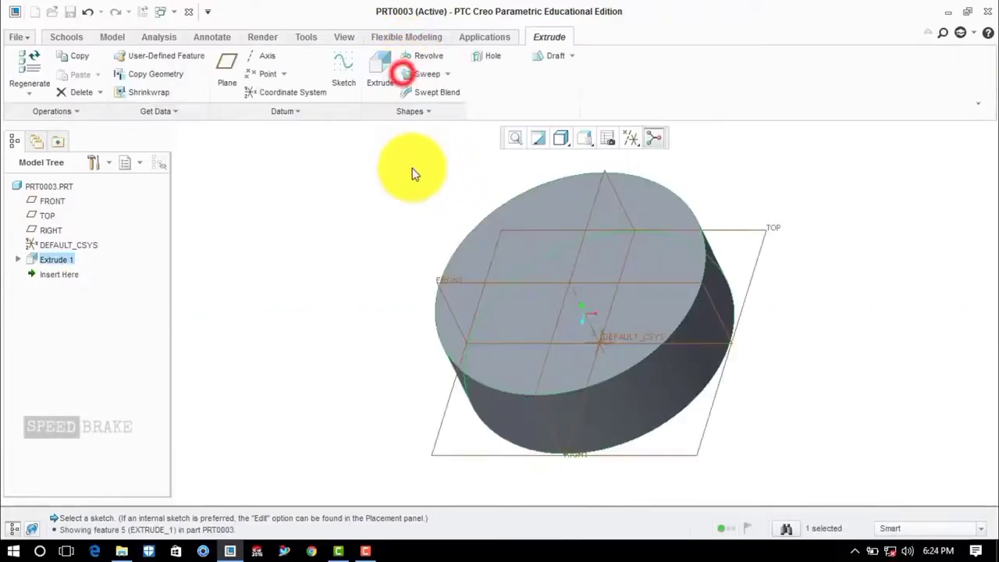
{"action": "left_click", "coordinate": [707, 172]}
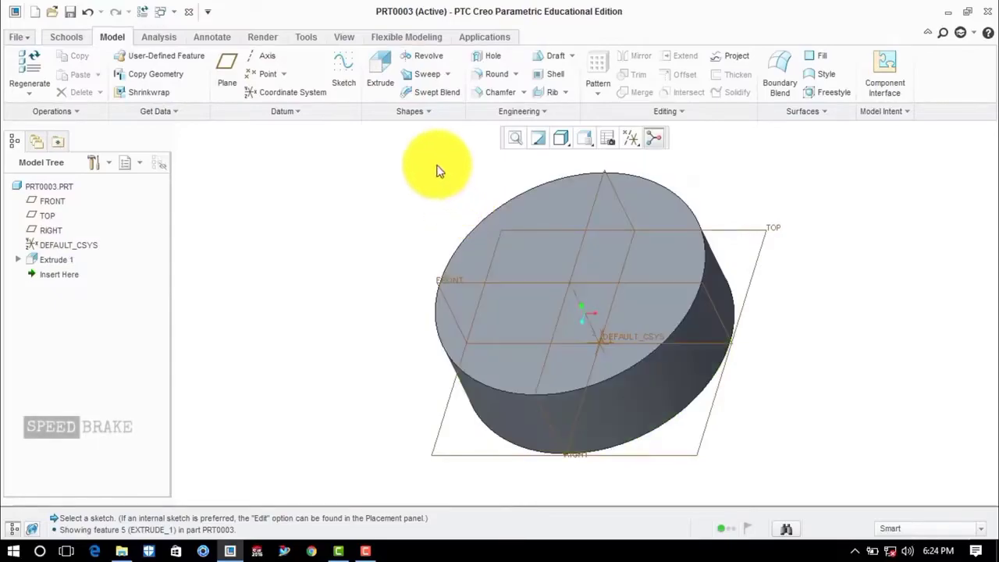
Start a second extrude on the head's underside face and sketch a smaller circle centred on the origin.
{"action": "left_click", "coordinate": [381, 82]}
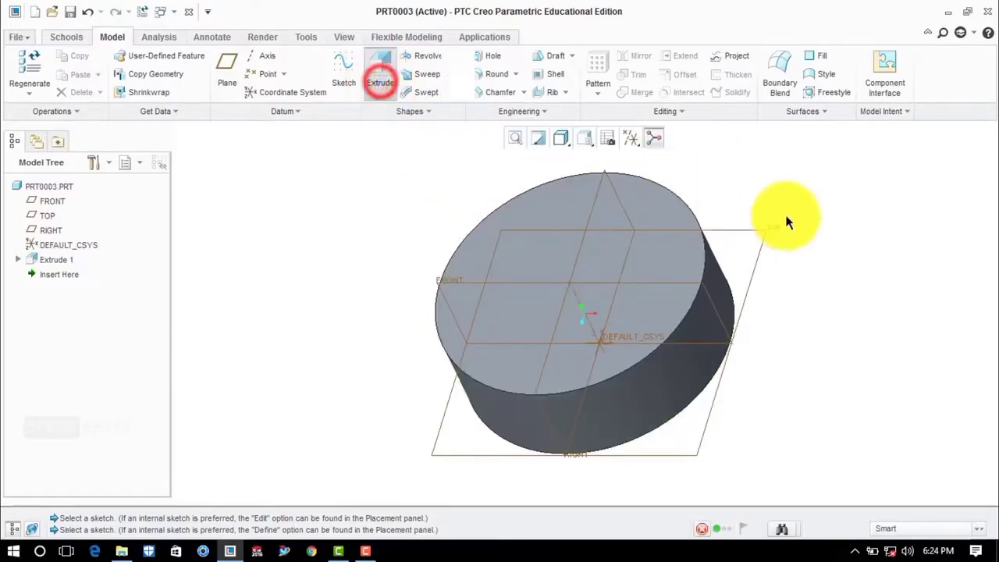
{"action": "middle_click_drag", "start_coordinate": [799, 330], "coordinate": [775, 238]}
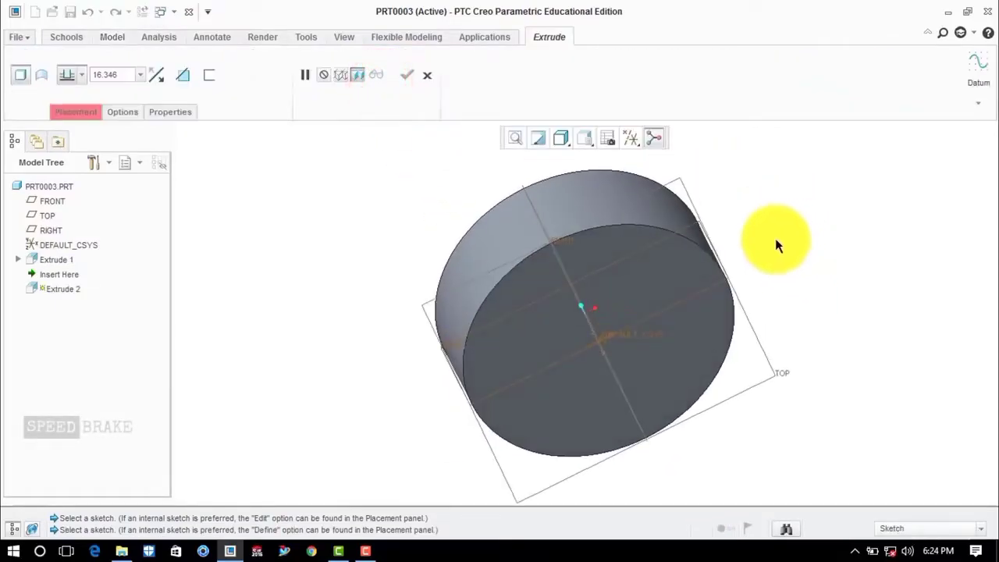
{"action": "left_click", "coordinate": [640, 275]}
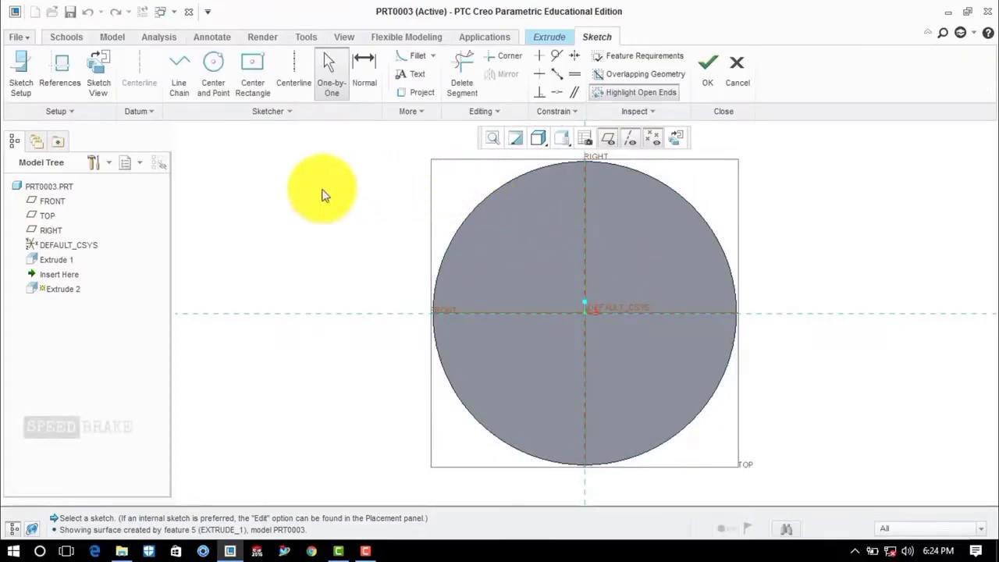
{"action": "left_click", "coordinate": [214, 69]}
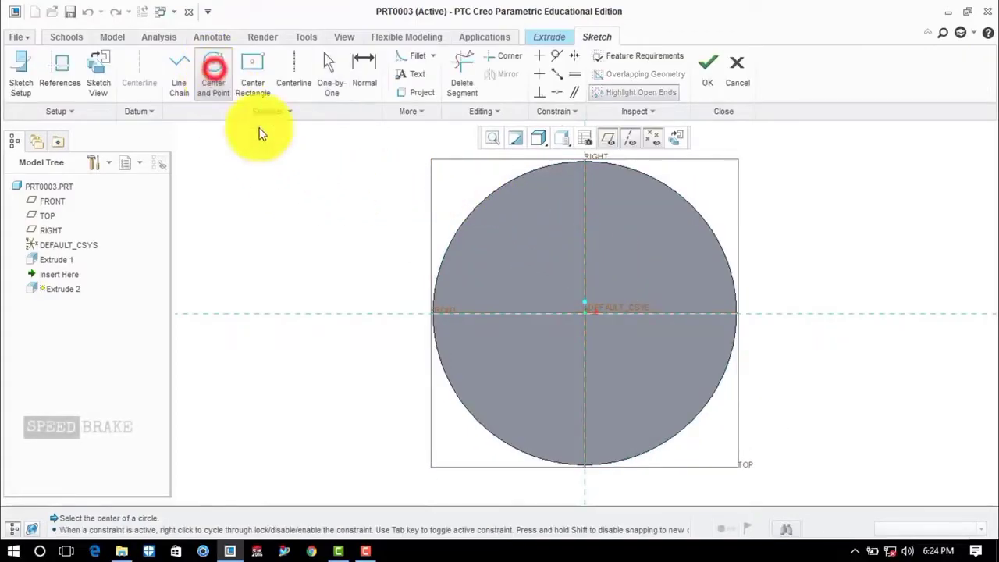
{"action": "left_click", "coordinate": [586, 313]}
{"action": "left_click", "coordinate": [622, 248]}
{"action": "middle_click", "coordinate": [765, 238]}
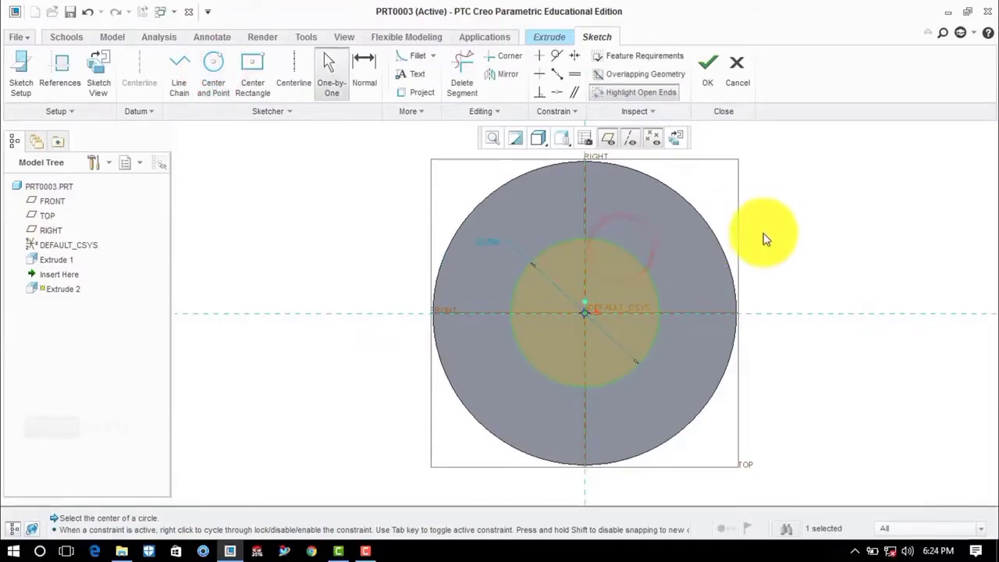
Set the smaller circle's diameter to 30 mm and finish the sketch.
{"action": "double_click", "coordinate": [493, 242]}
{"action": "type", "text": "30"}
{"action": "key", "text": "Return"}
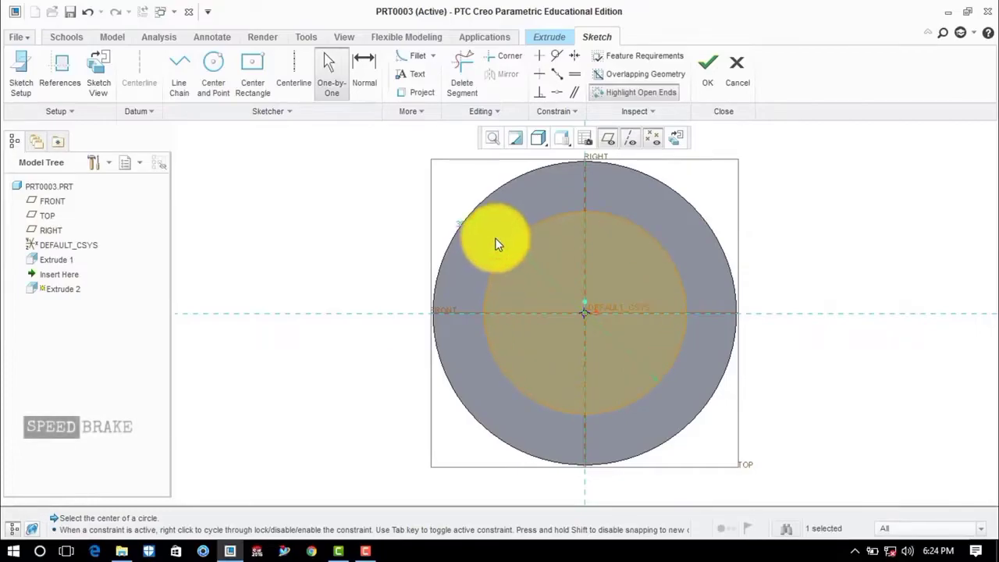
{"action": "left_click", "coordinate": [728, 190]}
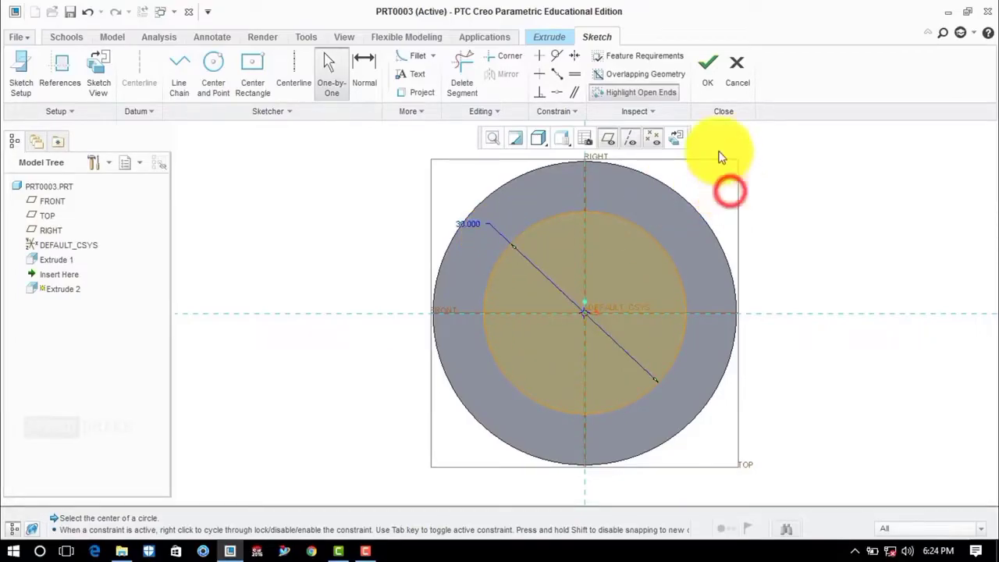
{"action": "left_click", "coordinate": [706, 75]}
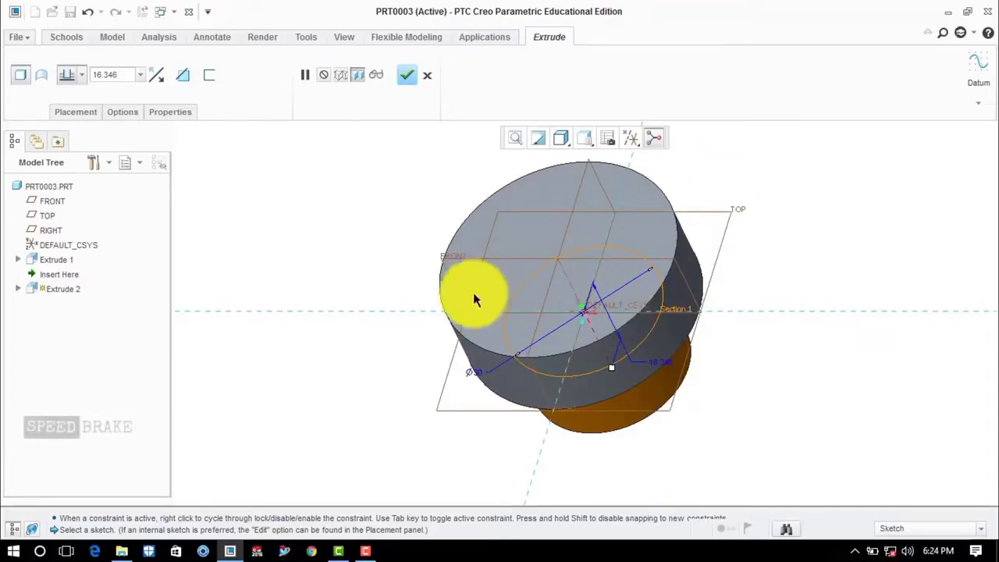
Extrude the 30 mm circle away from the head to a depth of 102 mm.
{"action": "left_click", "coordinate": [127, 76]}
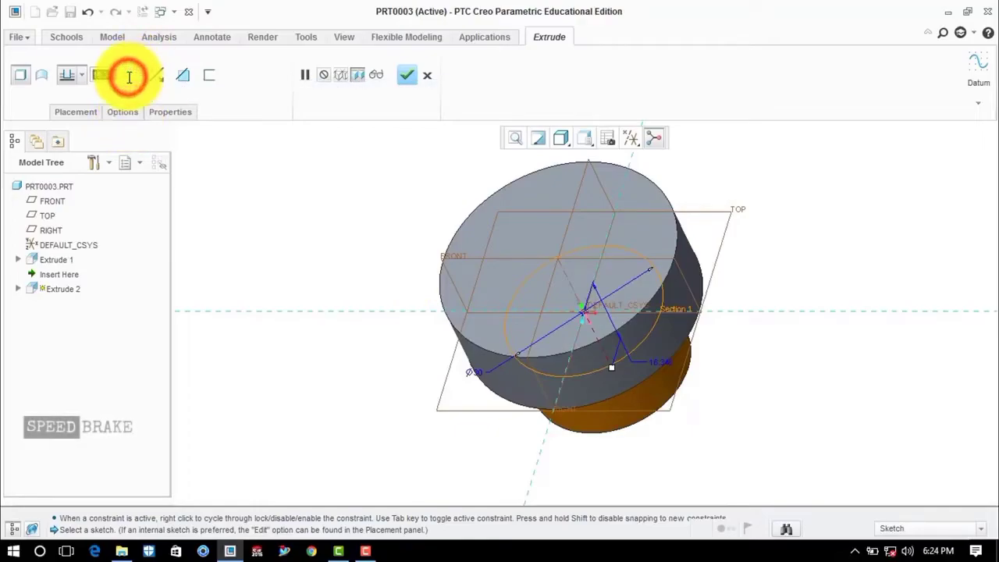
{"action": "key", "text": "BackSpace"}
{"action": "type", "text": "102"}
{"action": "key", "text": "Return"}
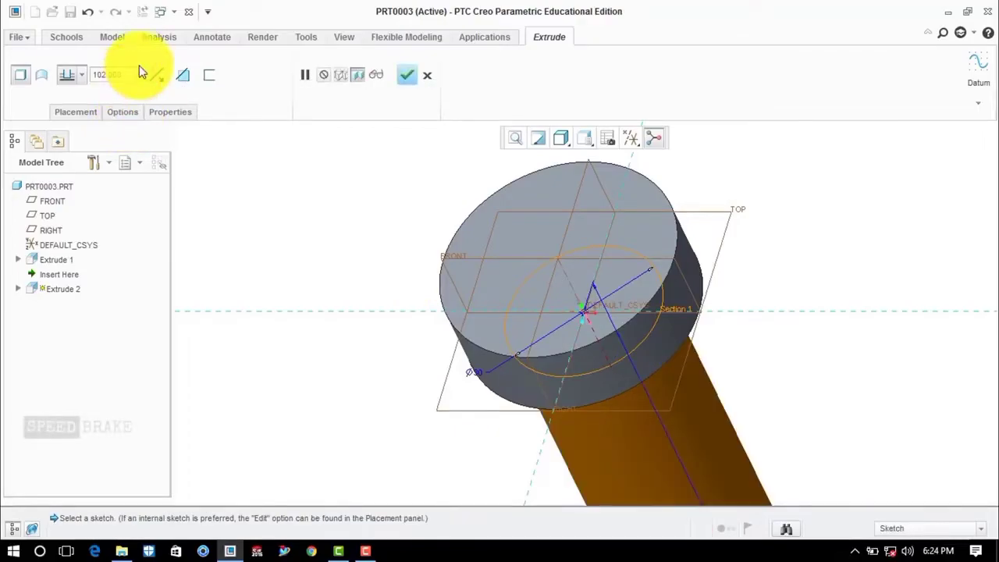
{"action": "left_click", "coordinate": [406, 75]}
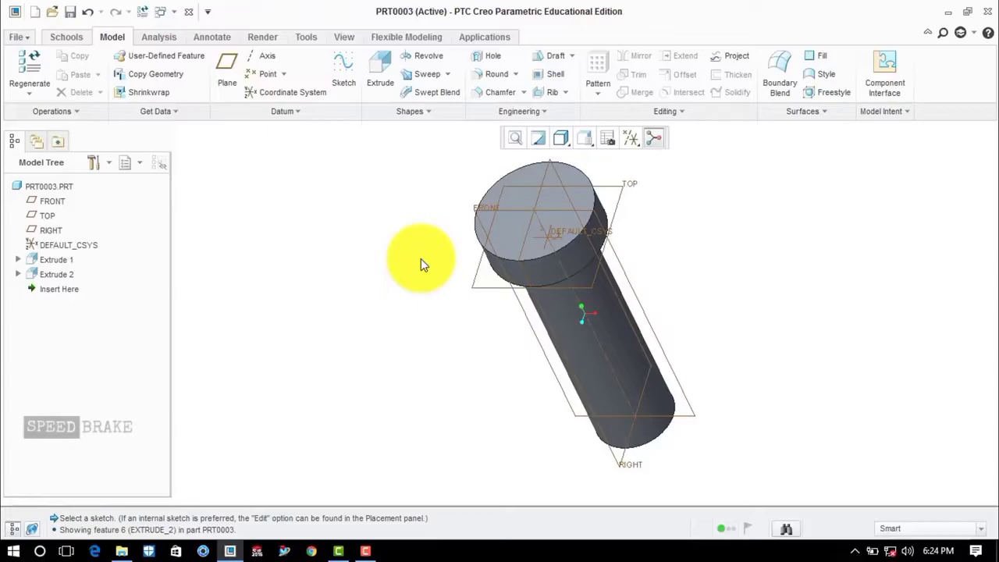
Create a datum plane offset 87 mm from the TOP plane, towards the free end of the pin shank.
{"action": "left_click", "coordinate": [227, 67]}
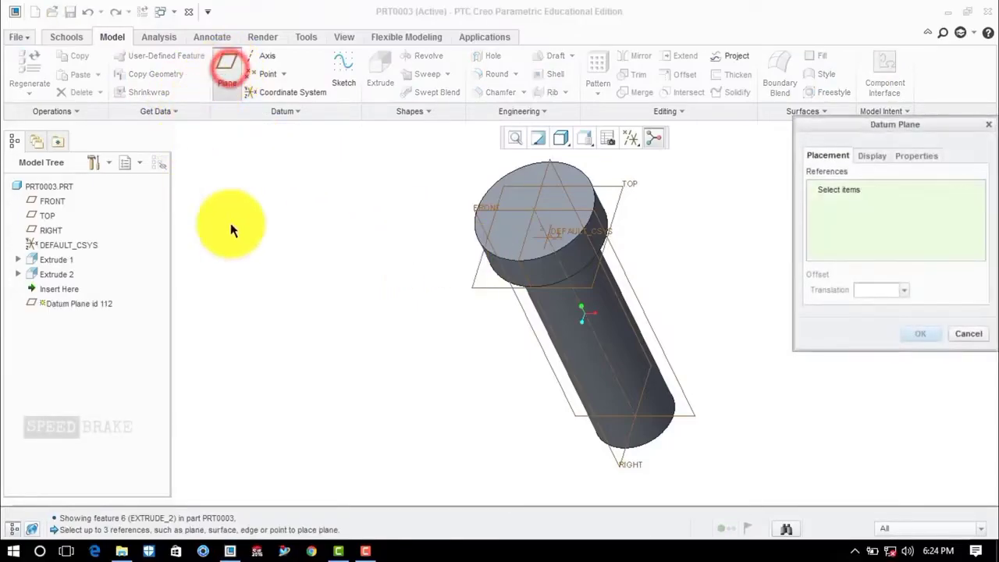
{"action": "left_click", "coordinate": [630, 185]}
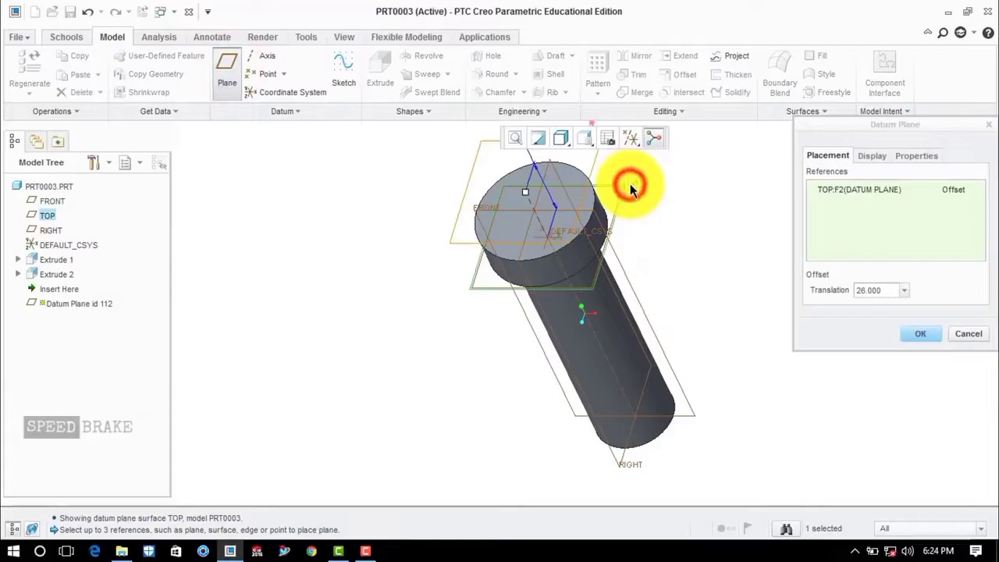
{"action": "left_click", "coordinate": [521, 192]}
{"action": "left_click_drag", "start_coordinate": [574, 336], "coordinate": [595, 363]}
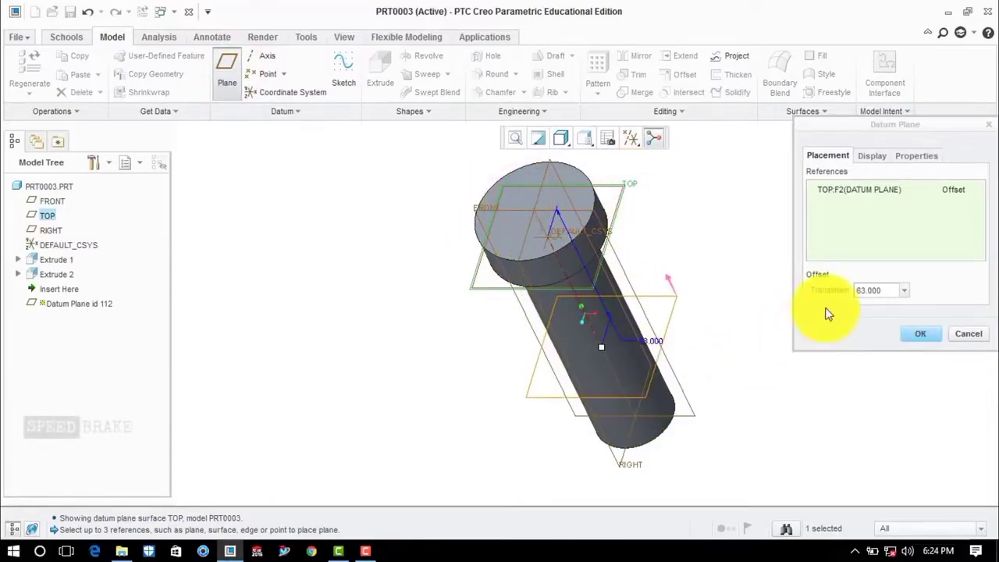
{"action": "left_click", "coordinate": [872, 291]}
{"action": "double_click", "coordinate": [872, 291]}
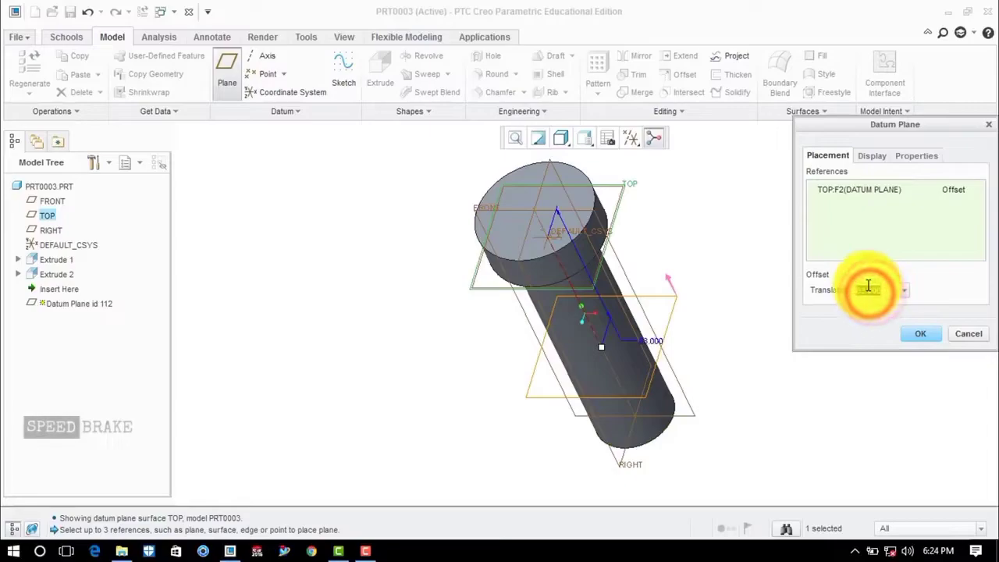
{"action": "key", "text": "BackSpace"}
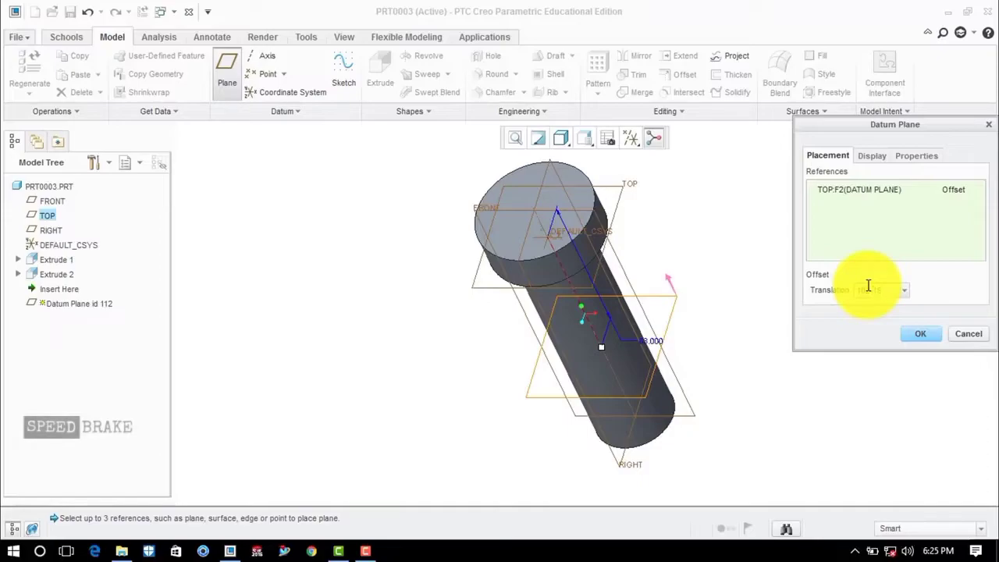
{"action": "key", "text": "Return"}
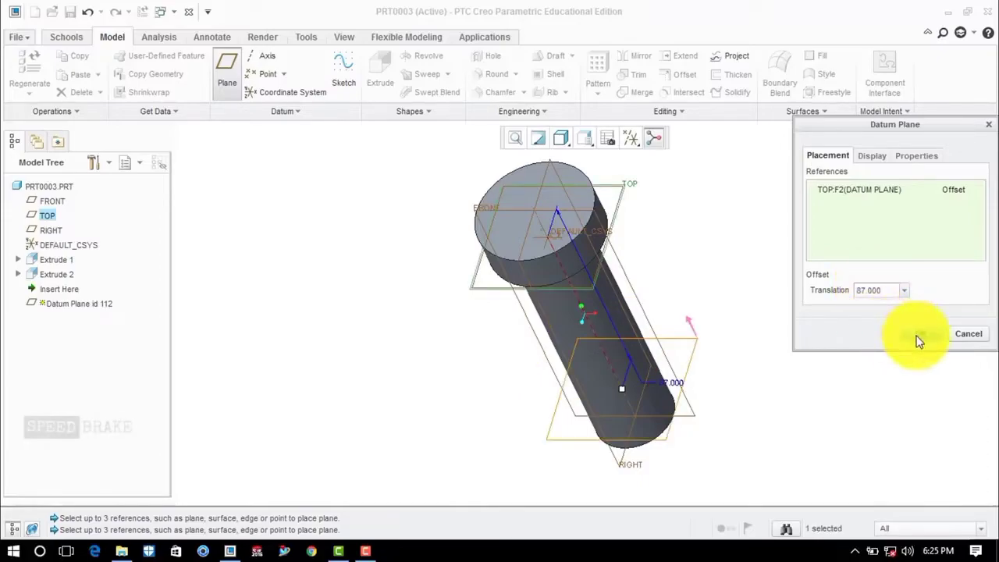
{"action": "left_click", "coordinate": [918, 334]}
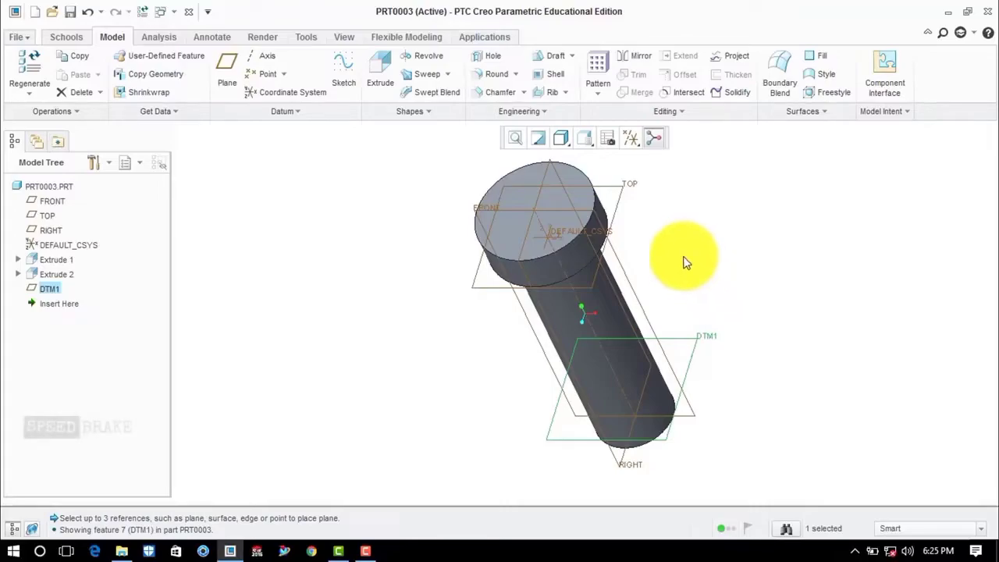
Start a sketch on the offset datum plane and place a vertical centerline through the origin.
{"action": "left_click", "coordinate": [346, 68]}
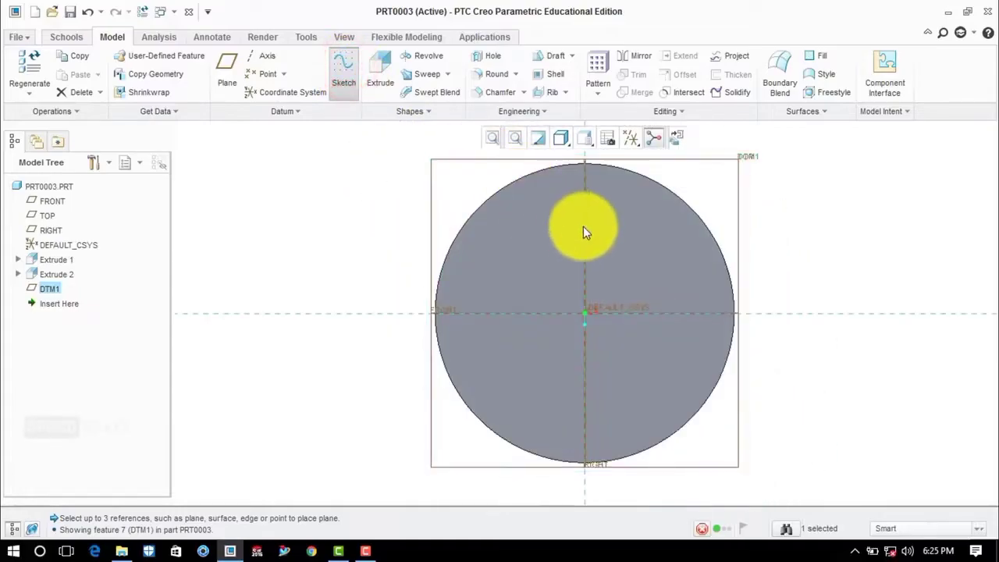
{"action": "scroll", "coordinate": [583, 240], "scroll_direction": "down", "scroll_amount": 1}
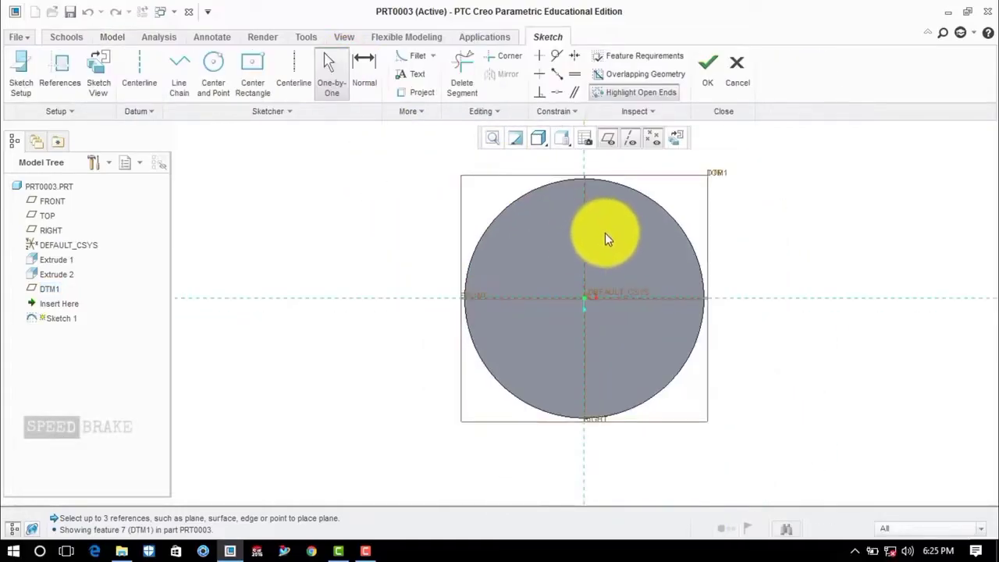
{"action": "middle_click_drag", "start_coordinate": [606, 233], "coordinate": [586, 273], "text": "shift"}
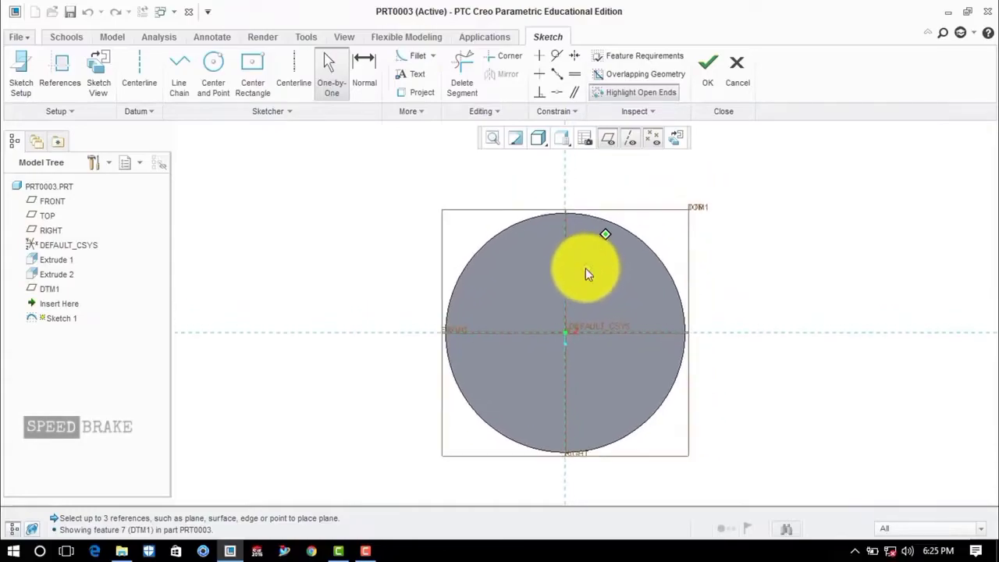
{"action": "left_click", "coordinate": [134, 74]}
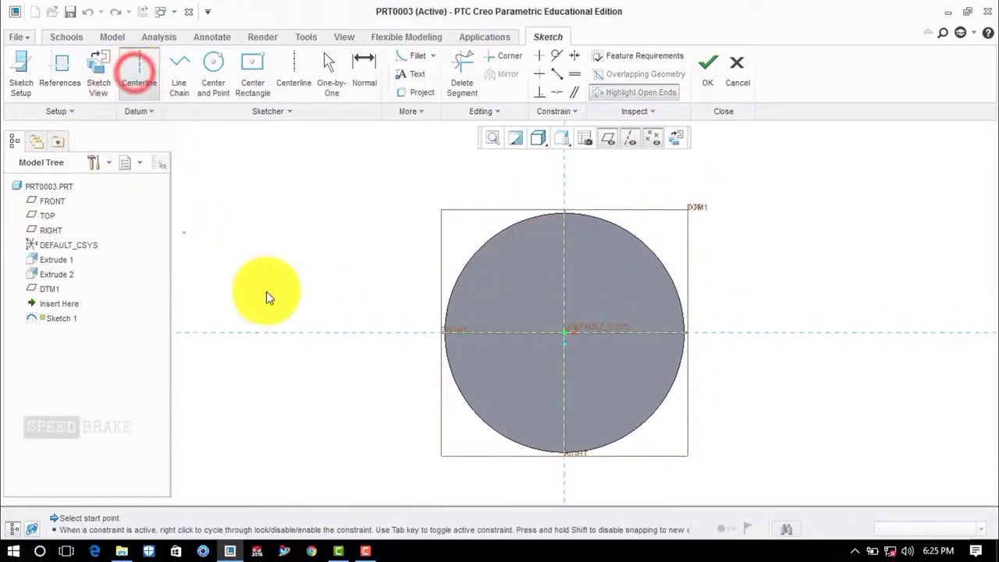
{"action": "left_click", "coordinate": [570, 334]}
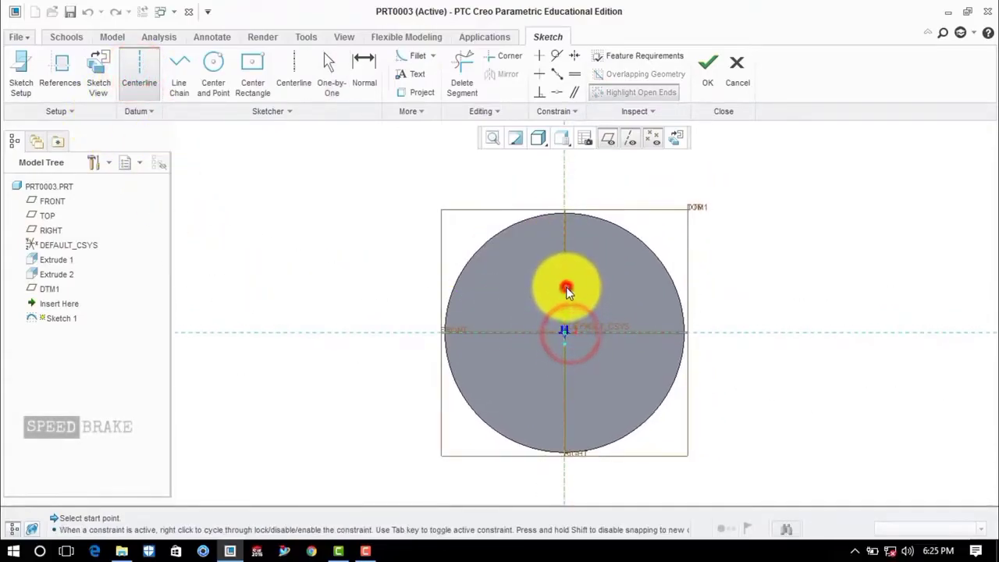
{"action": "left_click", "coordinate": [568, 287]}
{"action": "left_click", "coordinate": [906, 237]}
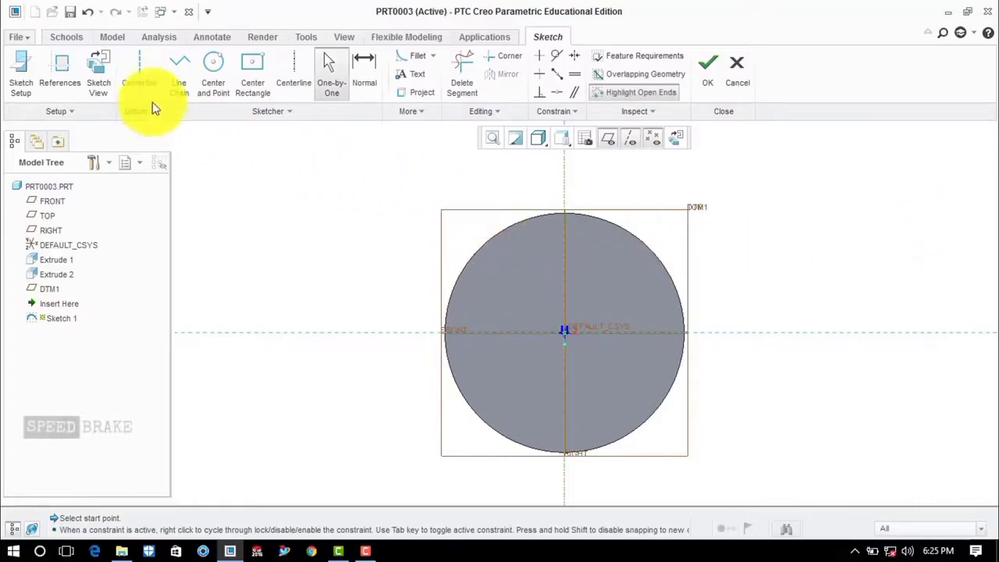
Draw a vertical line about 54 mm long on the centerline, extending slightly beyond the head's outline at both ends.
{"action": "left_click", "coordinate": [176, 78]}
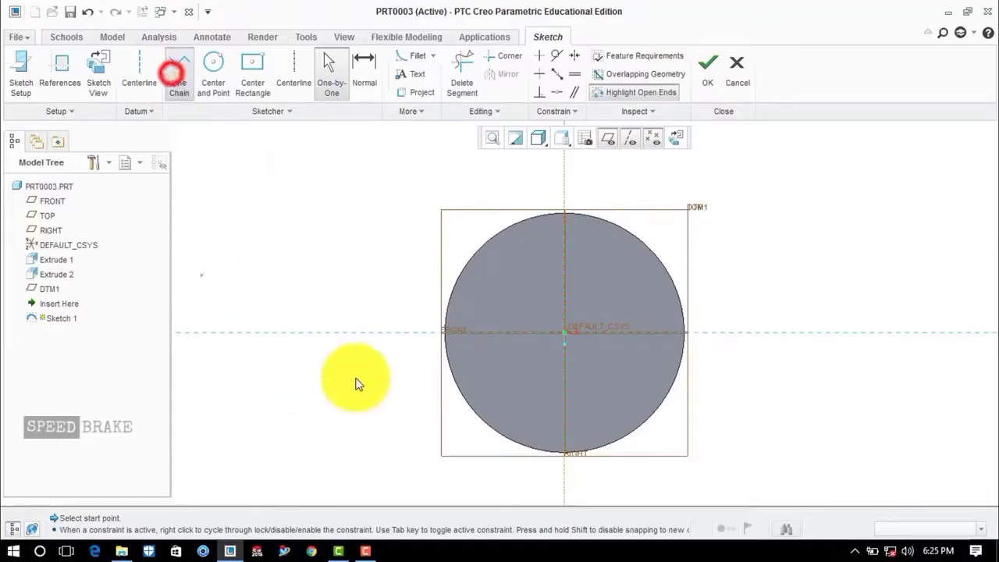
{"action": "left_click", "coordinate": [565, 184]}
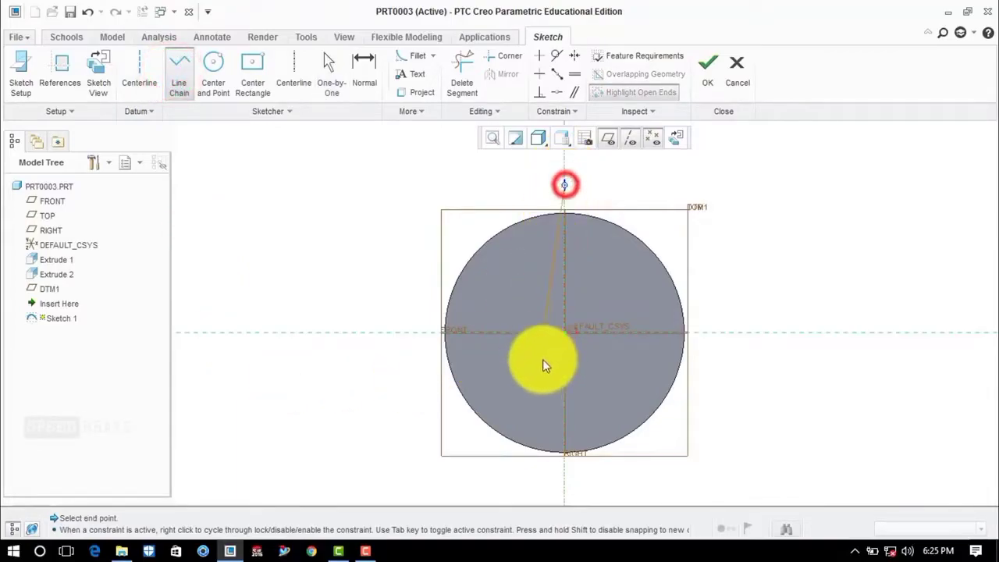
{"action": "left_click", "coordinate": [564, 471]}
{"action": "middle_click", "coordinate": [737, 278]}
{"action": "left_click", "coordinate": [741, 275]}
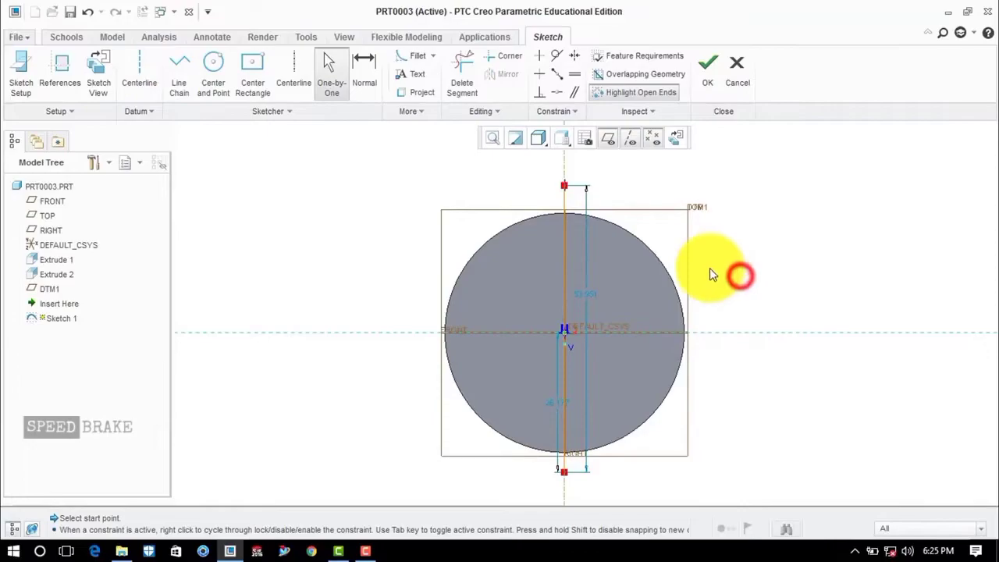
Set the vertical line's length to 52 mm and the distance from the origin to its lower end to 26 mm.
{"action": "double_click", "coordinate": [597, 293]}
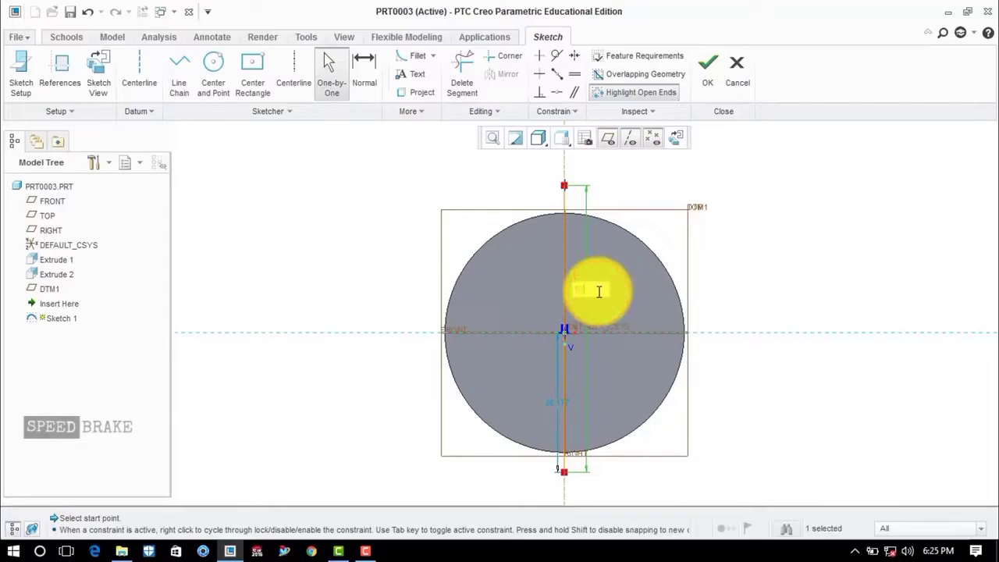
{"action": "type", "text": "52"}
{"action": "left_click", "coordinate": [843, 226]}
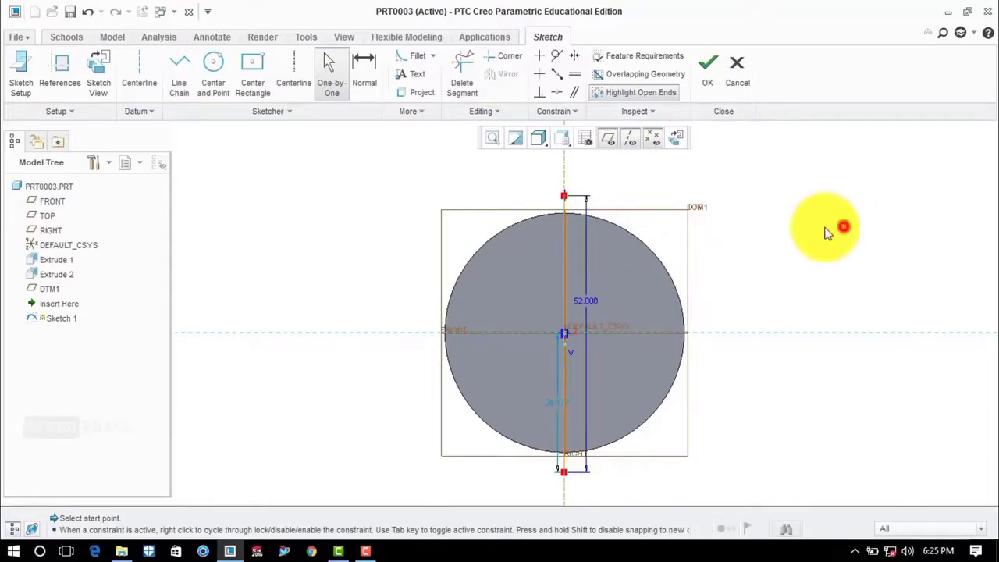
{"action": "double_click", "coordinate": [554, 411]}
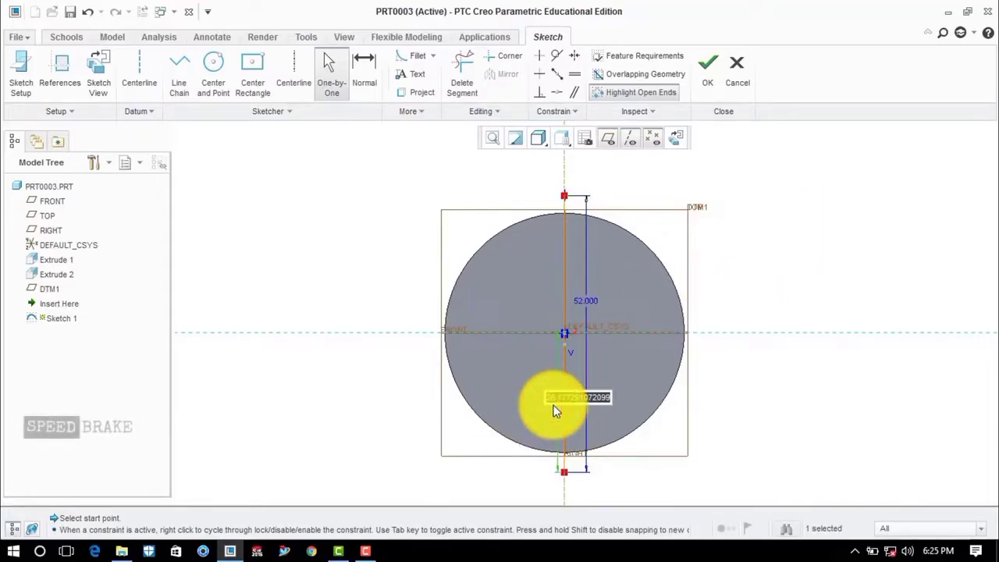
{"action": "type", "text": "26"}
{"action": "left_click", "coordinate": [792, 200]}
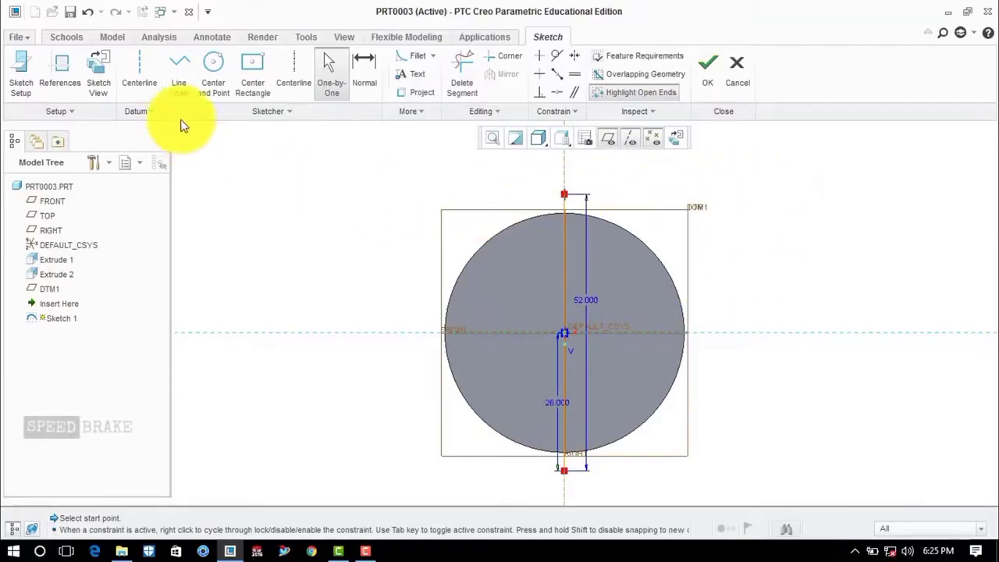
Close a narrow tapered profile beside the vertical line with an upper edge about 7.7 mm wide, a slanted side and a shorter lower edge.
{"action": "left_click", "coordinate": [178, 71]}
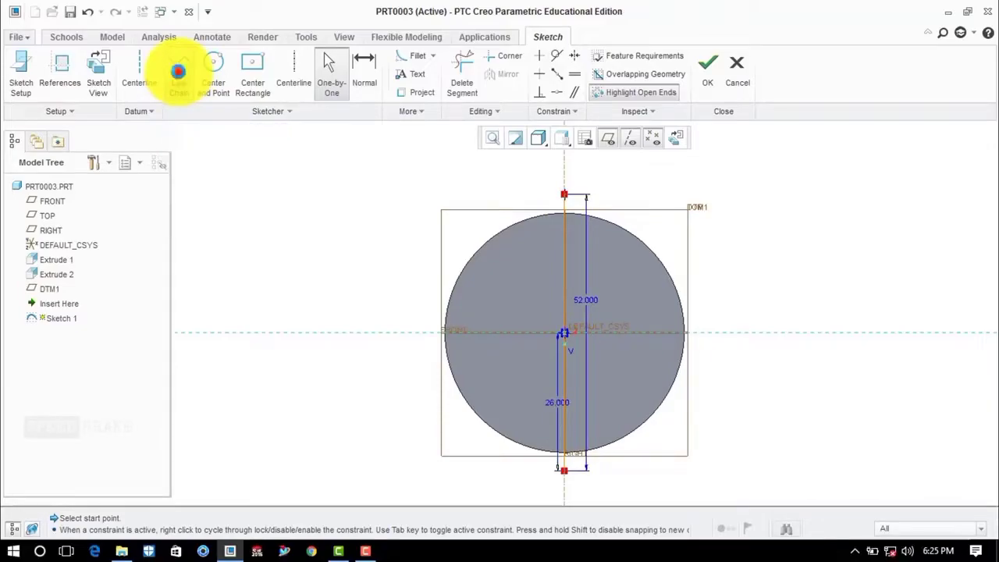
{"action": "left_click", "coordinate": [569, 199]}
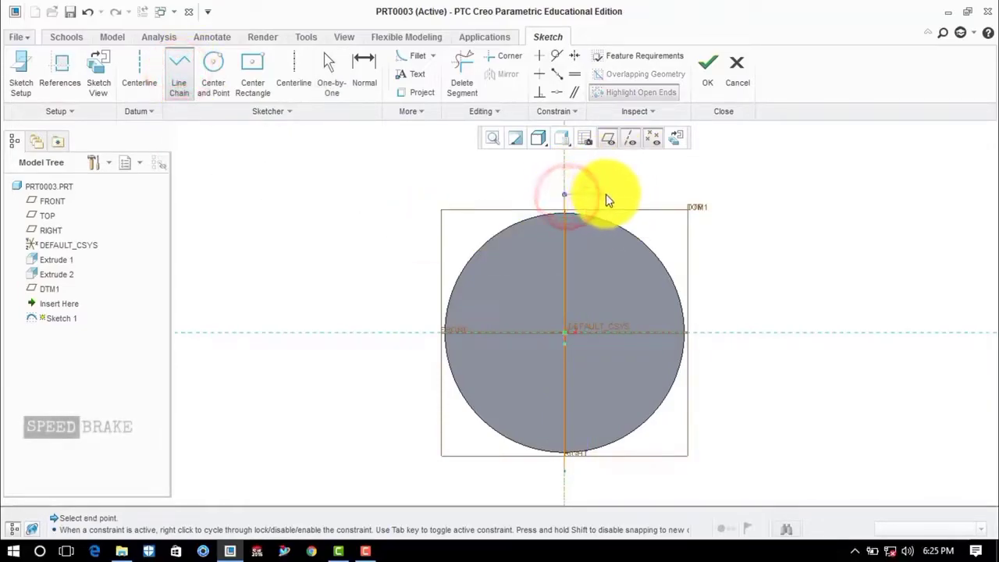
{"action": "left_click", "coordinate": [606, 195]}
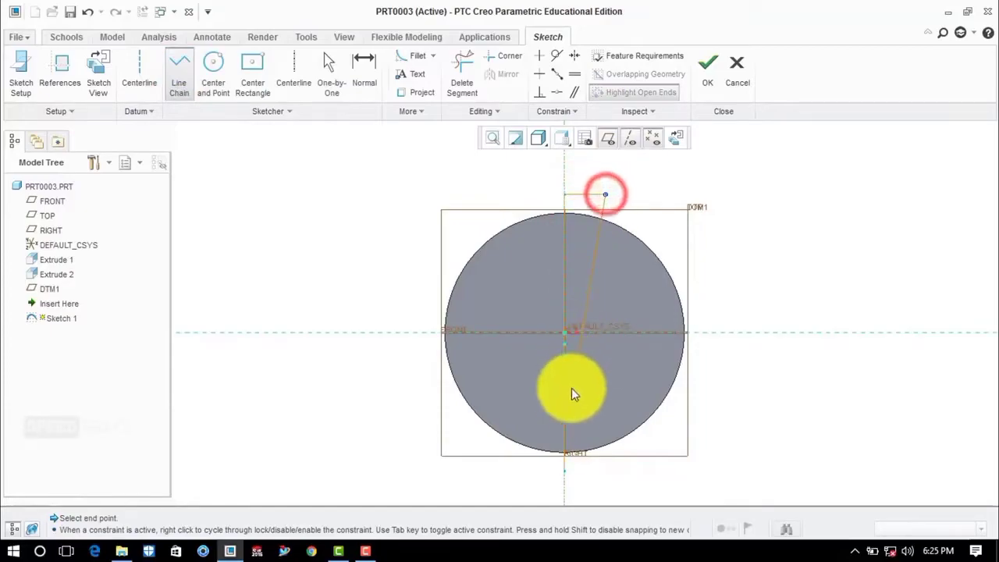
{"action": "left_click", "coordinate": [583, 472]}
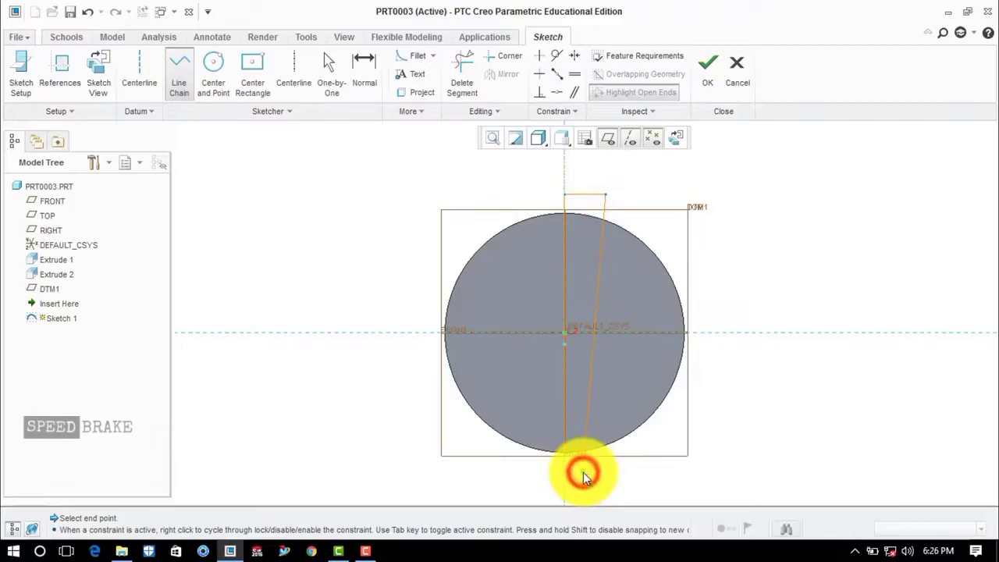
{"action": "left_click", "coordinate": [564, 472]}
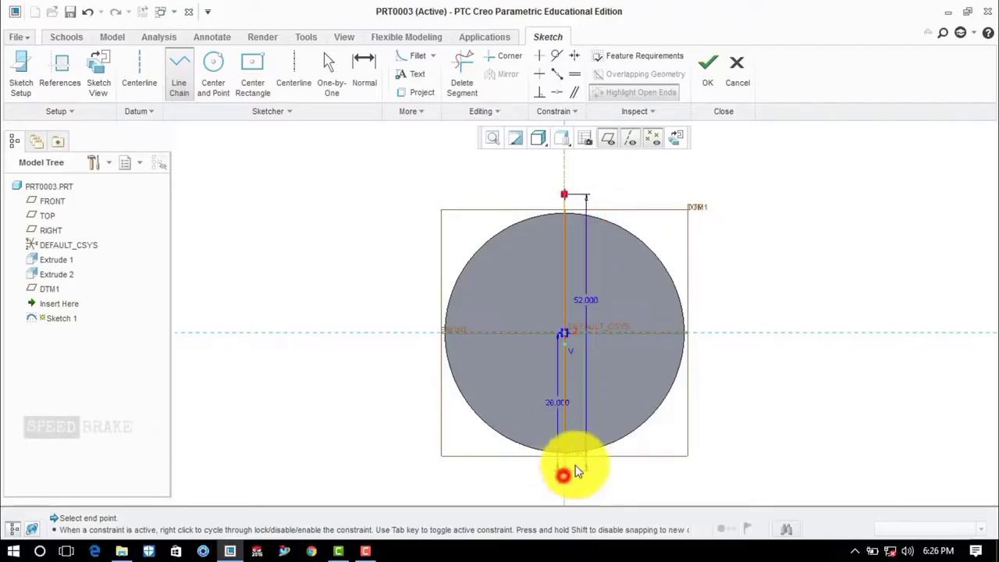
{"action": "middle_click", "coordinate": [758, 256]}
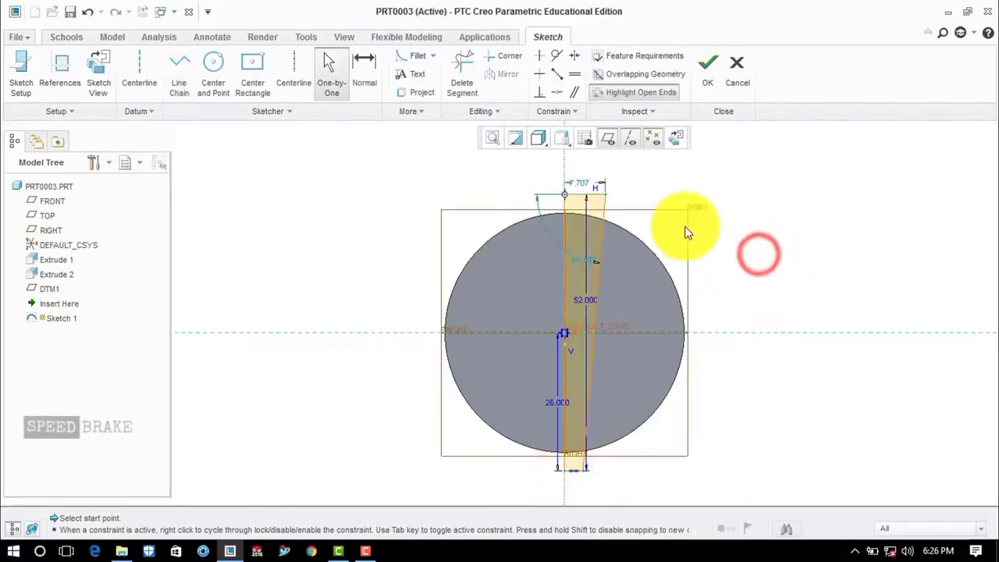
Set the width of the tapered profile's upper edge to 3 mm.
{"action": "left_click", "coordinate": [581, 186]}
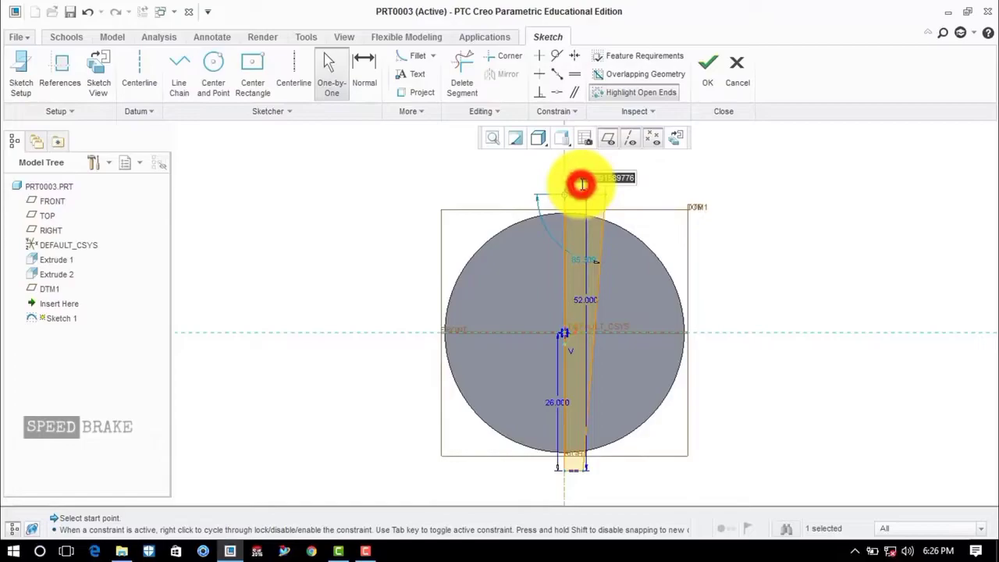
{"action": "type", "text": "0"}
{"action": "key", "text": "Return"}
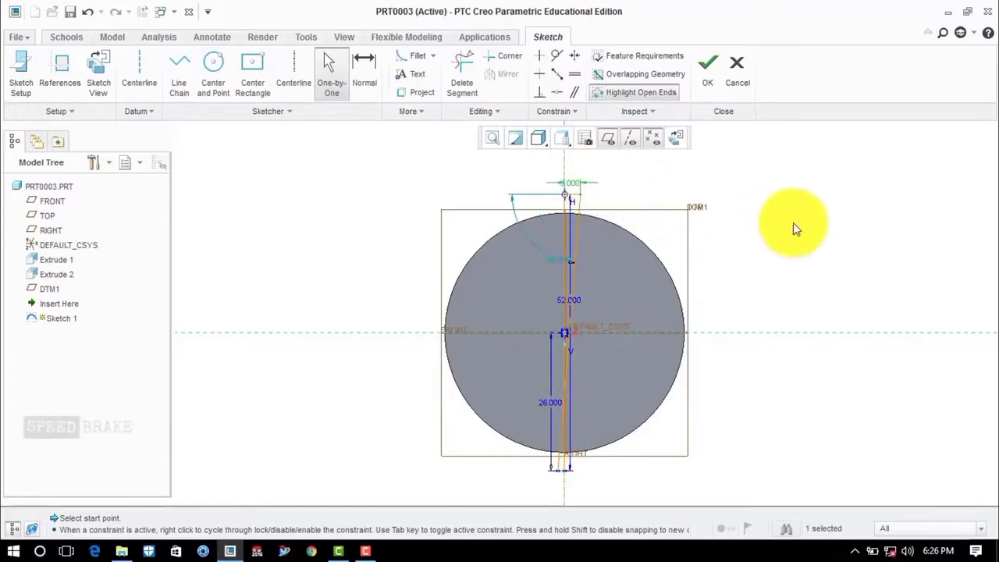
{"action": "left_click", "coordinate": [794, 223]}
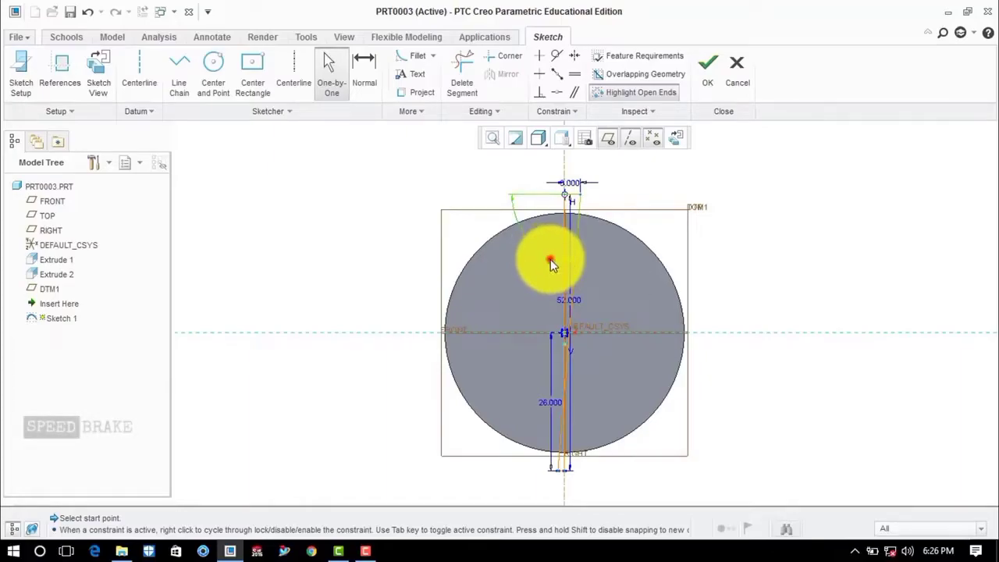
Set the angle between the upper edge and the slanted side to give a slight taper, and finish the sketch.
{"action": "double_click", "coordinate": [551, 259]}
{"action": "key", "text": "BackSpace"}
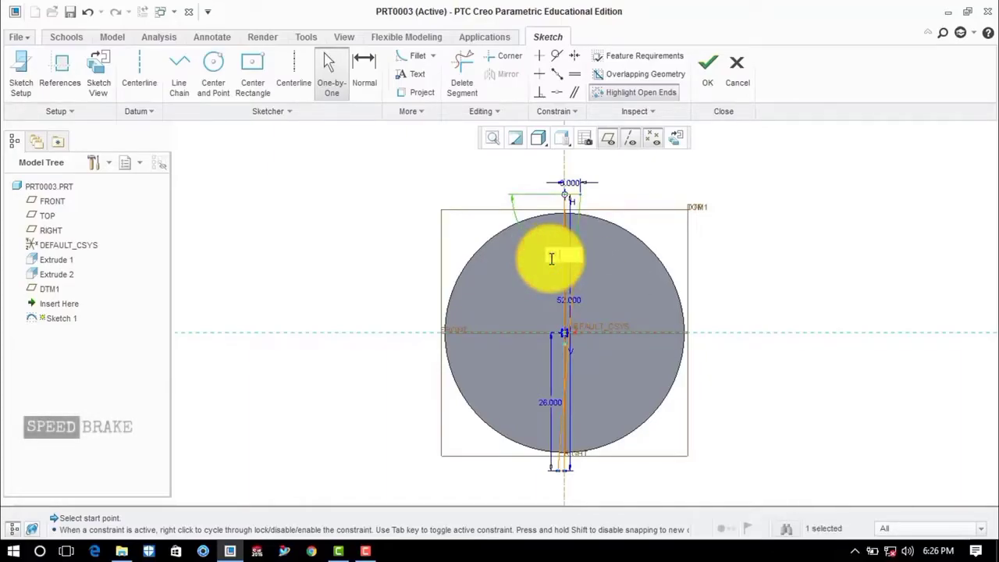
{"action": "type", "text": "5.75"}
{"action": "key", "text": "Return"}
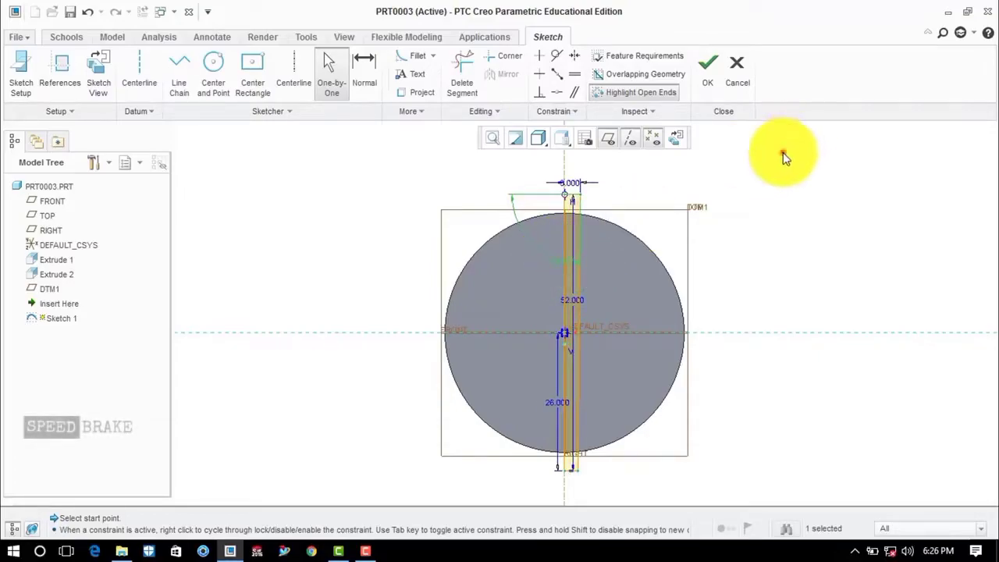
{"action": "left_click", "coordinate": [783, 153]}
{"action": "left_click", "coordinate": [709, 76]}
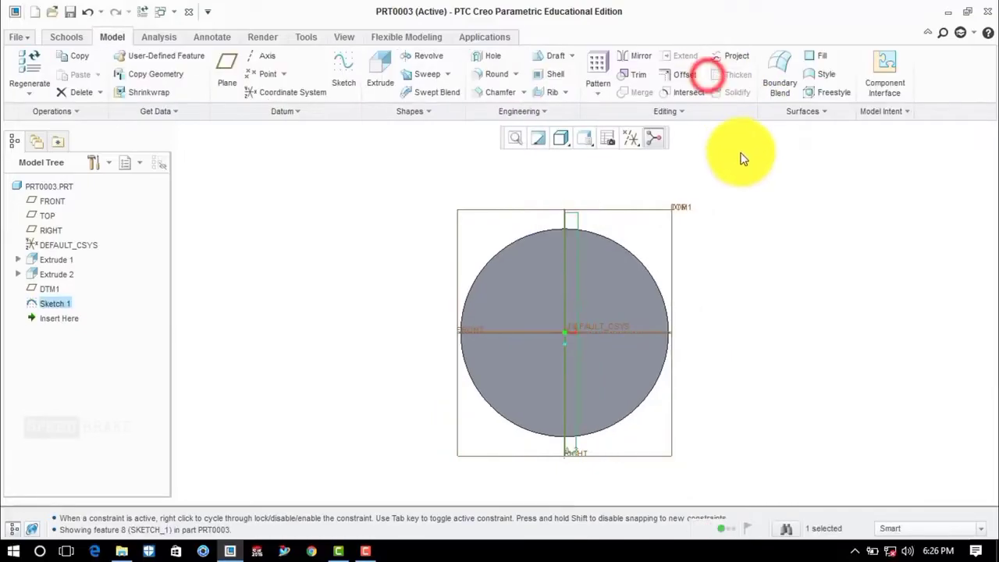
Revolve the tapered sketch 360 degrees about its centerline as a material-removing cut through the pin shank.
{"action": "key", "text": "ctrl+d"}
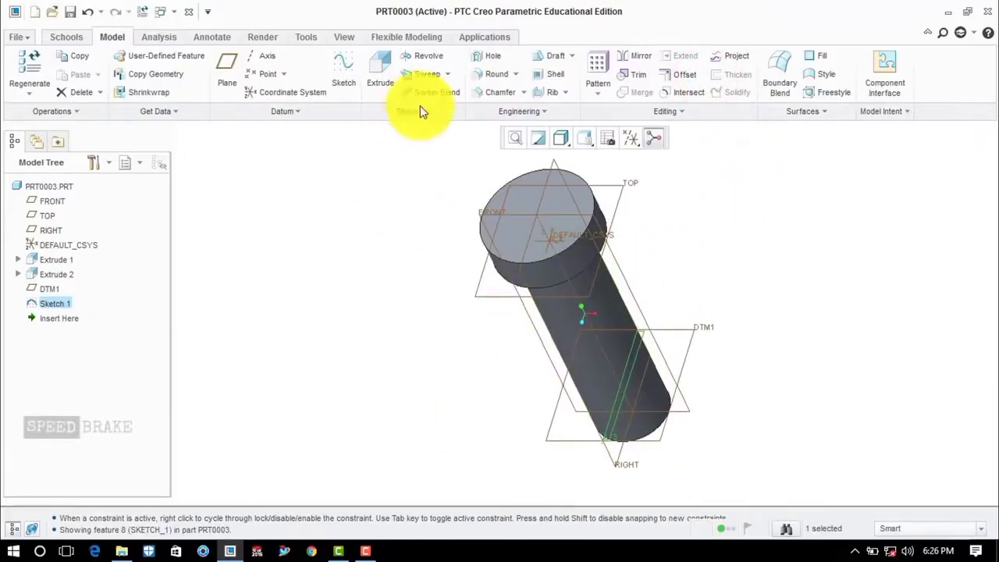
{"action": "left_click", "coordinate": [418, 56]}
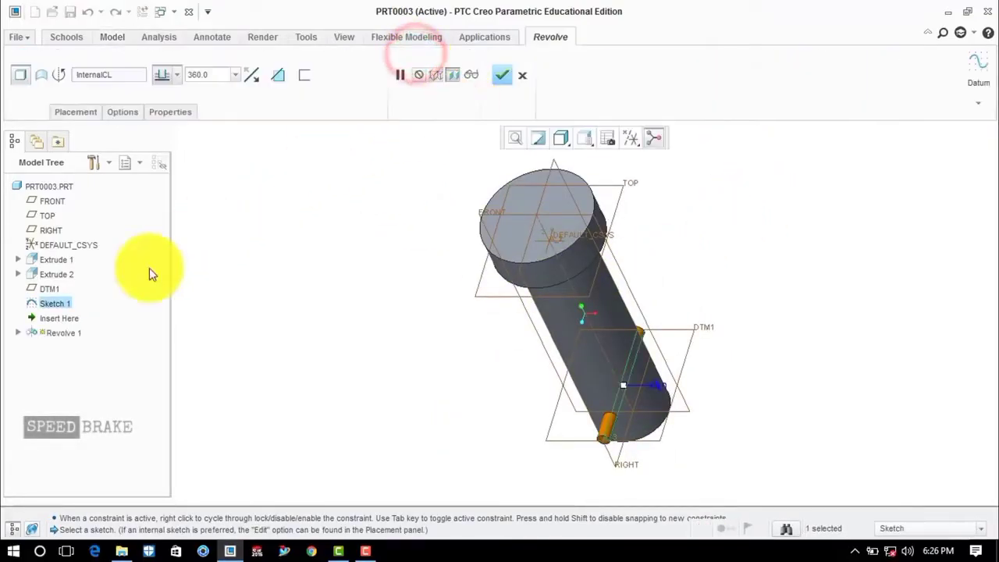
{"action": "left_click", "coordinate": [283, 76]}
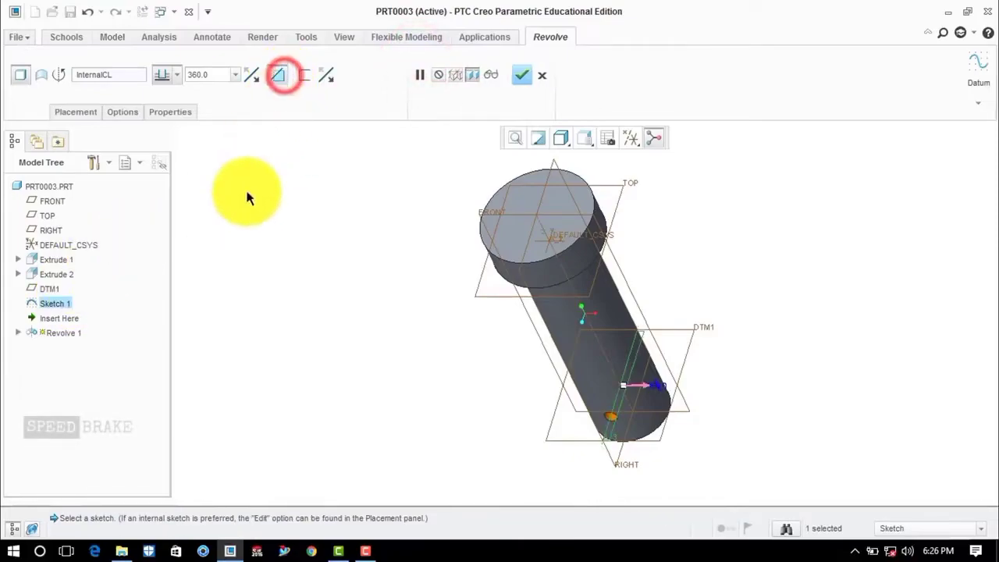
{"action": "left_click", "coordinate": [523, 76]}
{"action": "left_click", "coordinate": [414, 184]}
{"action": "middle_click_drag", "start_coordinate": [510, 184], "coordinate": [703, 232]}
{"action": "key", "text": "ctrl+d"}
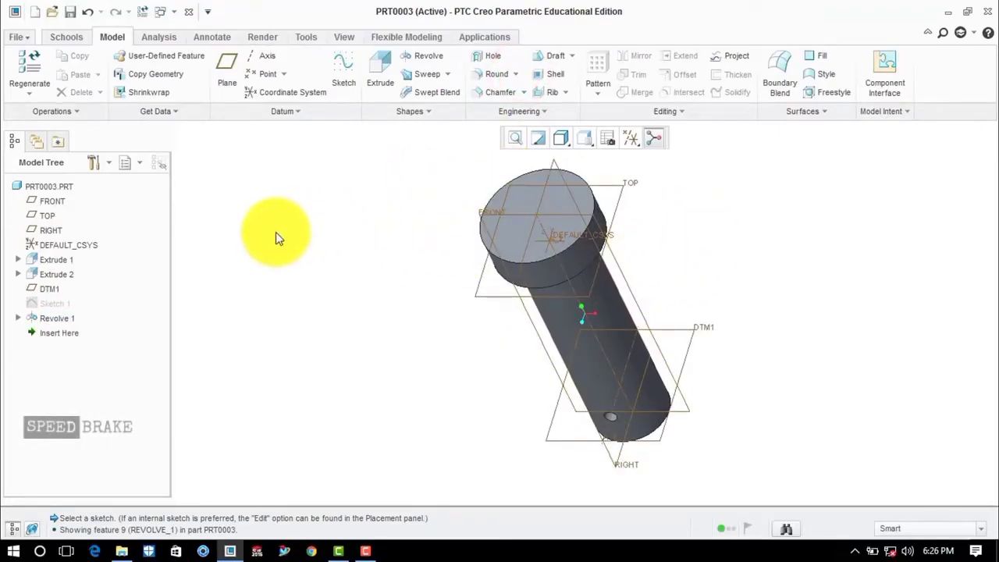
Save a copy of the part as pin in the knuckle joint folder.
{"action": "left_click", "coordinate": [24, 39]}
{"action": "left_click", "coordinate": [33, 147]}
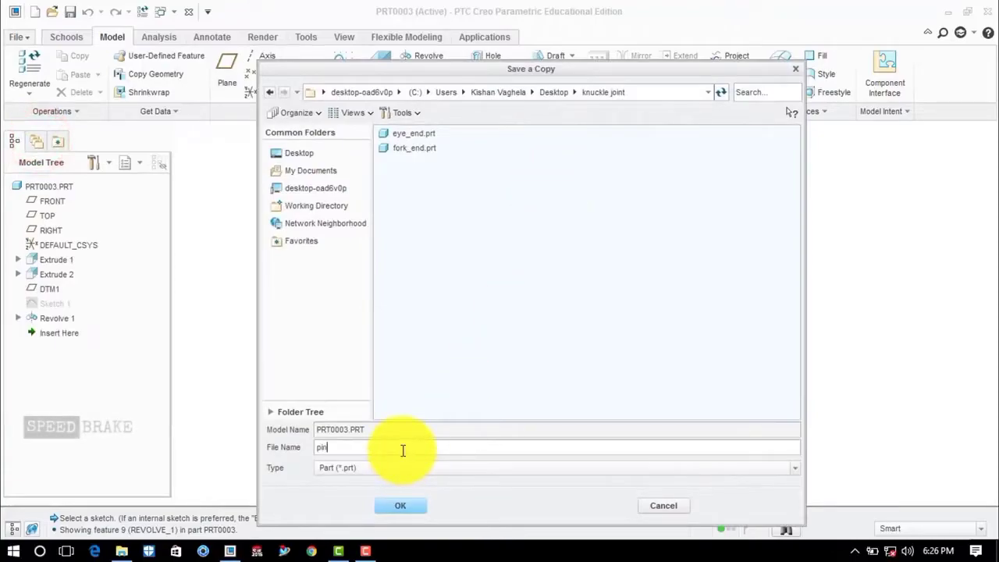
{"action": "left_click", "coordinate": [397, 506]}
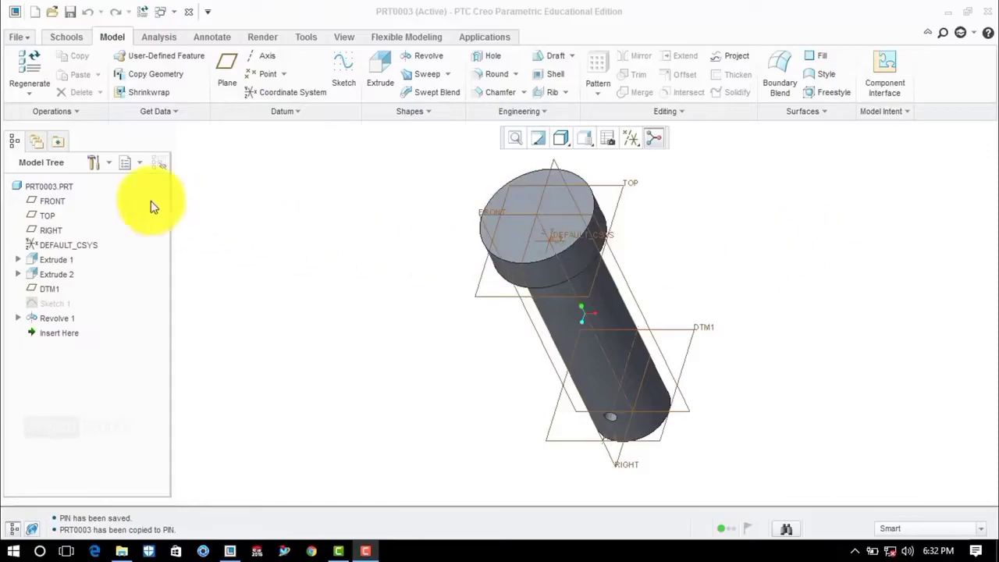
Close the pin part and create a new solid part from the solid_start_part_mmks template.
{"action": "left_click", "coordinate": [67, 36]}
{"action": "left_click", "coordinate": [113, 67]}
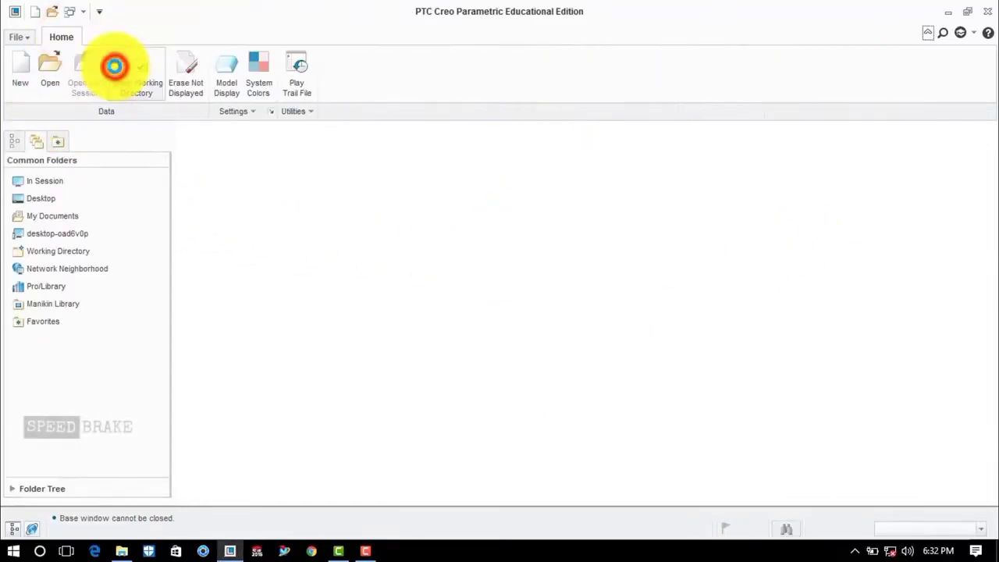
{"action": "left_click", "coordinate": [22, 72]}
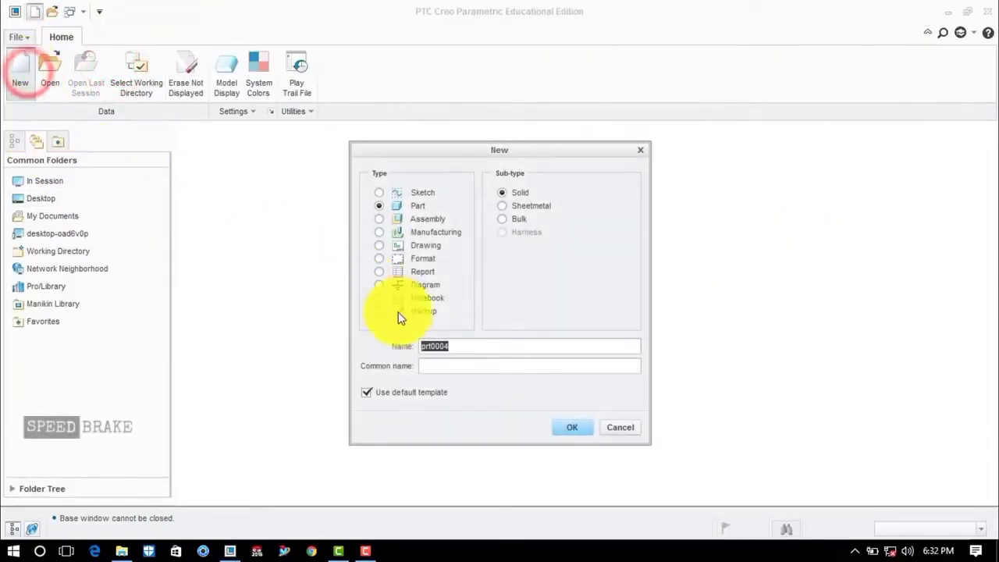
{"action": "left_click", "coordinate": [572, 427]}
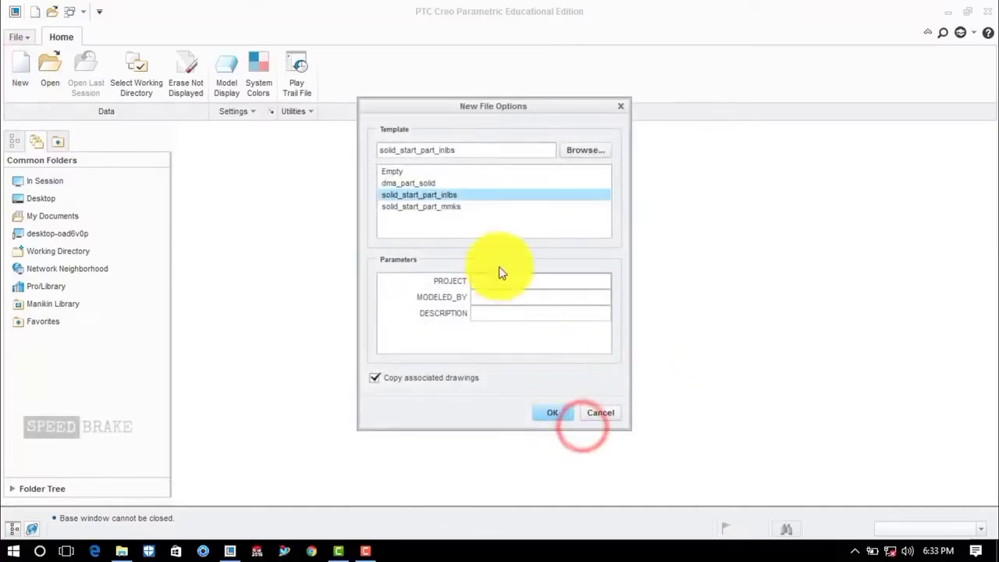
{"action": "left_click", "coordinate": [447, 207]}
{"action": "left_click", "coordinate": [553, 413]}
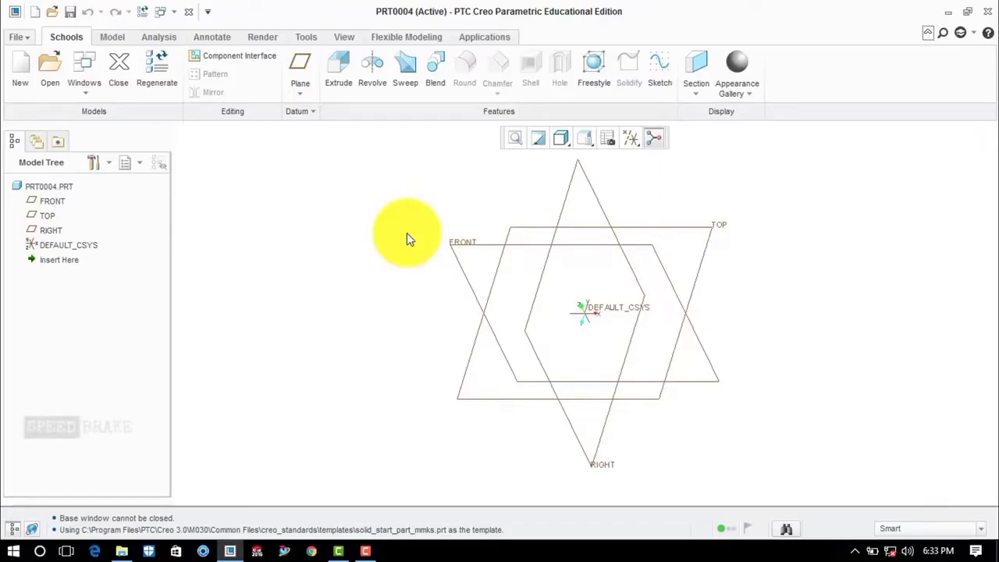
Start an extrusion on the TOP plane and sketch two concentric circles at the origin, about 124 mm and 219 mm in diameter.
{"action": "left_click", "coordinate": [104, 37]}
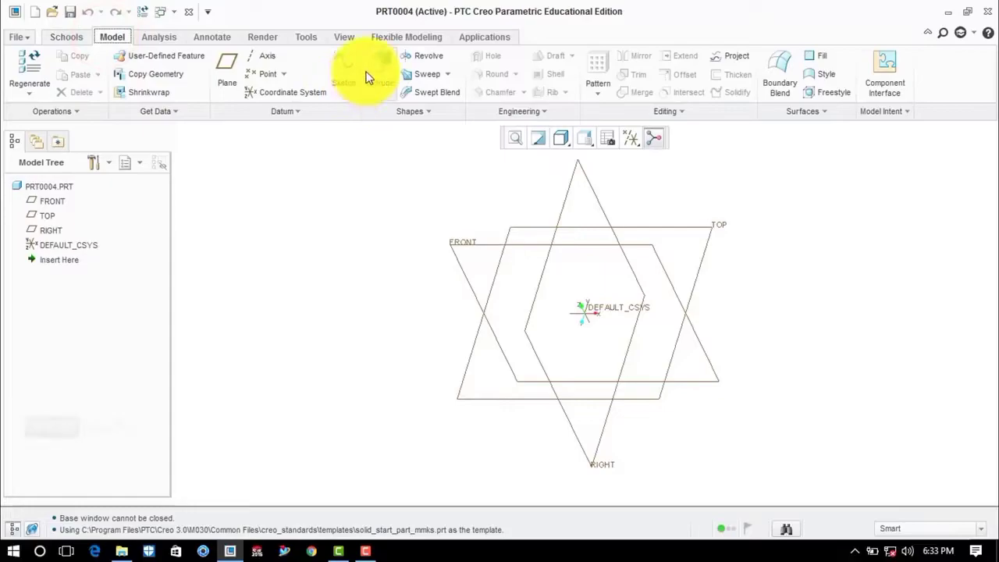
{"action": "left_click", "coordinate": [370, 80]}
{"action": "left_click", "coordinate": [695, 227]}
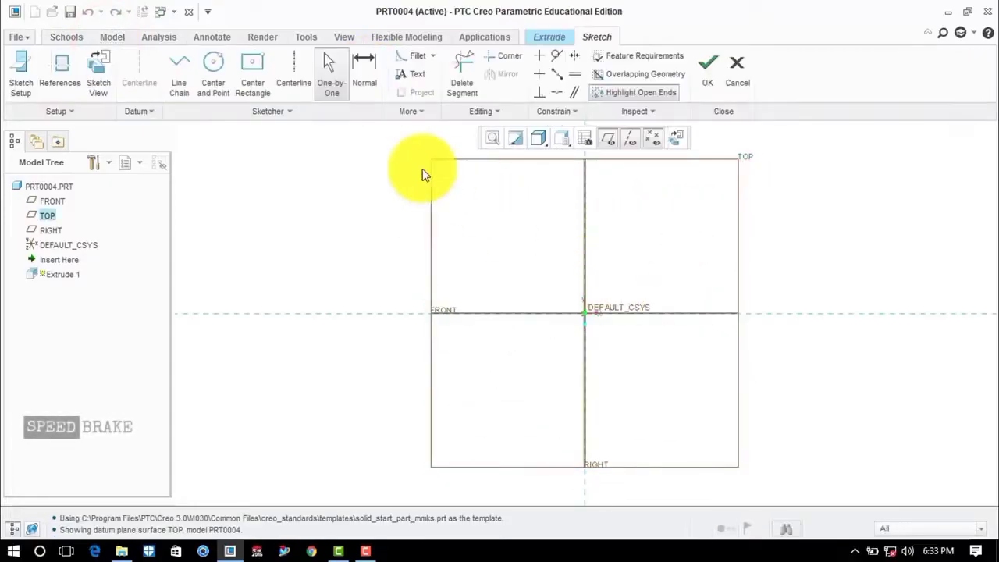
{"action": "left_click", "coordinate": [213, 69]}
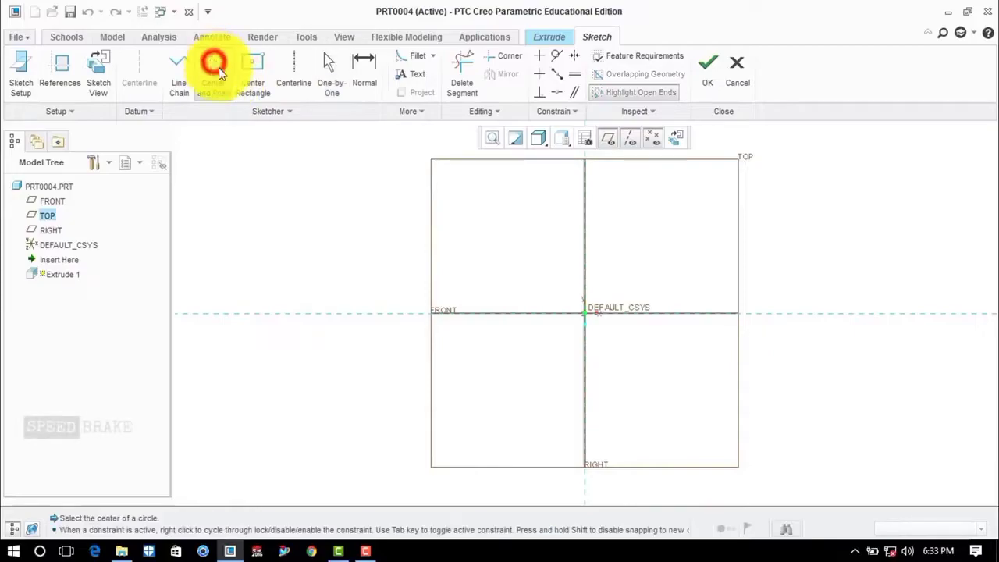
{"action": "left_click", "coordinate": [584, 313]}
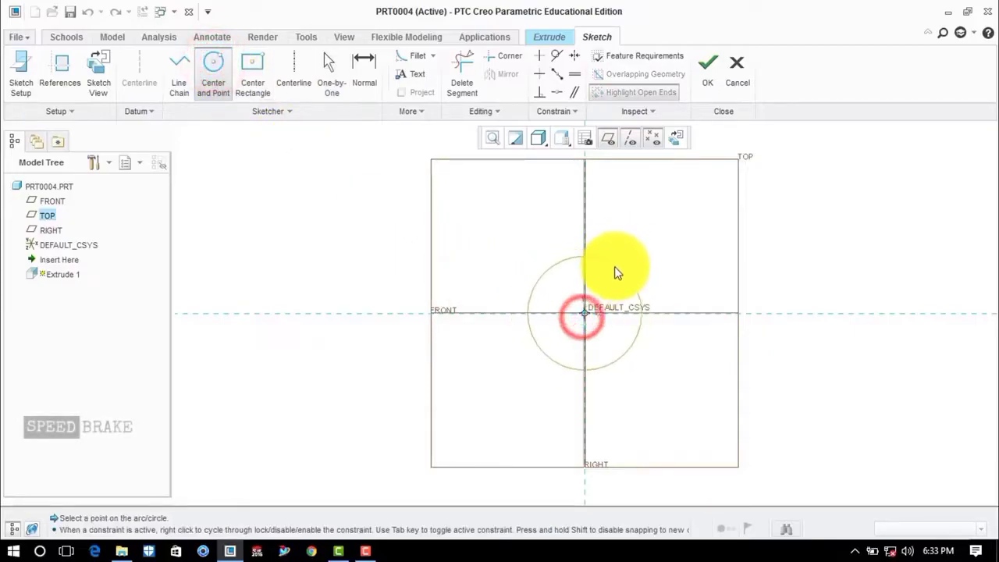
{"action": "left_click", "coordinate": [609, 285]}
{"action": "left_click", "coordinate": [584, 313]}
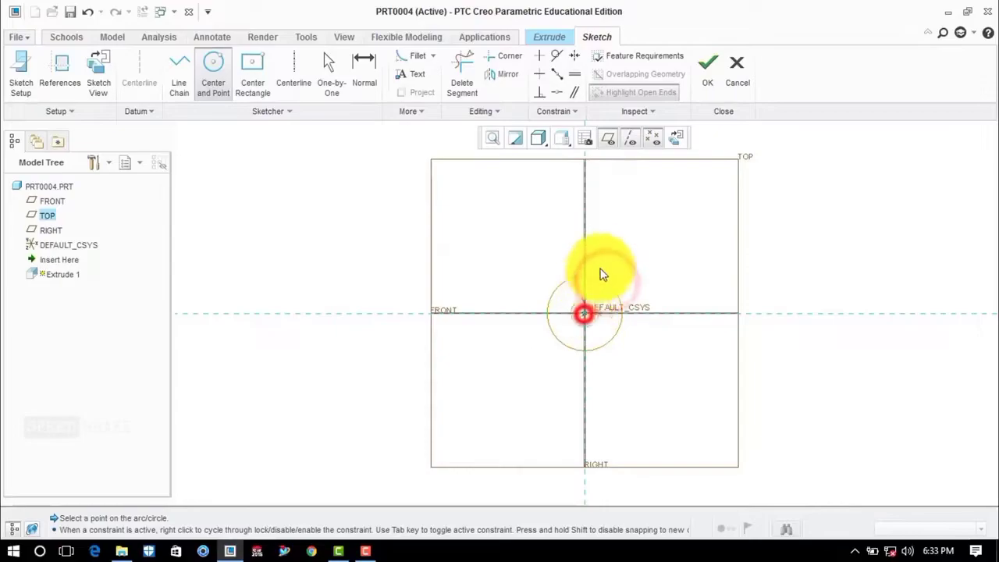
{"action": "left_click", "coordinate": [612, 252]}
{"action": "middle_click", "coordinate": [629, 223]}
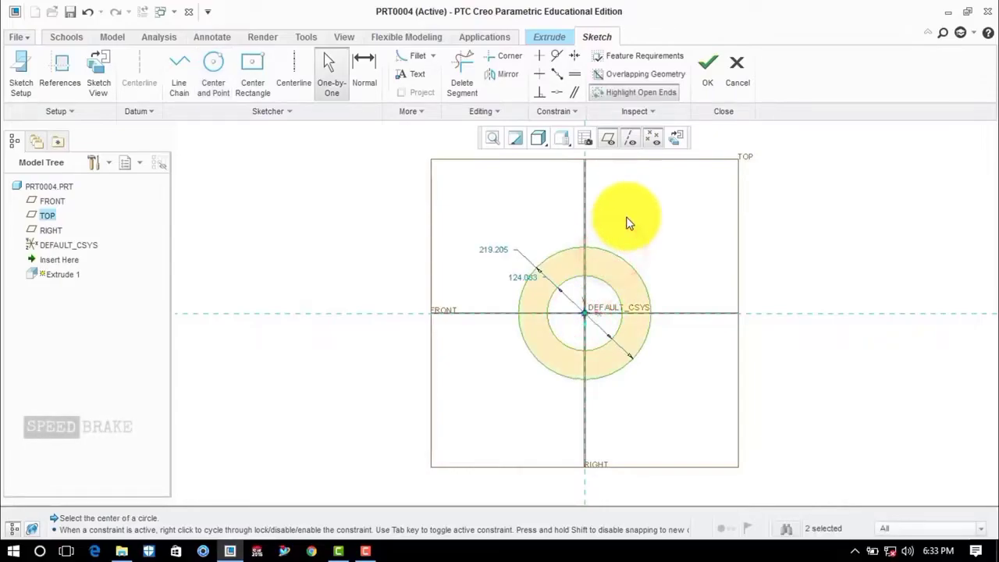
Set the inner circle's diameter to 30 mm and the outer circle's to 45 mm, and finish the sketch.
{"action": "left_click", "coordinate": [518, 276]}
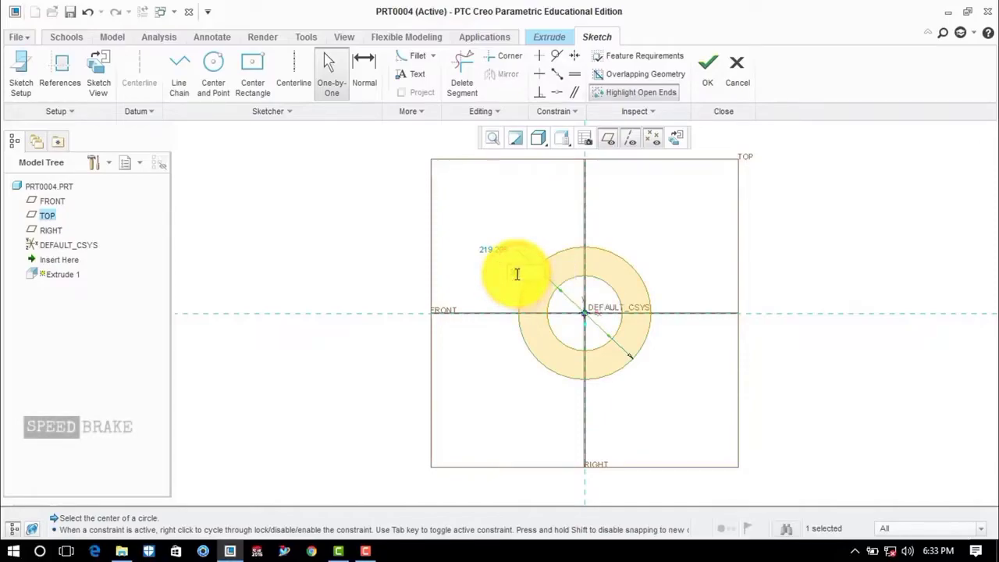
{"action": "key", "text": "ctrl+z"}
{"action": "left_click", "coordinate": [528, 170]}
{"action": "left_click", "coordinate": [500, 256]}
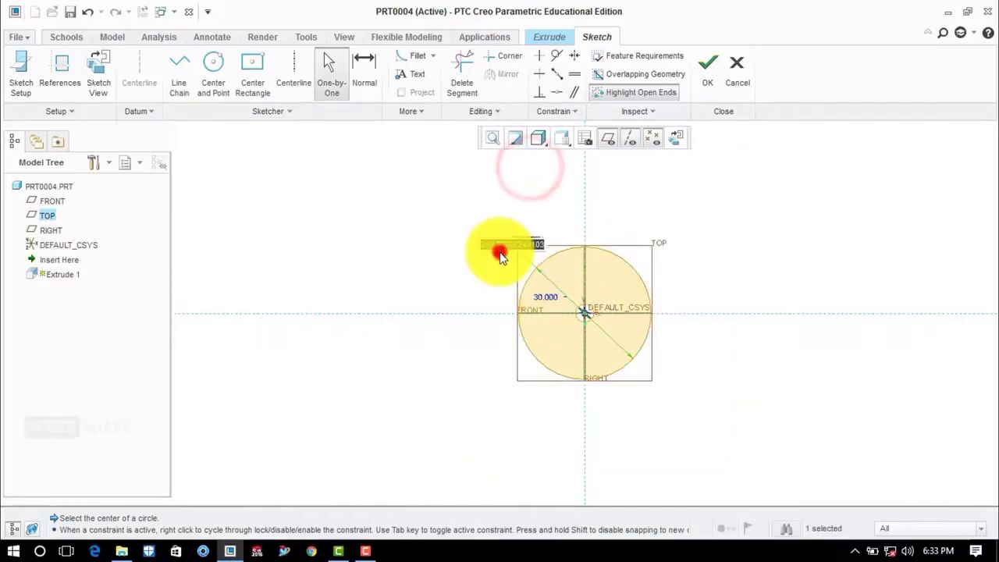
{"action": "key", "text": "BackSpace"}
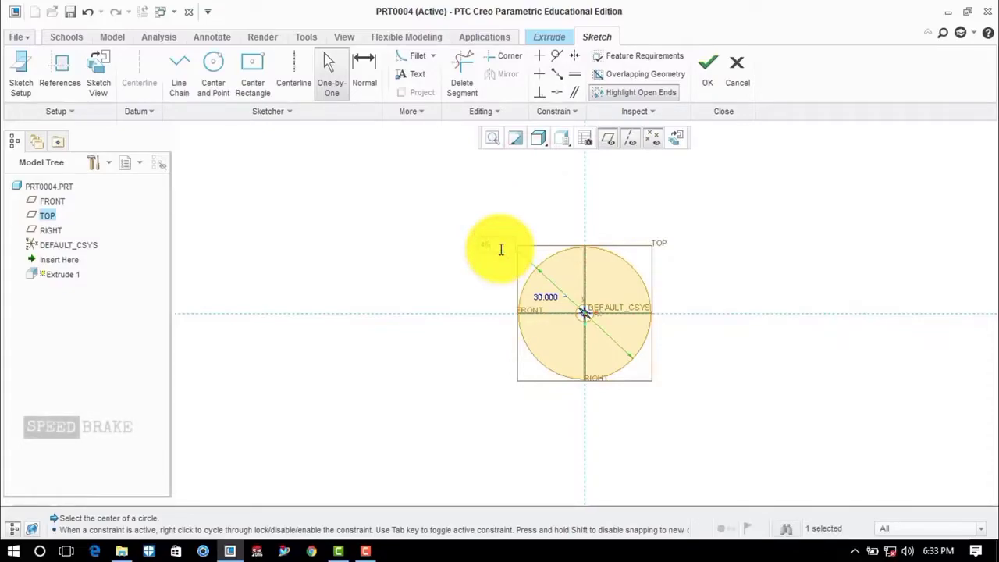
{"action": "type", "text": "45"}
{"action": "key", "text": "Return"}
{"action": "left_click", "coordinate": [664, 221]}
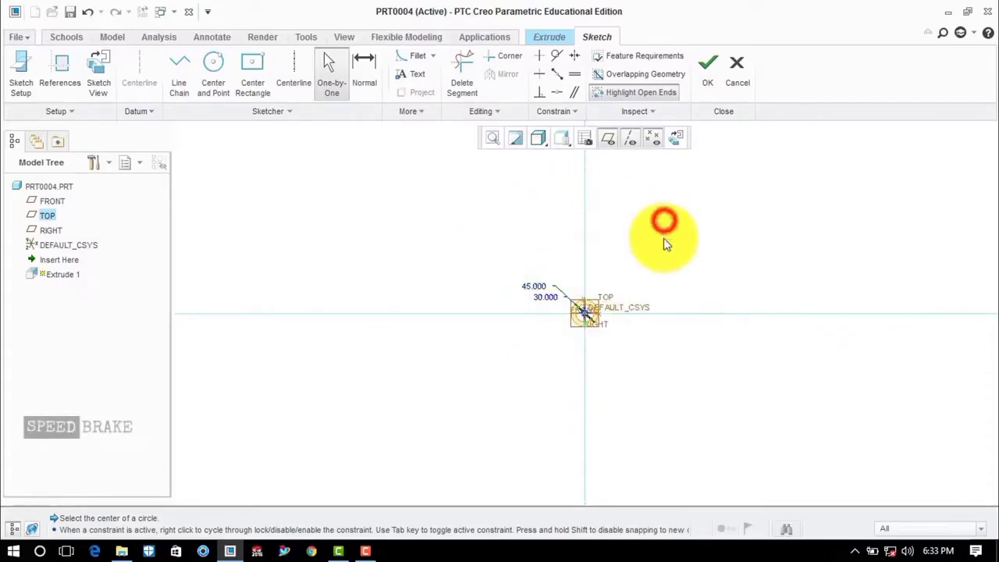
{"action": "left_click", "coordinate": [699, 87]}
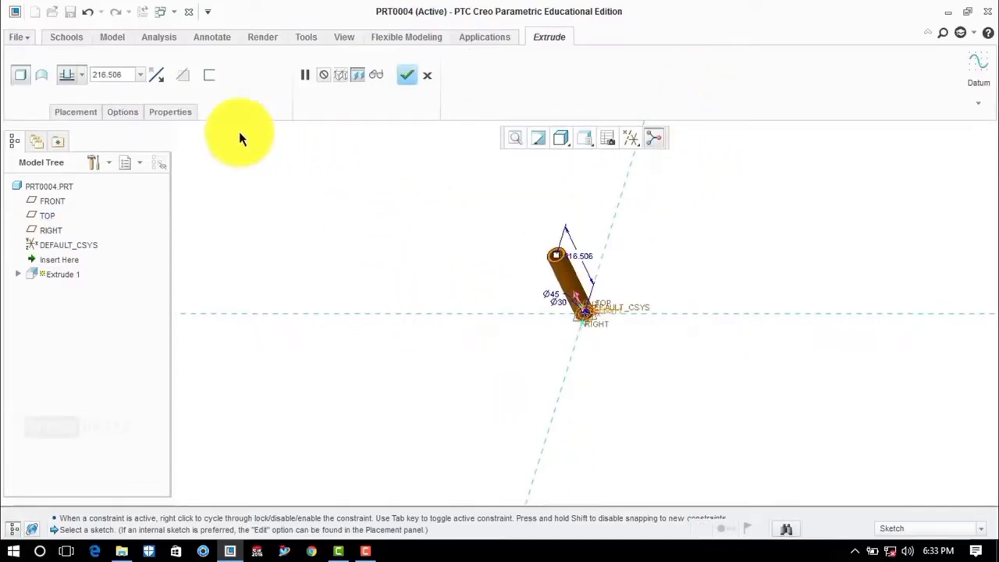
Extrude the ring profile 14 mm symmetrically about the sketch plane.
{"action": "left_click", "coordinate": [81, 75]}
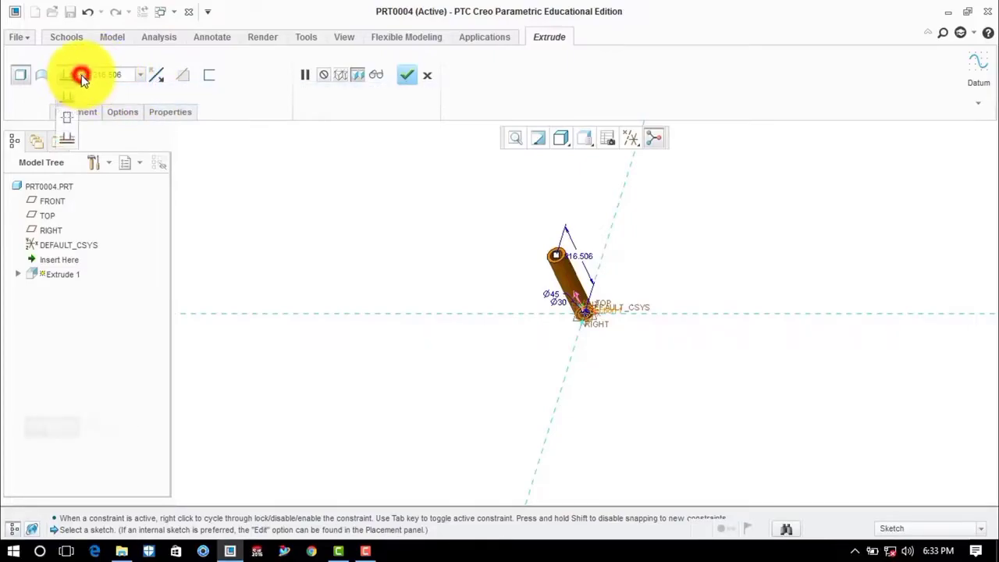
{"action": "left_click", "coordinate": [64, 117]}
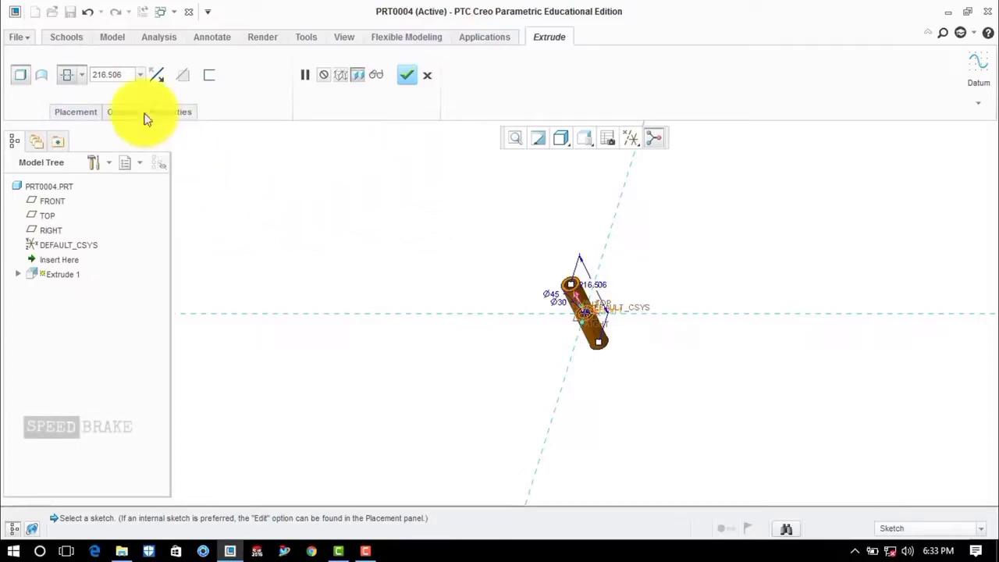
{"action": "left_click", "coordinate": [117, 74]}
{"action": "key", "text": "BackSpace"}
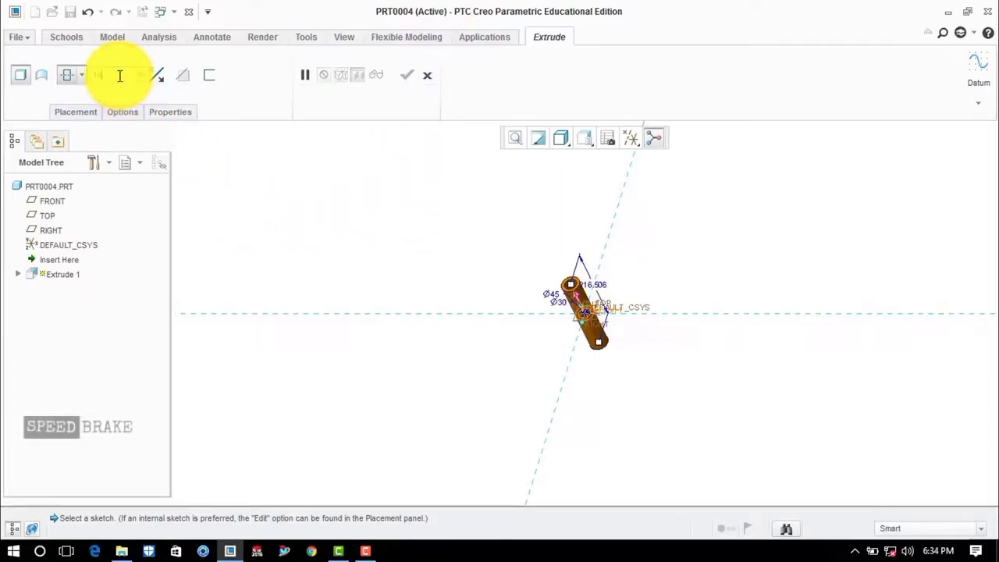
{"action": "type", "text": "14"}
{"action": "key", "text": "Return"}
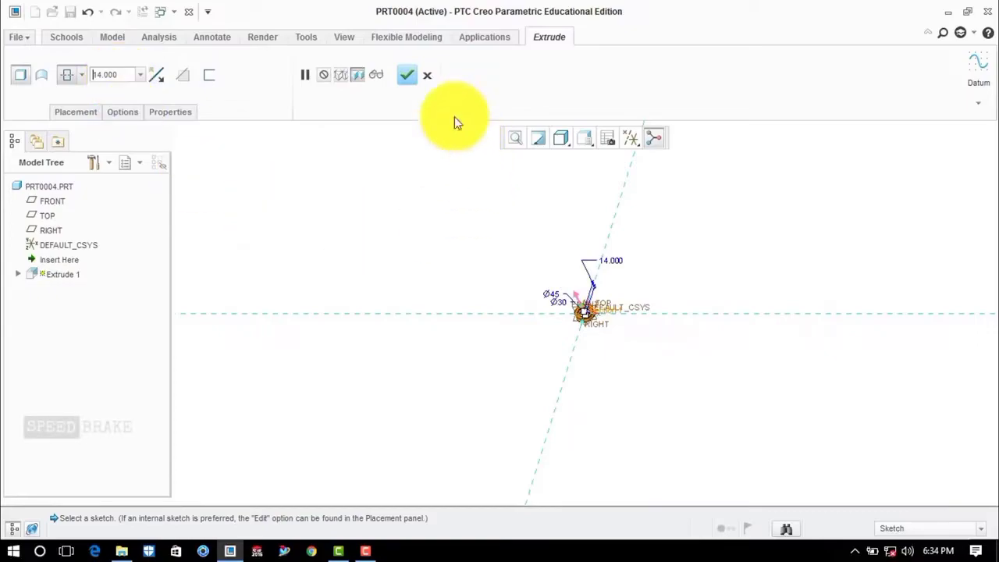
{"action": "left_click", "coordinate": [404, 75]}
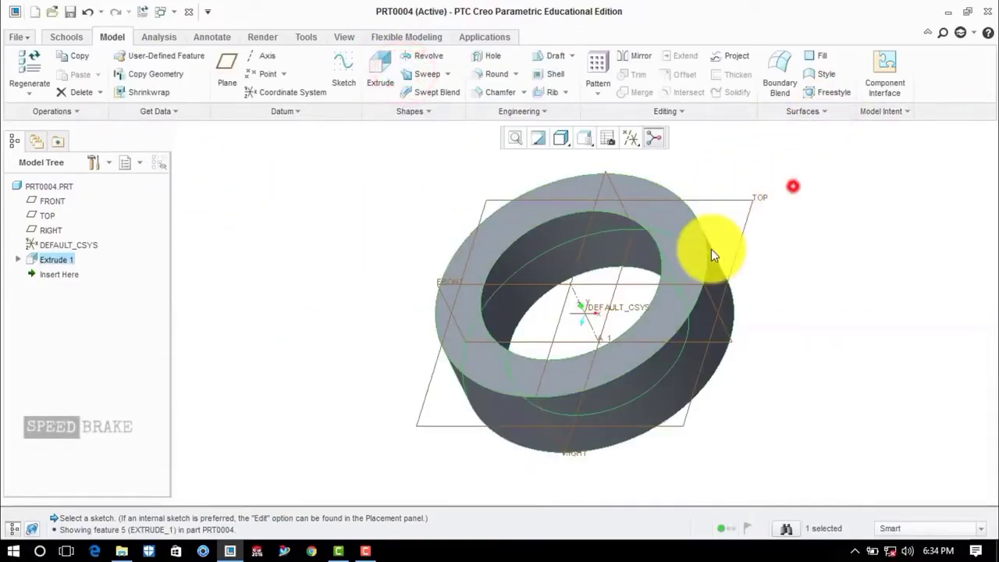
{"action": "left_click", "coordinate": [966, 281]}
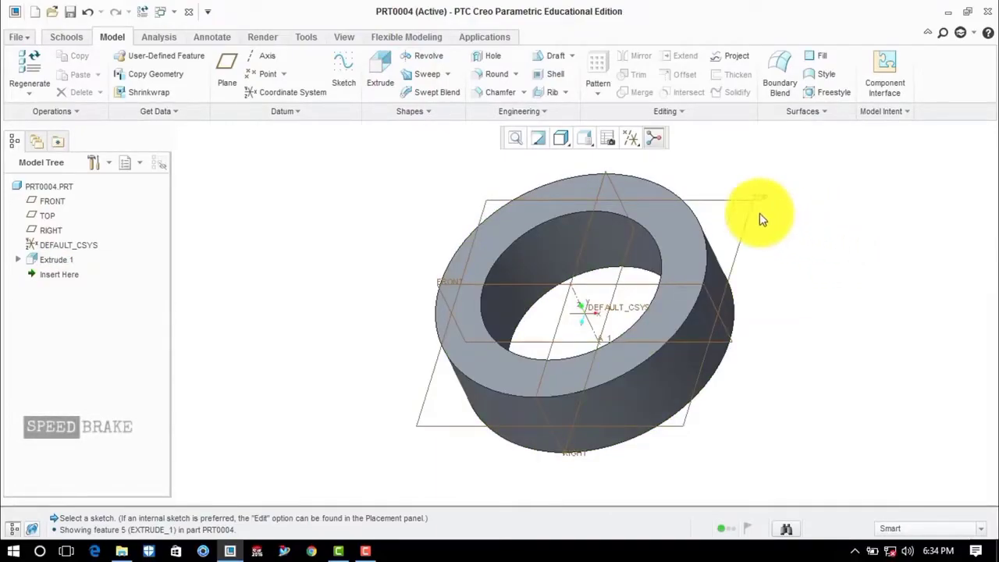
Start a sketch on the TOP plane and add a vertical datum centerline through the origin.
{"action": "left_click", "coordinate": [343, 64]}
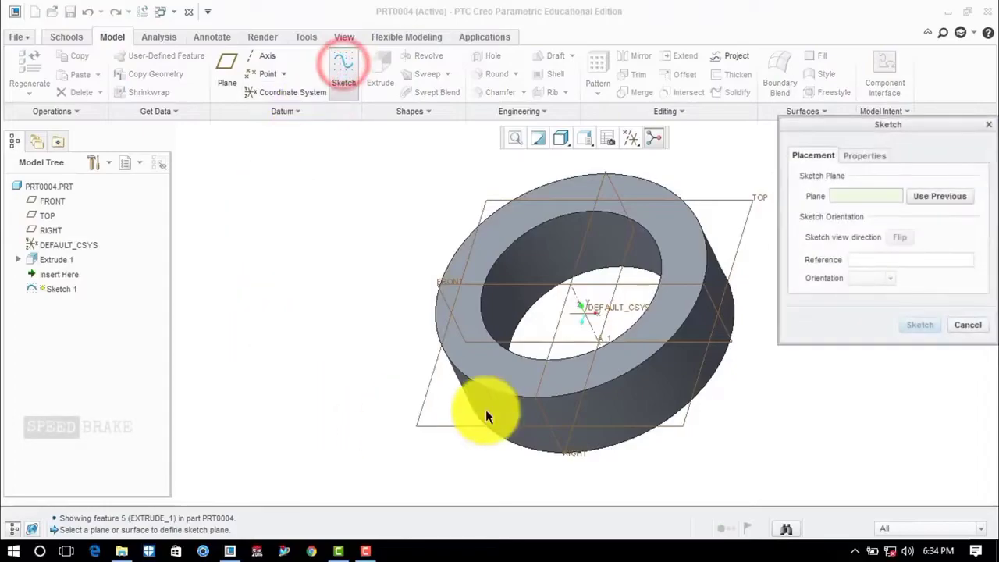
{"action": "left_click", "coordinate": [424, 426]}
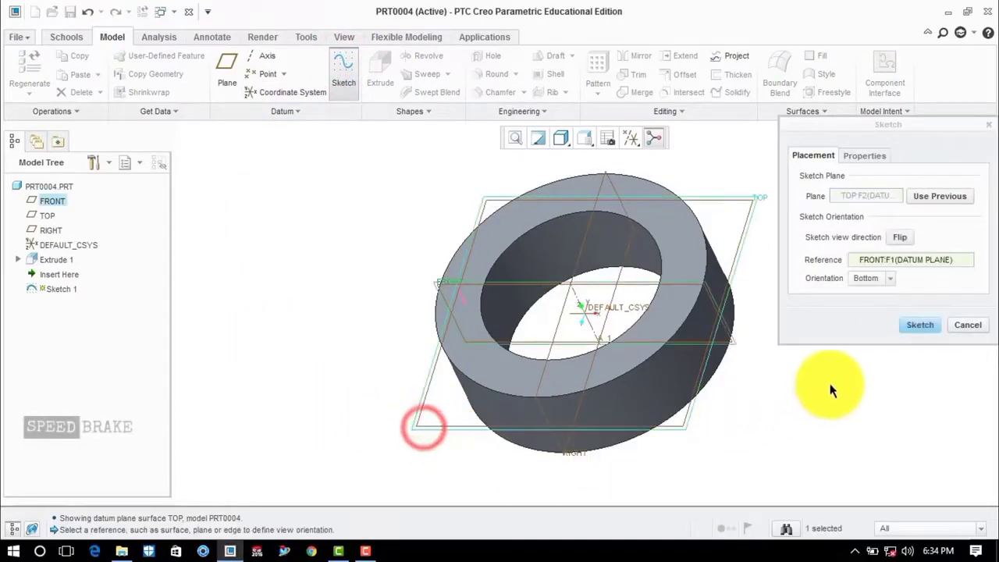
{"action": "left_click", "coordinate": [919, 324]}
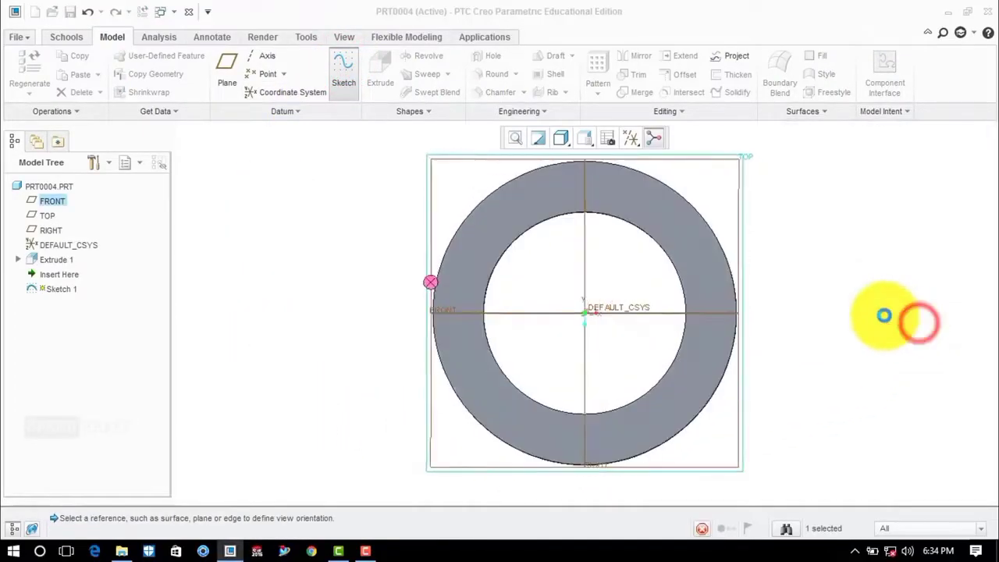
{"action": "scroll", "coordinate": [578, 207], "scroll_direction": "down", "scroll_amount": 3}
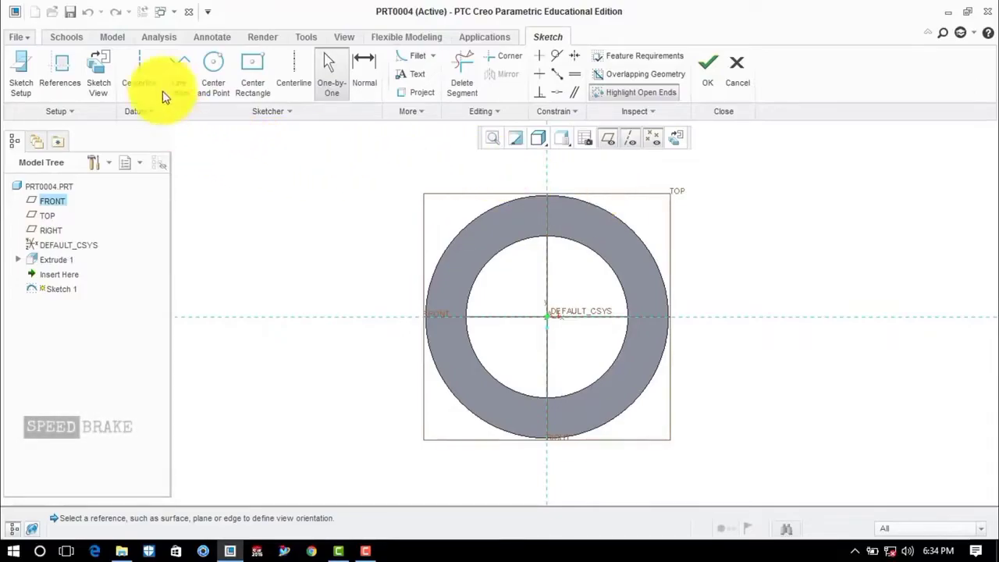
{"action": "left_click", "coordinate": [143, 71]}
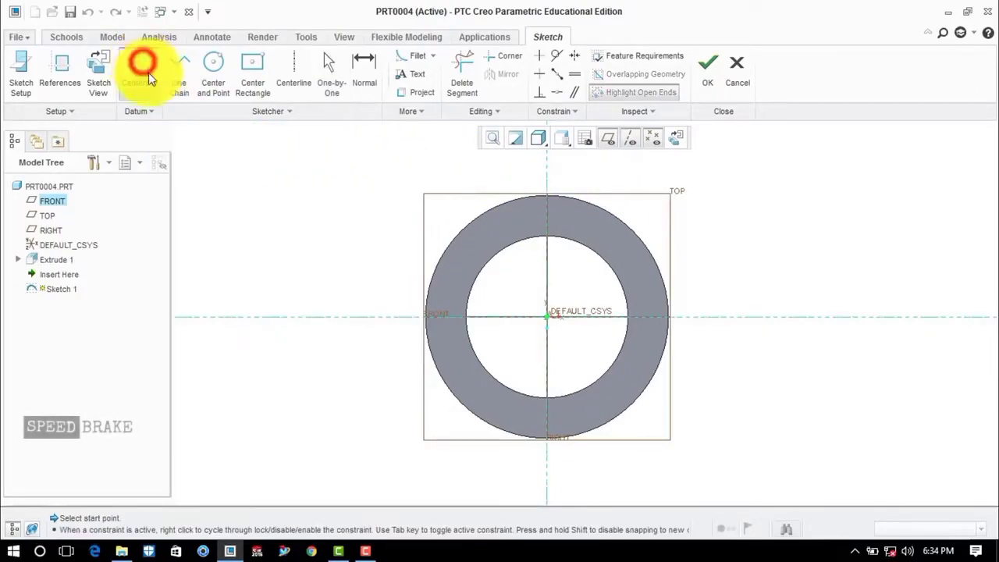
{"action": "left_click", "coordinate": [548, 318]}
{"action": "left_click", "coordinate": [547, 261]}
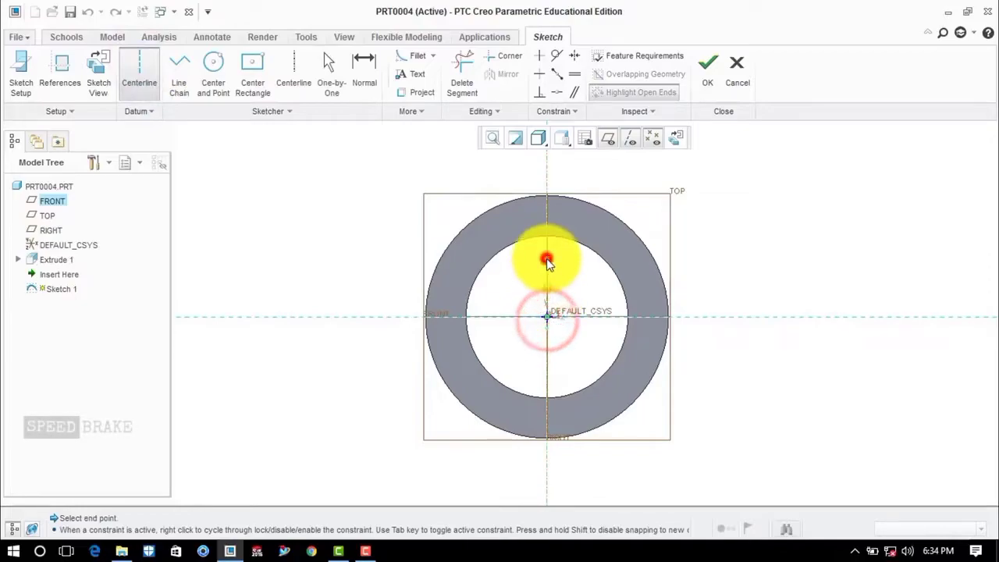
{"action": "middle_click", "coordinate": [711, 221]}
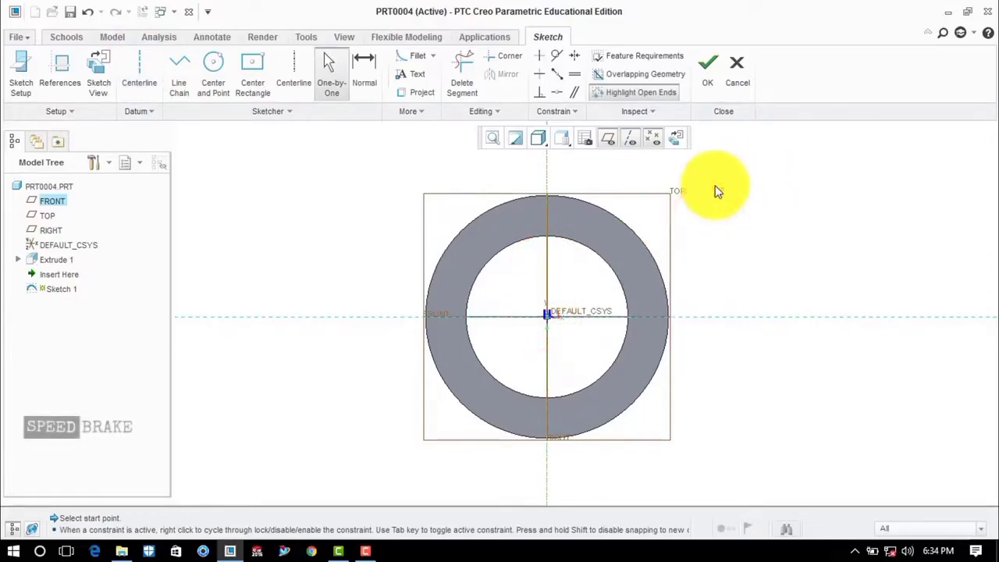
Draw a vertical line about 55 mm long on the centerline, extending past the ring at both ends.
{"action": "scroll", "coordinate": [637, 273], "scroll_direction": "down", "scroll_amount": 3}
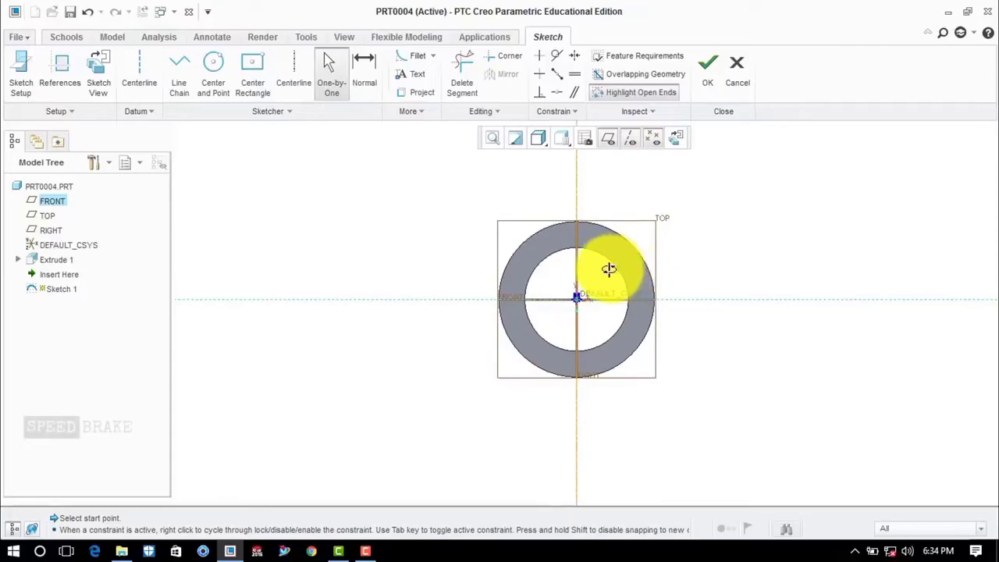
{"action": "scroll", "coordinate": [609, 268], "scroll_direction": "up", "scroll_amount": 1}
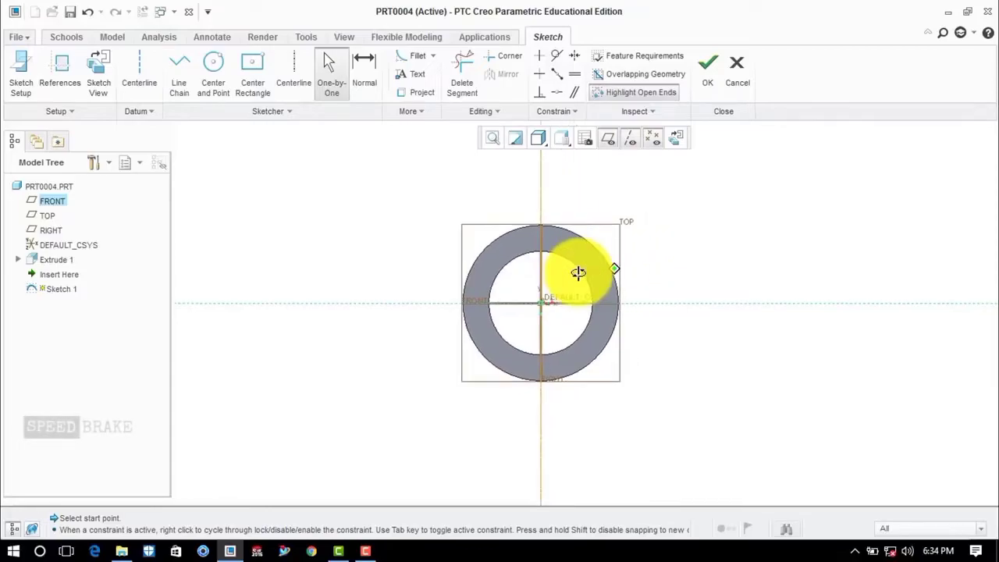
{"action": "left_click", "coordinate": [185, 78]}
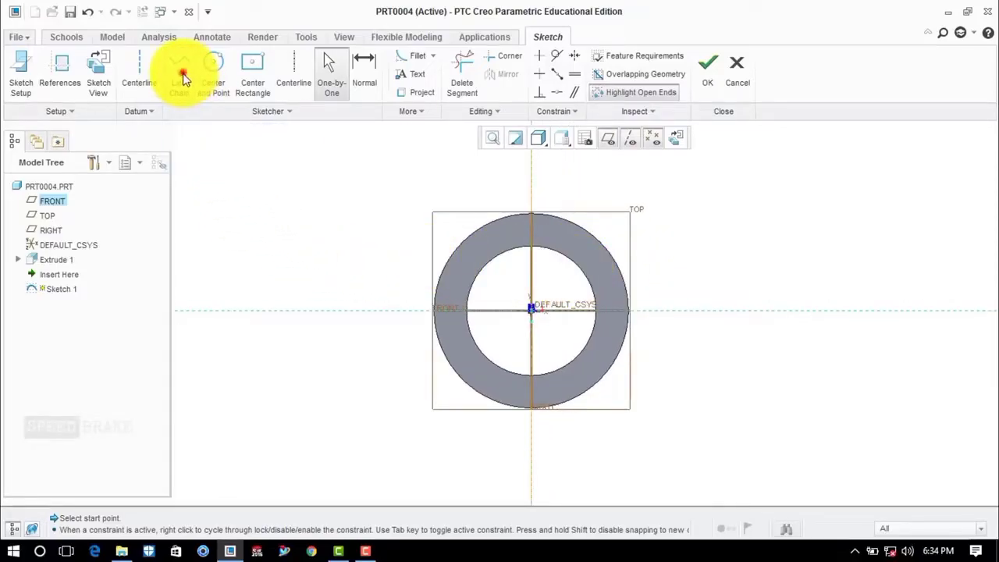
{"action": "left_click", "coordinate": [531, 192]}
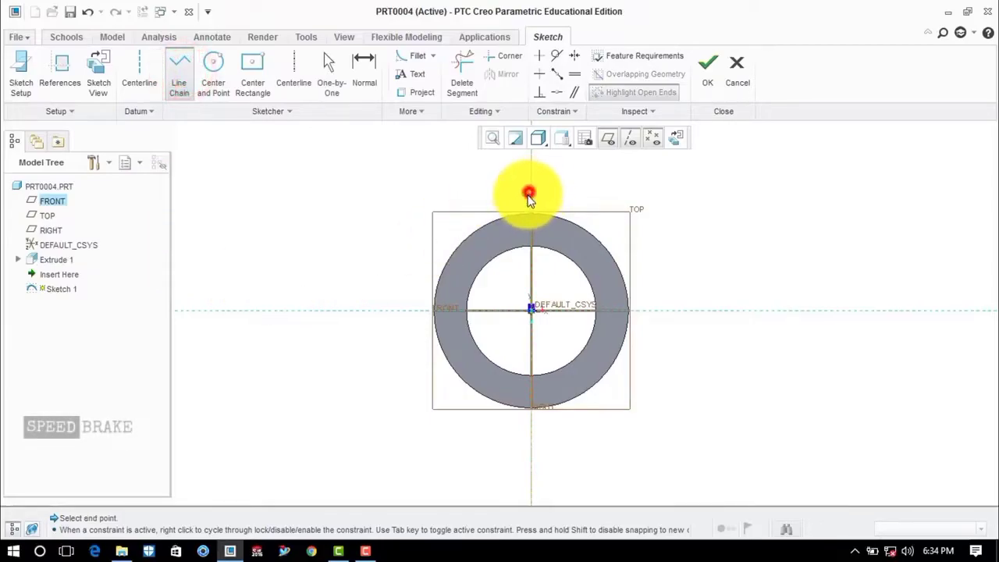
{"action": "left_click", "coordinate": [532, 432]}
{"action": "middle_click", "coordinate": [712, 270]}
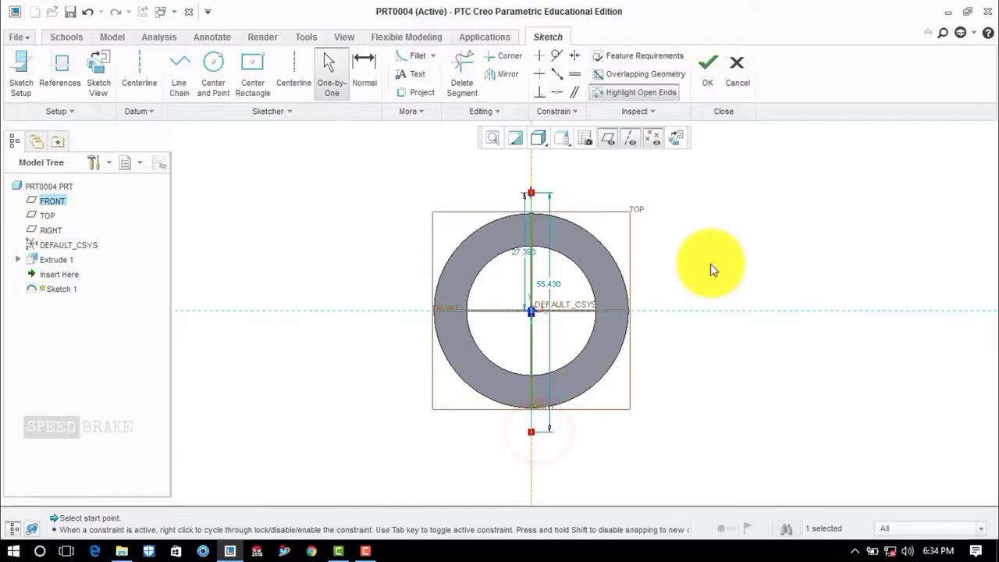
Set the vertical line's length to 52 mm and its upper end's distance from the horizontal axis to 26 mm.
{"action": "left_click", "coordinate": [712, 270]}
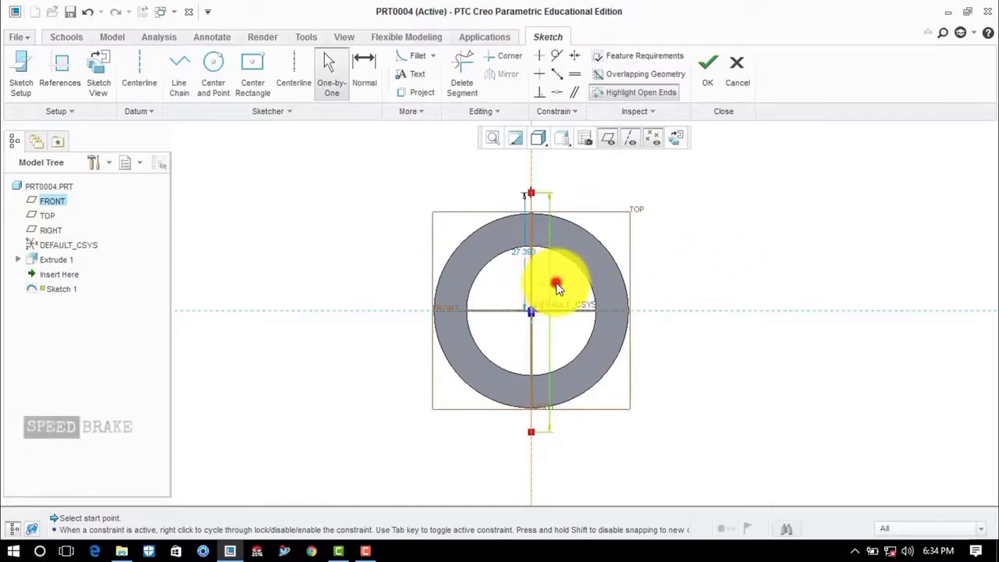
{"action": "left_click", "coordinate": [556, 285]}
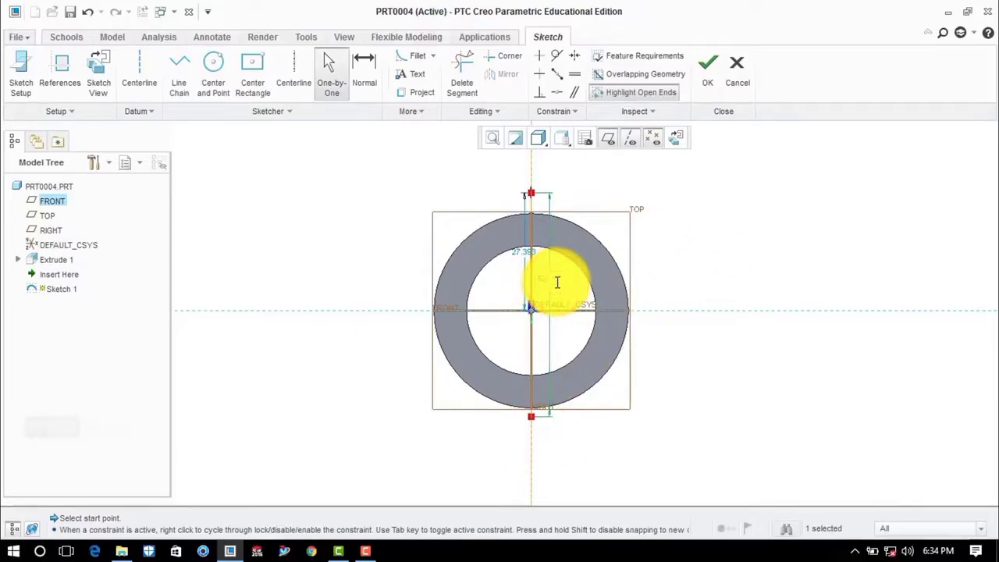
{"action": "left_click", "coordinate": [660, 239]}
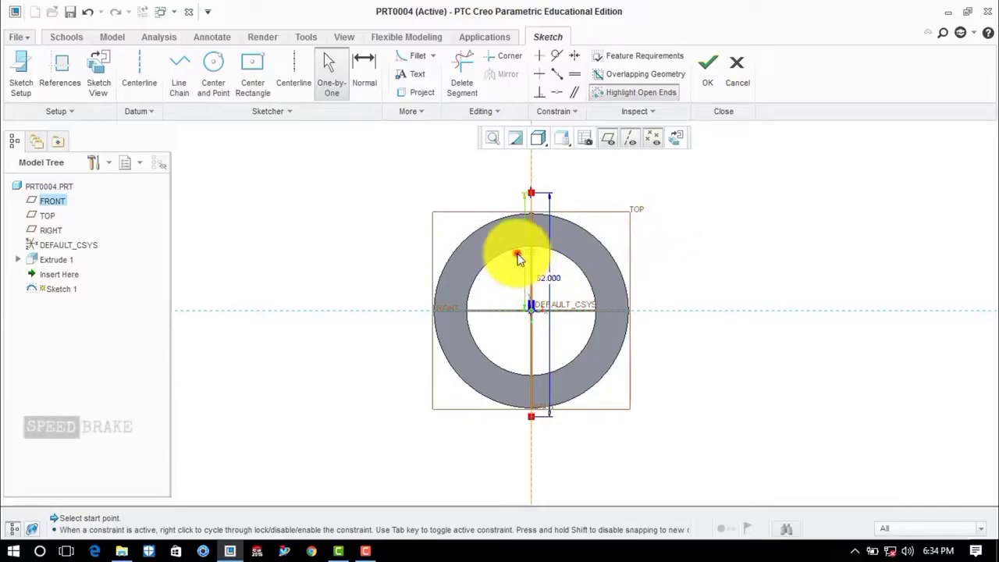
{"action": "left_click_drag", "start_coordinate": [519, 259], "coordinate": [521, 260]}
{"action": "left_click", "coordinate": [797, 237]}
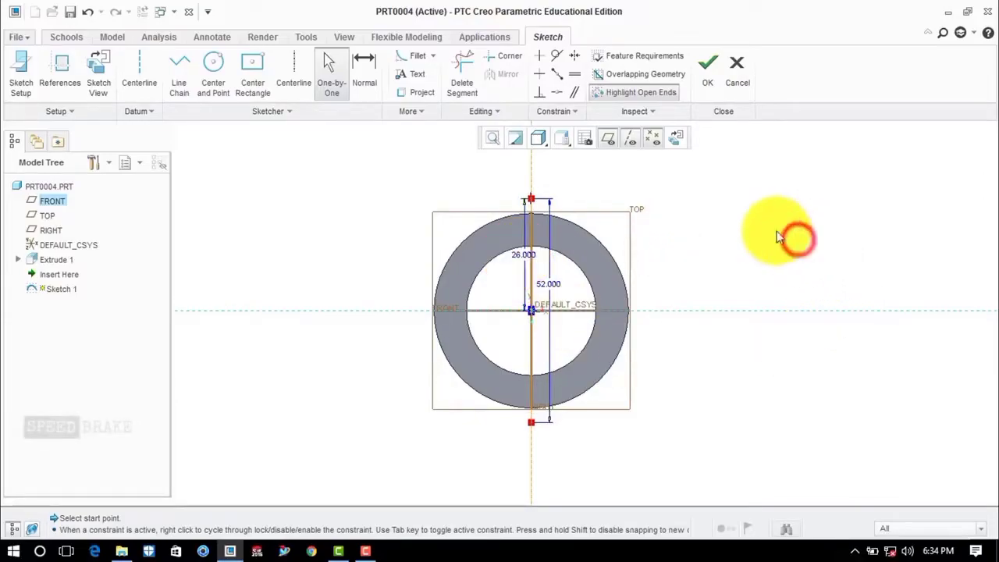
Draw a top edge about 7.7 mm wide, a slanted side and a bottom edge, closing the profile with the vertical line.
{"action": "left_click", "coordinate": [181, 64]}
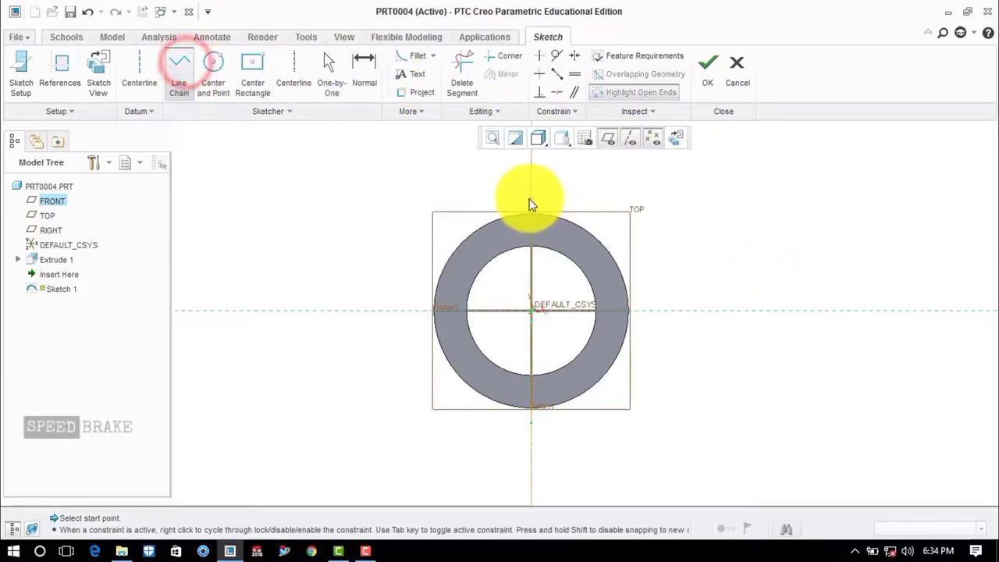
{"action": "left_click", "coordinate": [563, 198]}
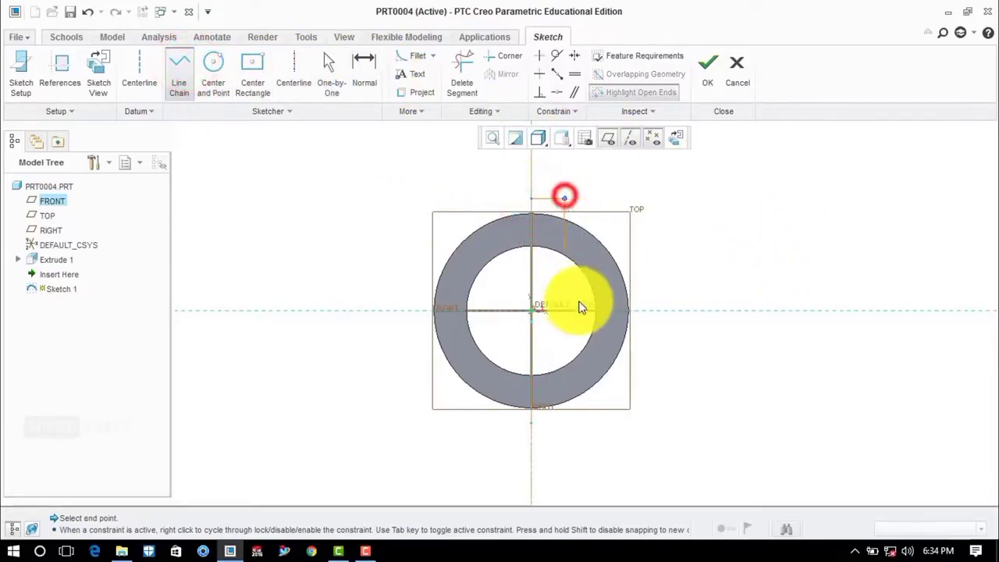
{"action": "left_click", "coordinate": [535, 424]}
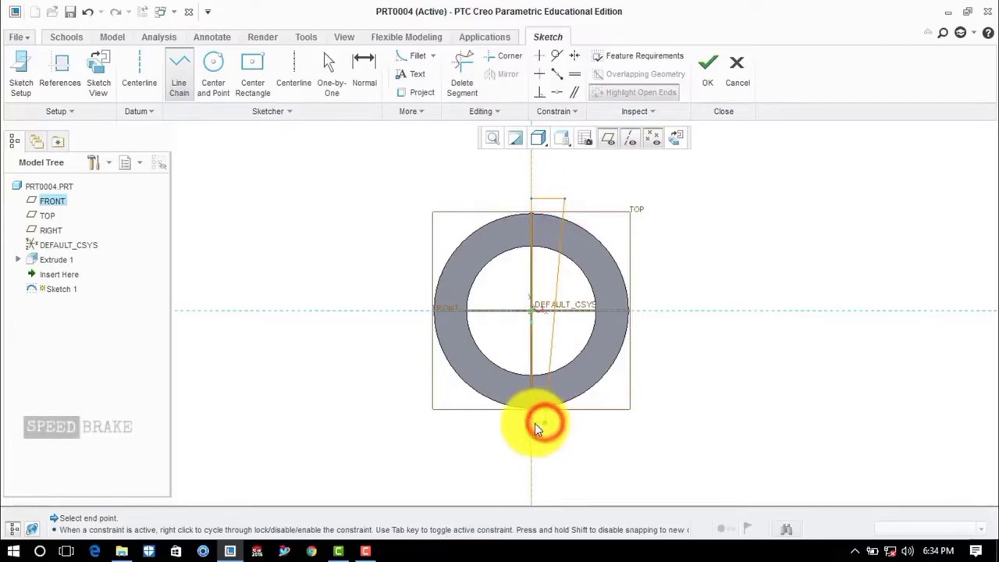
{"action": "middle_click", "coordinate": [315, 385]}
{"action": "middle_click", "coordinate": [314, 385]}
{"action": "left_click", "coordinate": [344, 365]}
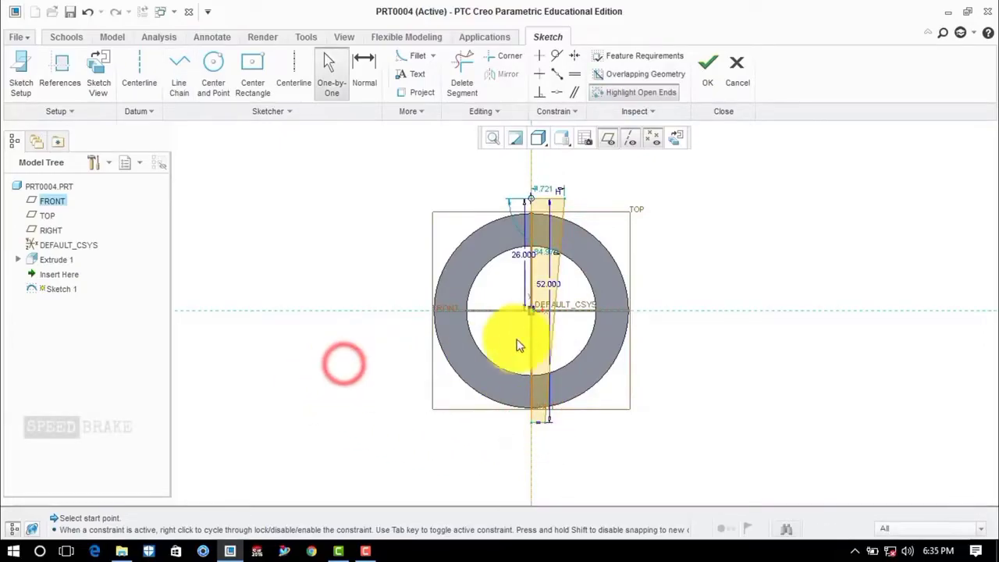
Set the angle between the top edge and slanted side to 89.427° and the top edge's width to 3 mm, and finish the sketch.
{"action": "double_click", "coordinate": [548, 253]}
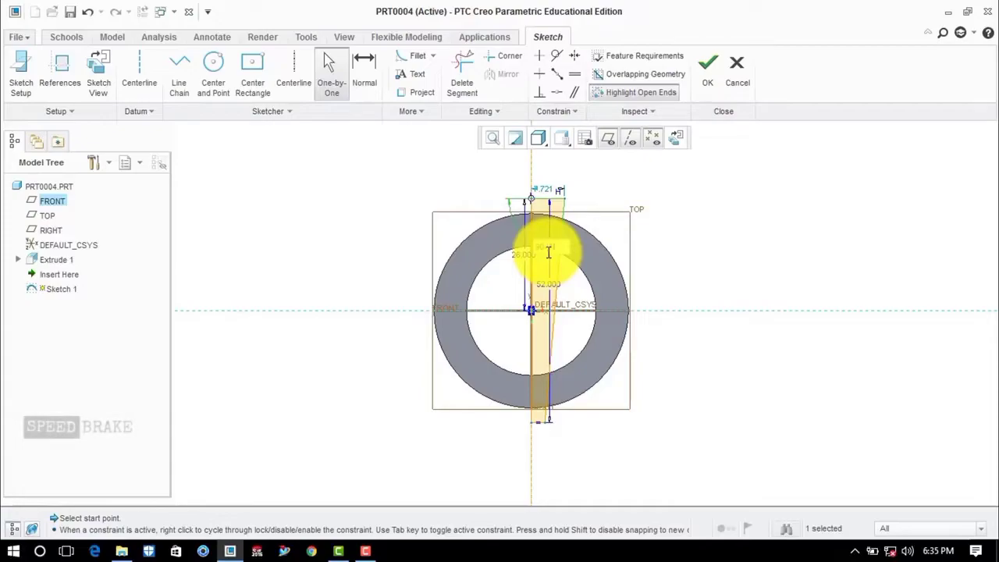
{"action": "key", "text": "Return"}
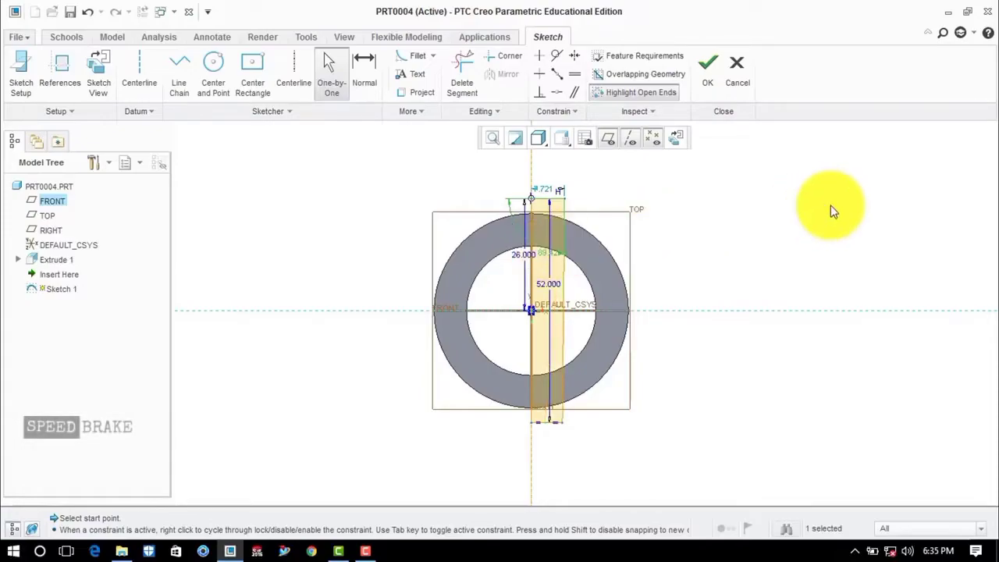
{"action": "left_click", "coordinate": [830, 207]}
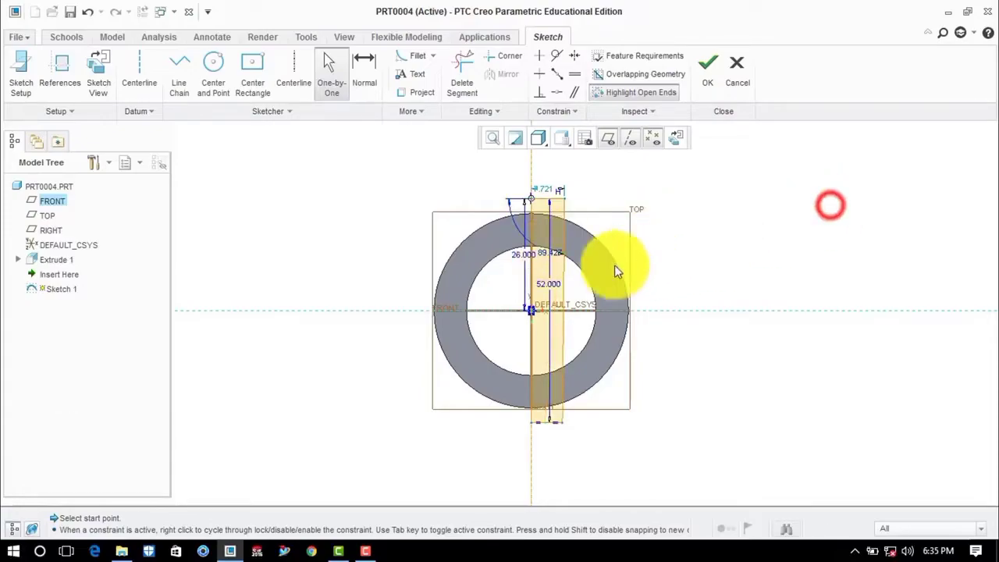
{"action": "left_click", "coordinate": [546, 189]}
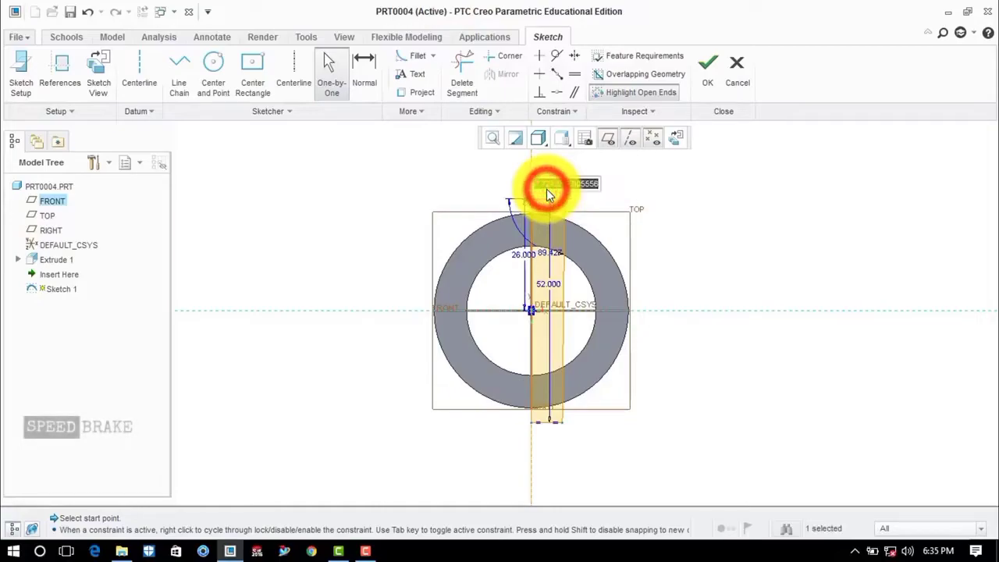
{"action": "type", "text": "0"}
{"action": "key", "text": "Return"}
{"action": "left_click", "coordinate": [713, 202]}
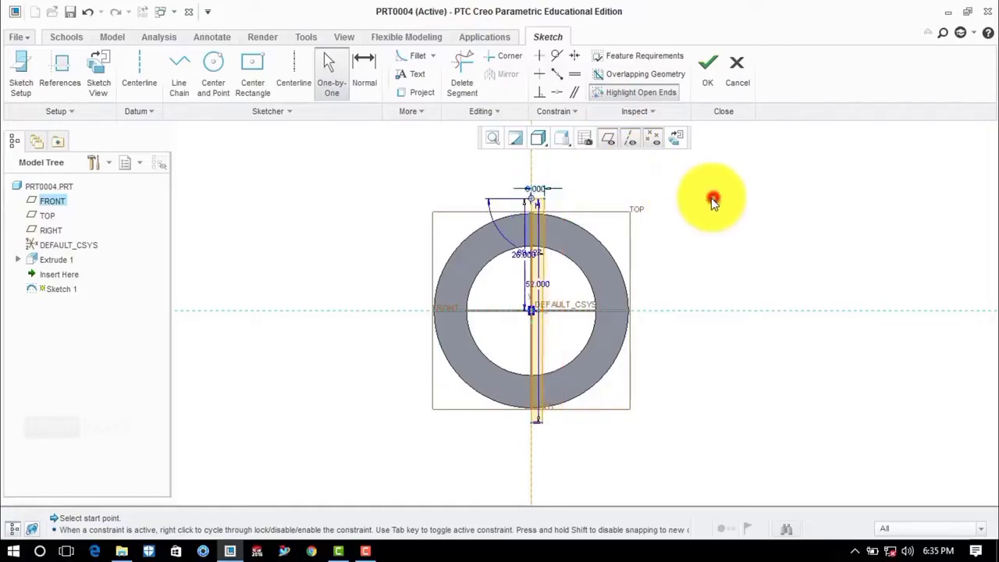
{"action": "left_click", "coordinate": [710, 89]}
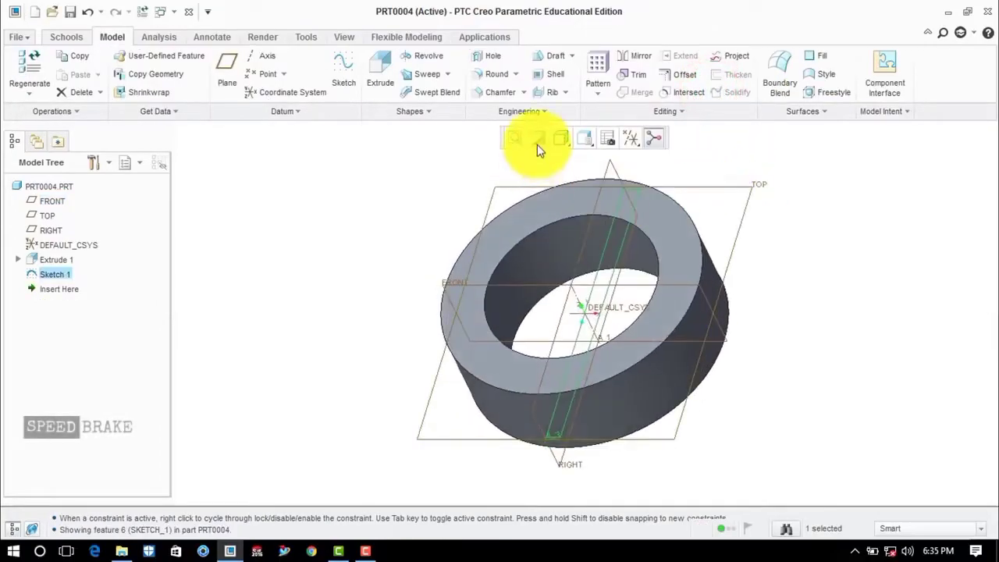
Revolve the tapered profile 360° as a material removal to cut the cross pin hole through the ring.
{"action": "left_click", "coordinate": [412, 59]}
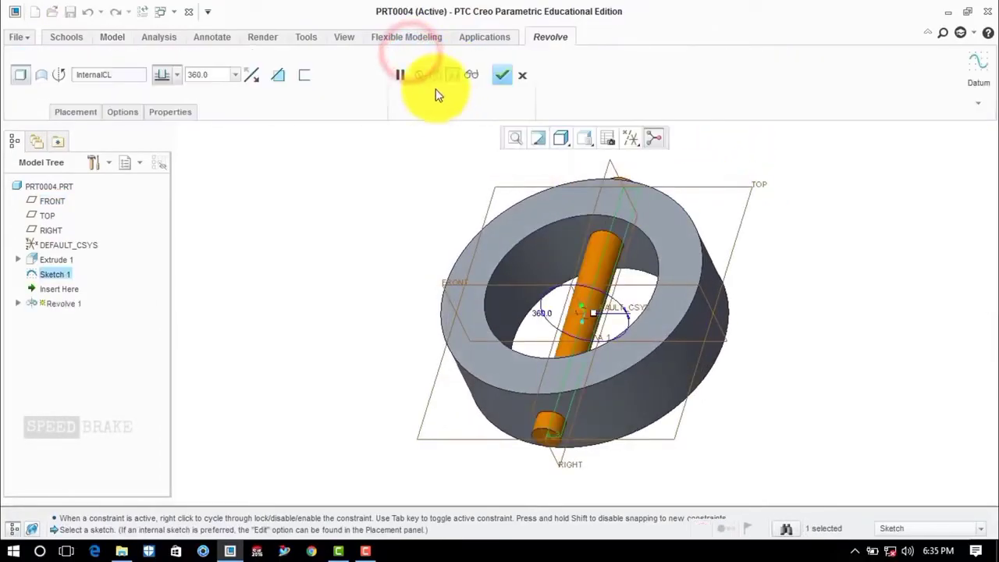
{"action": "left_click", "coordinate": [281, 80]}
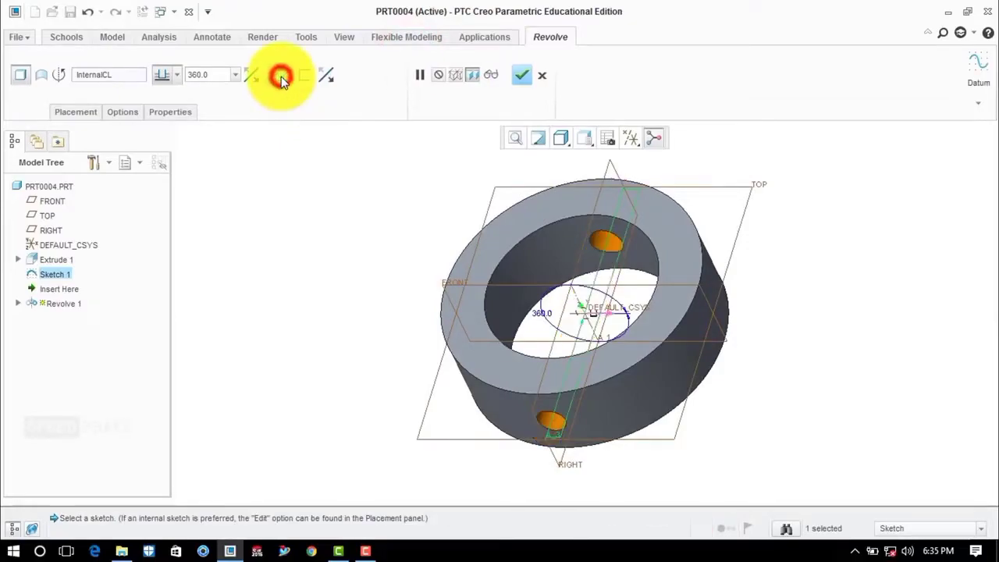
{"action": "left_click", "coordinate": [521, 73]}
{"action": "left_click", "coordinate": [348, 222]}
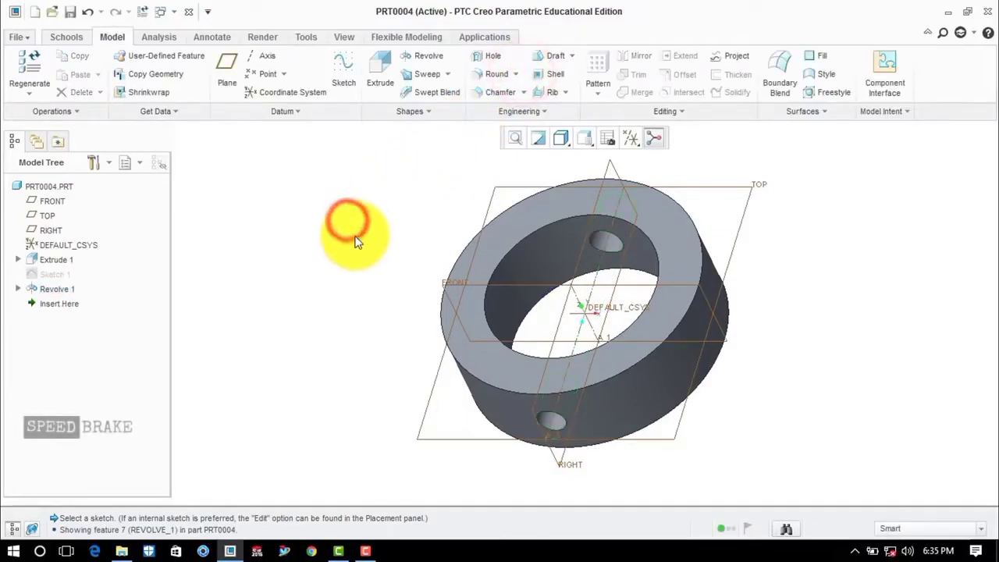
Save a copy of the ring part as collar in the knuckle joint folder.
{"action": "left_click", "coordinate": [26, 36]}
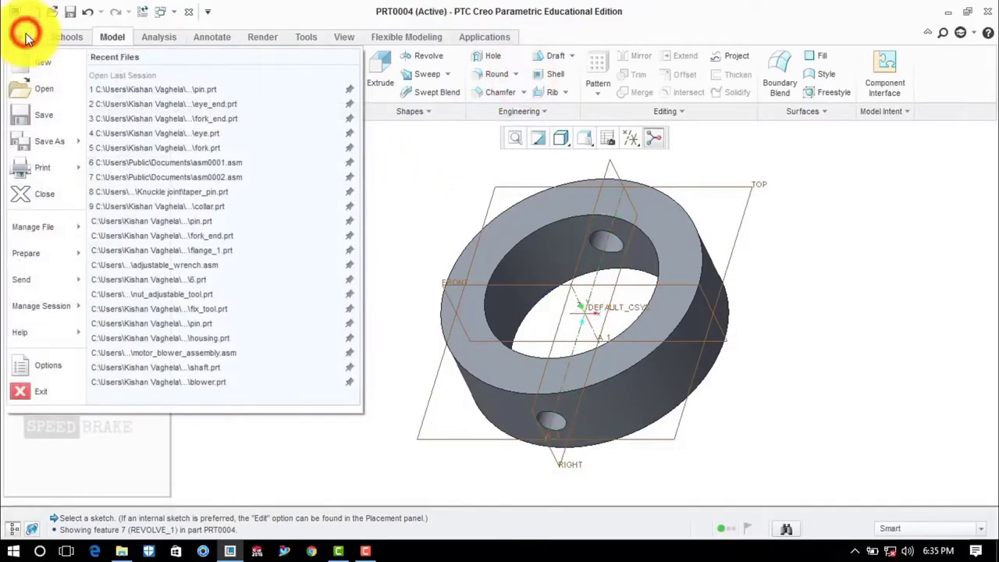
{"action": "left_click", "coordinate": [39, 148]}
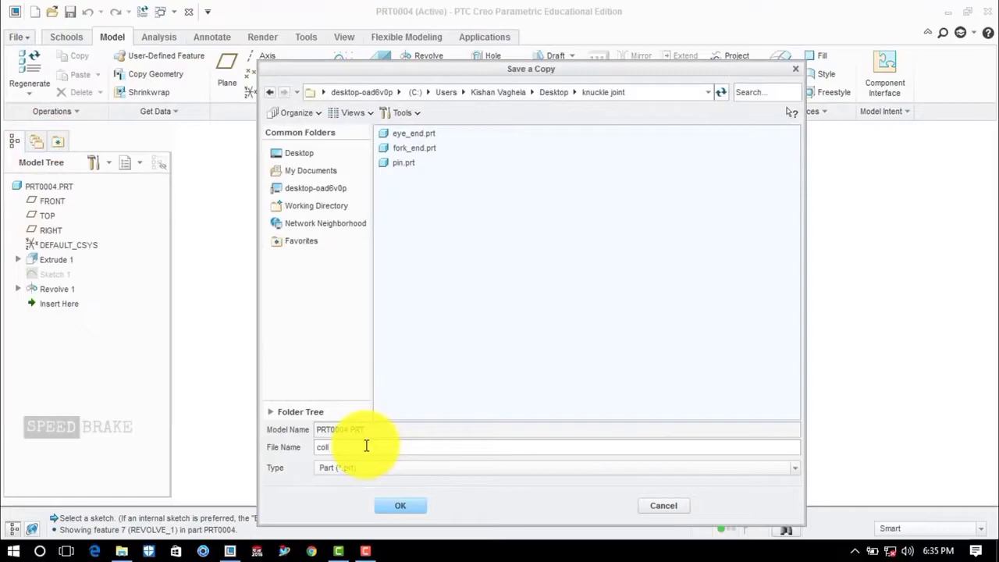
{"action": "type", "text": "collar"}
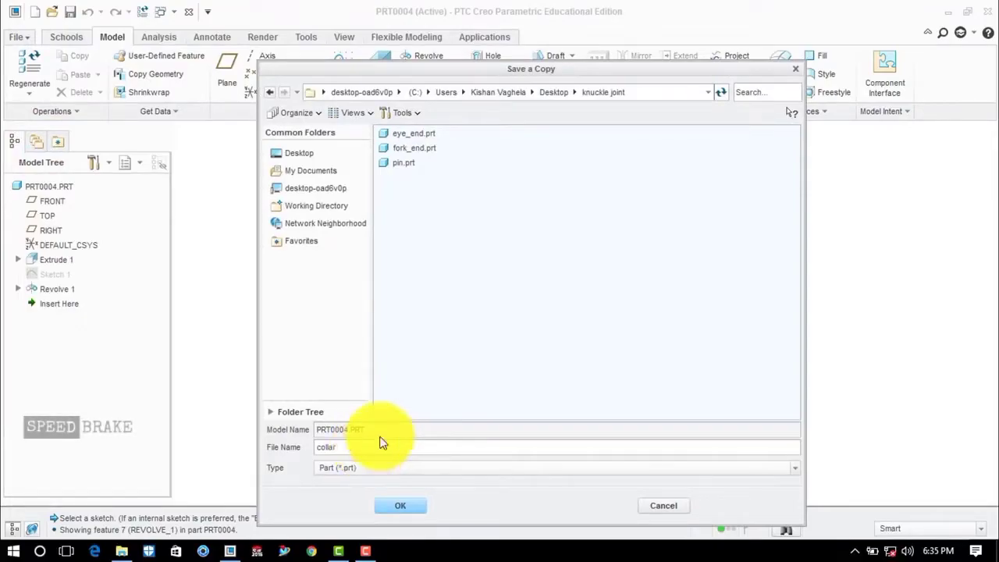
{"action": "left_click", "coordinate": [400, 503]}
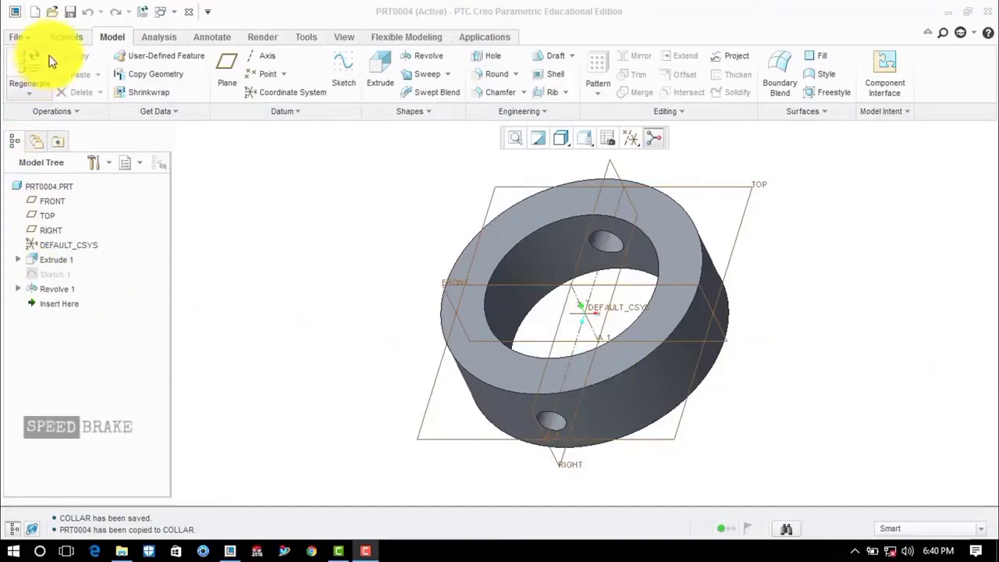
Close the ring part and create a new solid part using the solid_start_part_mmks template instead of the default.
{"action": "left_click", "coordinate": [65, 36]}
{"action": "left_click", "coordinate": [118, 58]}
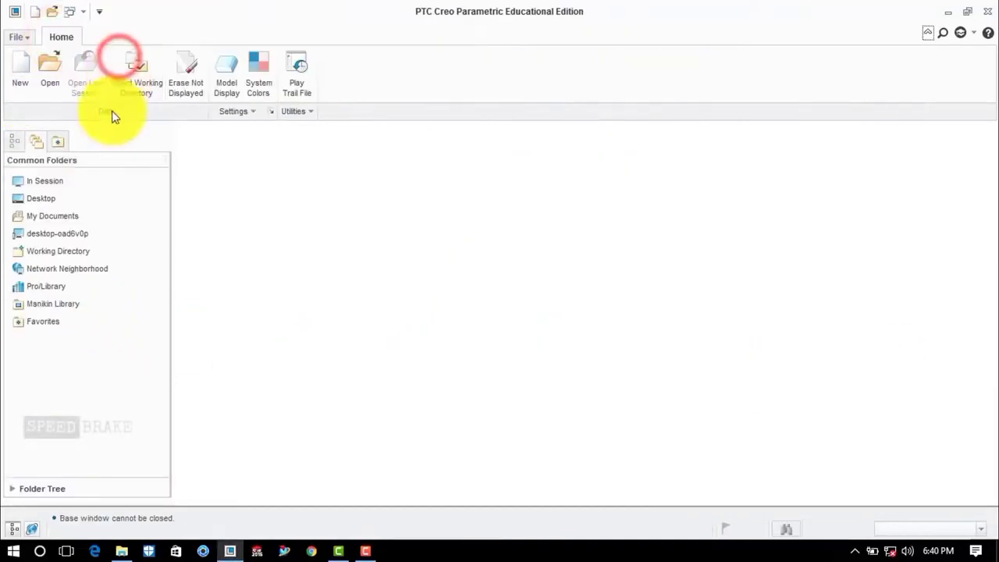
{"action": "left_click", "coordinate": [24, 62]}
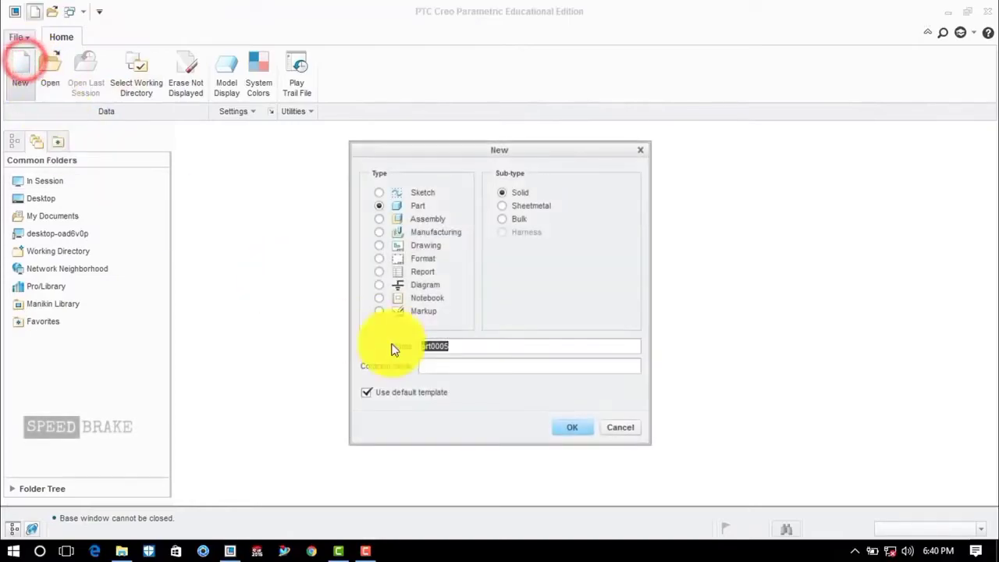
{"action": "left_click", "coordinate": [383, 394]}
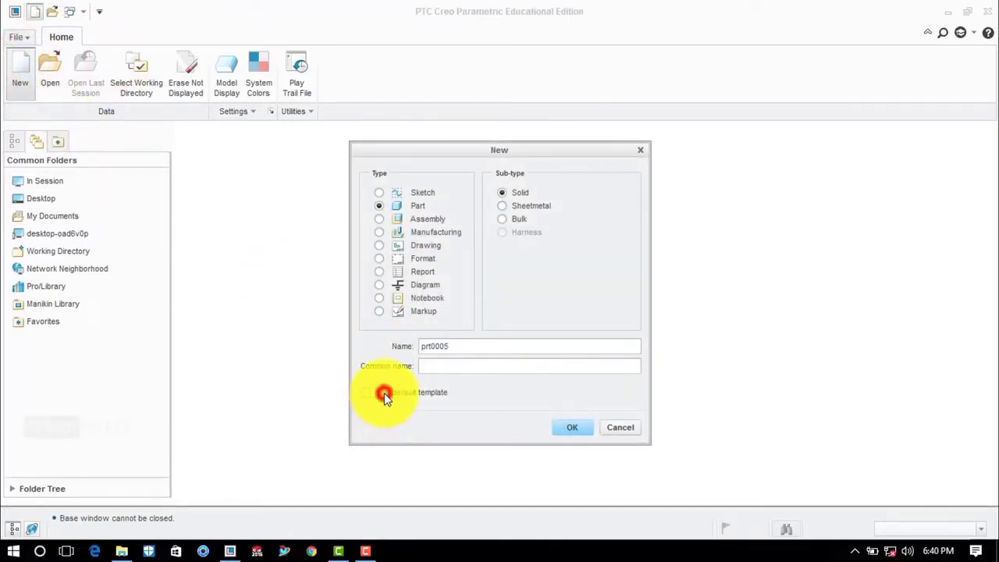
{"action": "left_click", "coordinate": [568, 427]}
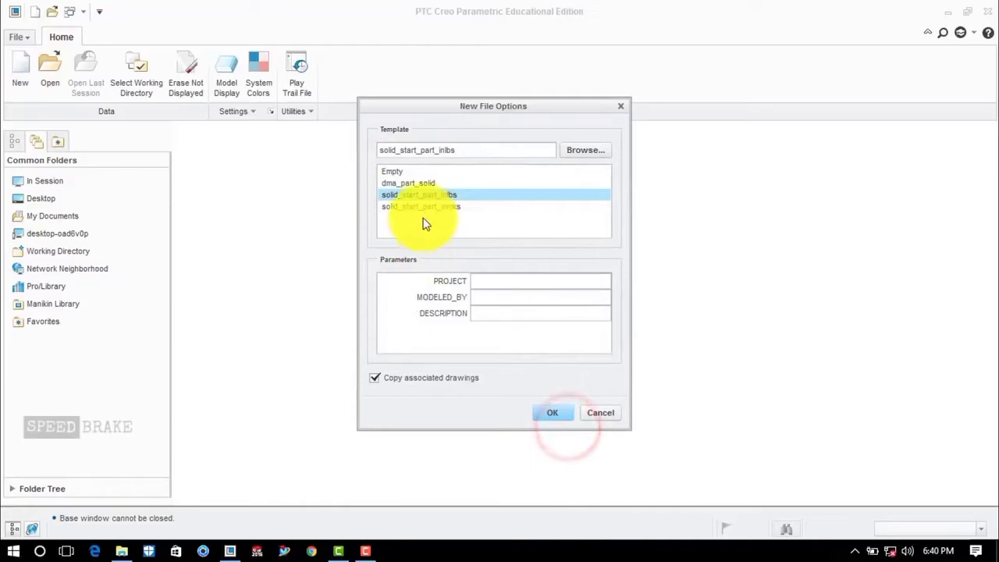
{"action": "left_click", "coordinate": [424, 207]}
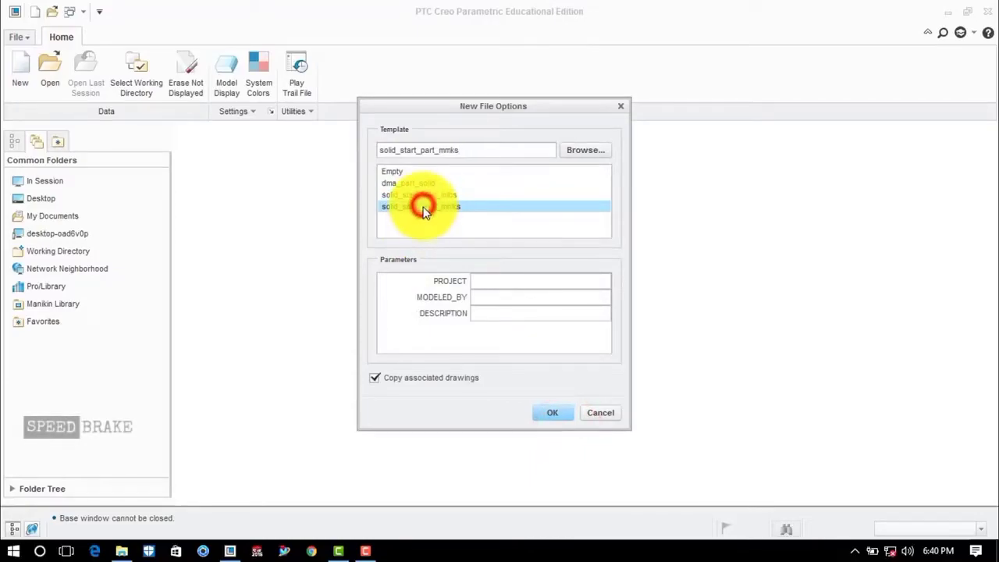
{"action": "left_click", "coordinate": [558, 412]}
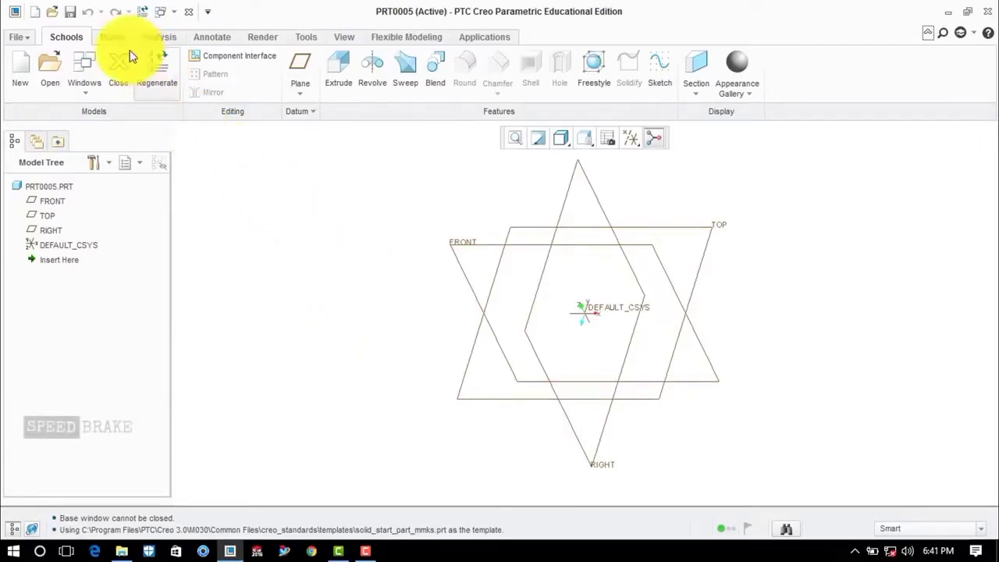
Start a sketch on the TOP plane and add a vertical datum centerline through the origin of the new part.
{"action": "left_click", "coordinate": [113, 37]}
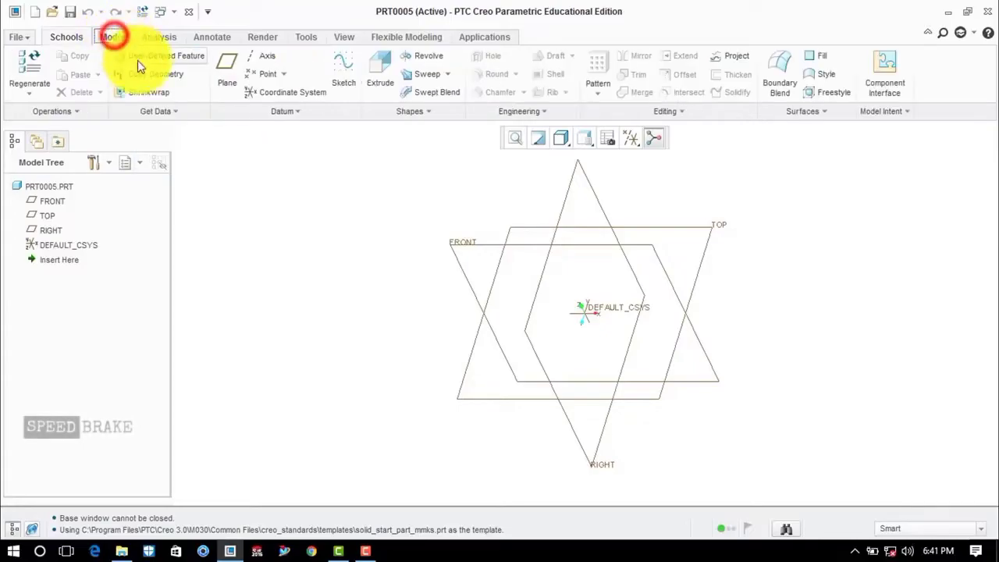
{"action": "left_click", "coordinate": [346, 64]}
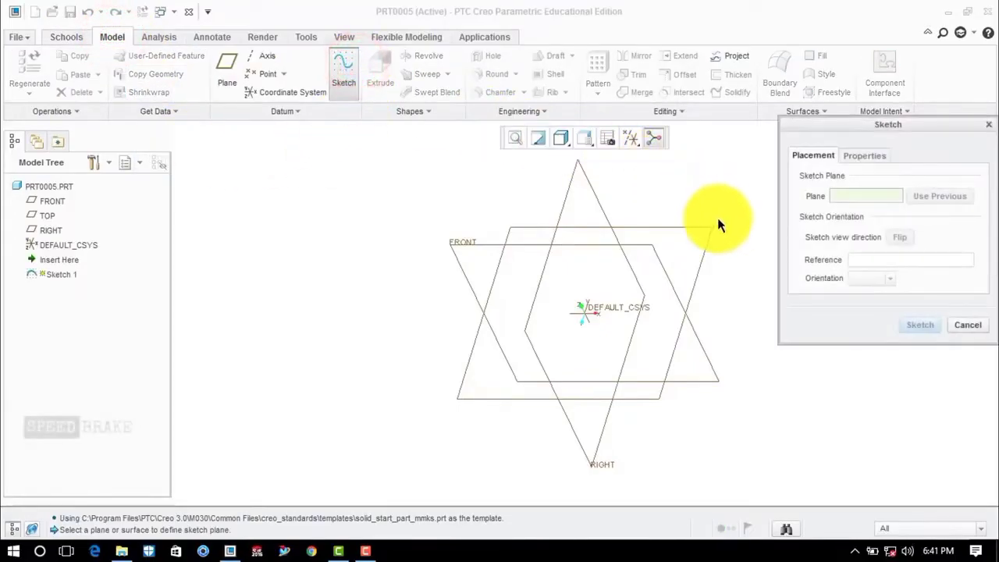
{"action": "left_click", "coordinate": [715, 230]}
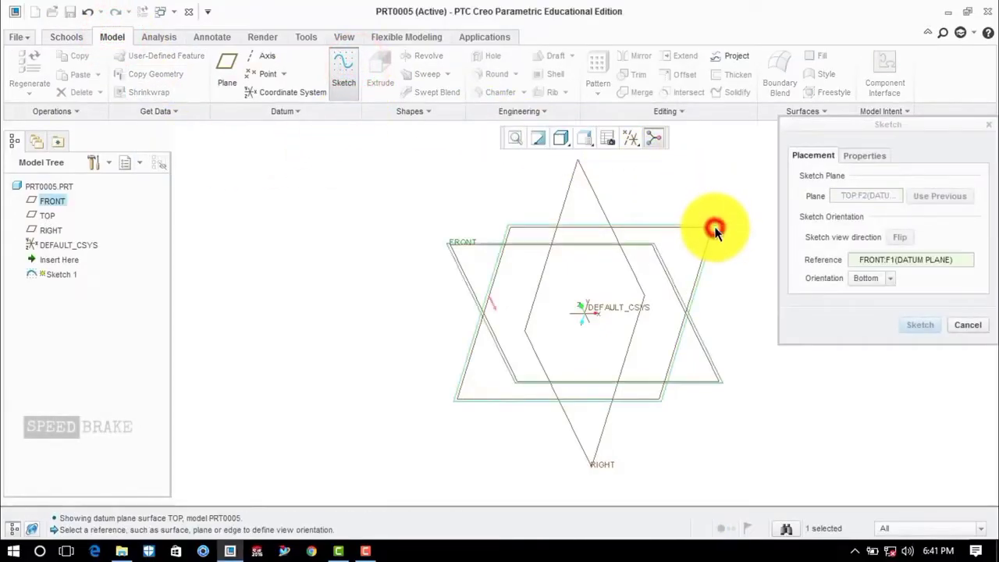
{"action": "left_click", "coordinate": [917, 326]}
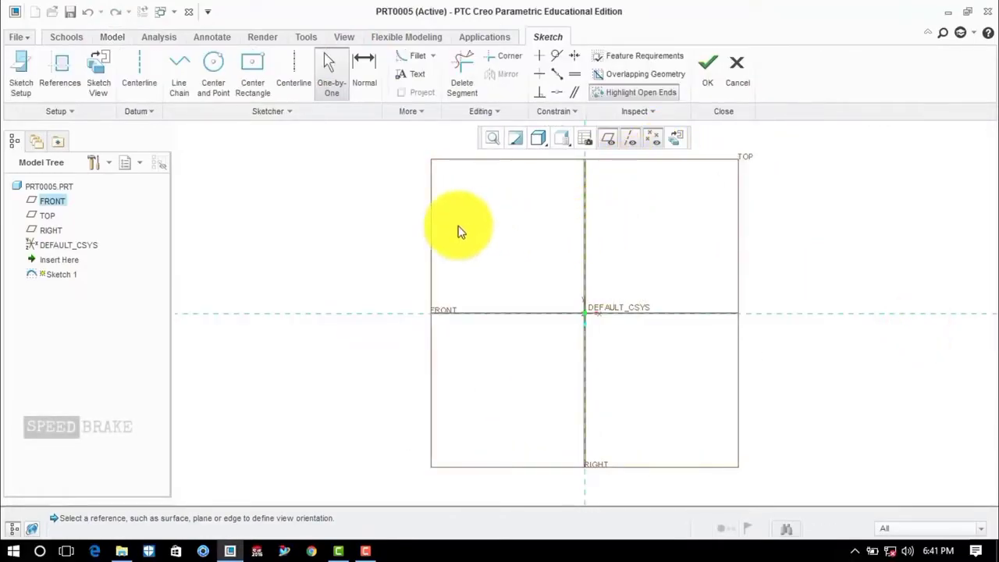
{"action": "left_click", "coordinate": [138, 71]}
{"action": "left_click", "coordinate": [584, 306]}
{"action": "left_click", "coordinate": [585, 274]}
{"action": "left_click", "coordinate": [648, 242]}
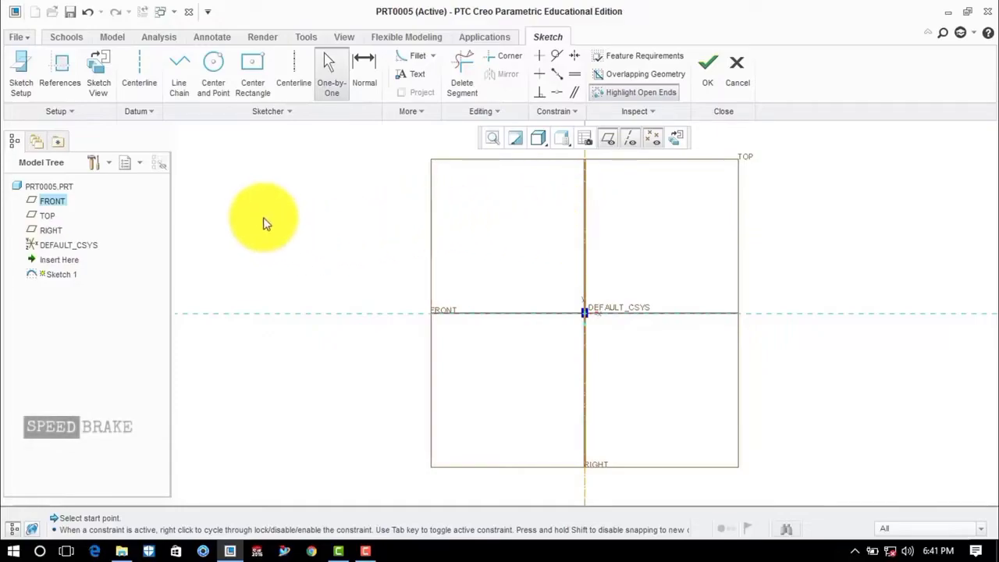
Draw a vertical line about 294 mm long on the centerline, crossing the horizontal axis.
{"action": "left_click", "coordinate": [179, 68]}
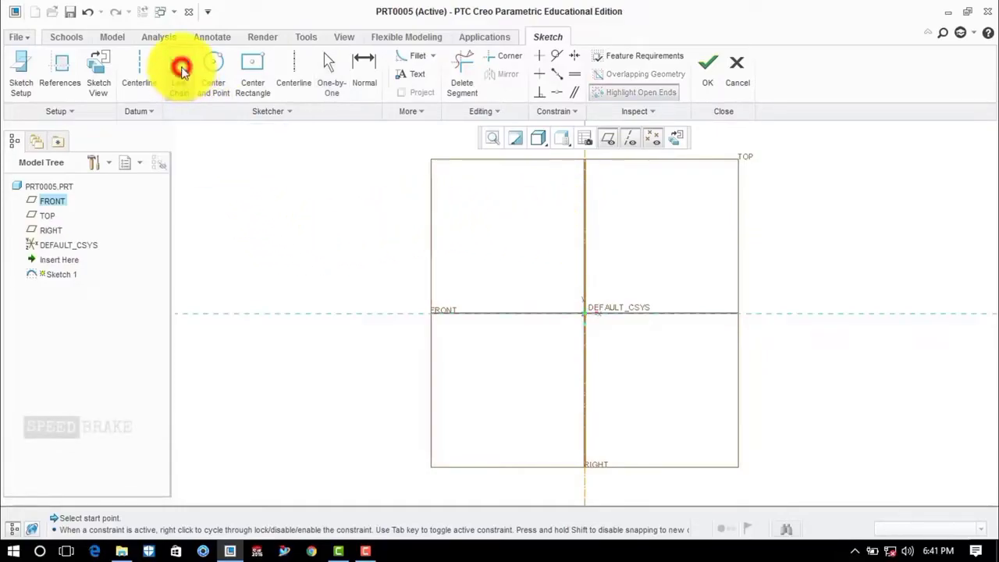
{"action": "left_click", "coordinate": [585, 228]}
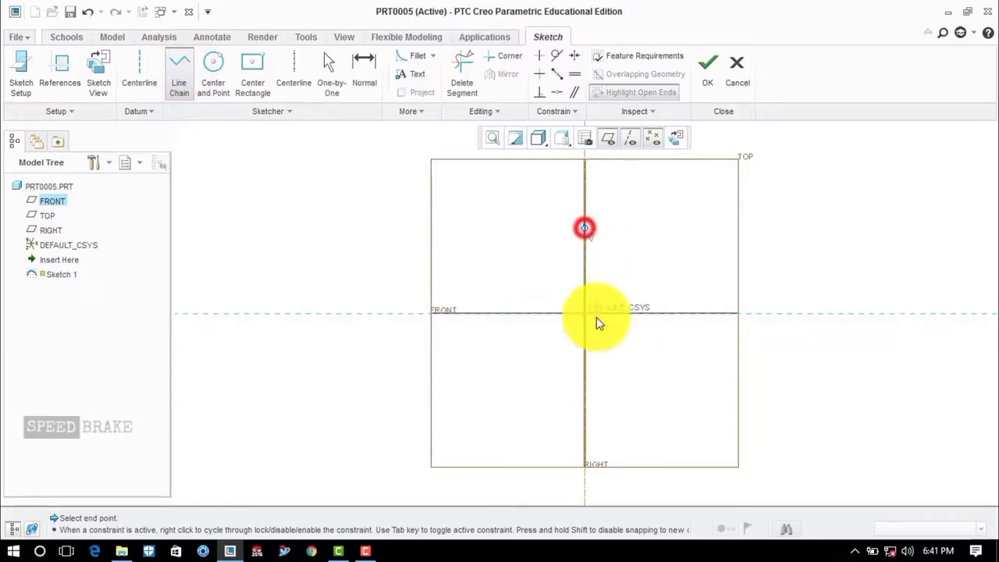
{"action": "left_click", "coordinate": [587, 406]}
{"action": "middle_click", "coordinate": [692, 255]}
{"action": "middle_click", "coordinate": [690, 253]}
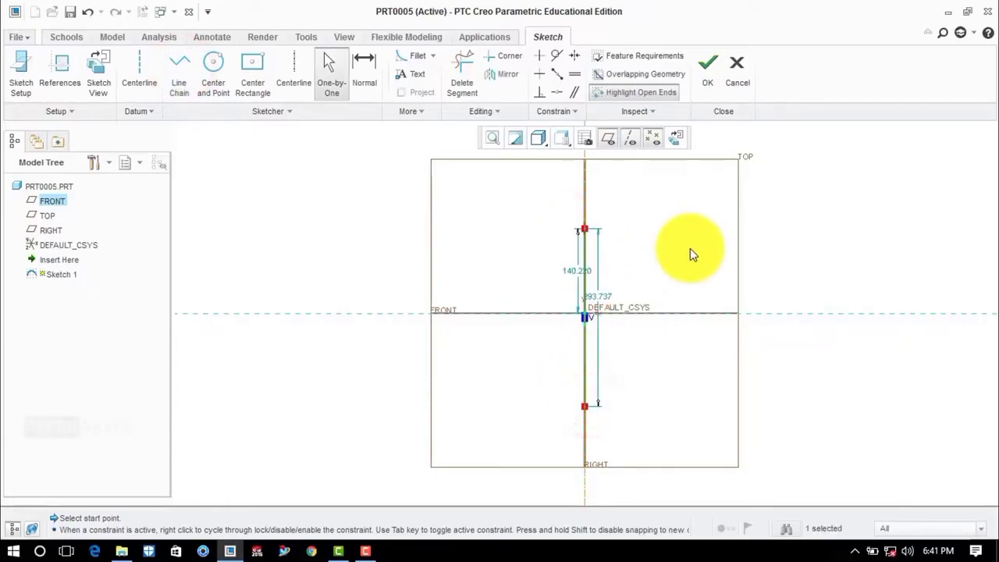
{"action": "left_click", "coordinate": [691, 250]}
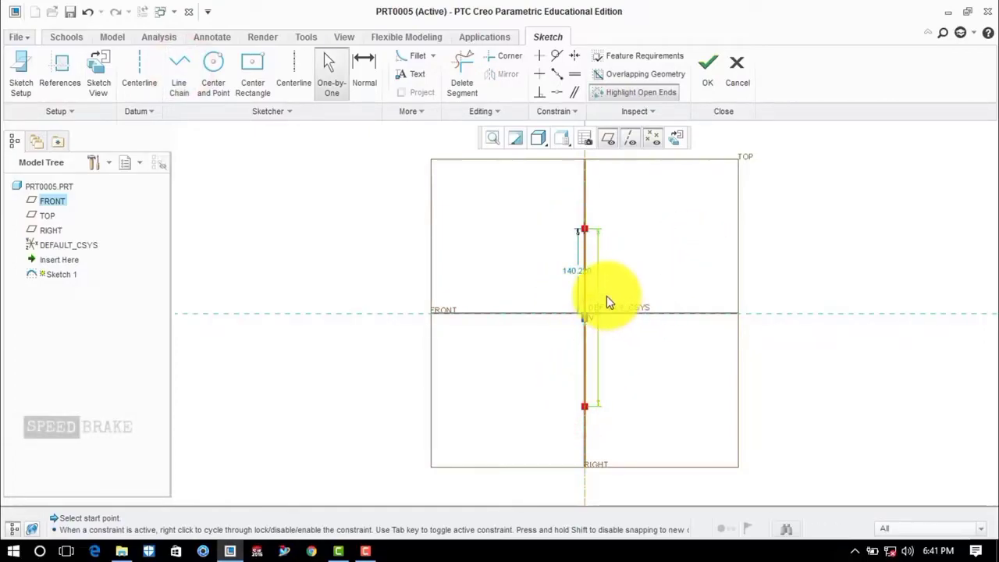
Set the vertical line's length to 52 mm and the distance of its upper end from the horizontal axis to 26 mm.
{"action": "left_click", "coordinate": [607, 296]}
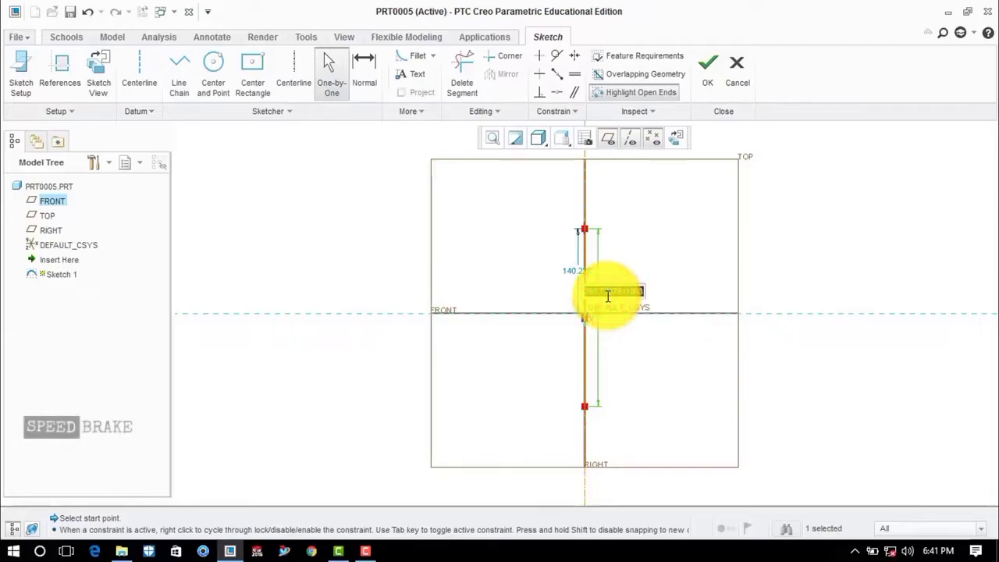
{"action": "key", "text": "Delete"}
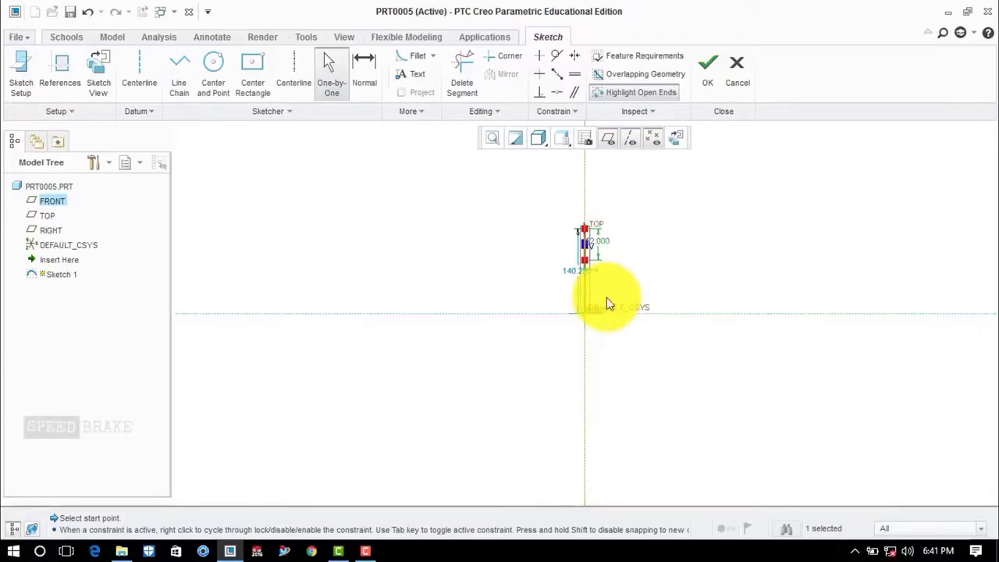
{"action": "left_click", "coordinate": [573, 273]}
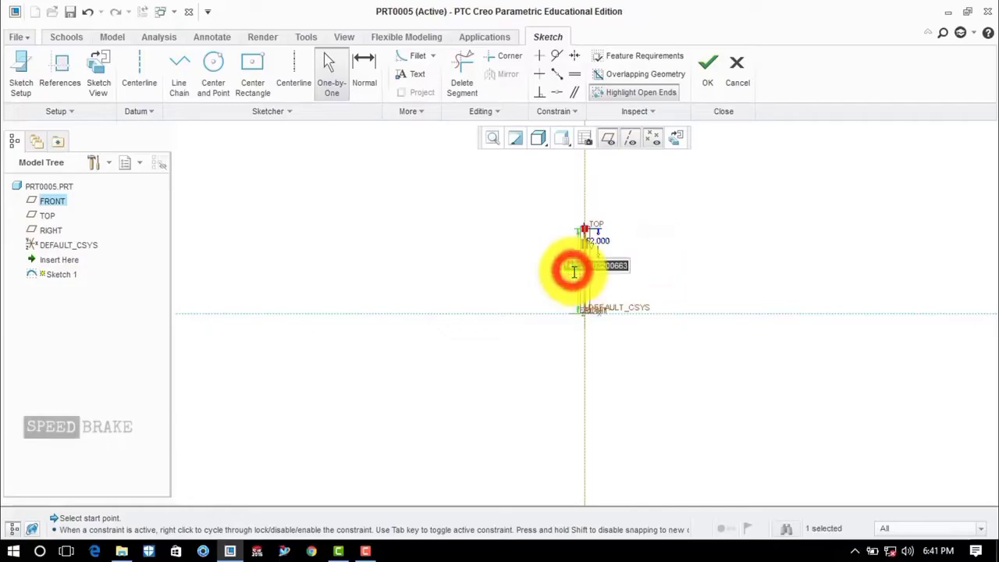
{"action": "left_click", "coordinate": [627, 241]}
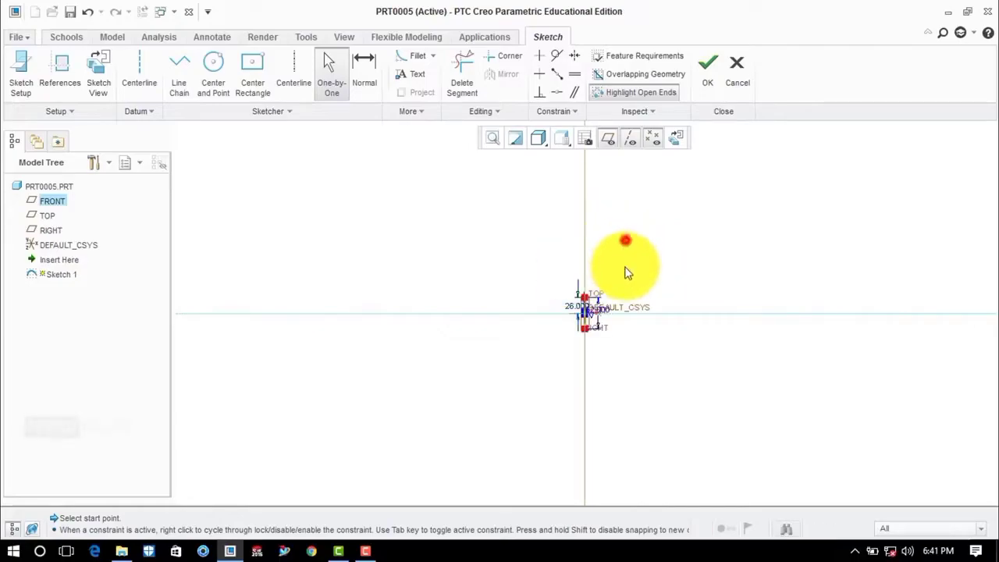
{"action": "left_click", "coordinate": [491, 139]}
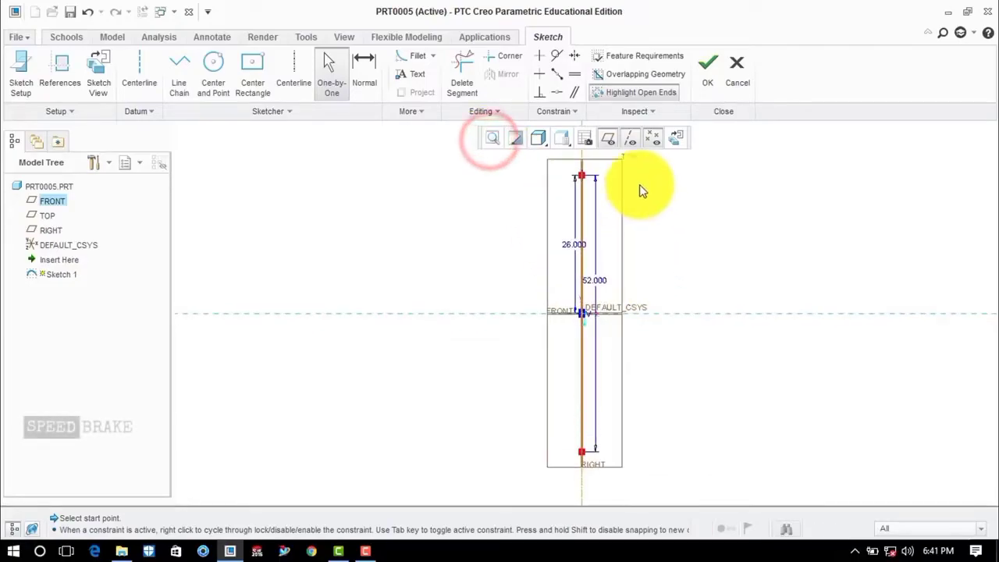
{"action": "scroll", "coordinate": [630, 211], "scroll_direction": "up", "scroll_amount": 1}
{"action": "middle_click_drag", "start_coordinate": [605, 224], "coordinate": [535, 203]}
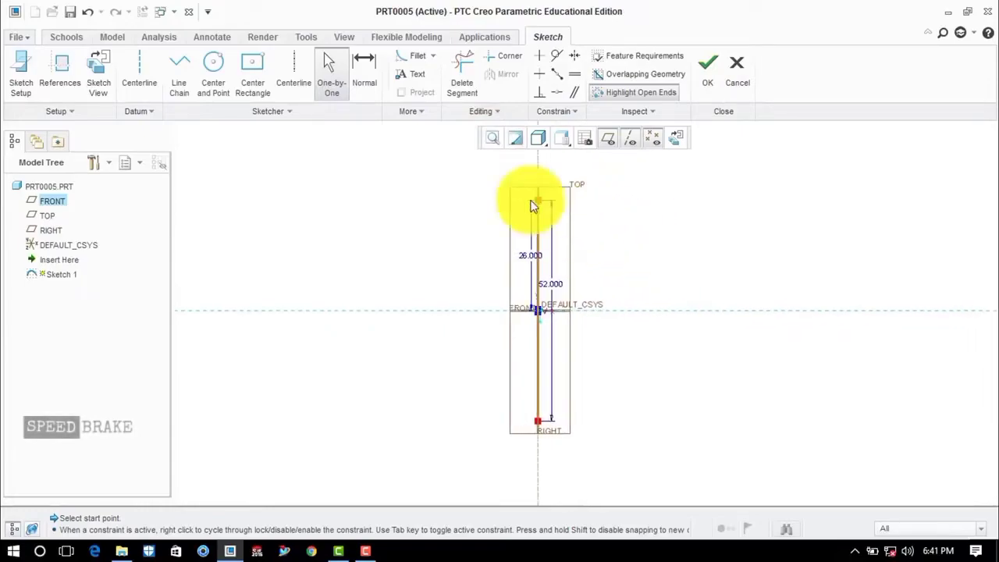
Close the profile with a horizontal upper edge about 10.5 mm long, a slanted outer side and a shorter lower edge back to the vertical line.
{"action": "left_click", "coordinate": [180, 63]}
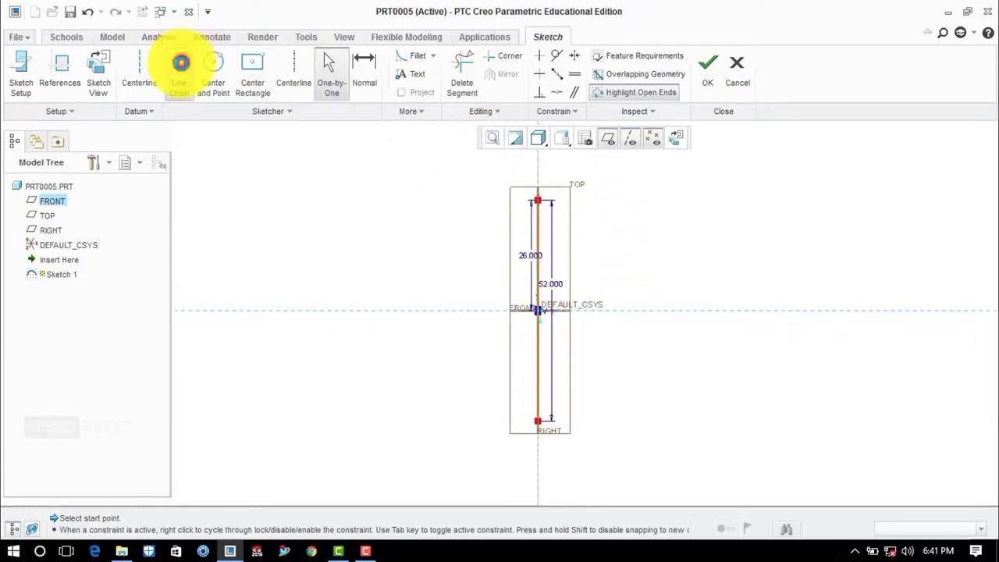
{"action": "left_click", "coordinate": [538, 198]}
{"action": "left_click", "coordinate": [583, 200]}
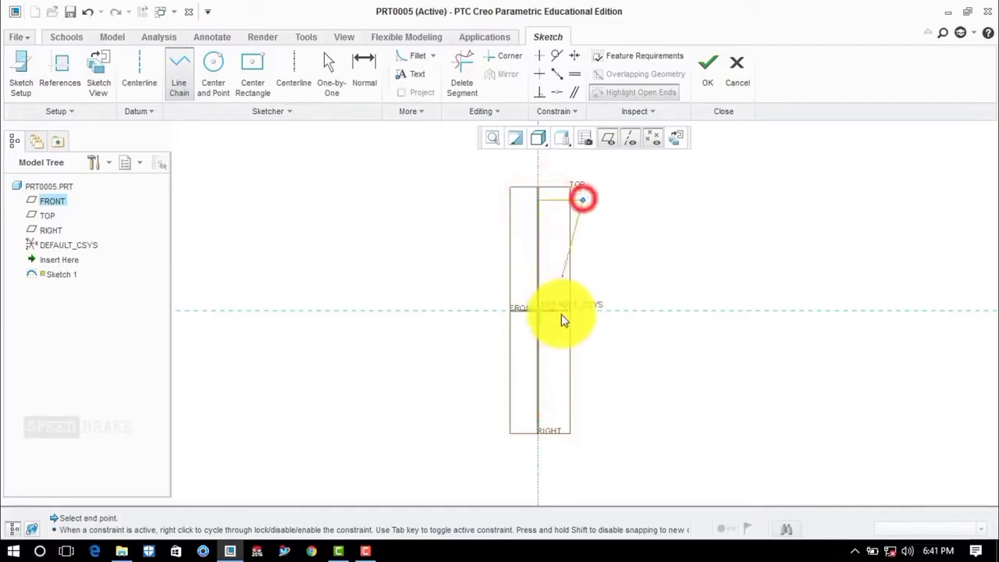
{"action": "left_click", "coordinate": [538, 422]}
{"action": "middle_click", "coordinate": [661, 242]}
{"action": "middle_click", "coordinate": [660, 242]}
{"action": "left_click", "coordinate": [661, 242]}
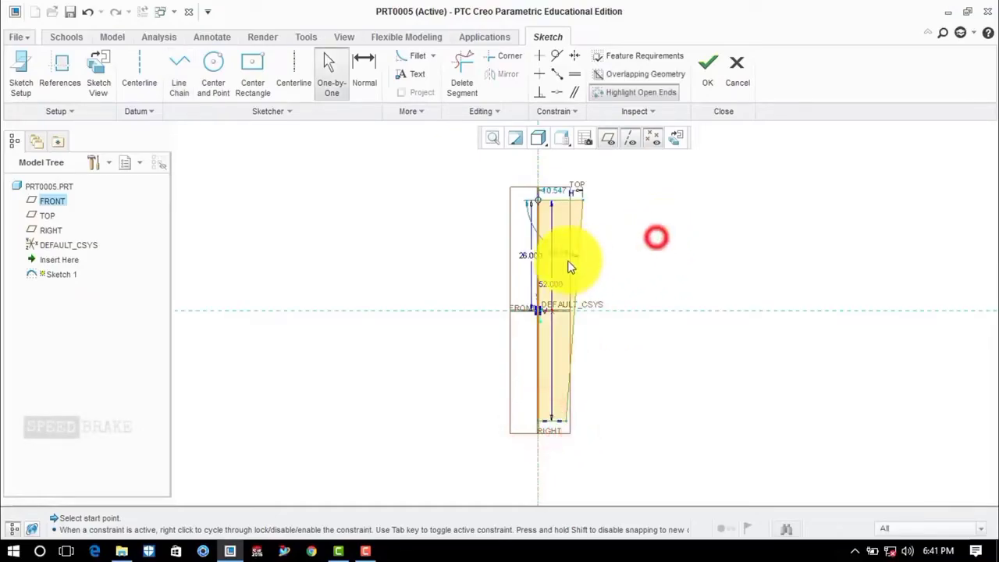
Set the slanted side's angle to 89.427 degrees and reduce the width of the profile's wide upper end.
{"action": "double_click", "coordinate": [561, 252]}
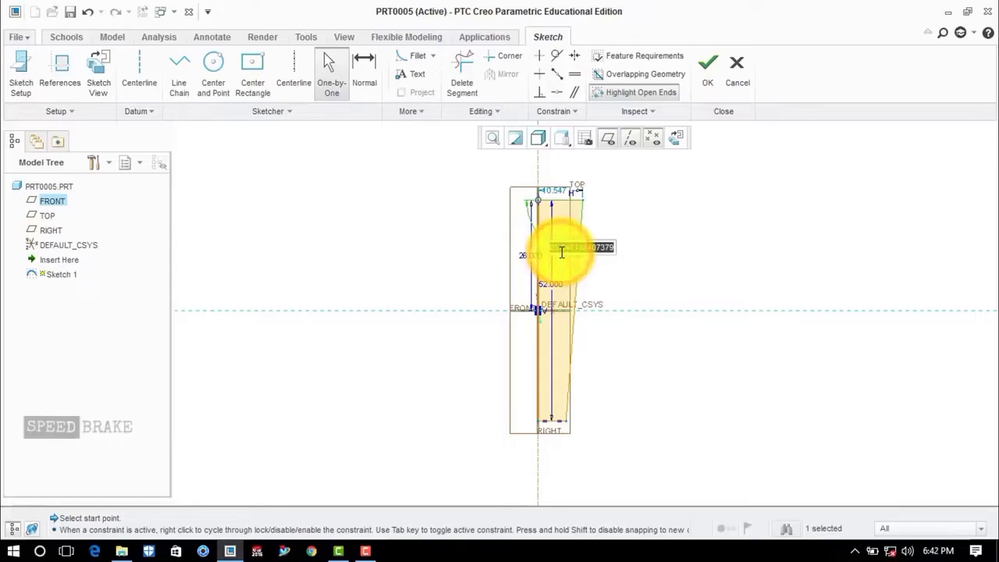
{"action": "key", "text": "Return"}
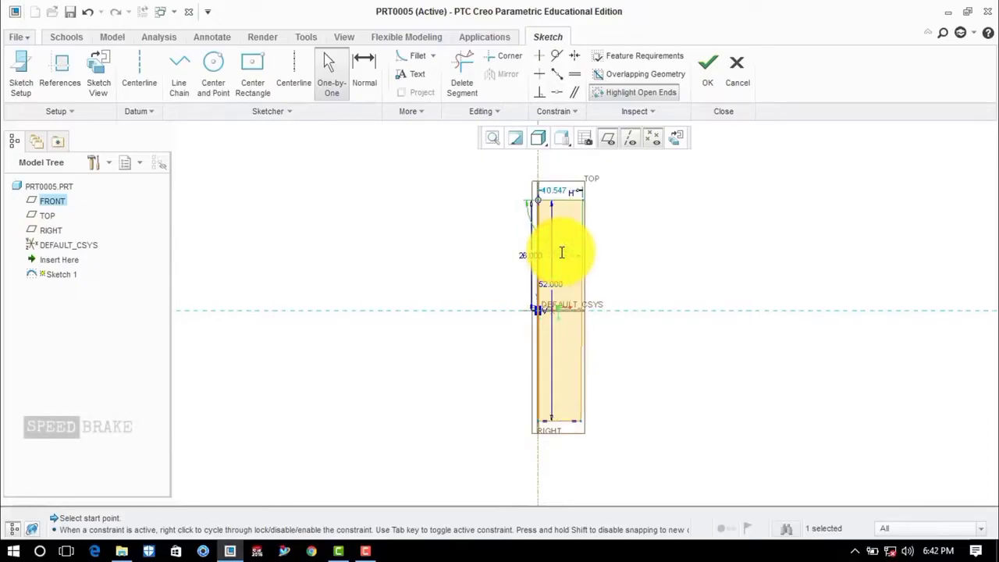
{"action": "left_click", "coordinate": [619, 249]}
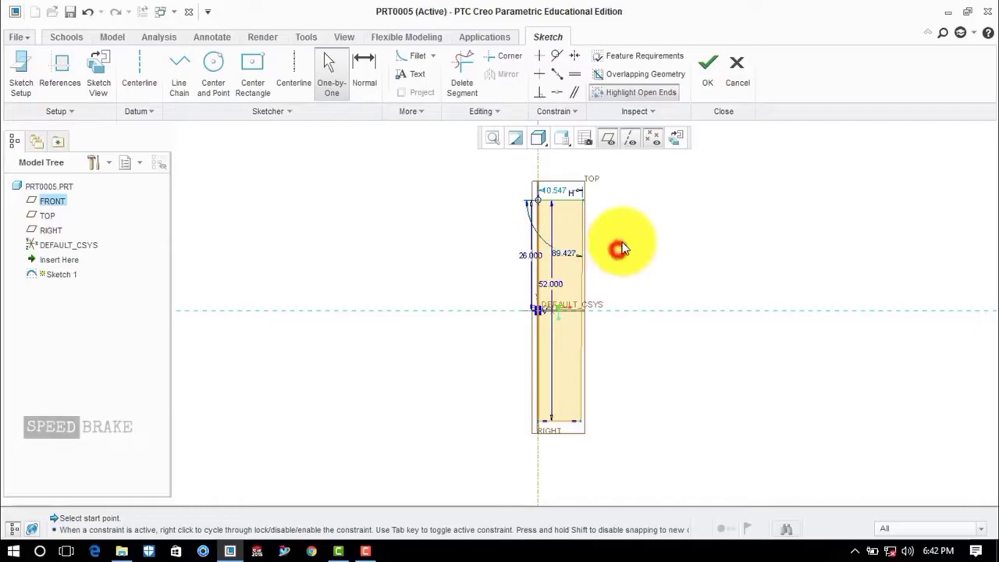
{"action": "left_click", "coordinate": [562, 191]}
{"action": "left_click_drag", "start_coordinate": [562, 190], "coordinate": [609, 218]}
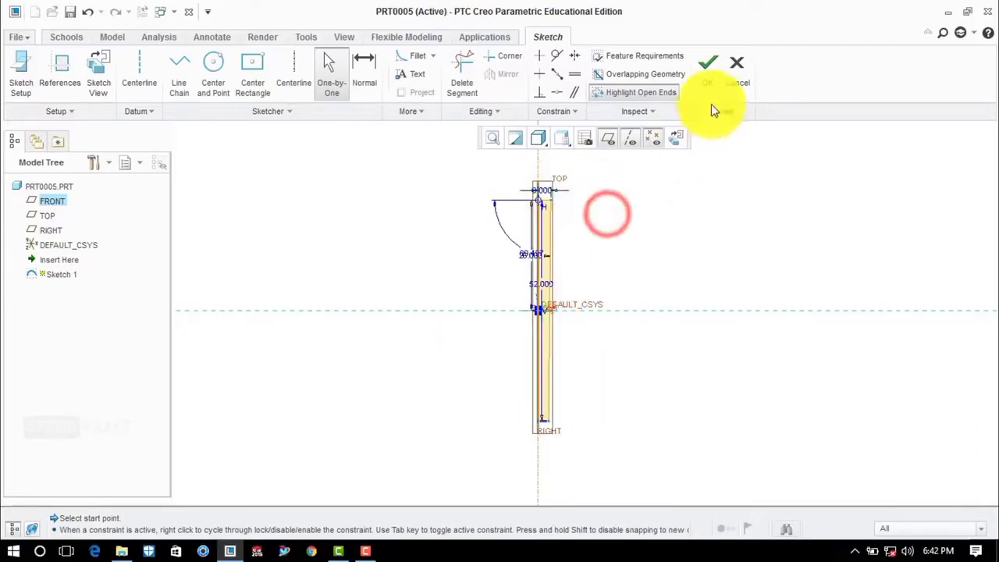
Finish the sketch and revolve the tapered profile 360 degrees about its centerline into a solid pin.
{"action": "left_click", "coordinate": [714, 81]}
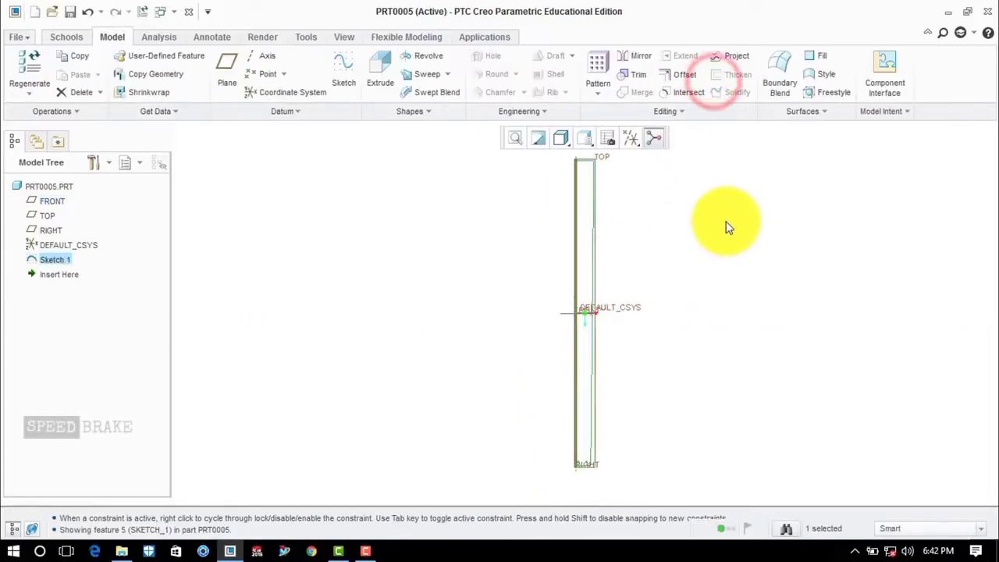
{"action": "left_click", "coordinate": [418, 55]}
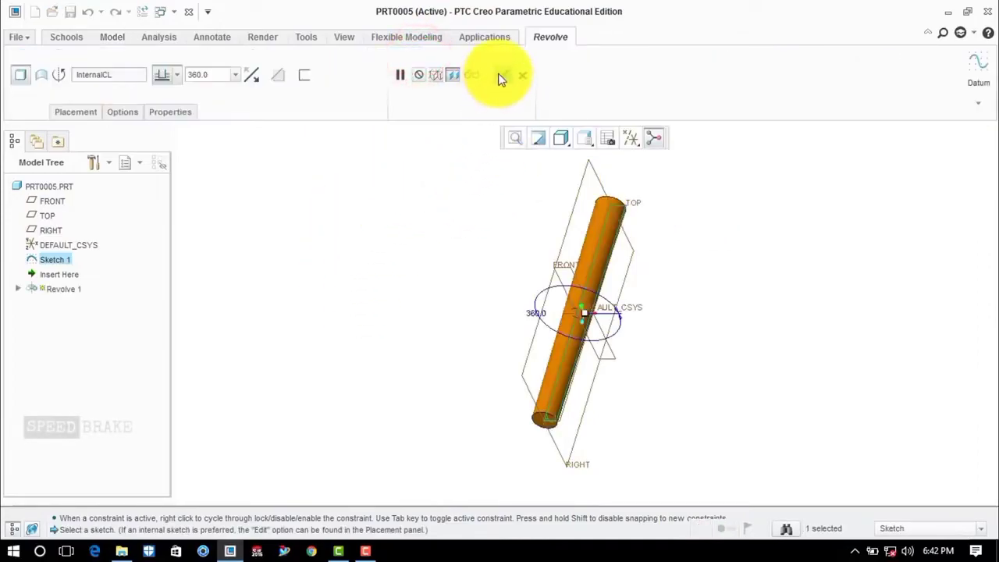
{"action": "left_click", "coordinate": [499, 76]}
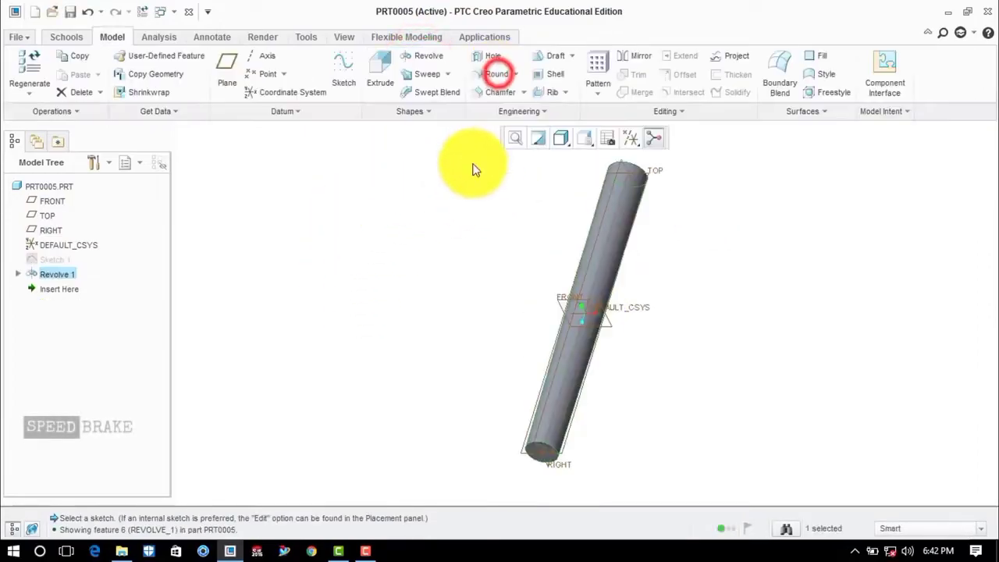
{"action": "left_click", "coordinate": [471, 164]}
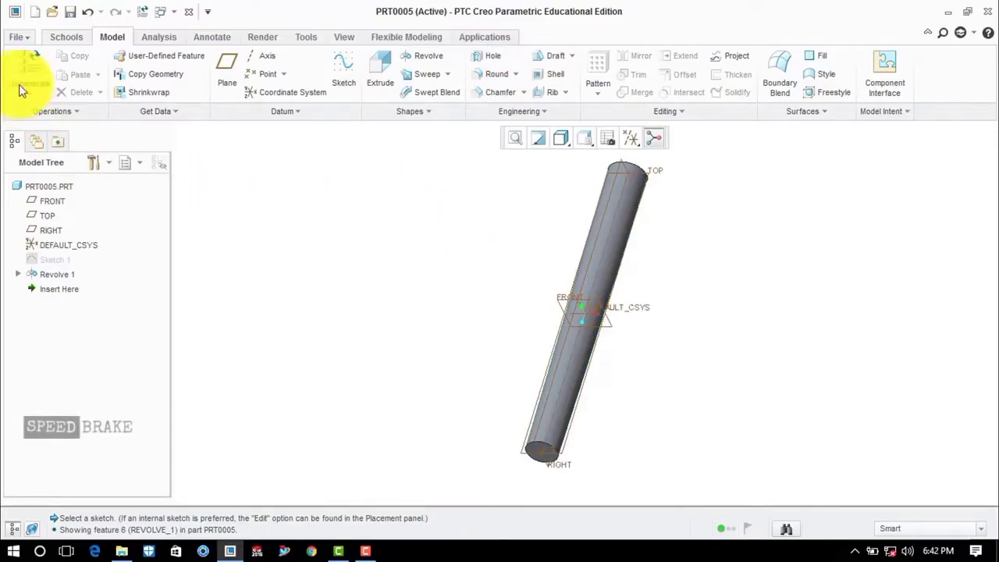
Save a copy of the part as taper_pin in the knuckle joint folder.
{"action": "left_click", "coordinate": [23, 33]}
{"action": "left_click", "coordinate": [55, 147]}
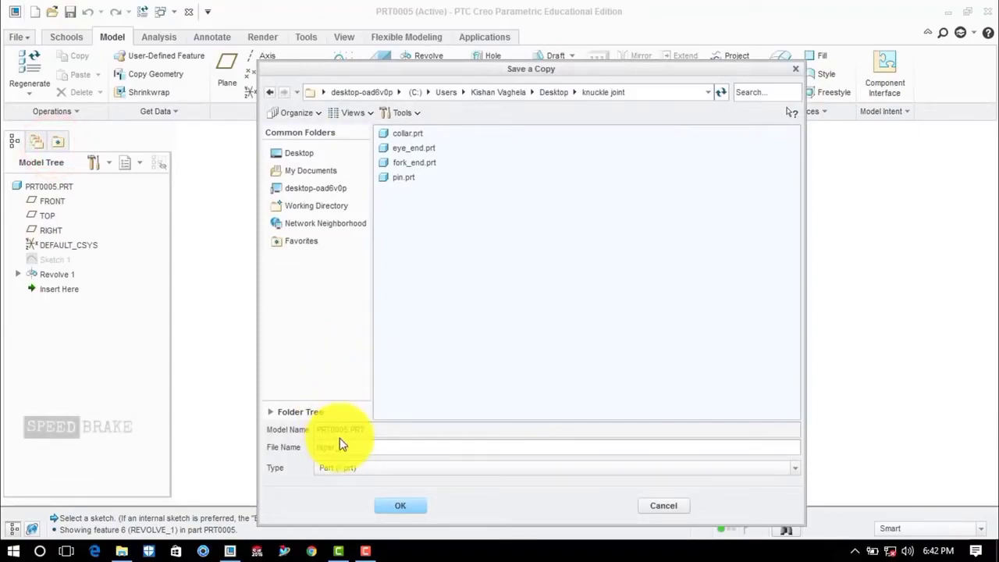
{"action": "type", "text": "taper_pin"}
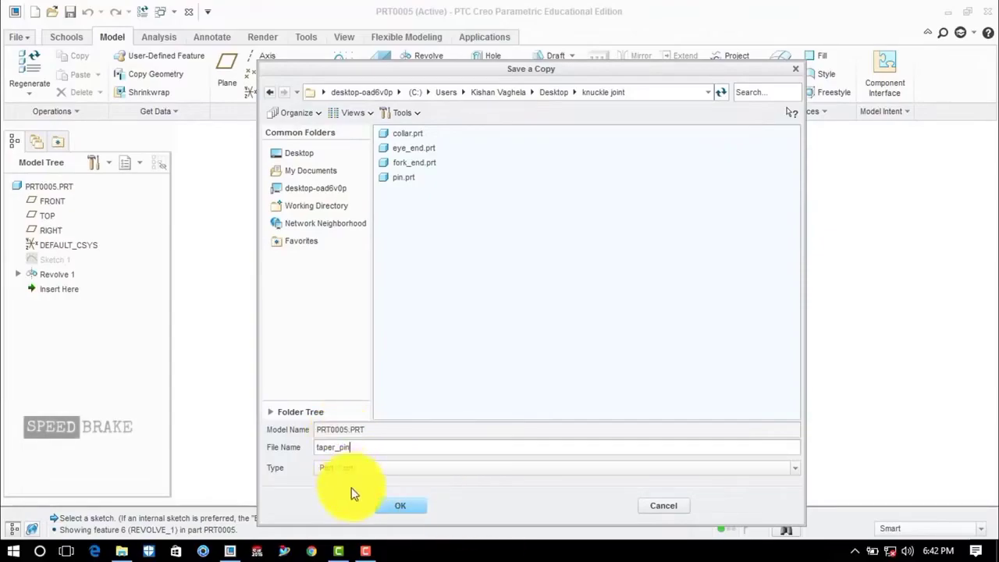
{"action": "left_click", "coordinate": [406, 506]}
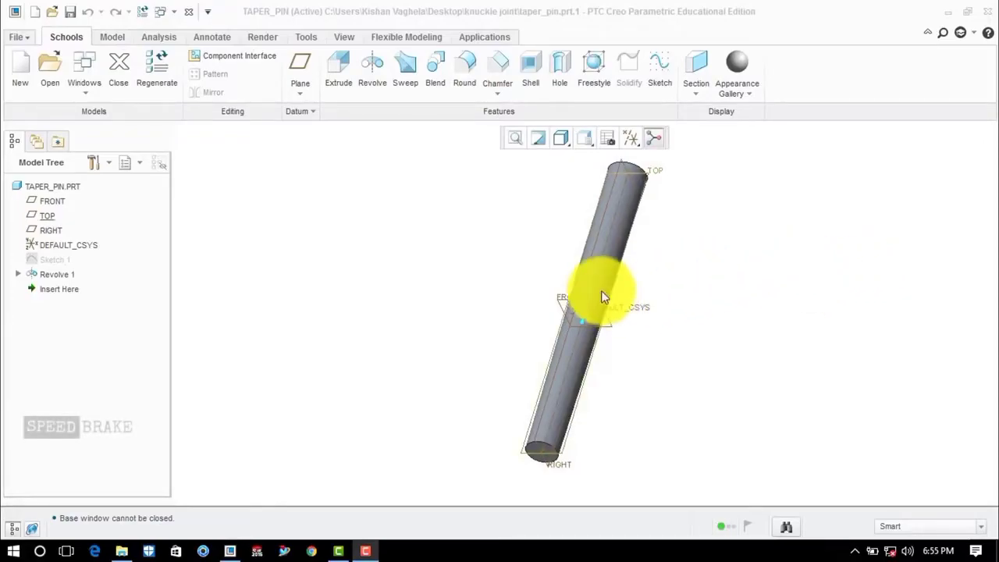
Close the taper pin and create a new design assembly using the start_assembly_mmks template instead of the default.
{"action": "left_click", "coordinate": [120, 64]}
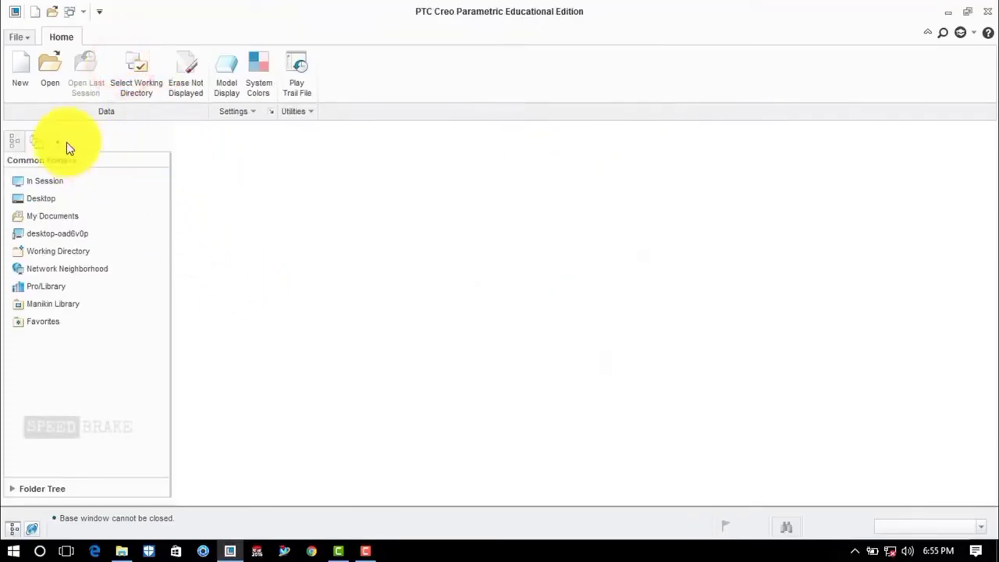
{"action": "left_click", "coordinate": [22, 77]}
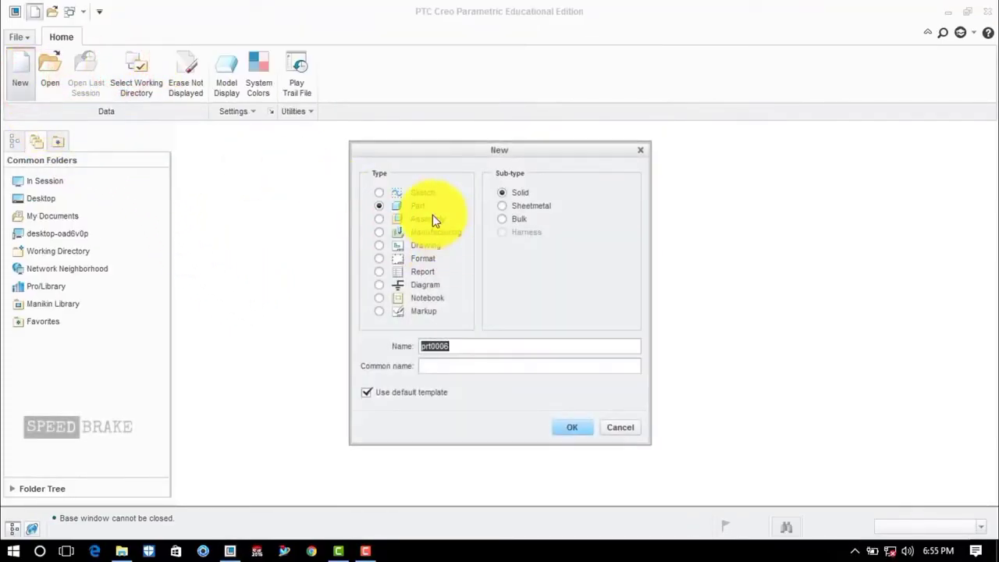
{"action": "left_click", "coordinate": [430, 217]}
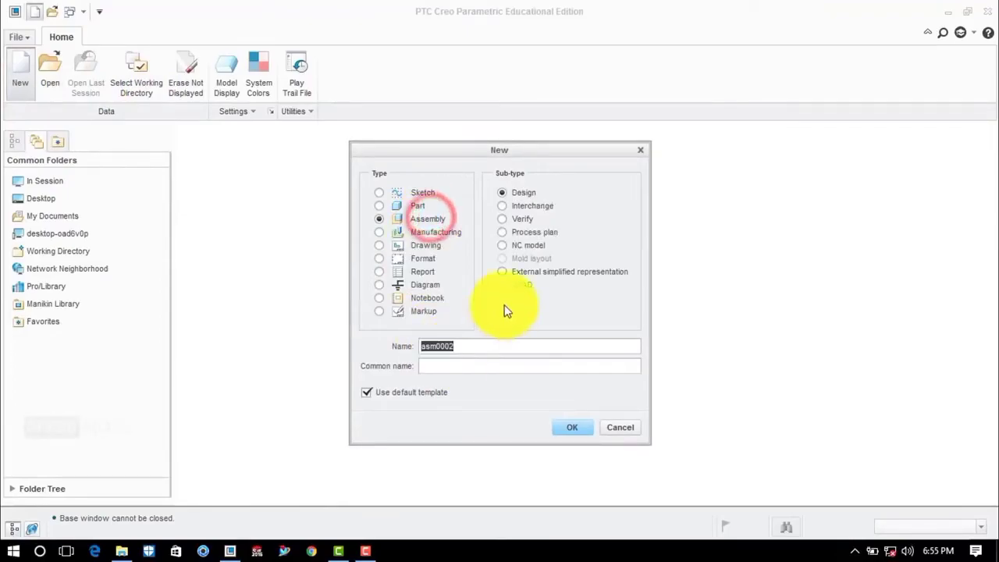
{"action": "left_click", "coordinate": [393, 394]}
{"action": "left_click", "coordinate": [583, 422]}
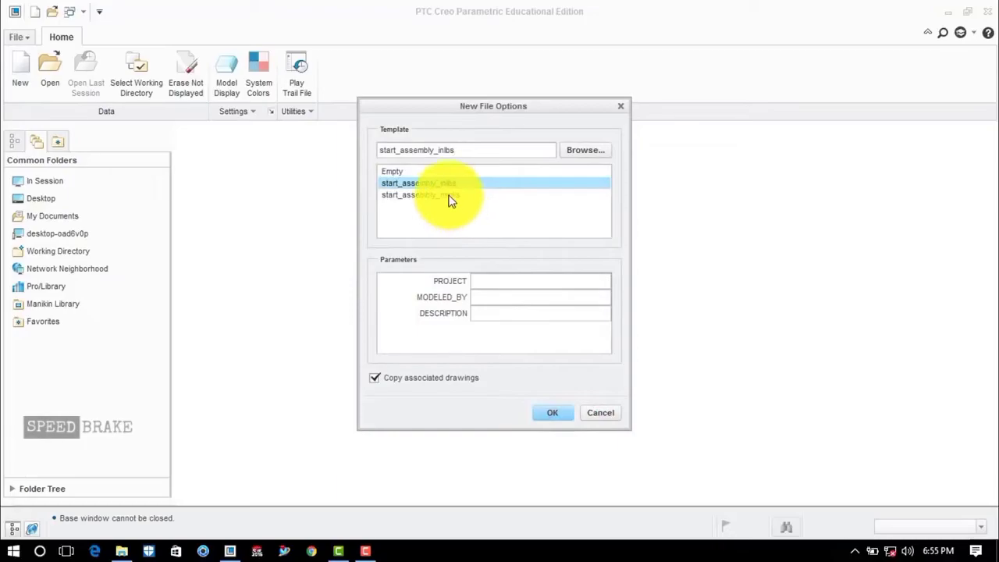
{"action": "left_click", "coordinate": [450, 195]}
{"action": "left_click", "coordinate": [548, 417]}
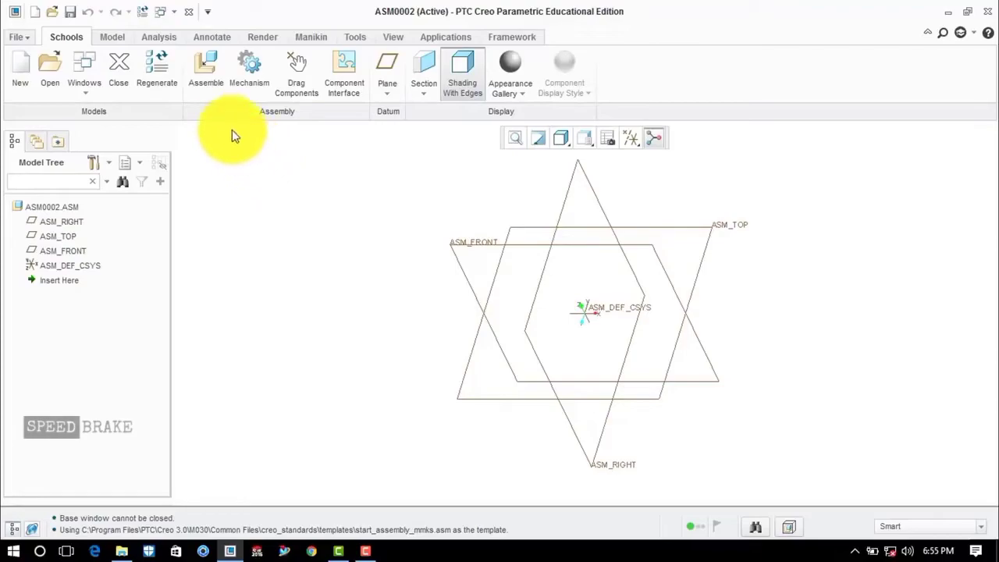
Insert fork_end.prt into the assembly as the first component and fully constrain it with the Default constraint.
{"action": "left_click", "coordinate": [211, 74]}
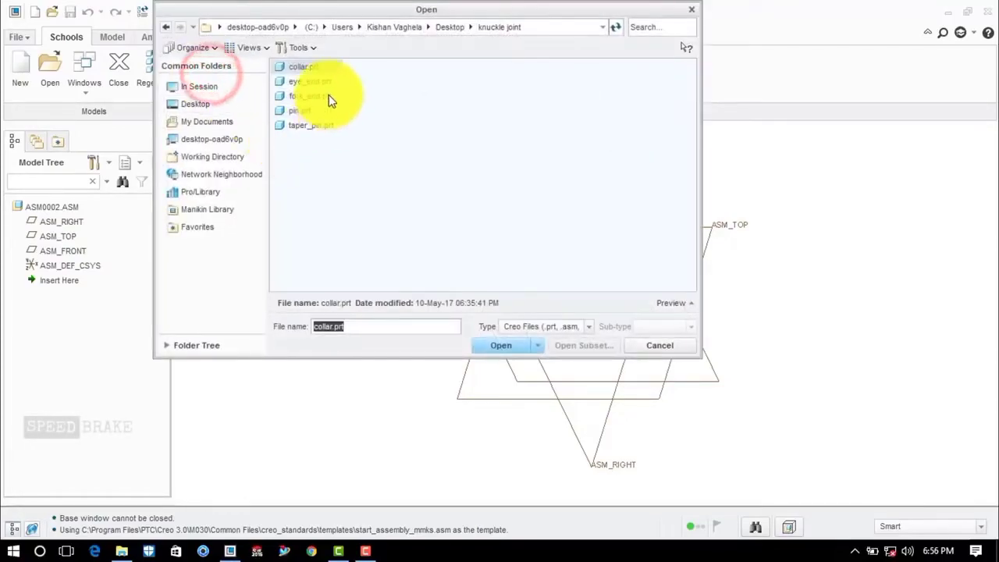
{"action": "left_click", "coordinate": [321, 97]}
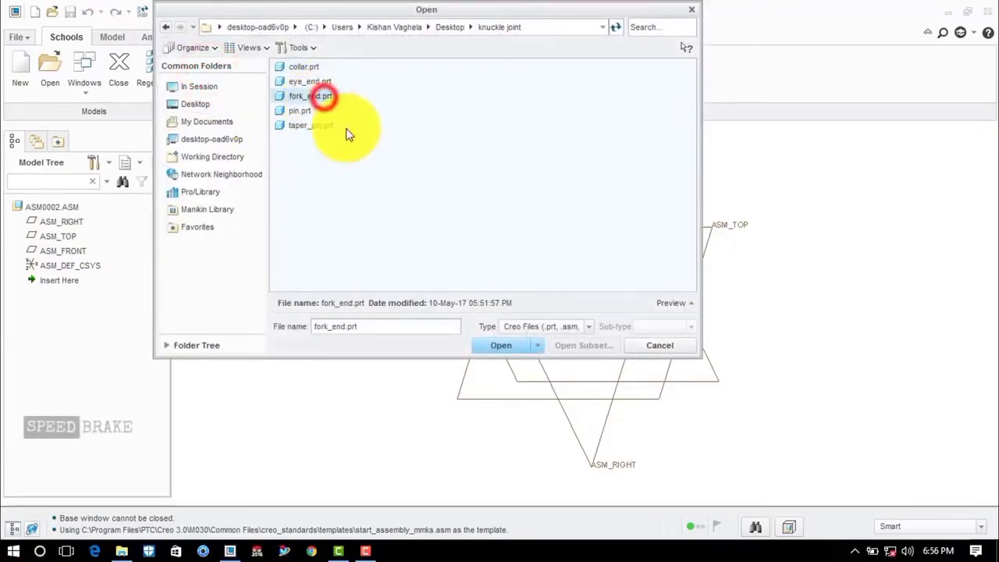
{"action": "left_click", "coordinate": [507, 348]}
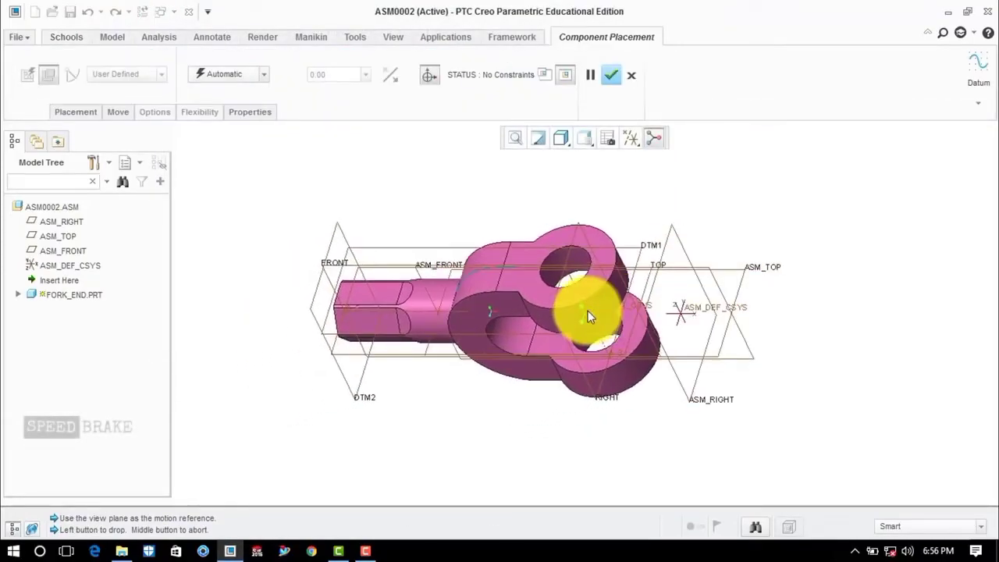
{"action": "left_click", "coordinate": [589, 311]}
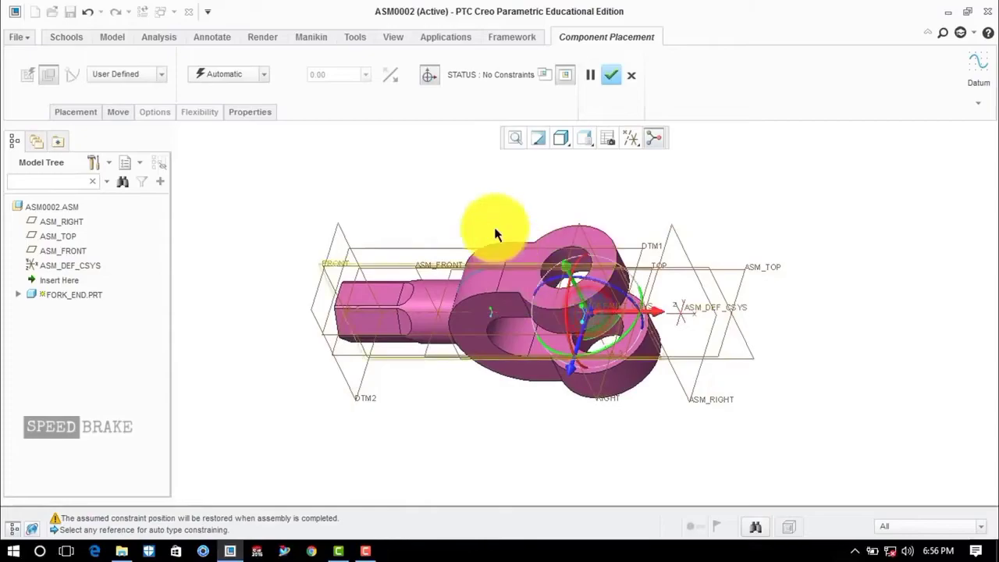
{"action": "left_click", "coordinate": [225, 75]}
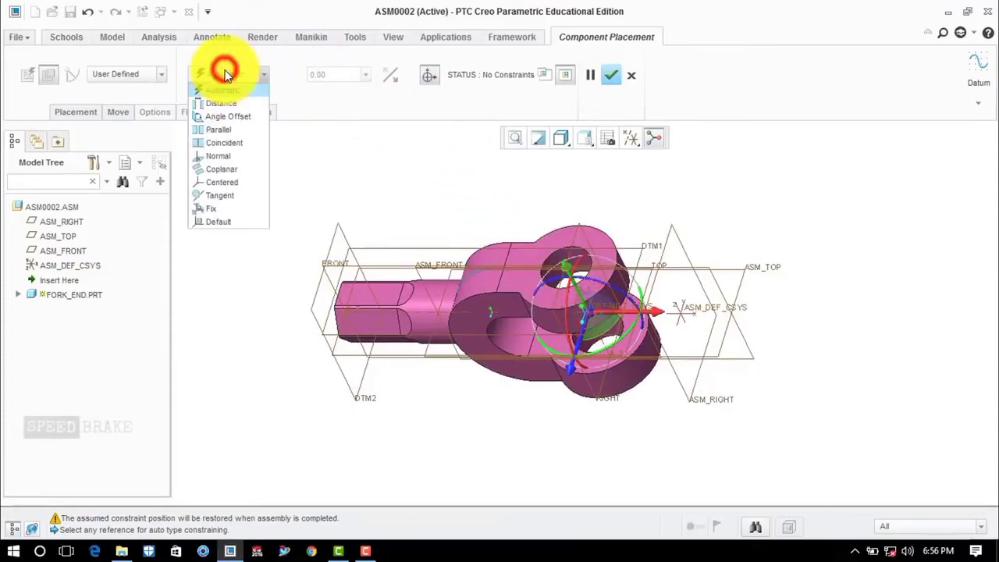
{"action": "left_click", "coordinate": [218, 221]}
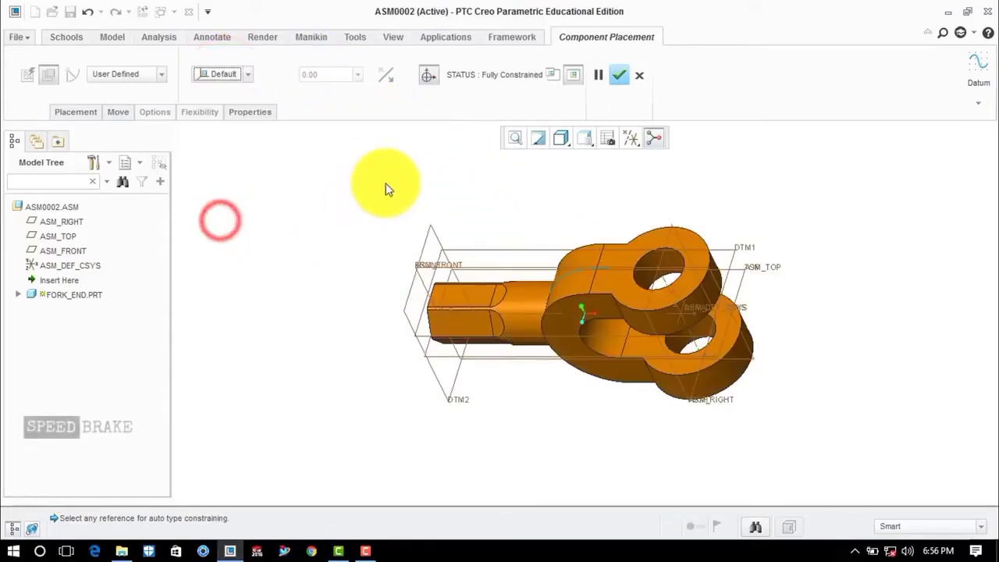
{"action": "left_click", "coordinate": [622, 76]}
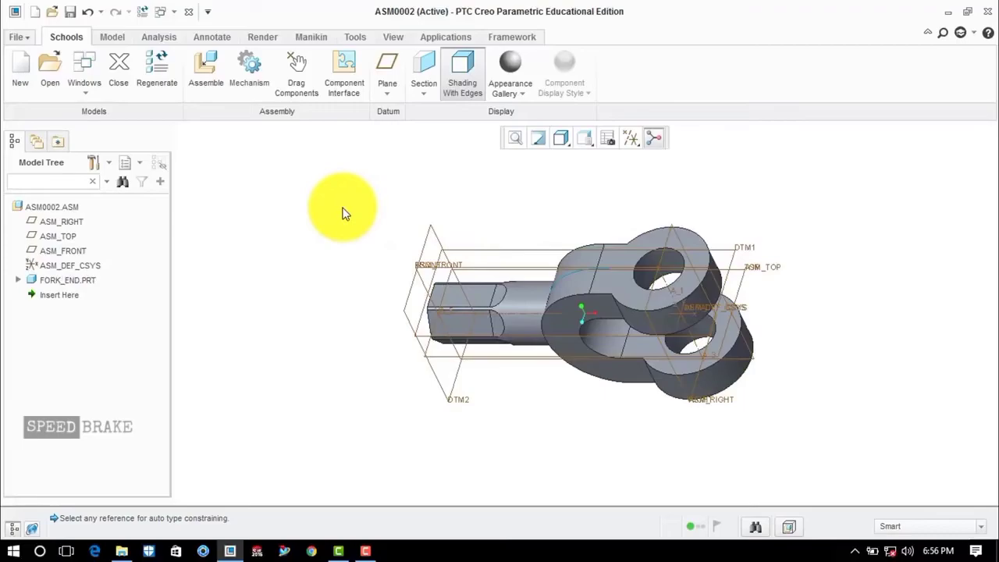
Insert eye_end.prt into the assembly and drop it beside the fork end.
{"action": "left_click", "coordinate": [206, 69]}
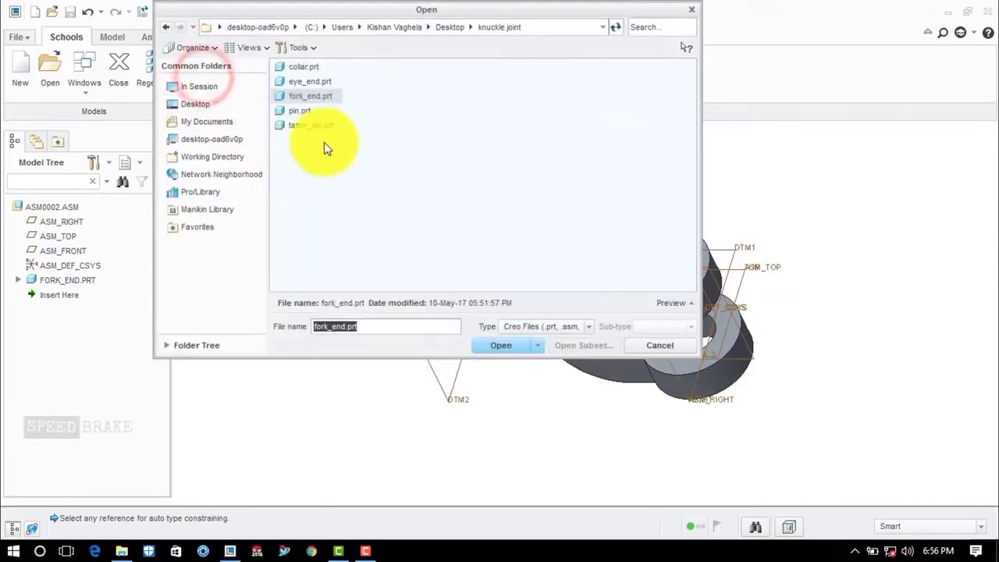
{"action": "left_click", "coordinate": [309, 82]}
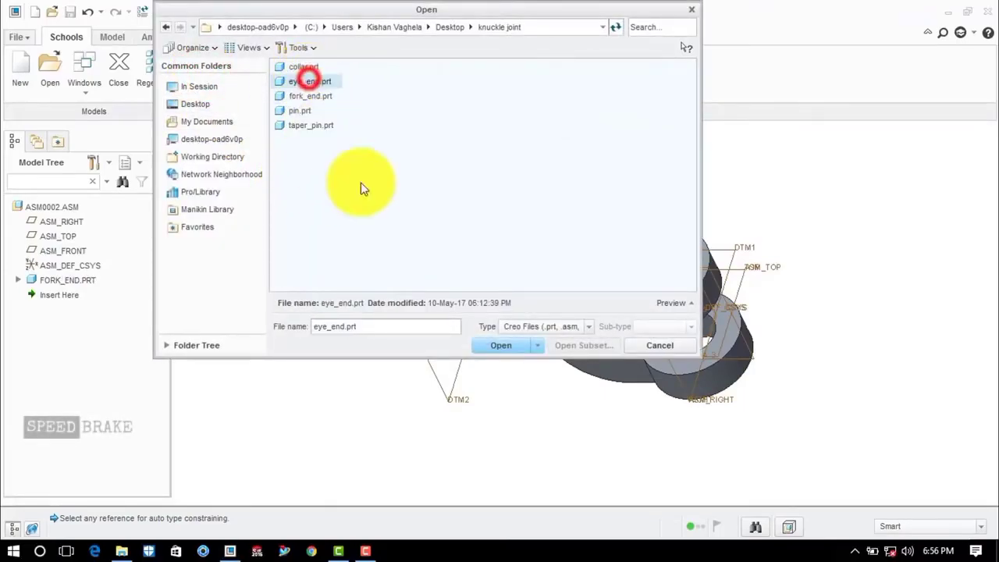
{"action": "left_click", "coordinate": [503, 346]}
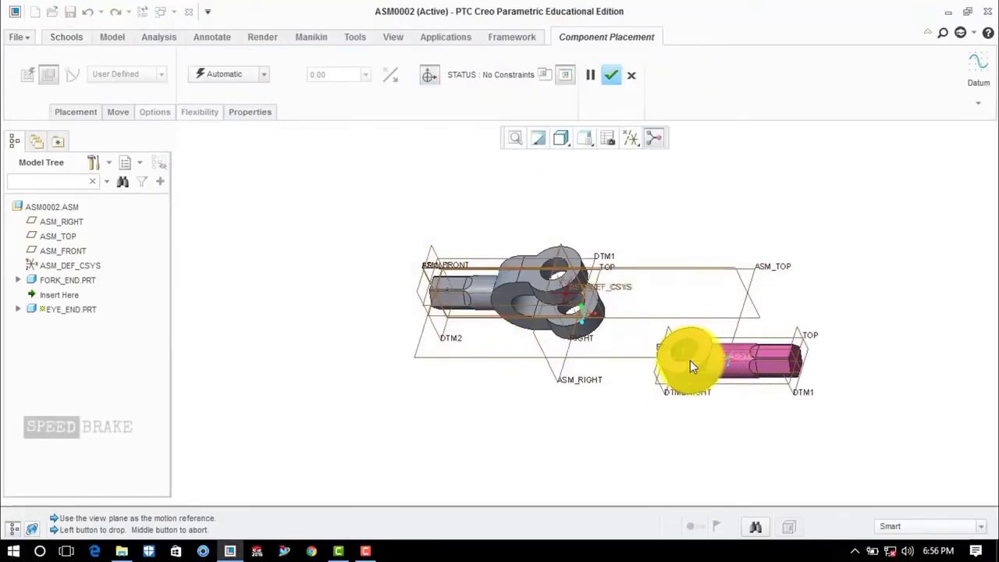
{"action": "left_click", "coordinate": [691, 360]}
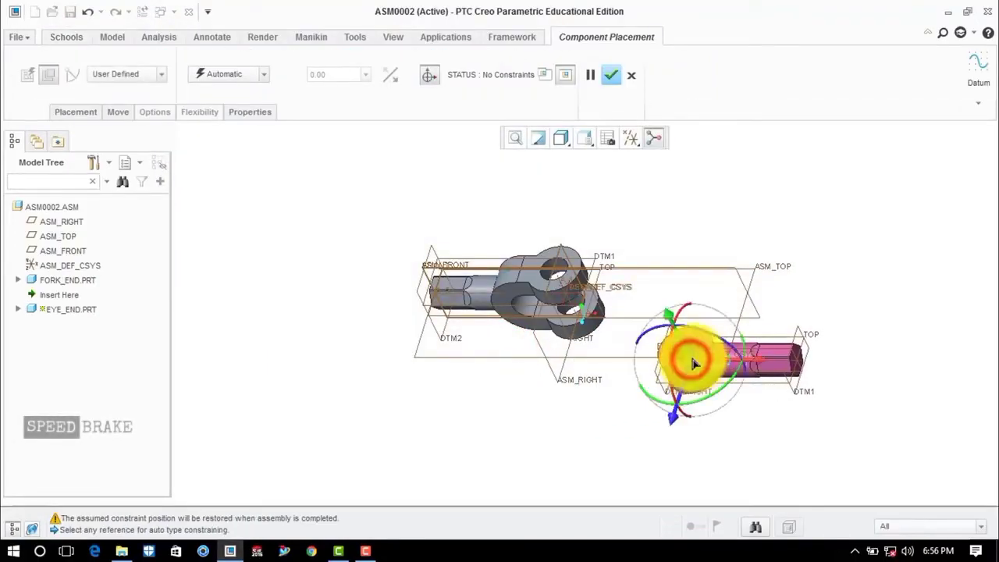
Align the eye end's hole with the fork end's pin hole by constraining their cylindrical surfaces as coincident.
{"action": "scroll", "coordinate": [677, 362], "scroll_direction": "up", "scroll_amount": 6}
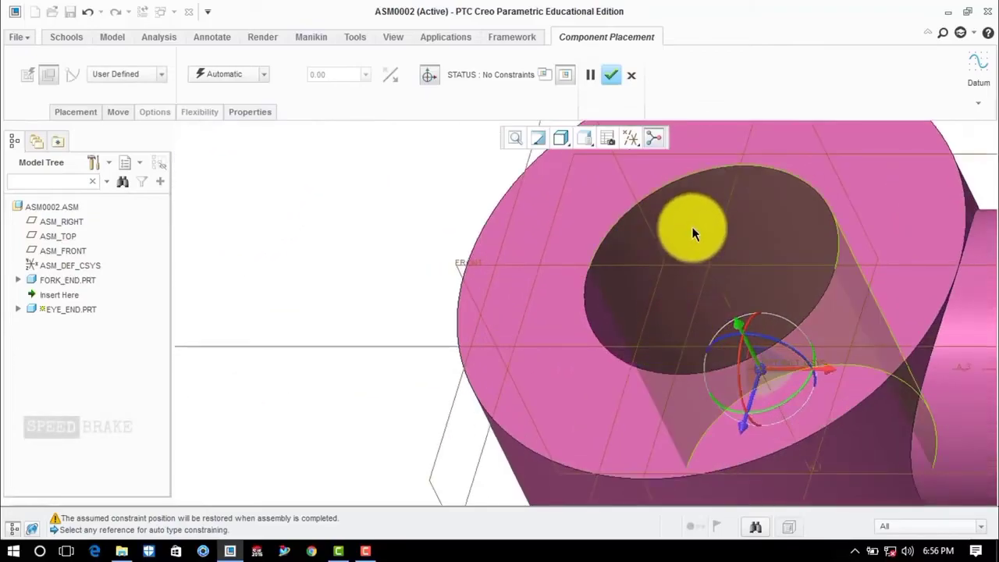
{"action": "left_click", "coordinate": [691, 231]}
{"action": "scroll", "coordinate": [692, 233], "scroll_direction": "down", "scroll_amount": 5}
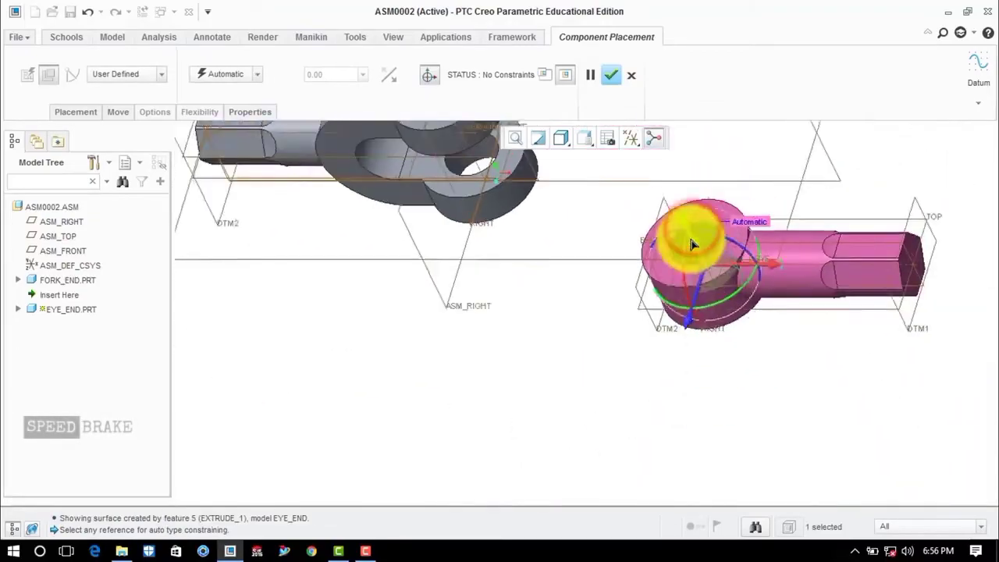
{"action": "scroll", "coordinate": [520, 168], "scroll_direction": "up", "scroll_amount": 6}
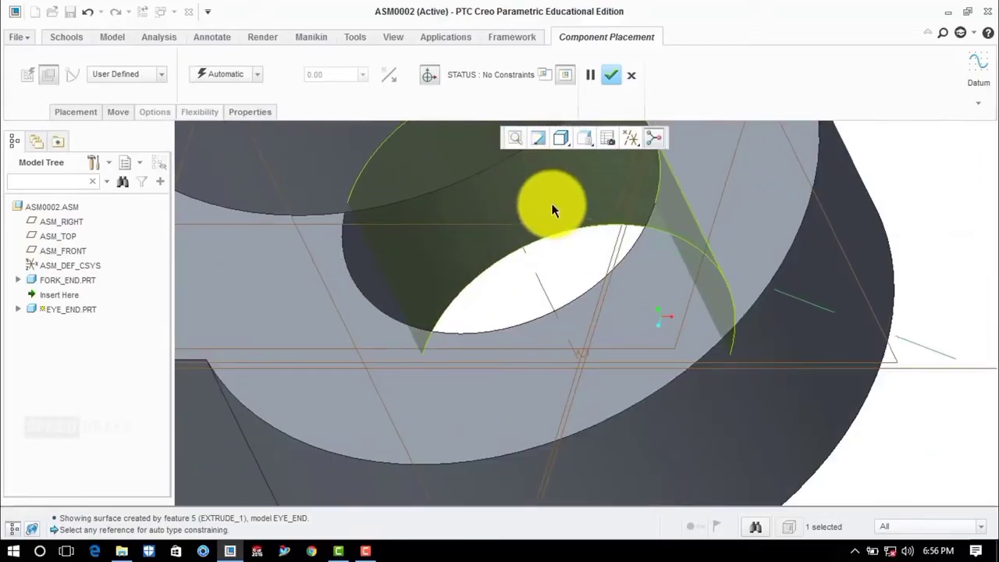
{"action": "left_click", "coordinate": [551, 203]}
{"action": "scroll", "coordinate": [551, 203], "scroll_direction": "down", "scroll_amount": 6}
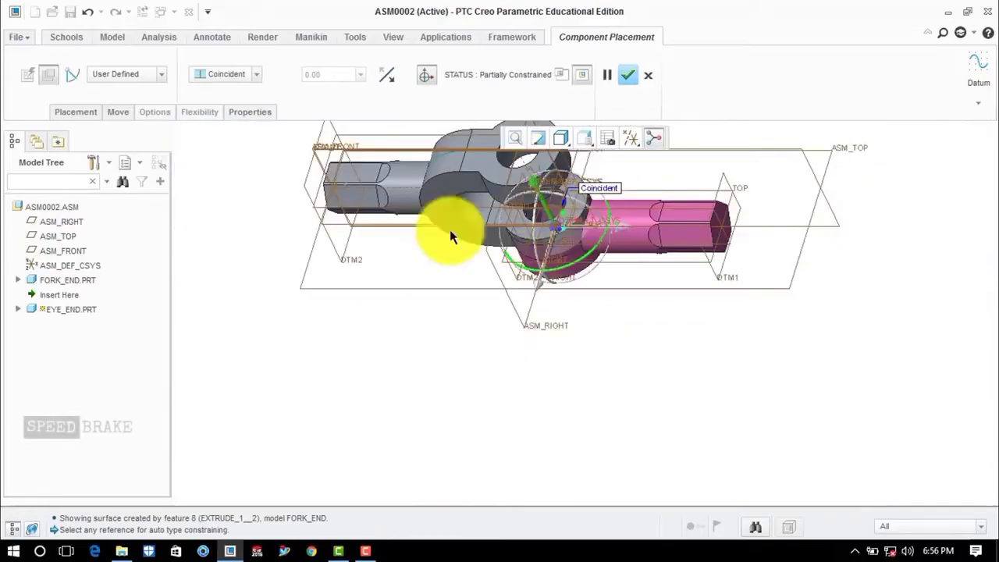
Move the eye end clear of the fork along the hole axis and pair its flat eye face with the fork lug's inner face.
{"action": "left_click_drag", "start_coordinate": [532, 182], "coordinate": [581, 291]}
{"action": "scroll", "coordinate": [600, 266], "scroll_direction": "up", "scroll_amount": 5}
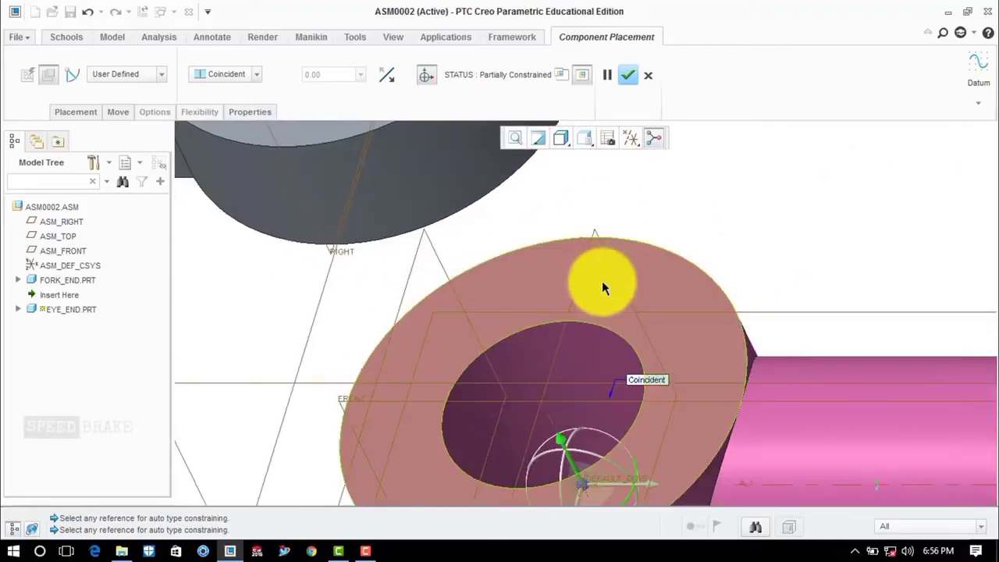
{"action": "left_click", "coordinate": [668, 301]}
{"action": "scroll", "coordinate": [664, 302], "scroll_direction": "down", "scroll_amount": 6}
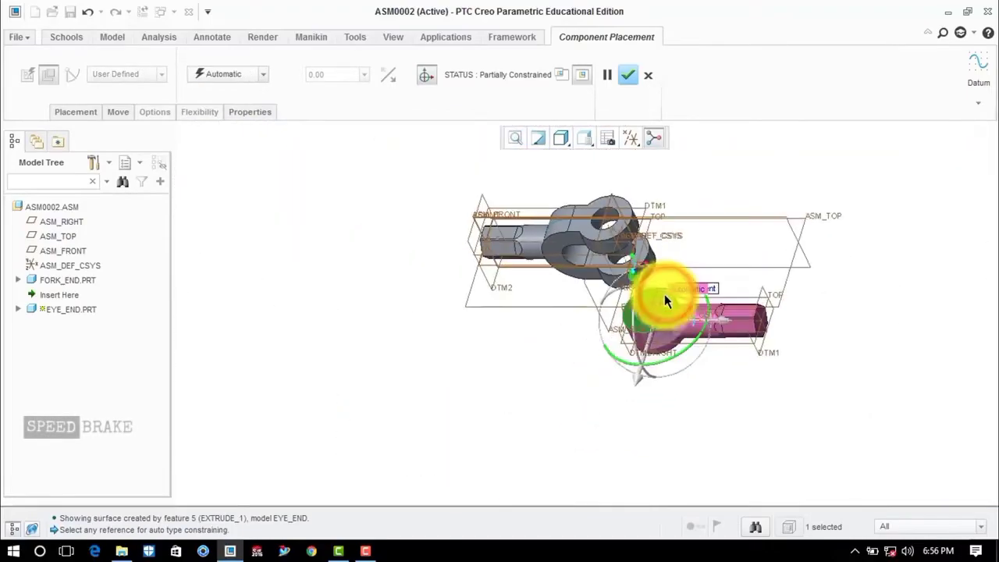
{"action": "middle_click_drag", "start_coordinate": [644, 247], "coordinate": [620, 250]}
{"action": "scroll", "coordinate": [643, 265], "scroll_direction": "up", "scroll_amount": 6}
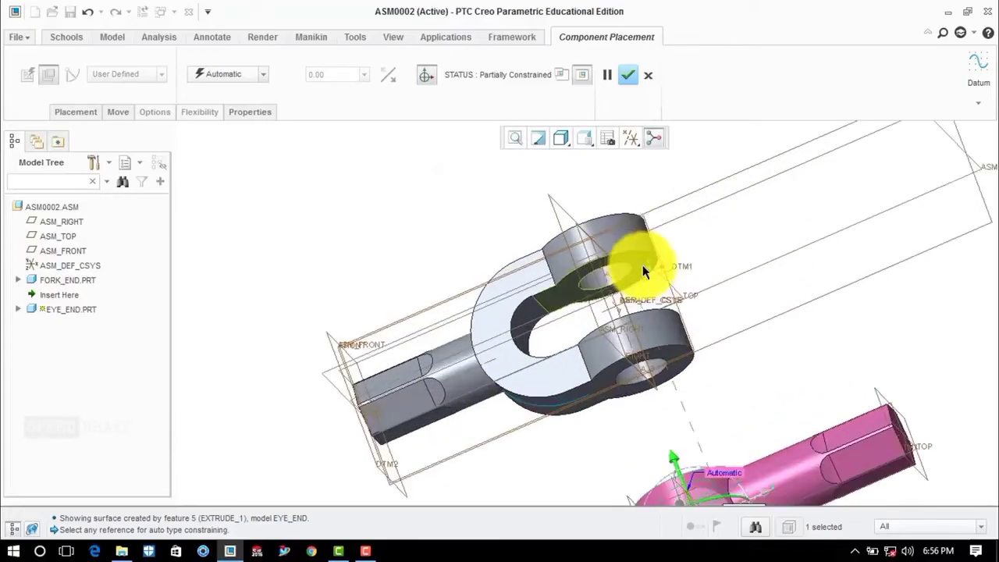
{"action": "left_click", "coordinate": [642, 266]}
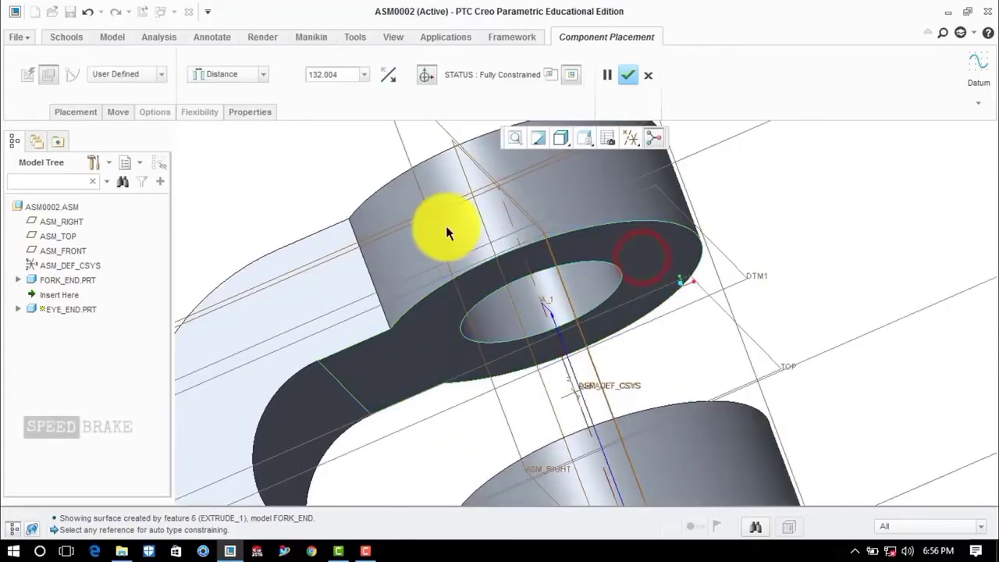
Change the face constraint from Distance to Coincident and complete the eye end's placement.
{"action": "left_click", "coordinate": [218, 75]}
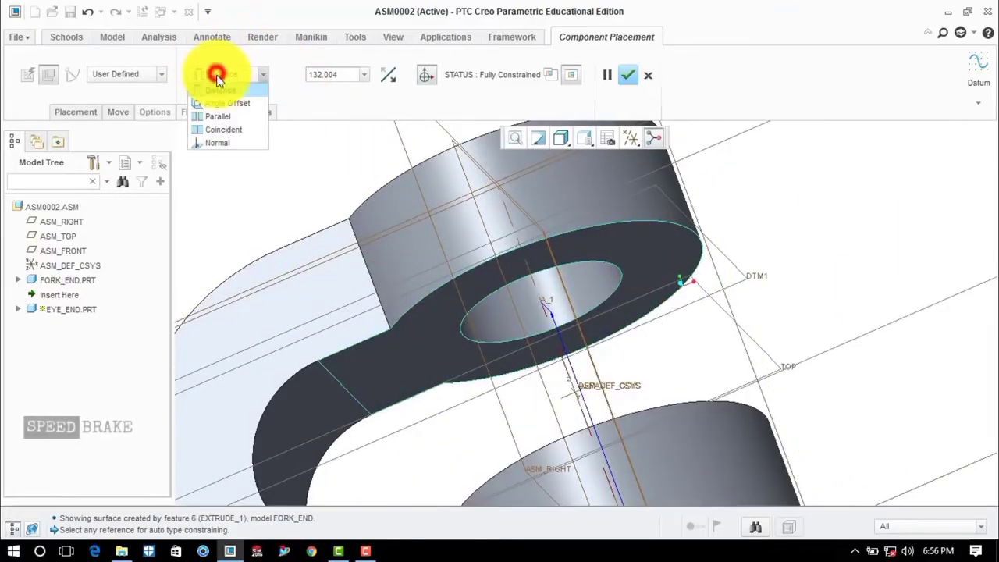
{"action": "left_click", "coordinate": [235, 128]}
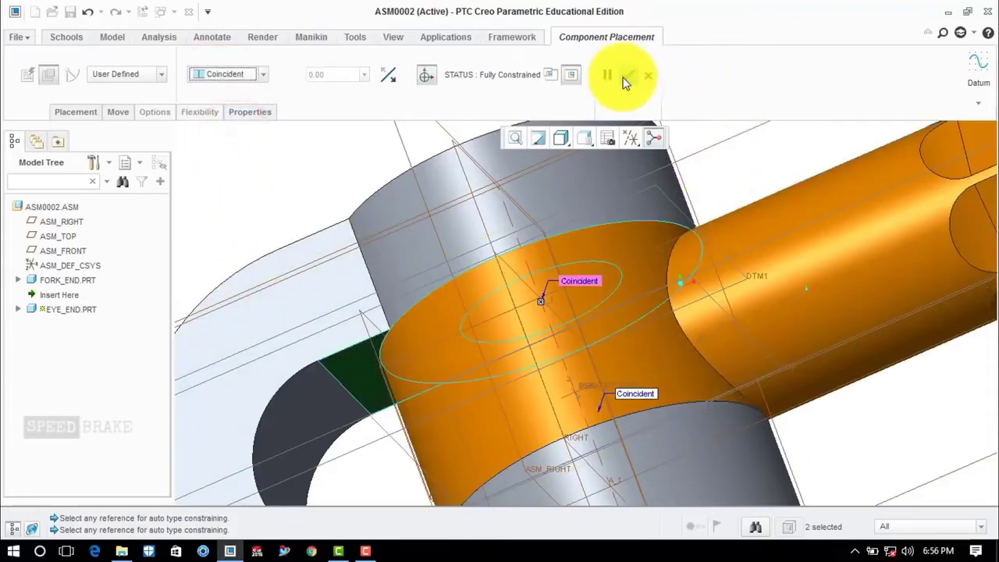
{"action": "left_click", "coordinate": [629, 75]}
{"action": "left_click", "coordinate": [252, 138]}
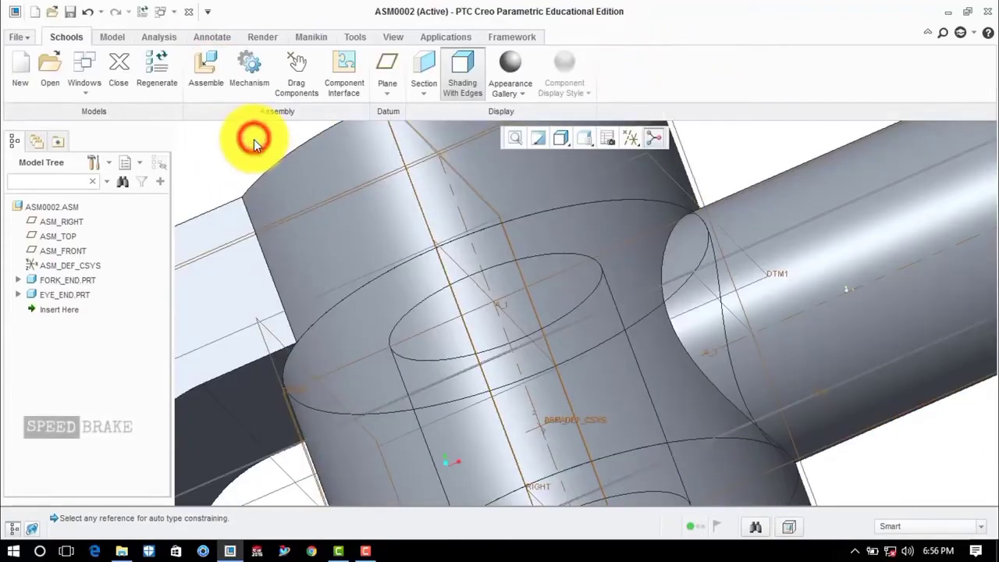
{"action": "middle_click_drag", "start_coordinate": [460, 225], "coordinate": [580, 211]}
{"action": "left_click", "coordinate": [580, 207]}
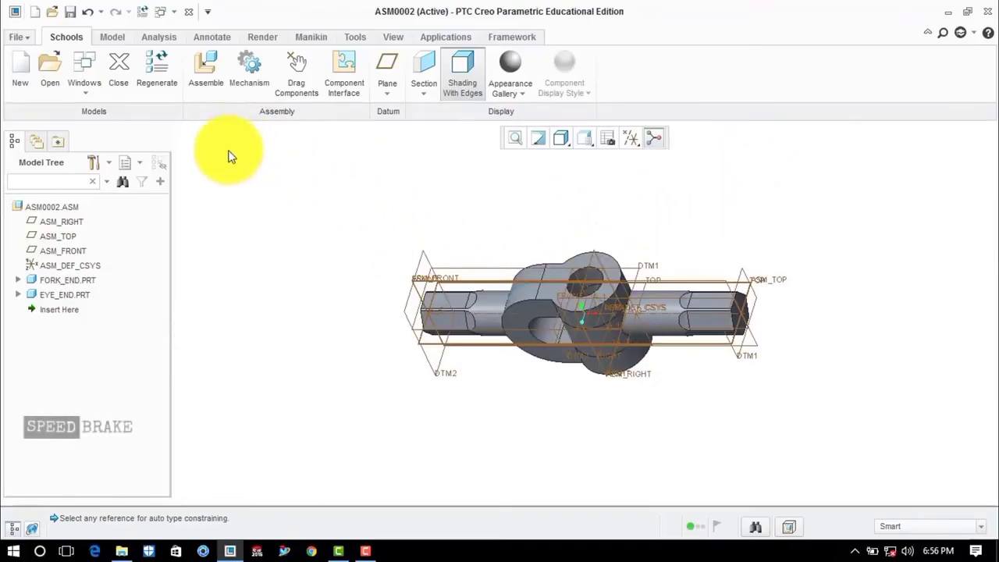
Insert pin.prt into the assembly and drop it beside the joined fork and eye ends.
{"action": "left_click", "coordinate": [204, 72]}
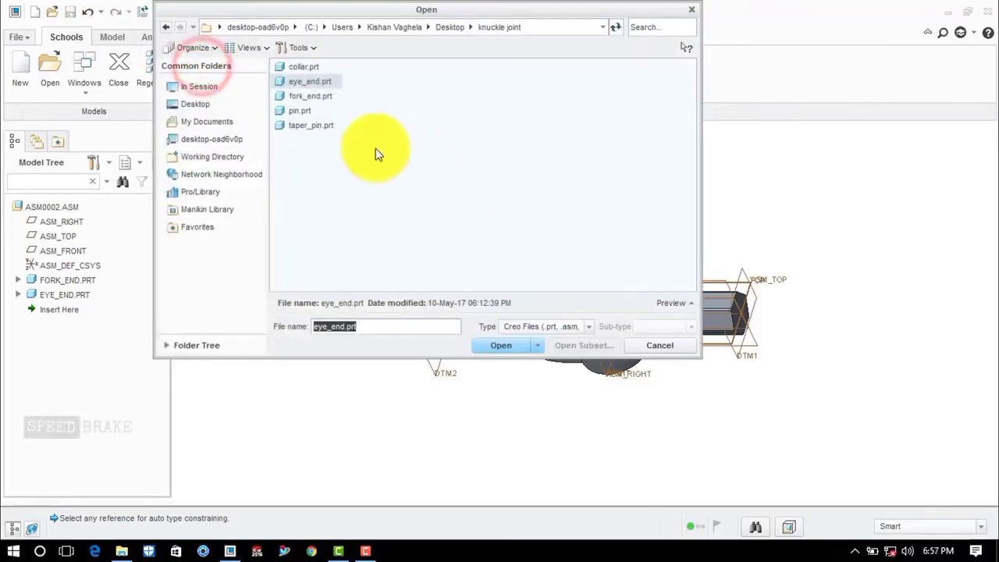
{"action": "left_click", "coordinate": [306, 111]}
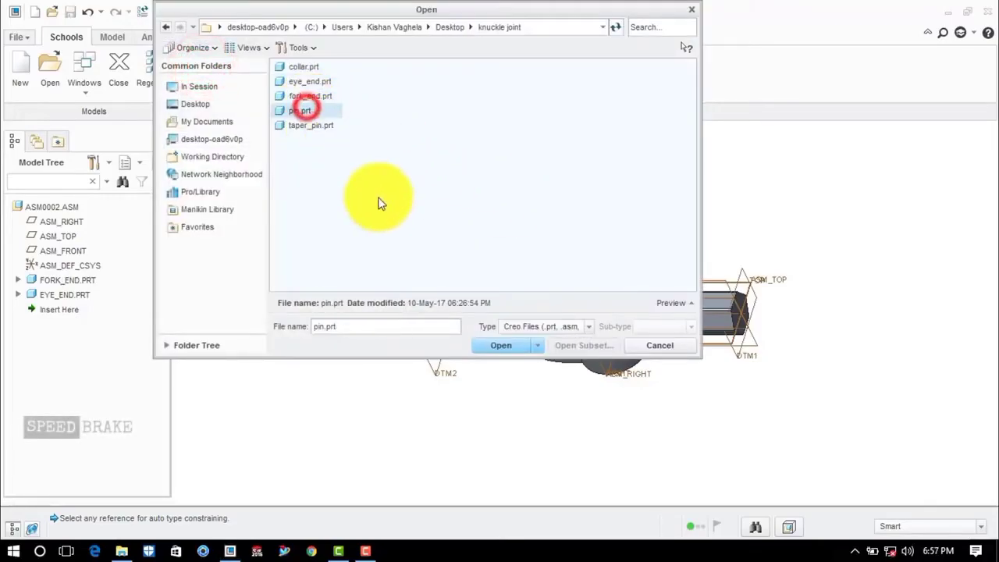
{"action": "left_click", "coordinate": [506, 349]}
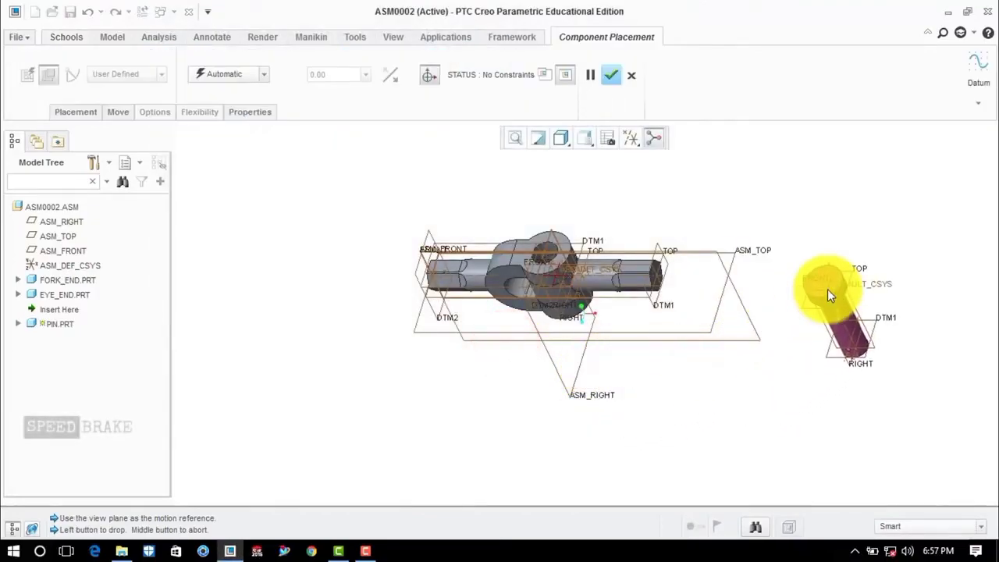
{"action": "left_click", "coordinate": [829, 295]}
Align the pin with the fork end's hole by constraining the pin's cylindrical shank and the hole surface as coincident.
{"action": "scroll", "coordinate": [864, 340], "scroll_direction": "down", "scroll_amount": 6}
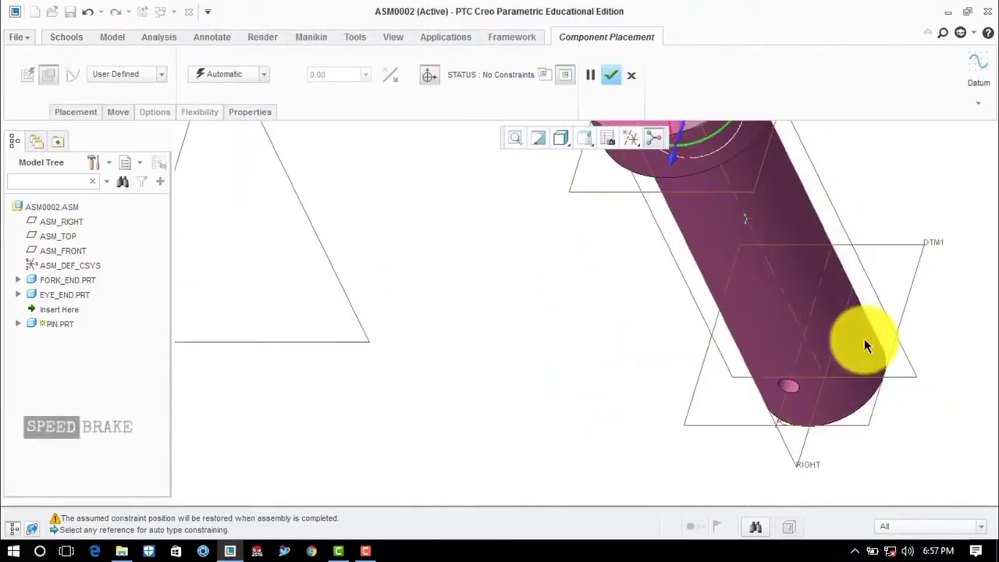
{"action": "left_click", "coordinate": [826, 370]}
{"action": "scroll", "coordinate": [829, 374], "scroll_direction": "up", "scroll_amount": 6}
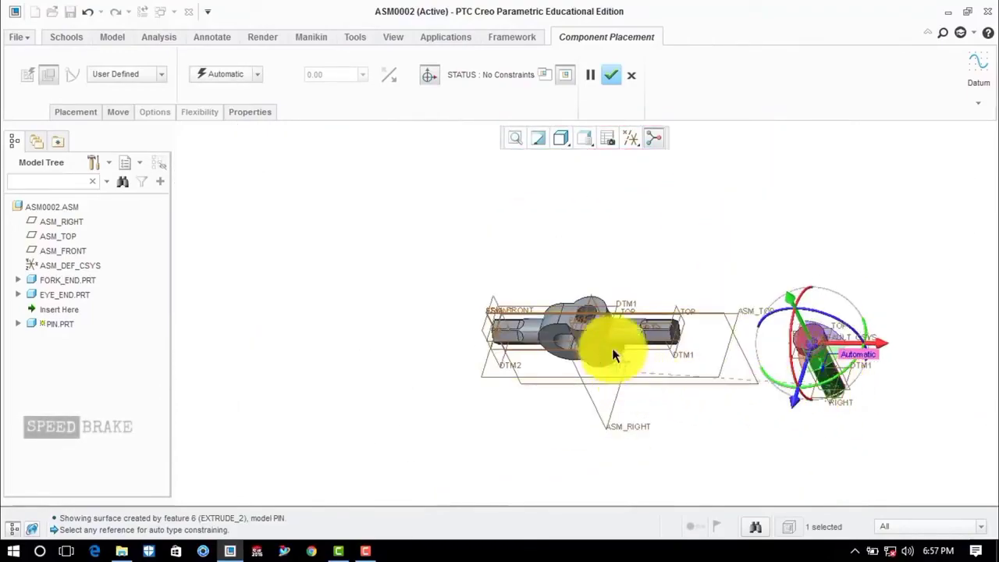
{"action": "scroll", "coordinate": [593, 320], "scroll_direction": "down", "scroll_amount": 8}
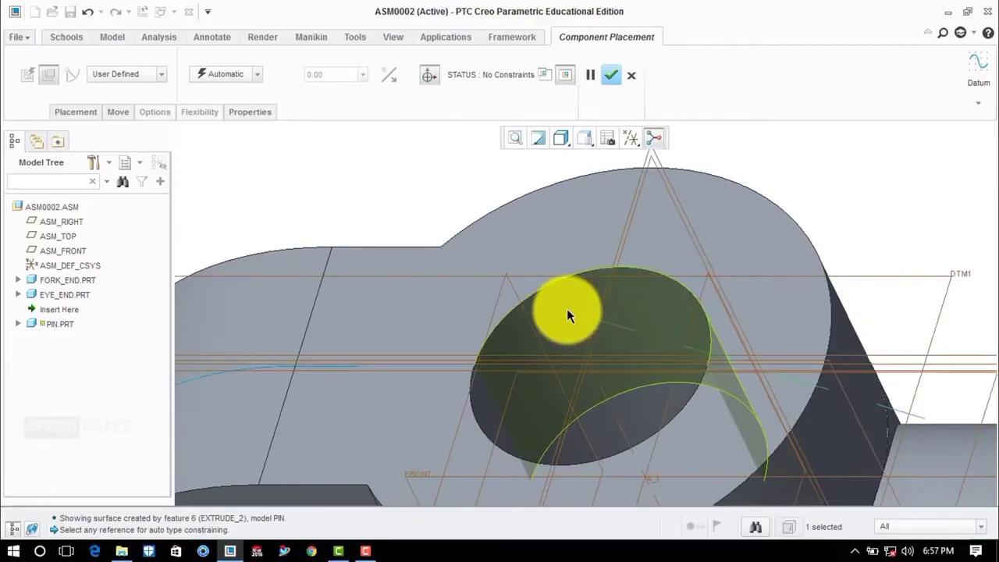
{"action": "left_click", "coordinate": [566, 311]}
{"action": "scroll", "coordinate": [582, 321], "scroll_direction": "up", "scroll_amount": 6}
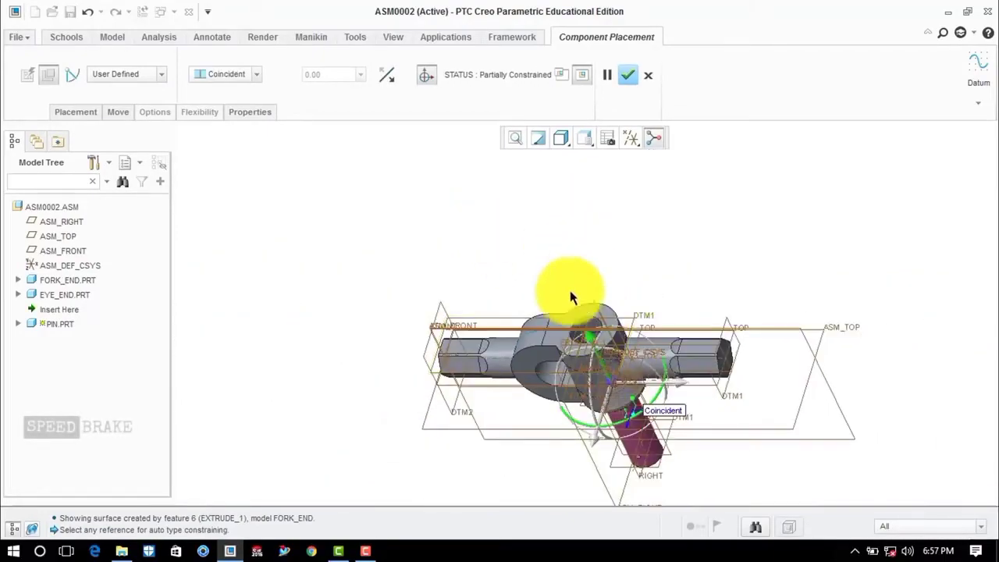